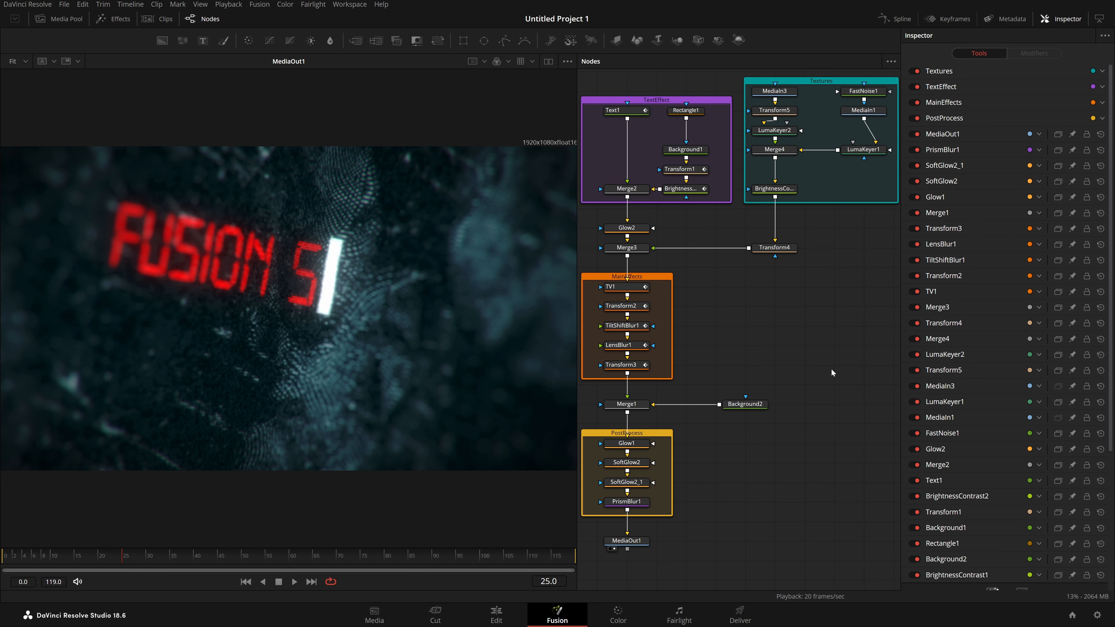
# Switch the Fusion page layout to the Default preset.
pyautogui.moveTo(794, 287); pyautogui.dragTo(828, 367)
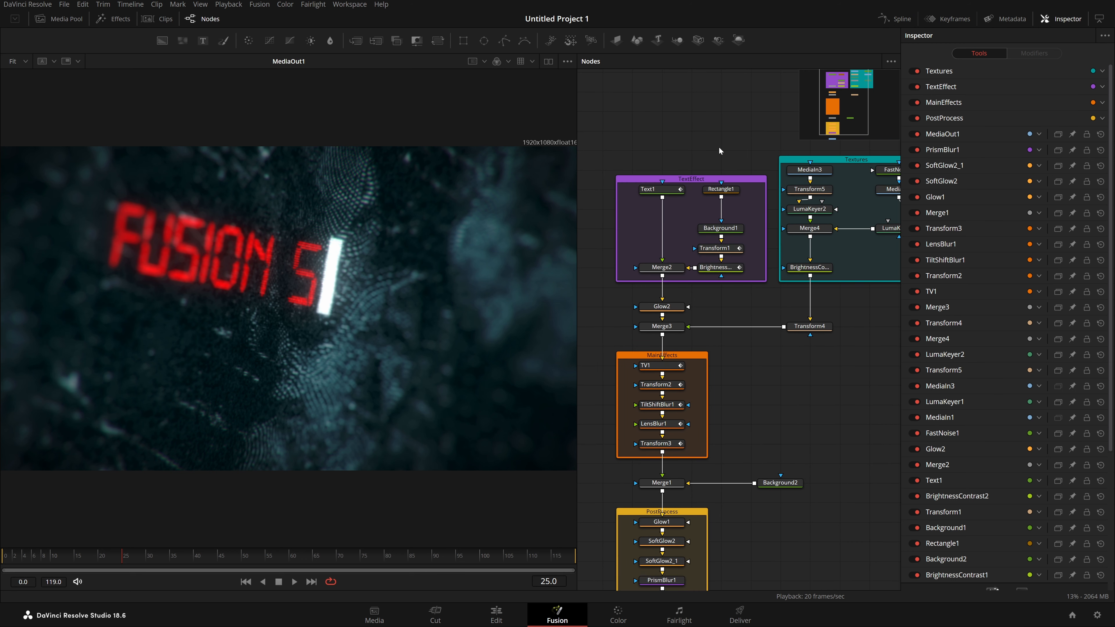
pyautogui.scroll(-3, 732, 354)
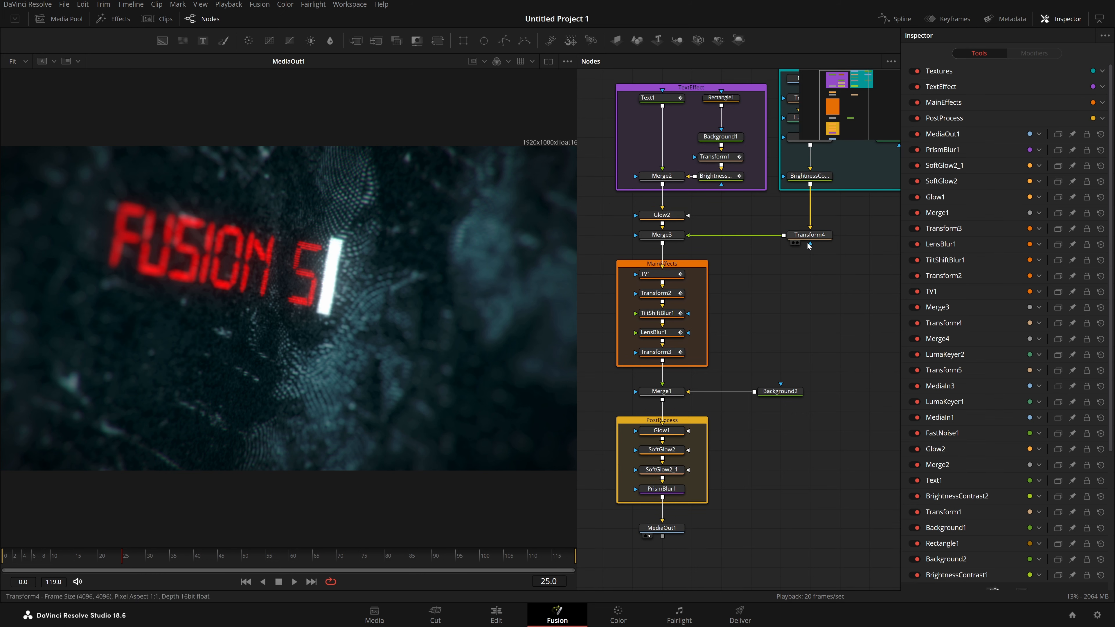
pyautogui.click(342, 4)
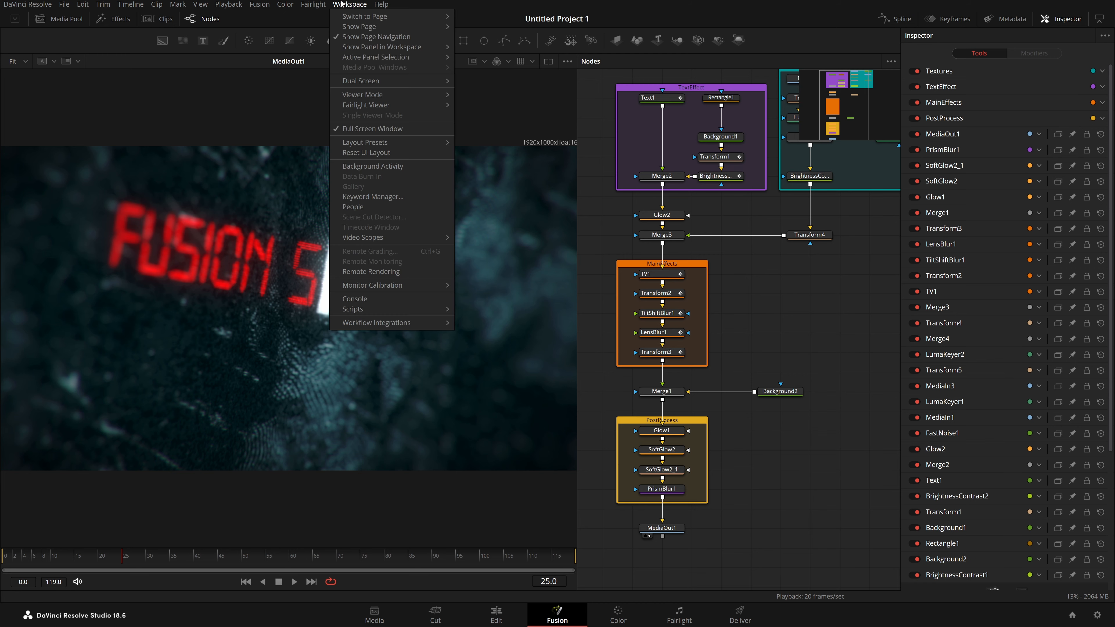
pyautogui.moveTo(448, 143)
pyautogui.moveTo(540, 169)
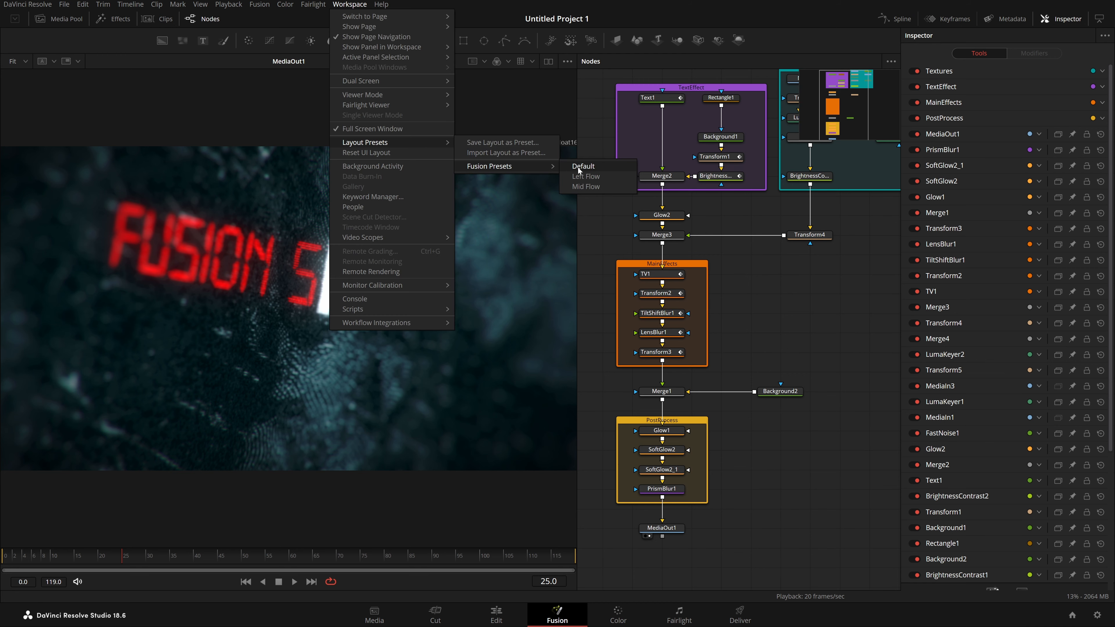
pyautogui.click(593, 175)
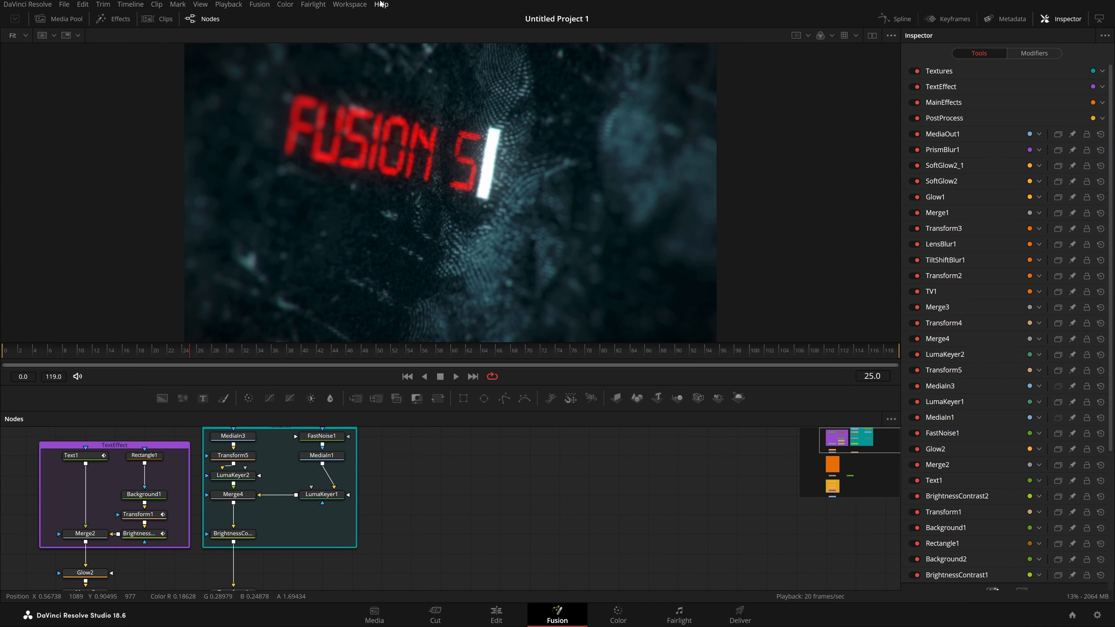
# Apply the Mid Flow Fusion layout preset so the node editor stands beside the viewer.
pyautogui.click(368, 4)
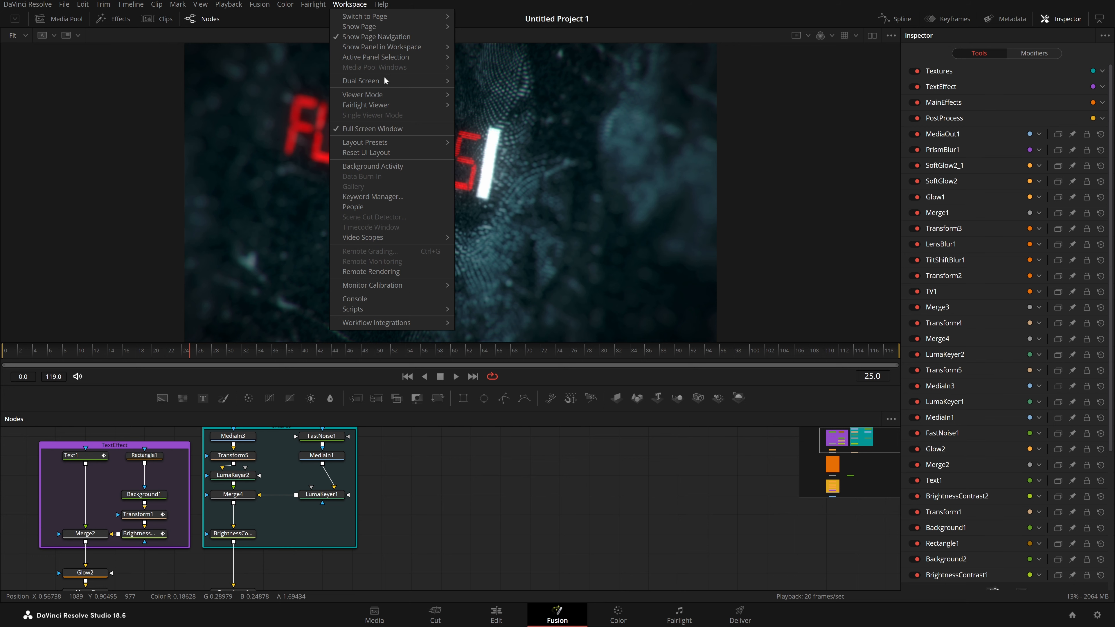
pyautogui.moveTo(393, 143)
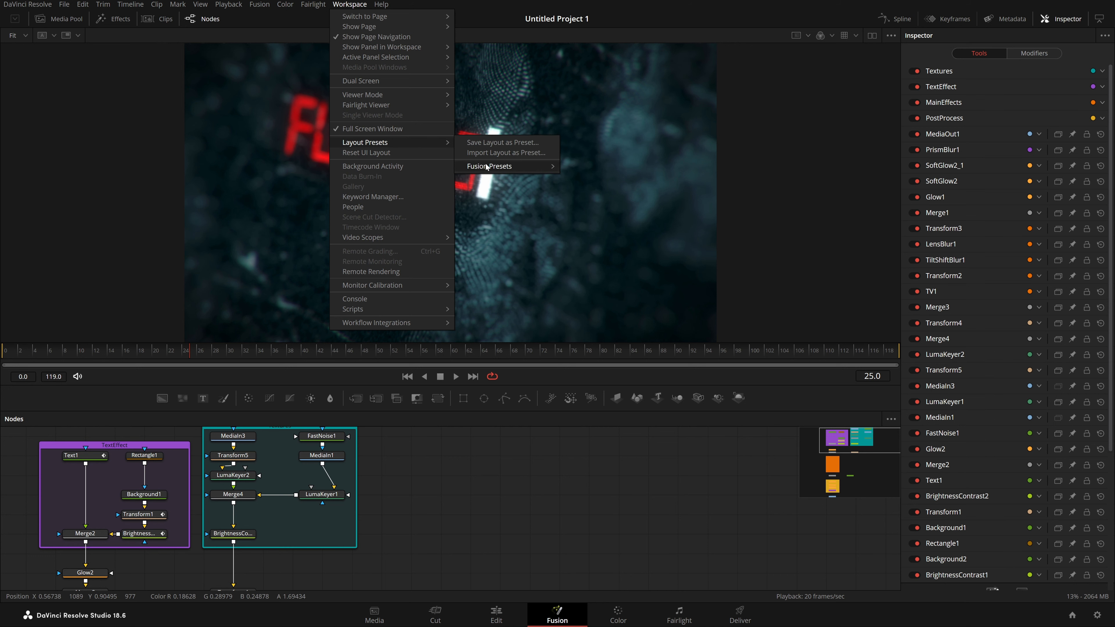
pyautogui.moveTo(540, 171)
pyautogui.click(586, 178)
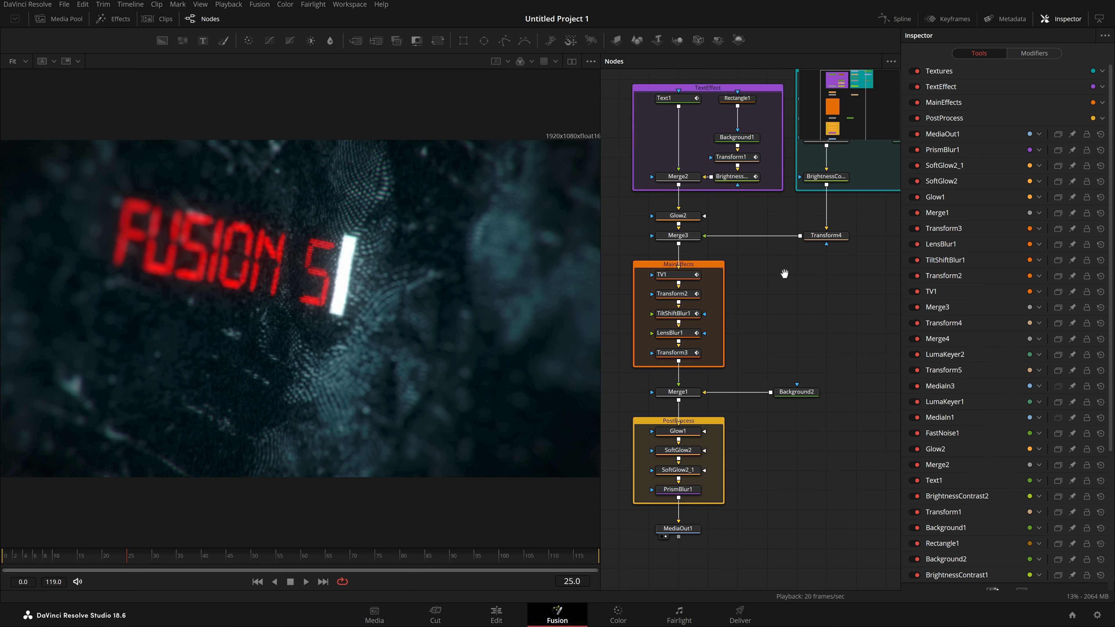
# Check the node editor's Arrange Tools options for grid snapping, and select the Transform4 node.
pyautogui.rightClick(782, 273)
pyautogui.moveTo(896, 321)
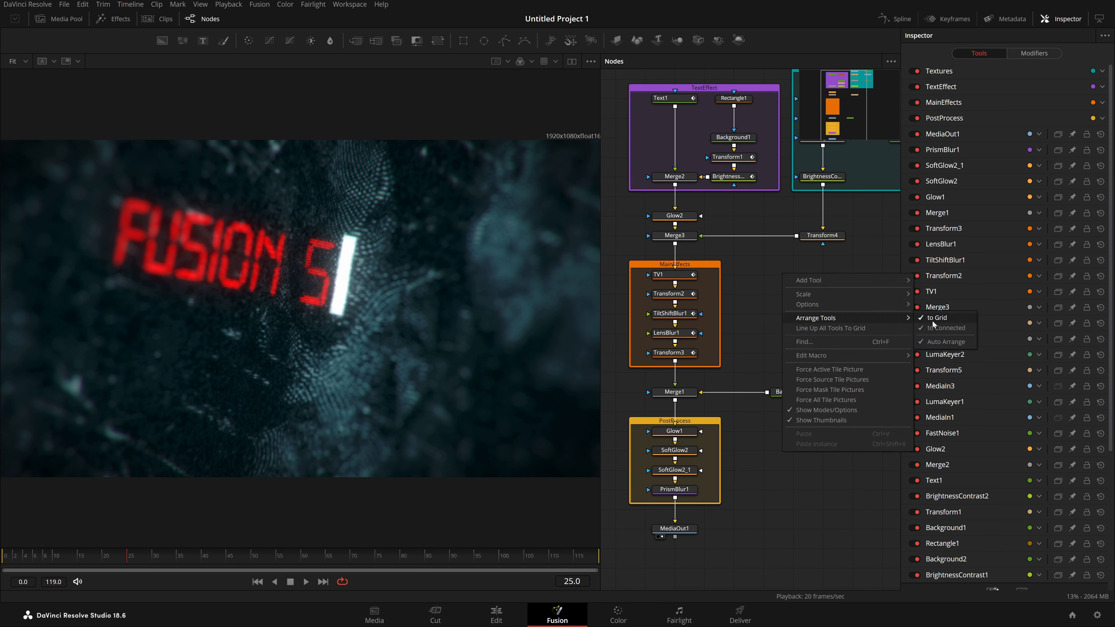
pyautogui.click(800, 266)
pyautogui.click(811, 237)
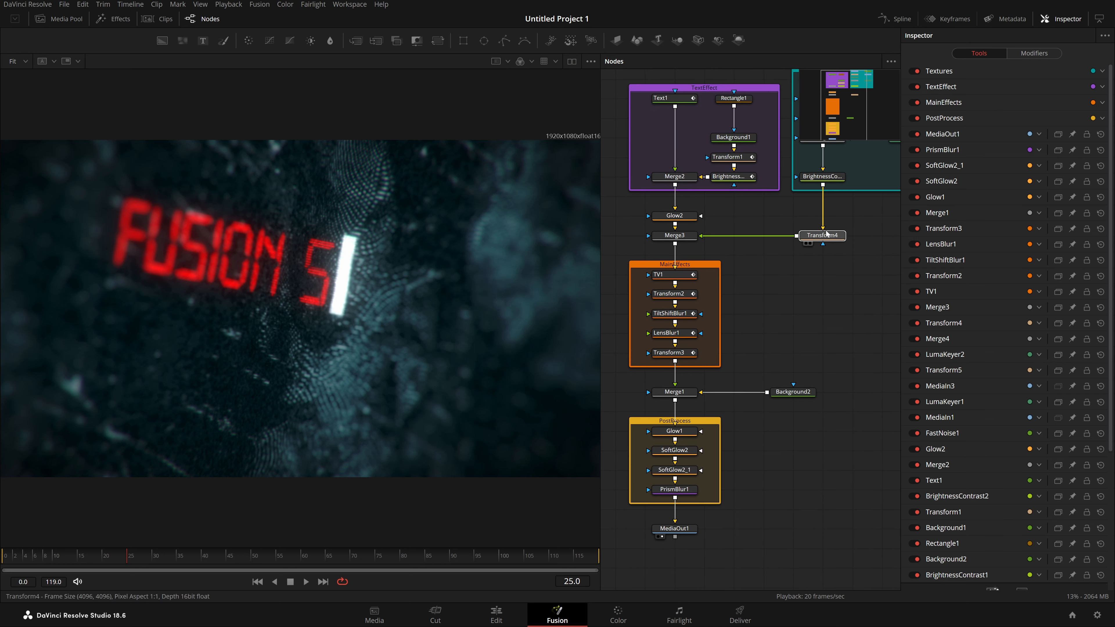
pyautogui.click(811, 241)
# Check the node editor's flow direction options for building horizontally or vertically.
pyautogui.rightClick(774, 279)
pyautogui.moveTo(827, 308)
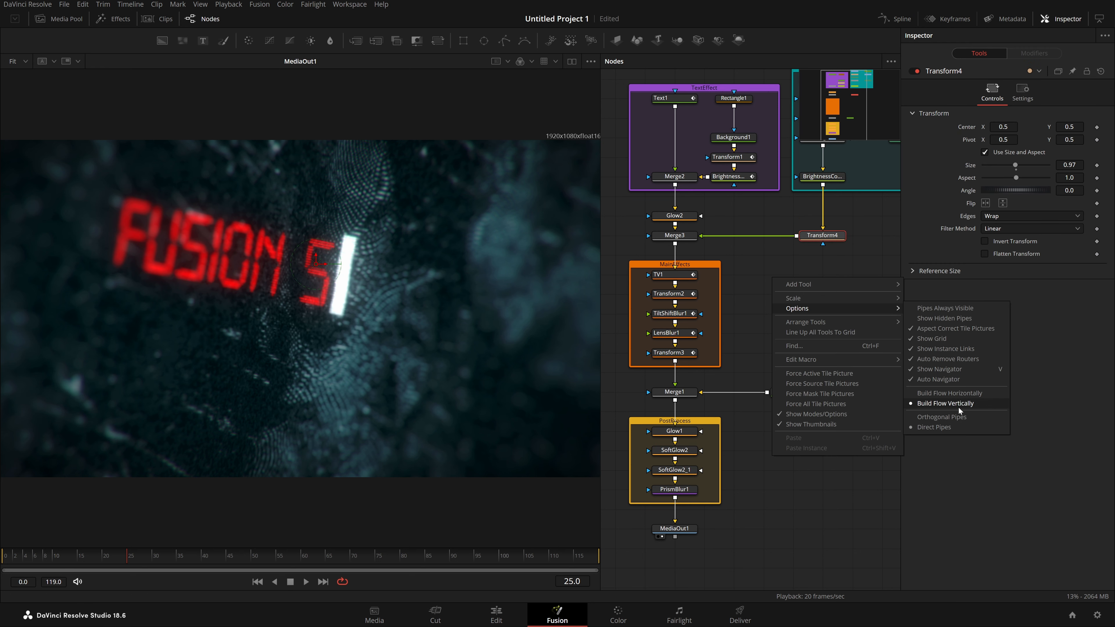
pyautogui.click(833, 485)
pyautogui.rightClick(766, 281)
pyautogui.moveTo(848, 312)
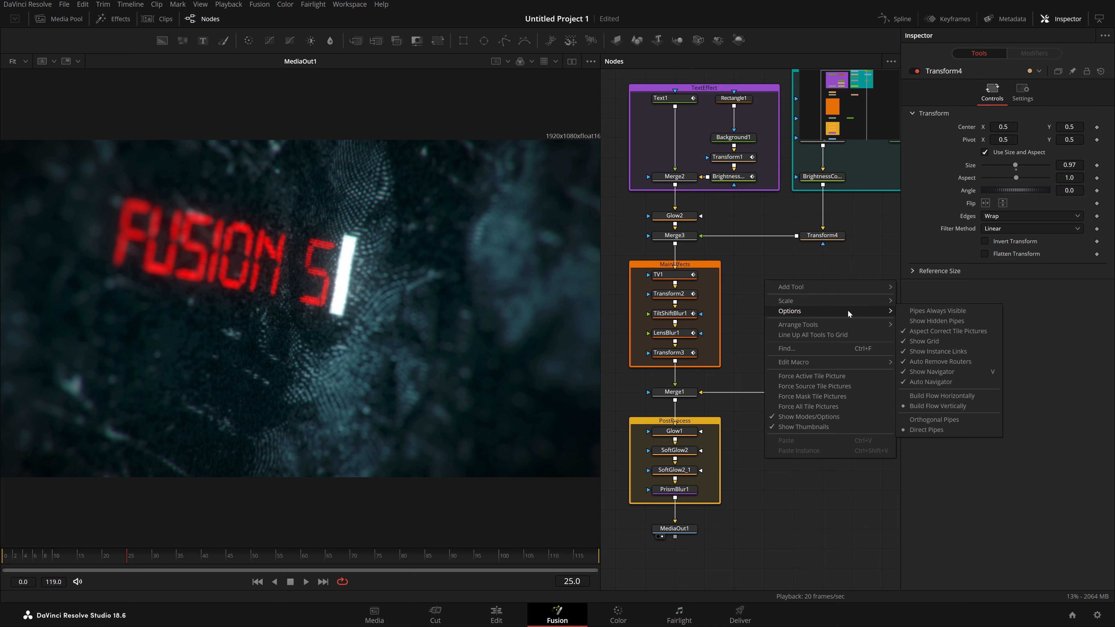
pyautogui.click(827, 485)
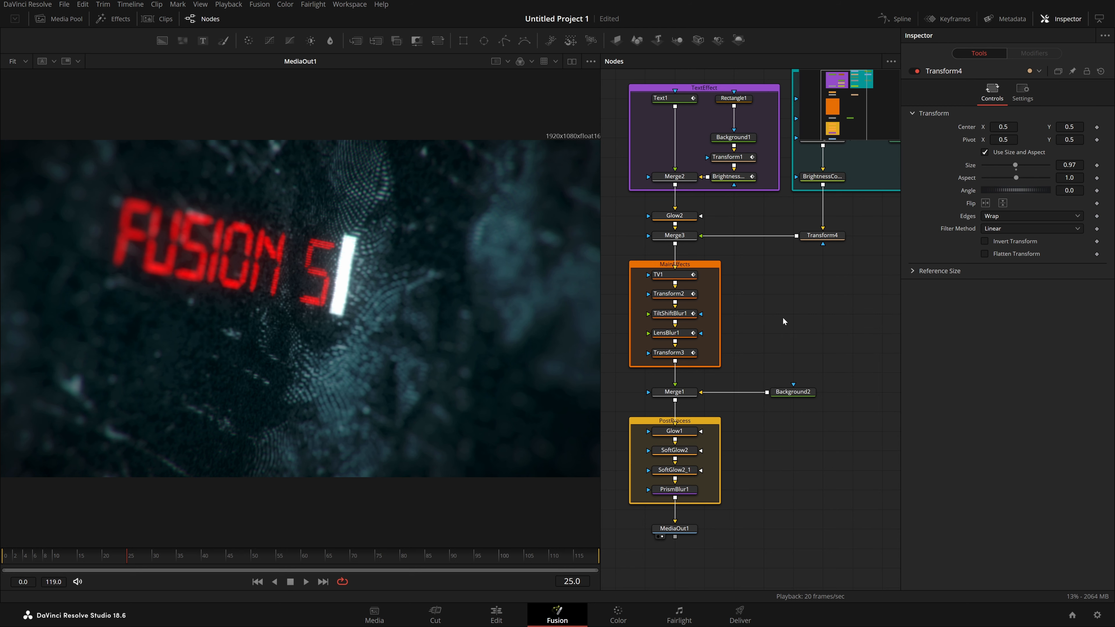
# Show the Text1 node in the viewer, open its settings and scrub the timeline to examine its Write On animation.
pyautogui.scroll(-1, 773, 310)
pyautogui.scroll(1, 774, 310)
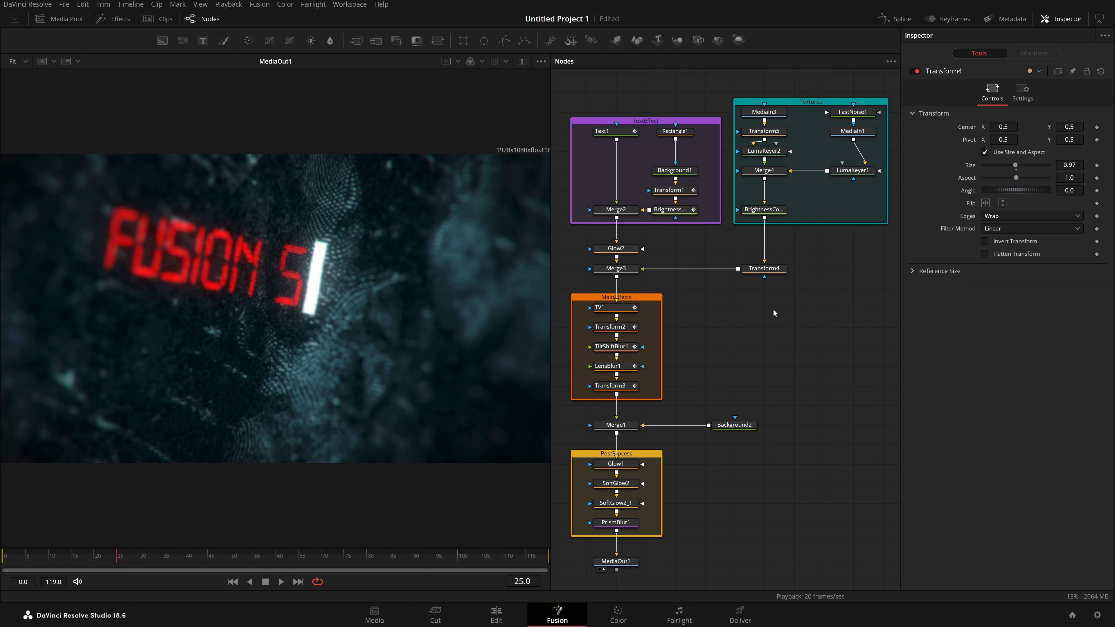
pyautogui.scroll(3, 772, 312)
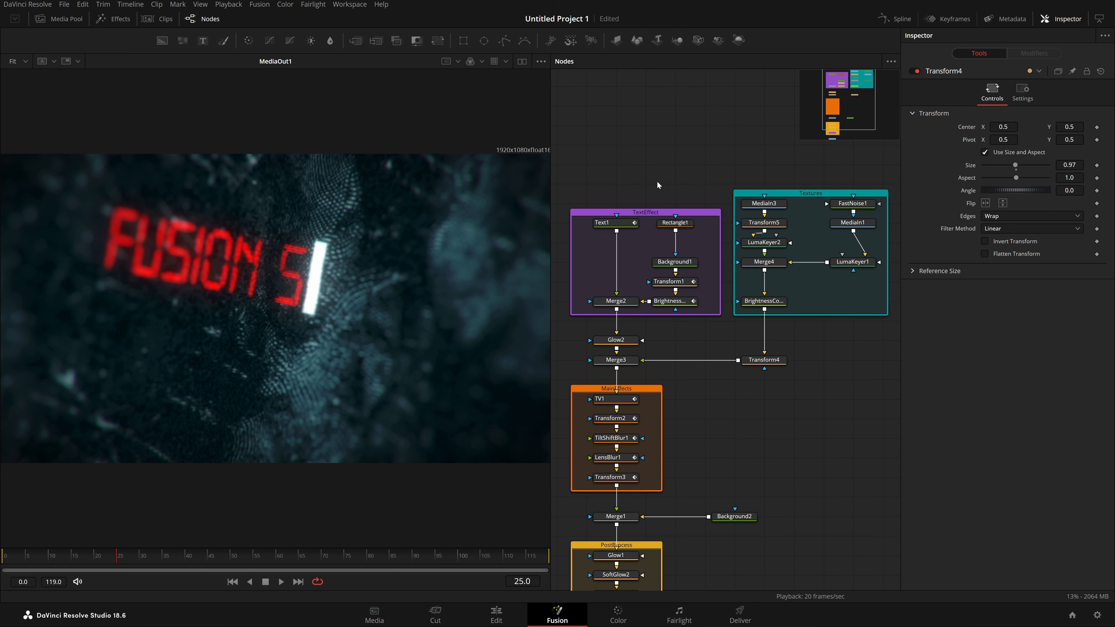
pyautogui.scroll(-1, 822, 126)
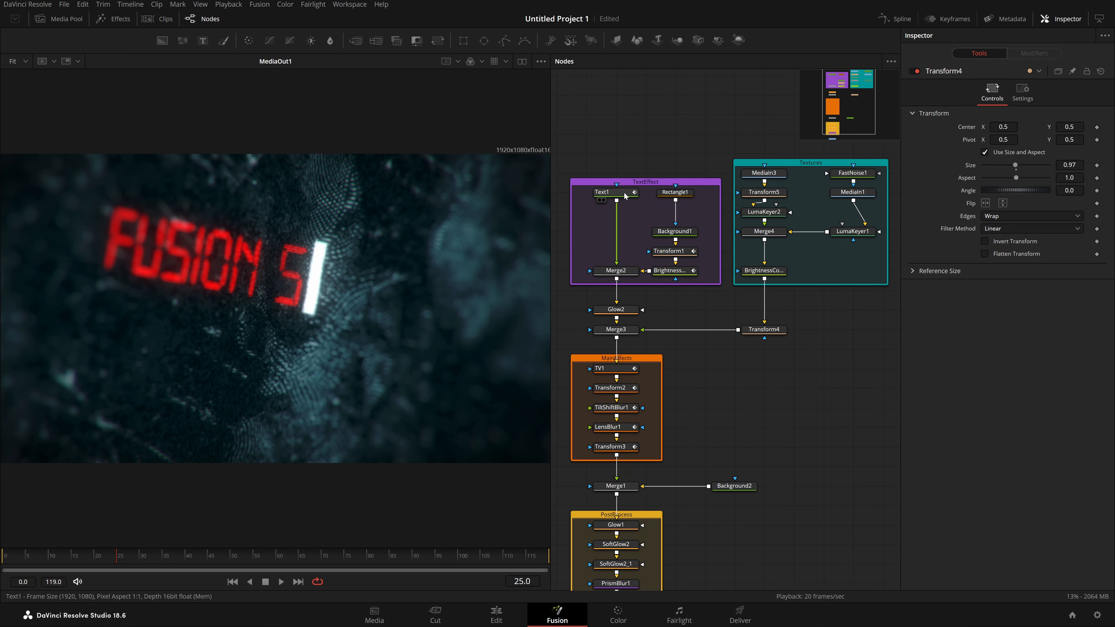
pyautogui.click(603, 200)
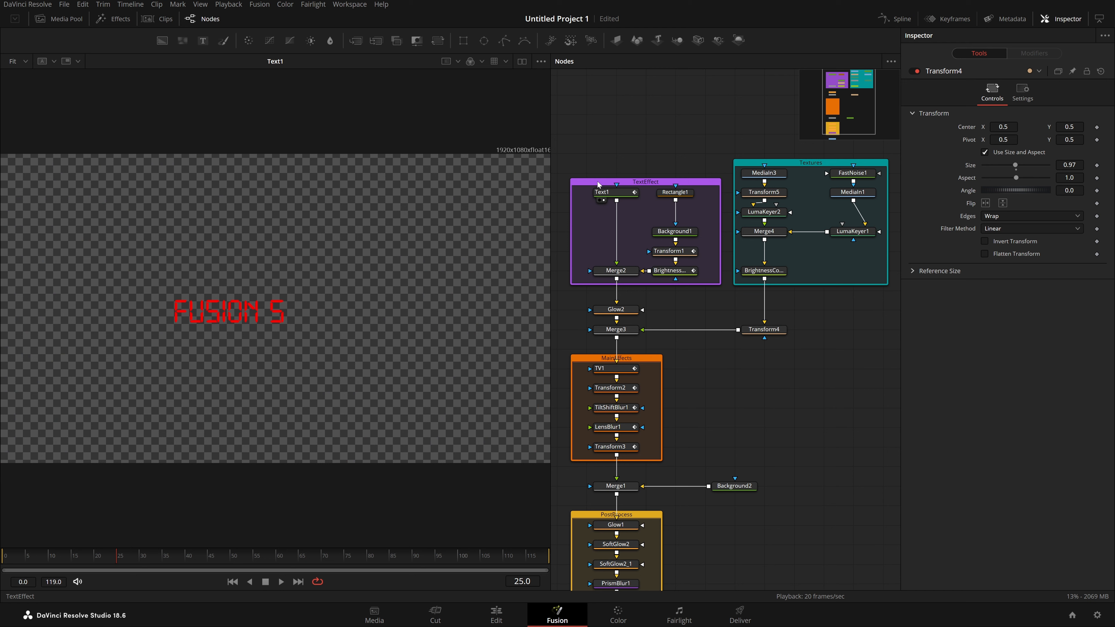
pyautogui.click(613, 192)
pyautogui.moveTo(116, 556); pyautogui.dragTo(203, 561)
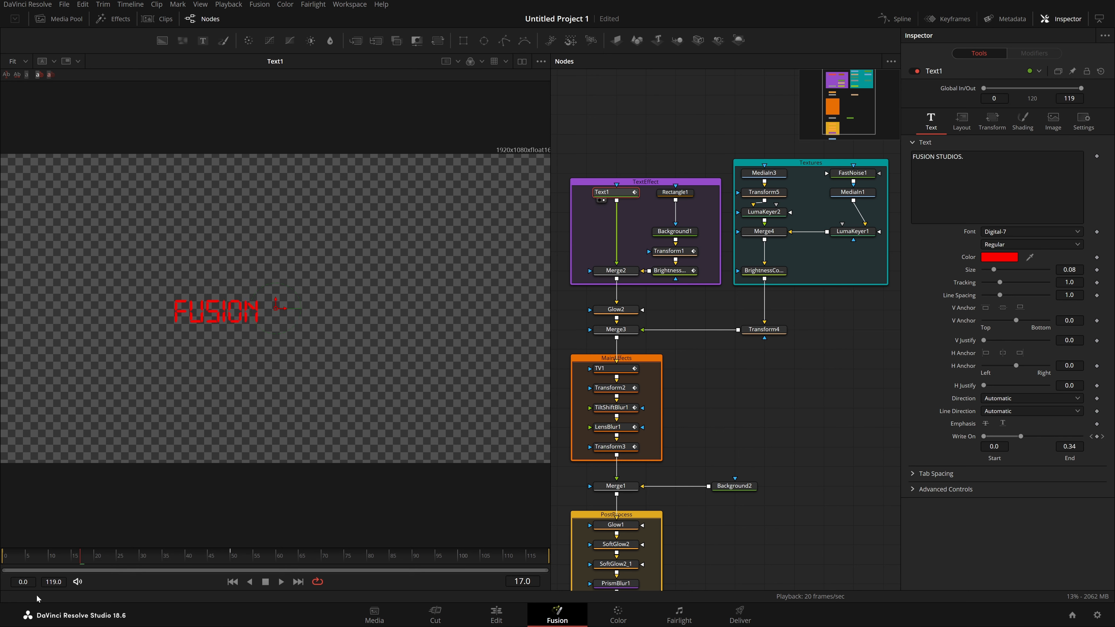
pyautogui.moveTo(135, 570); pyautogui.dragTo(189, 561)
pyautogui.click(651, 212)
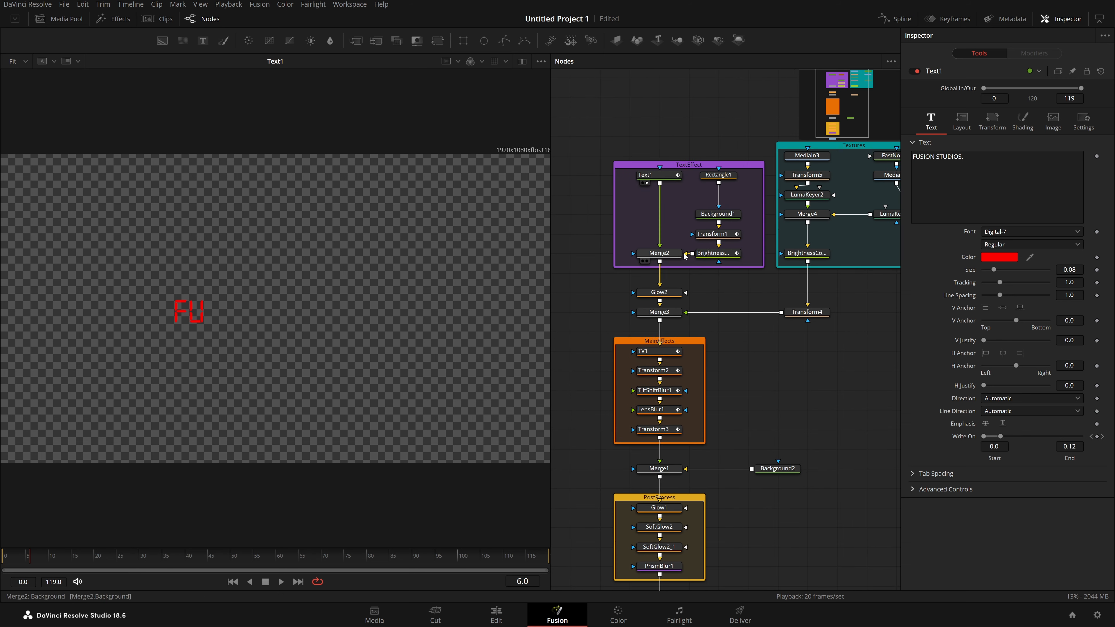
pyautogui.moveTo(93, 561); pyautogui.dragTo(54, 570)
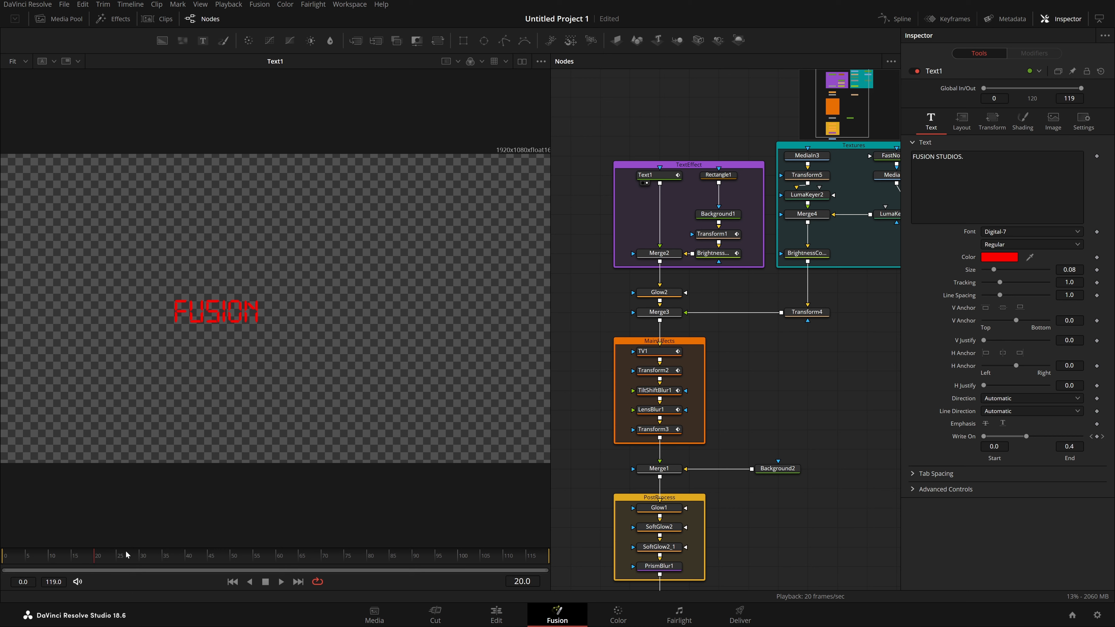
# Preview Merge2, Background1 and Transform1 in the viewer while scrubbing the timeline to examine how the text cursor is built and moves.
pyautogui.click(647, 262)
pyautogui.moveTo(95, 555); pyautogui.dragTo(176, 568)
pyautogui.click(700, 222)
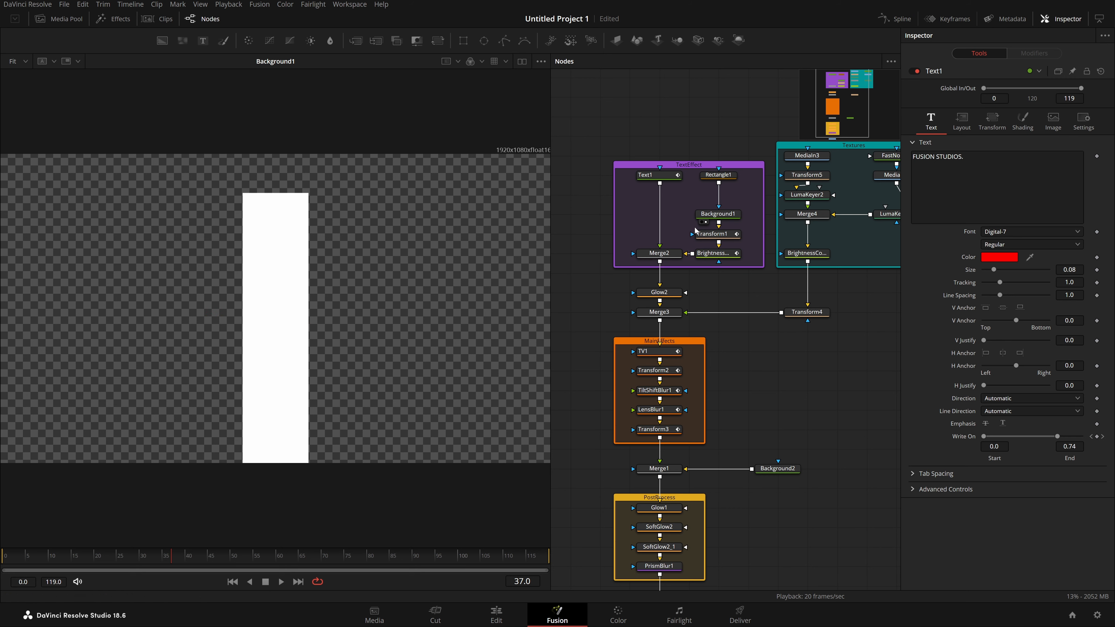
pyautogui.click(701, 241)
pyautogui.moveTo(137, 566); pyautogui.dragTo(168, 574)
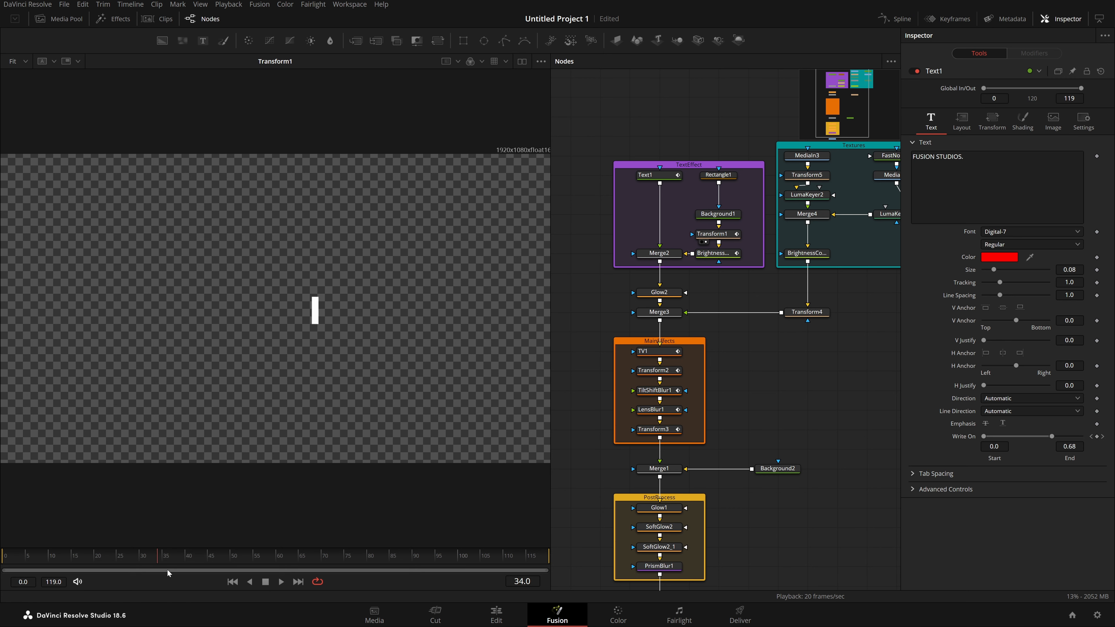
# Preview the BrightnessContrast2 node, scrub back to frame 3 and open its GradientColor1 modifier settings.
pyautogui.click(702, 260)
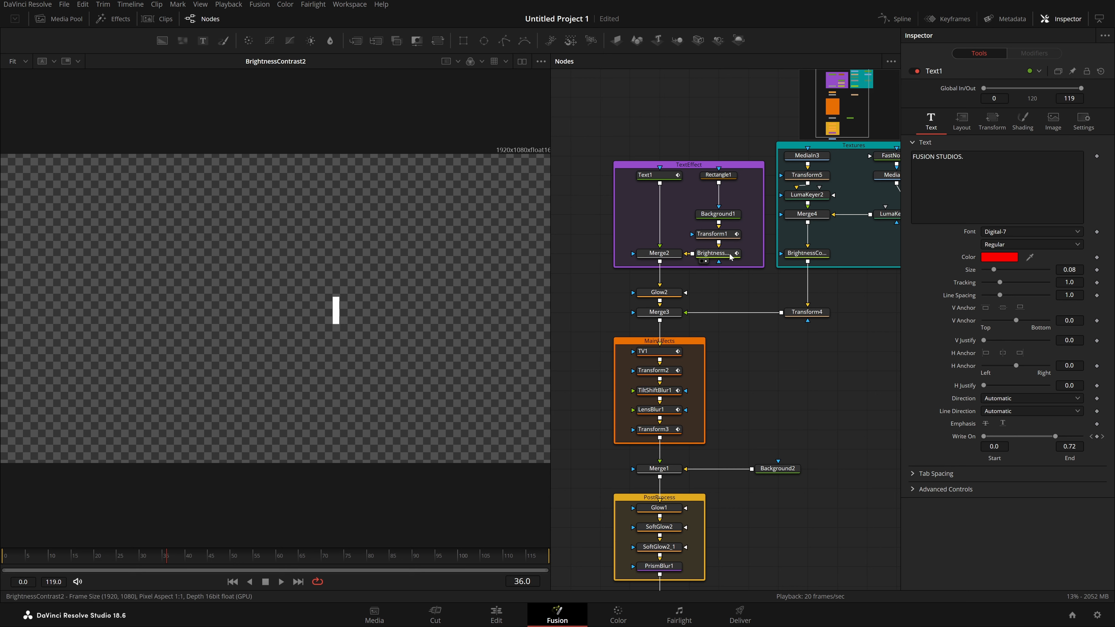
pyautogui.click(724, 254)
pyautogui.moveTo(117, 565); pyautogui.dragTo(19, 568)
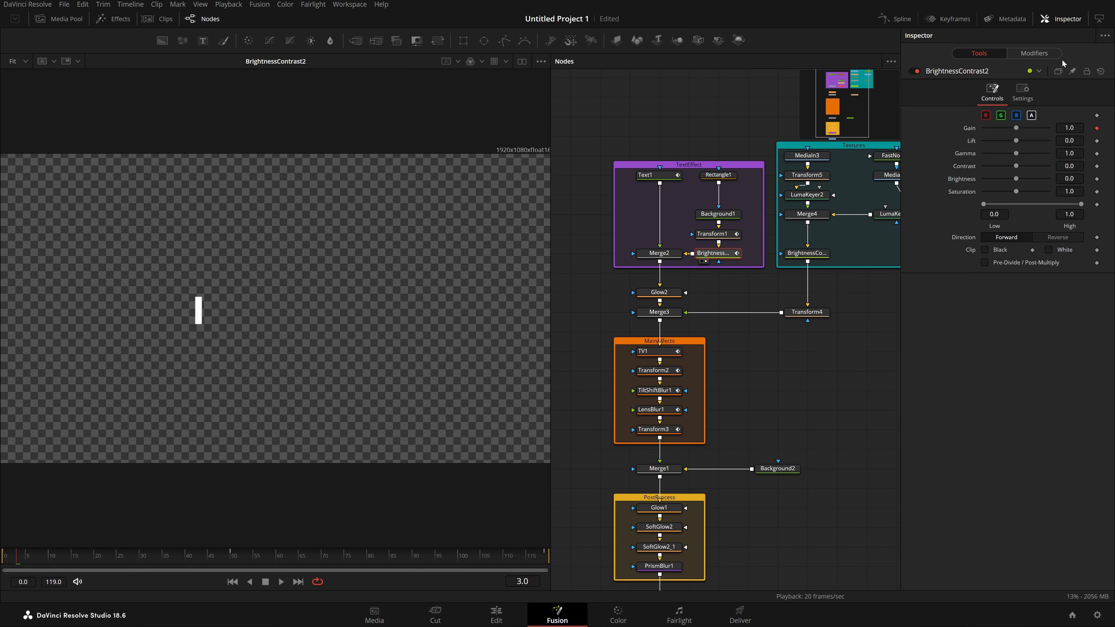
pyautogui.click(1034, 52)
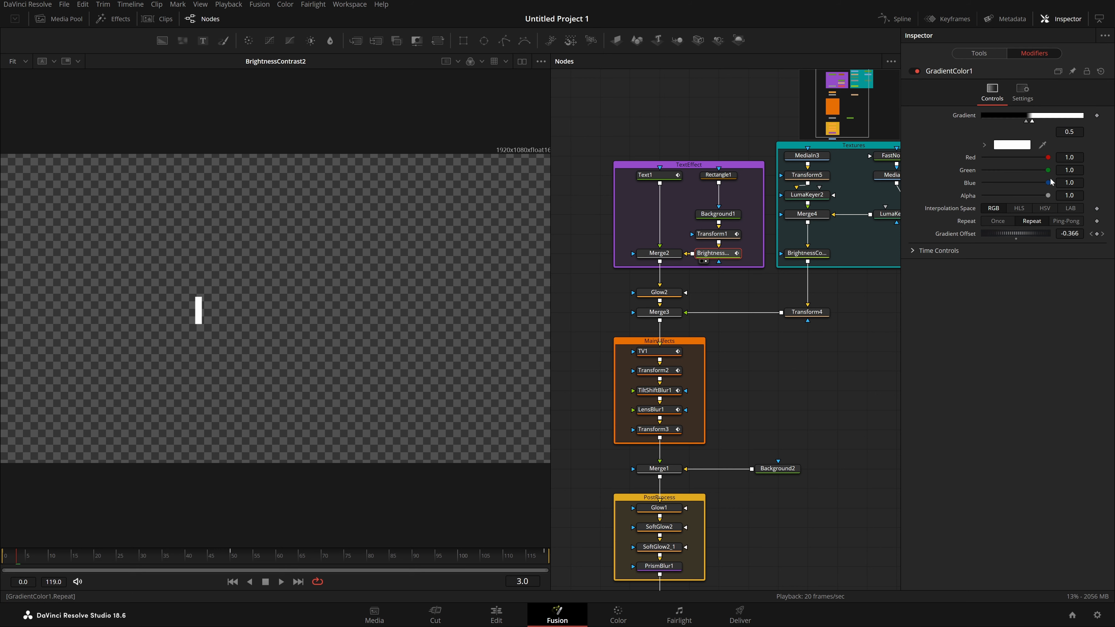
# Show Merge2 in the viewer, play the combined text and cursor animation, and move the playhead to frame 54.
pyautogui.click(646, 261)
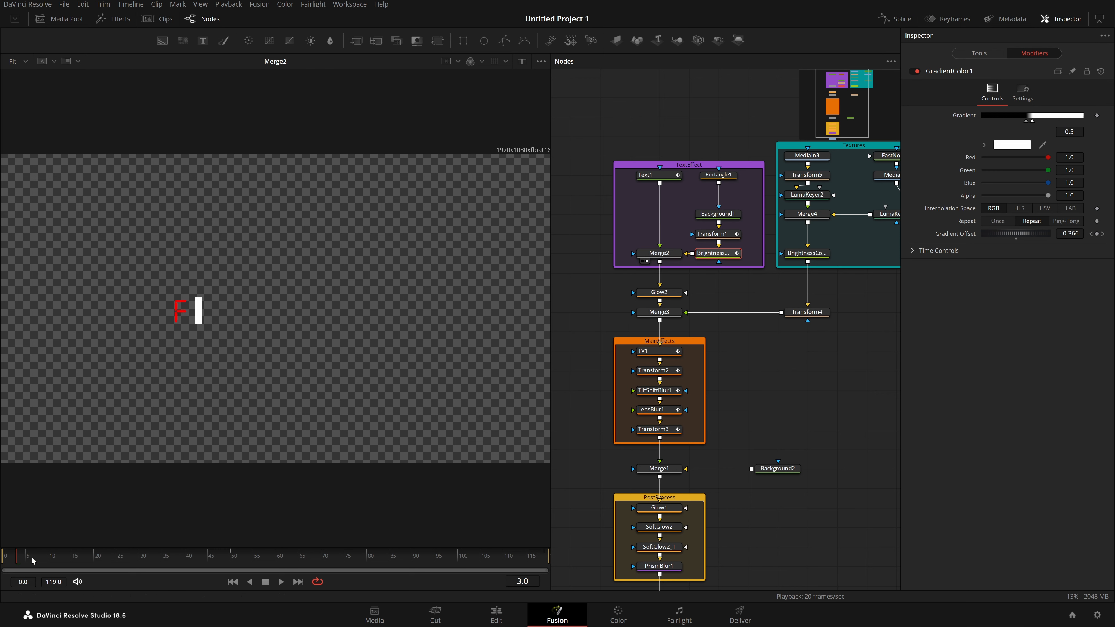
pyautogui.moveTo(32, 560); pyautogui.dragTo(79, 571)
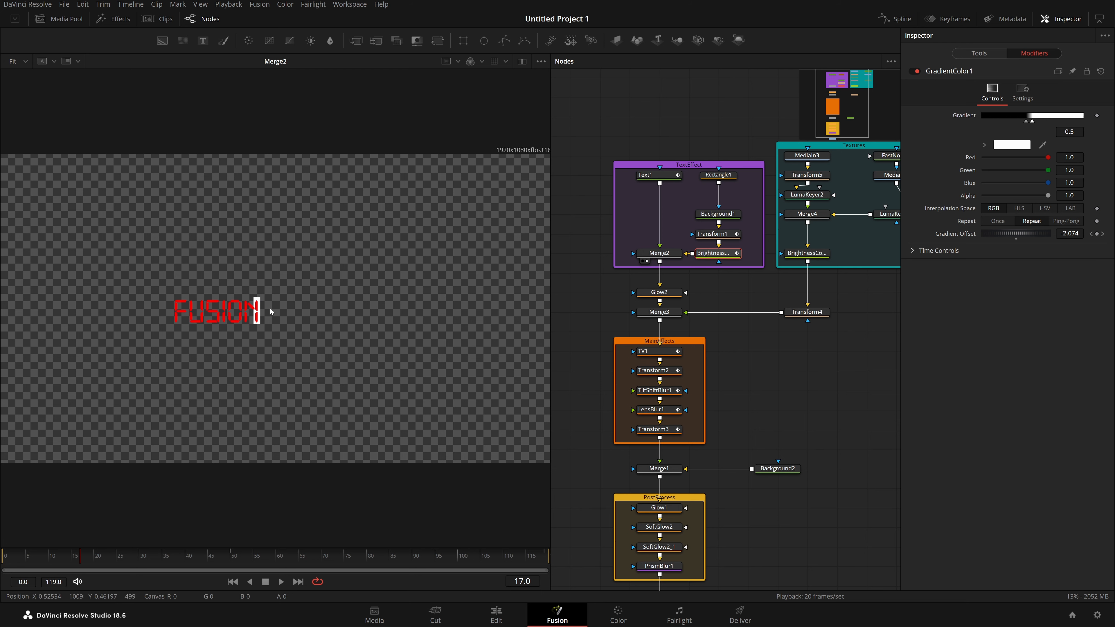
pyautogui.press('space')
pyautogui.click(395, 317)
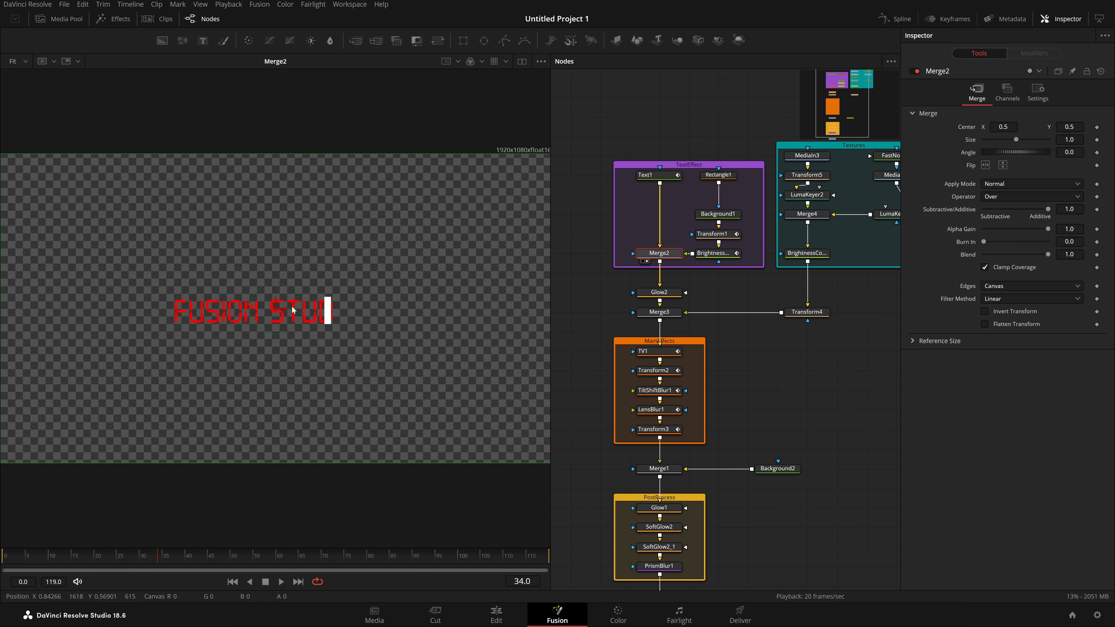
pyautogui.click(249, 556)
# Show the Glow2 node in the viewer, open its settings and toggle it off and on to compare the effect.
pyautogui.moveTo(708, 291); pyautogui.dragTo(586, 318)
pyautogui.moveTo(683, 398); pyautogui.dragTo(747, 394)
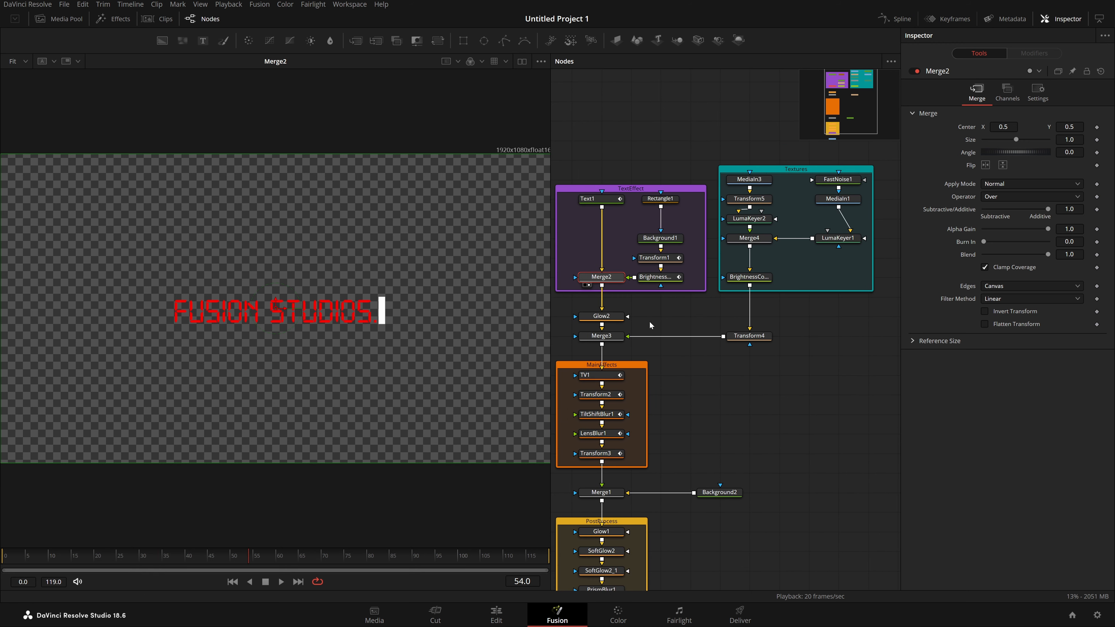
pyautogui.click(589, 324)
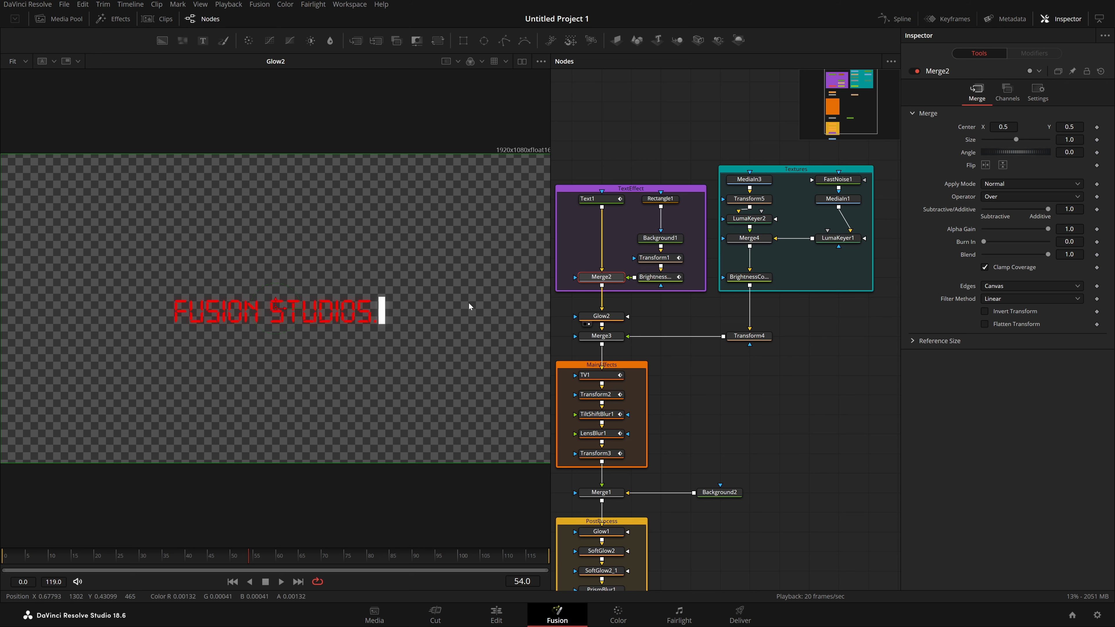
pyautogui.click(601, 316)
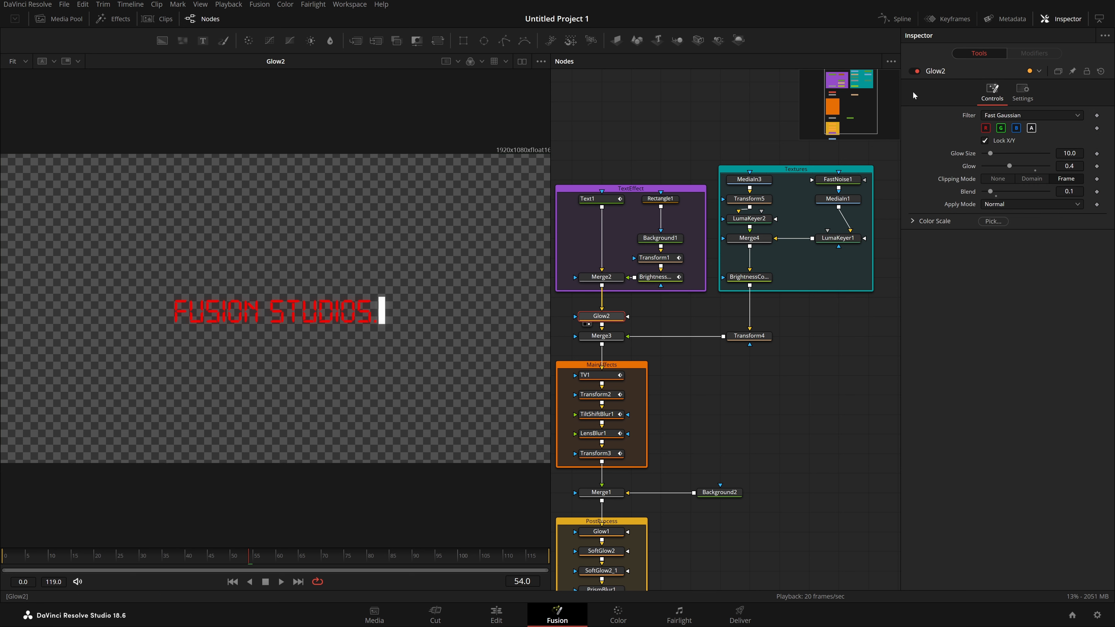
pyautogui.click(915, 73)
pyautogui.click(915, 74)
pyautogui.click(914, 73)
pyautogui.click(914, 73)
pyautogui.click(915, 73)
# Inspect Glow2's effect on the end of the text up close by toggling the node, leave it enabled and refit the image.
pyautogui.scroll(6, 426, 309)
pyautogui.moveTo(371, 262); pyautogui.dragTo(643, 270)
pyautogui.scroll(-1, 439, 267)
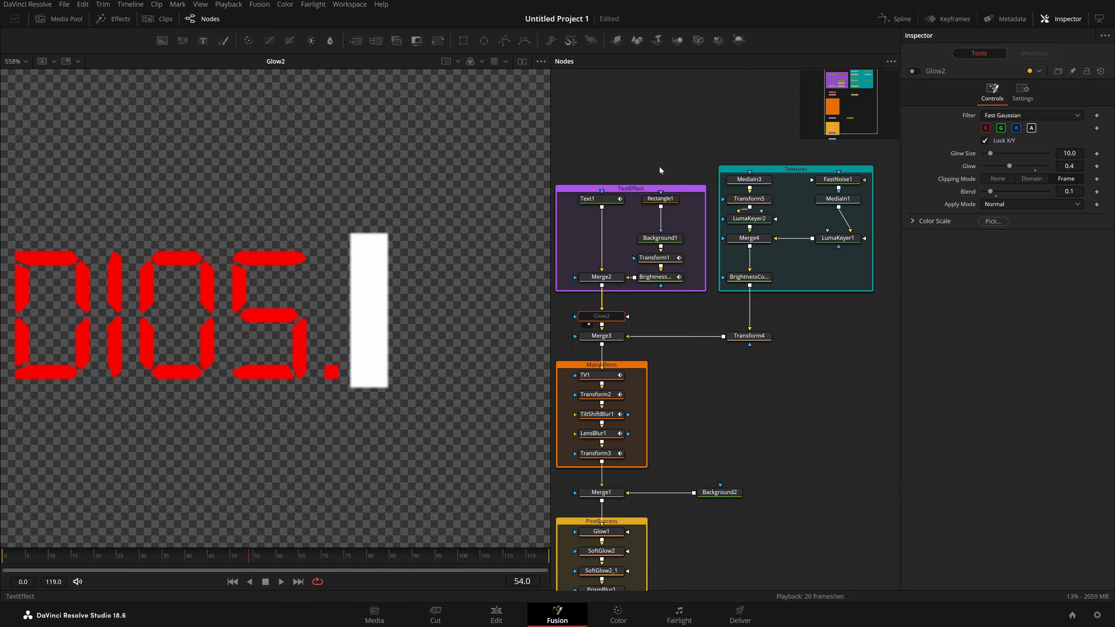
pyautogui.click(914, 71)
pyautogui.click(913, 71)
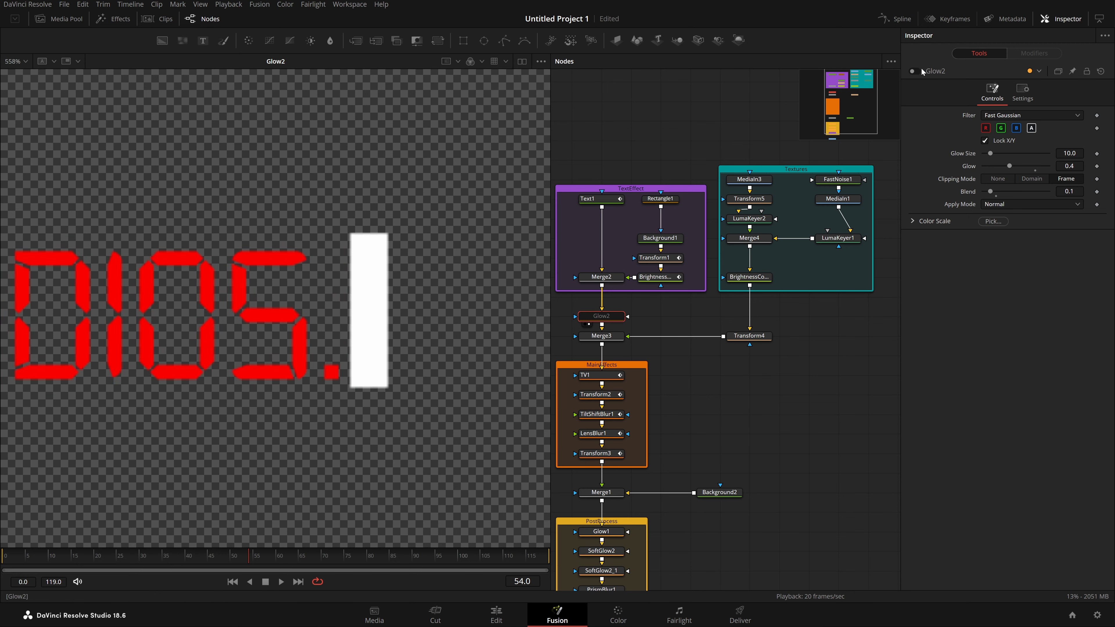
pyautogui.click(918, 71)
pyautogui.hotkey('ctrl', 'f')
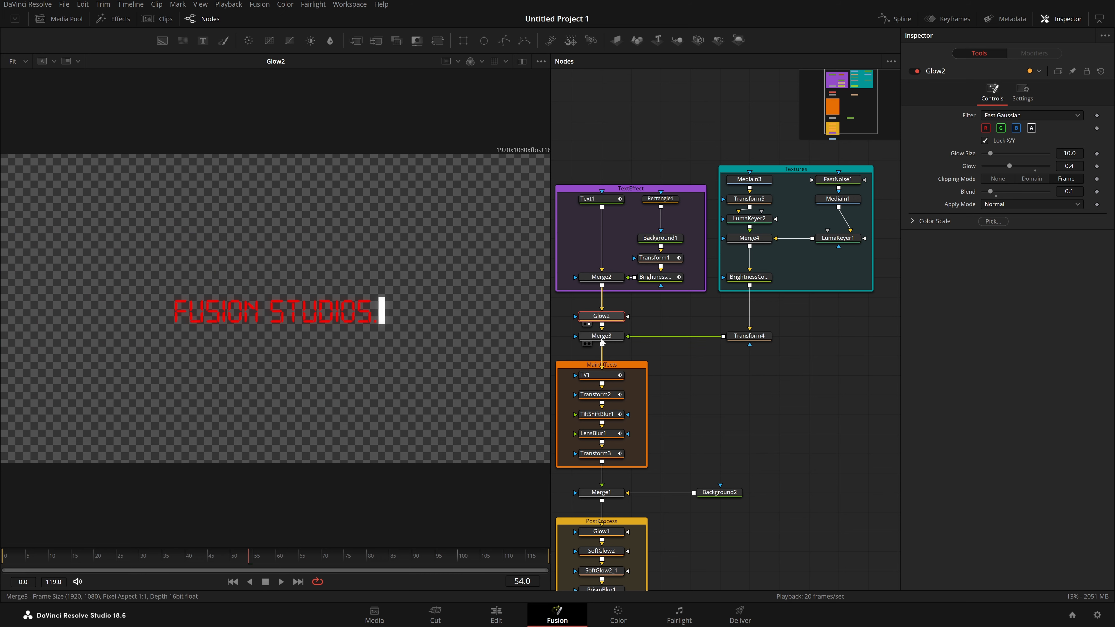
# Show the Merge3 node in the viewer to examine the textures combined with the text.
pyautogui.click(589, 344)
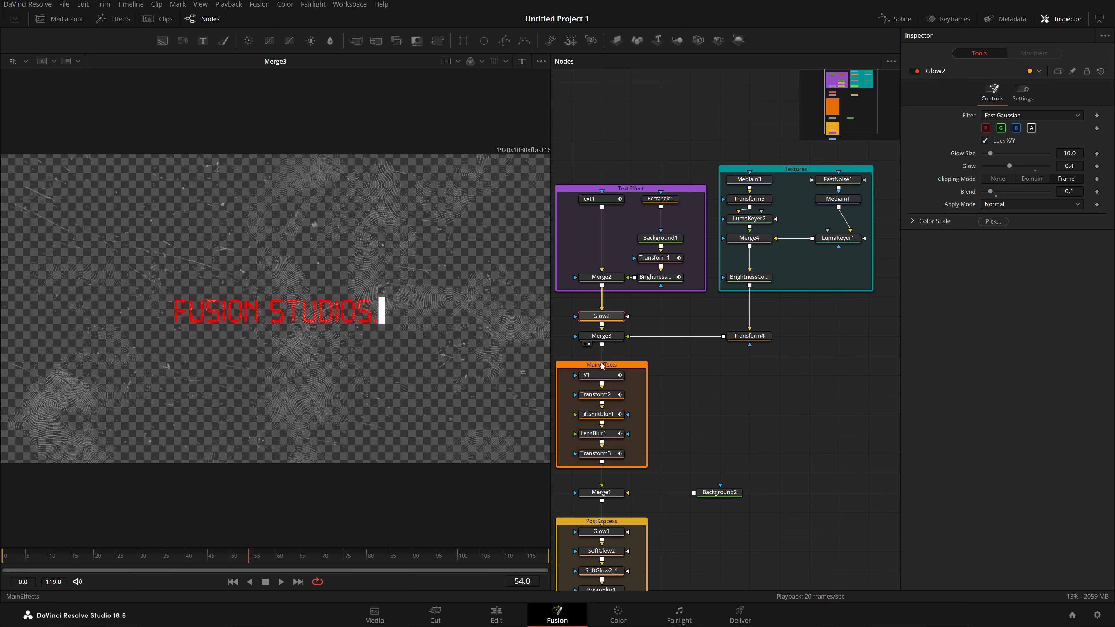
# Show MediaIn3, MediaIn1 and LumaKeyer1 from the Textures group in the viewer one after another to examine the source textures.
pyautogui.moveTo(768, 378); pyautogui.dragTo(695, 456)
pyautogui.click(663, 266)
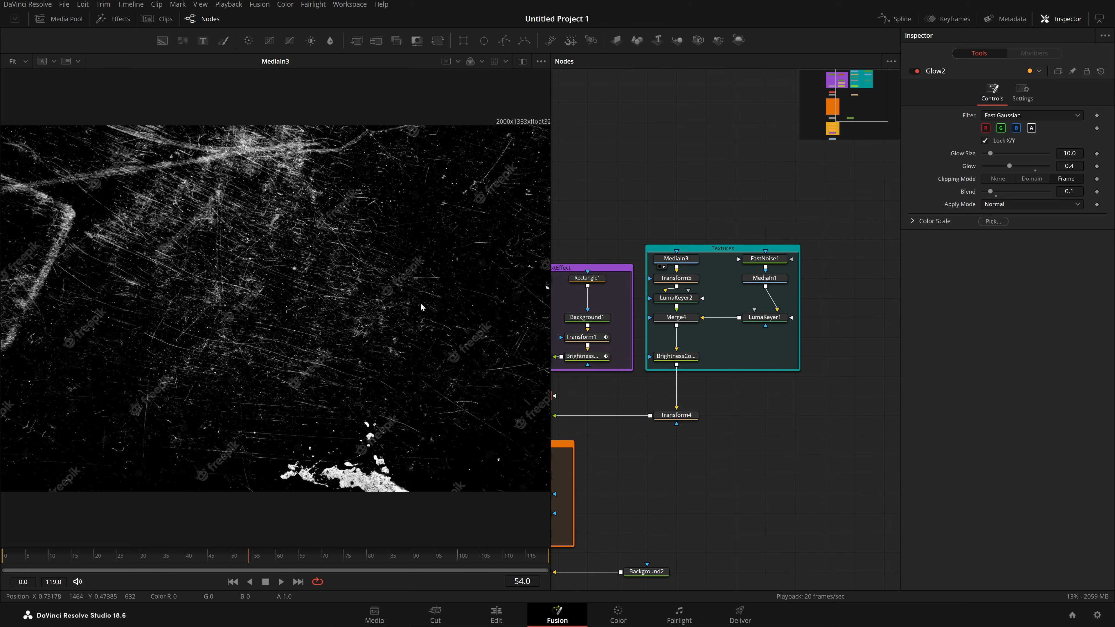
pyautogui.moveTo(774, 285); pyautogui.dragTo(405, 276)
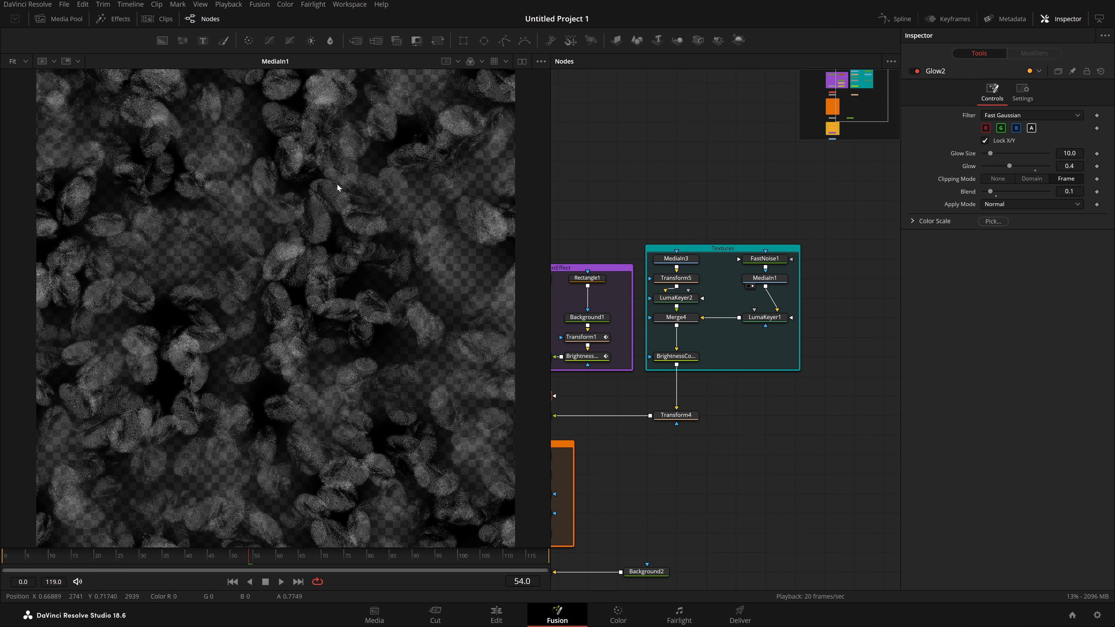
pyautogui.moveTo(774, 320); pyautogui.dragTo(476, 263)
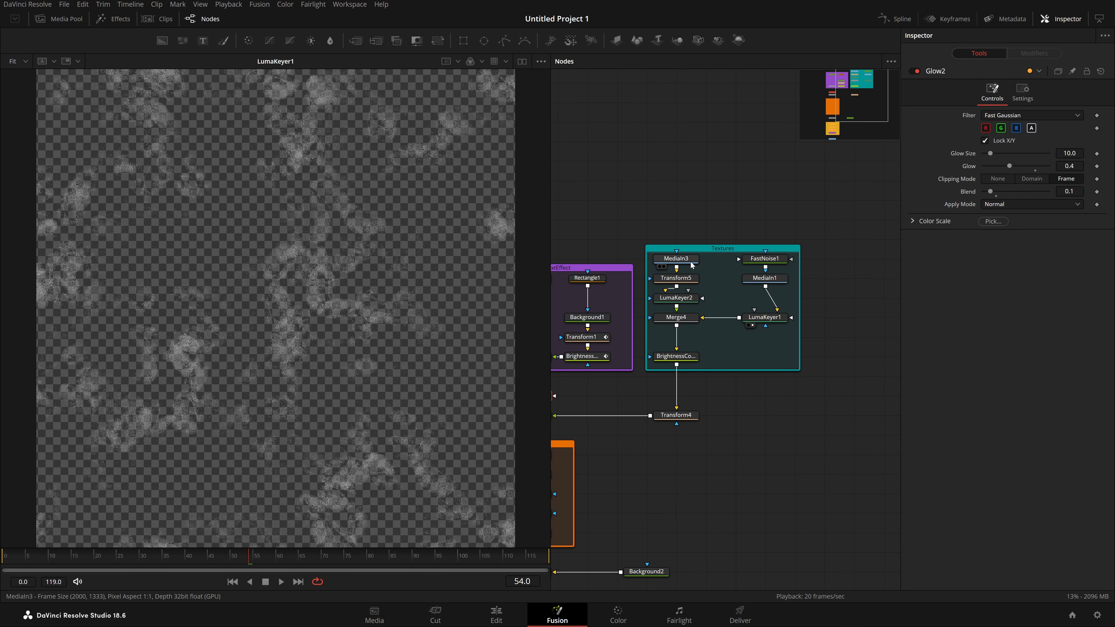
# Trace the scratch texture through MediaIn3, Transform5 and LumaKeyer2 in the viewer, opening the settings of Transform5 and LumaKeyer2.
pyautogui.moveTo(689, 261); pyautogui.dragTo(492, 263)
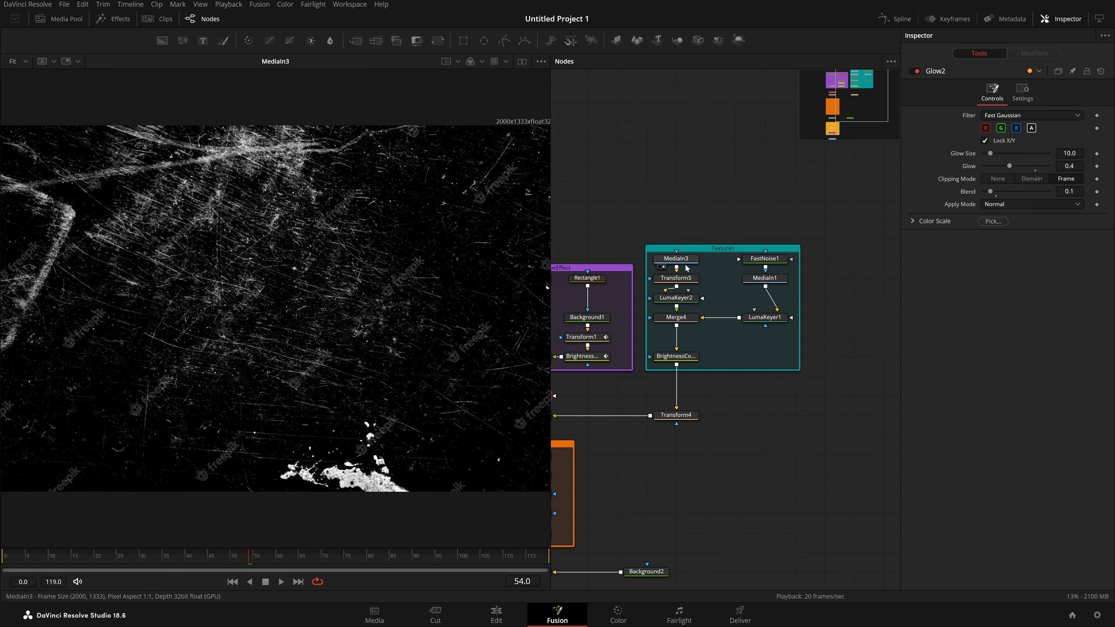
pyautogui.press('1')
pyautogui.click(689, 280)
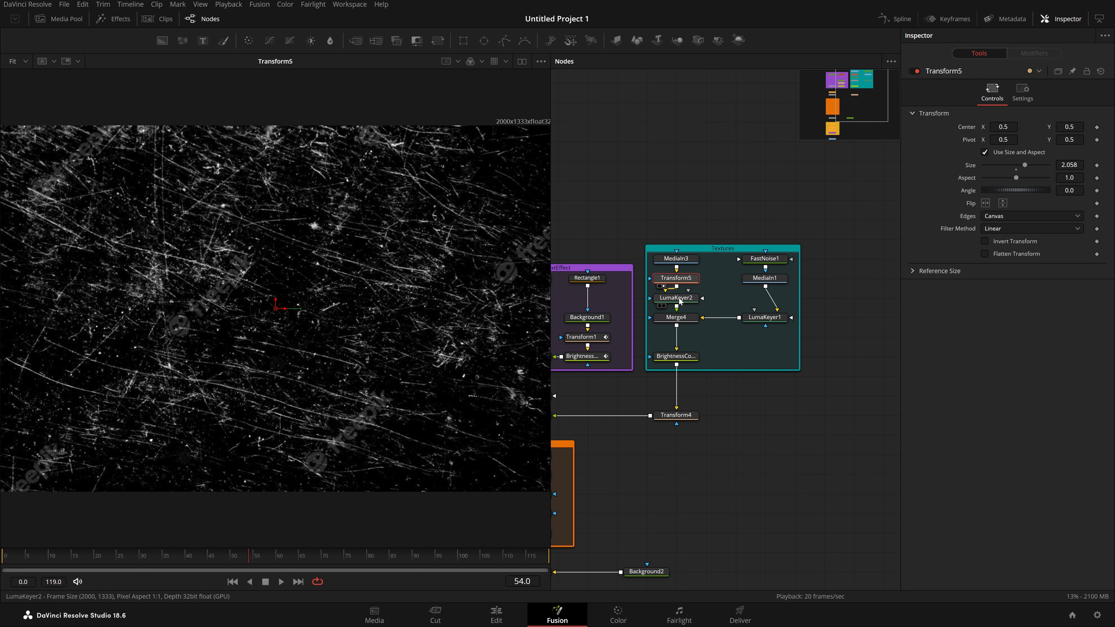
pyautogui.moveTo(676, 298); pyautogui.dragTo(263, 305)
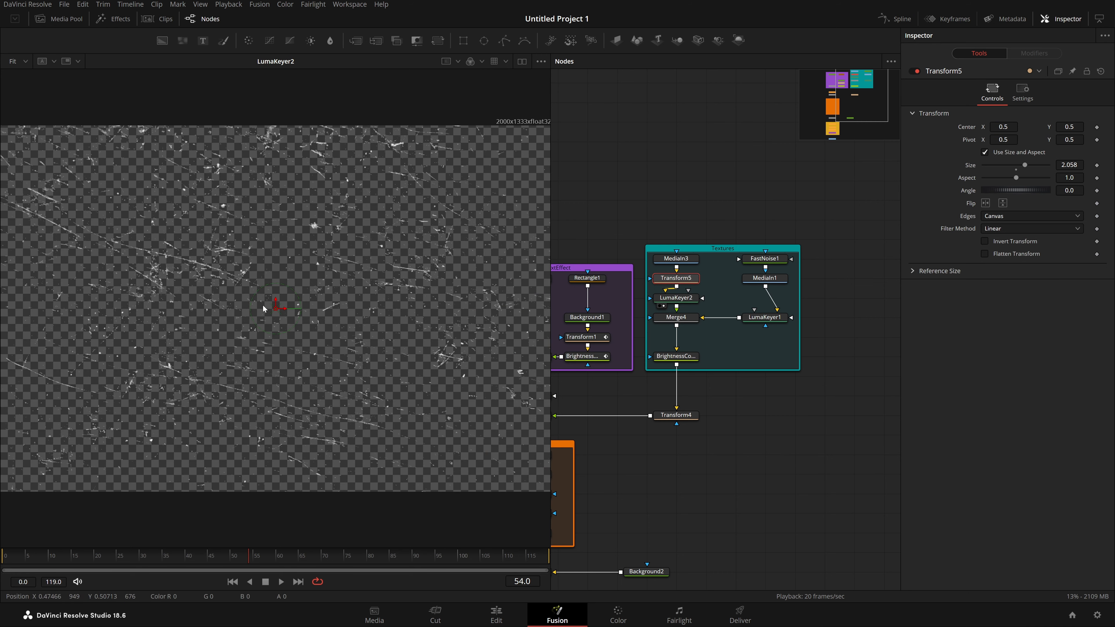
pyautogui.click(692, 299)
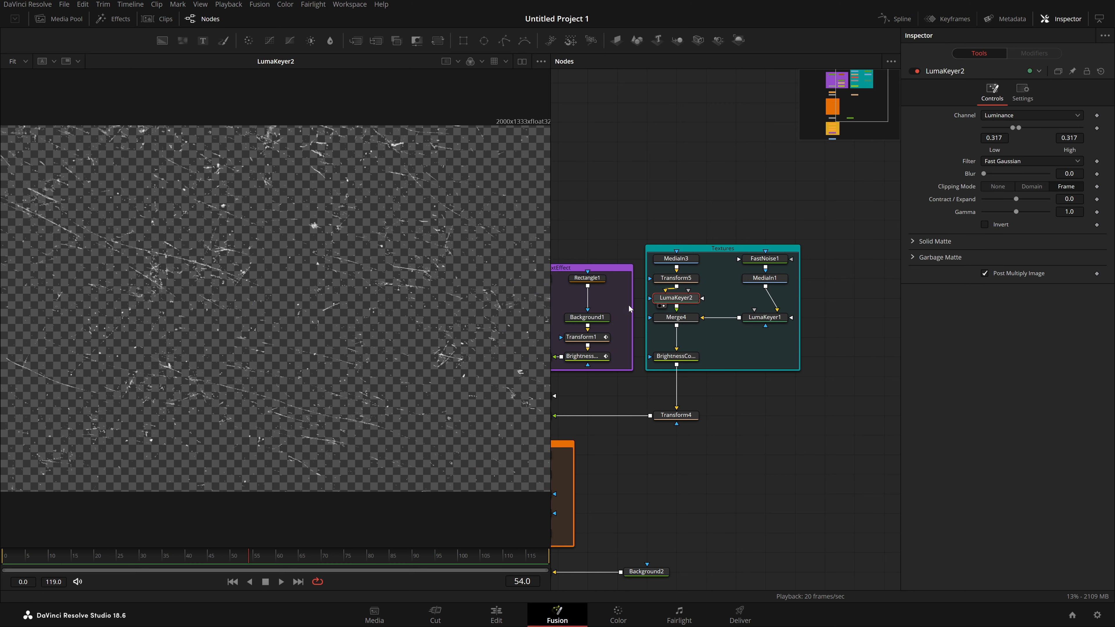
# Show Merge4 and BrightnessContrast1 in the viewer to examine the combined textures, and open the BrightnessContrast1 settings.
pyautogui.moveTo(676, 317); pyautogui.dragTo(310, 321)
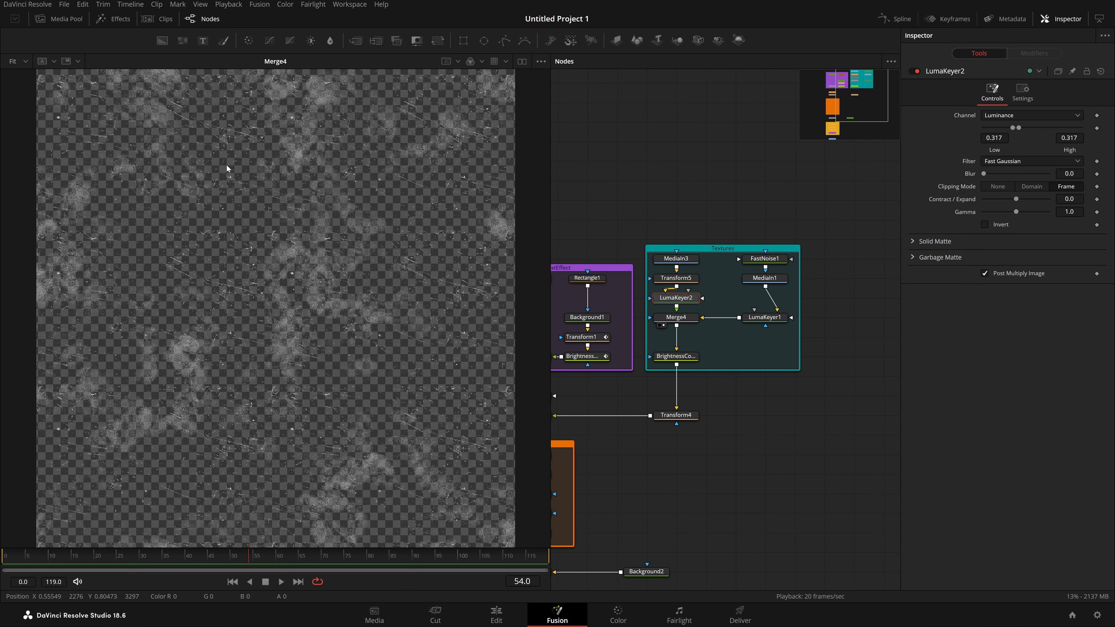
pyautogui.press('1')
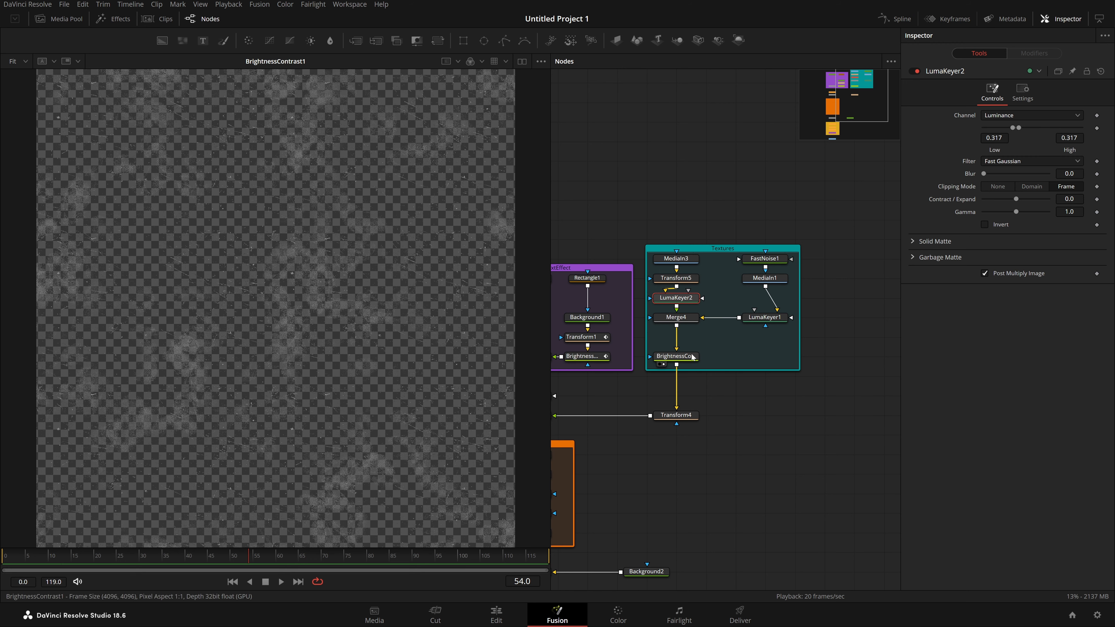
pyautogui.click(692, 357)
pyautogui.moveTo(687, 448); pyautogui.dragTo(781, 429)
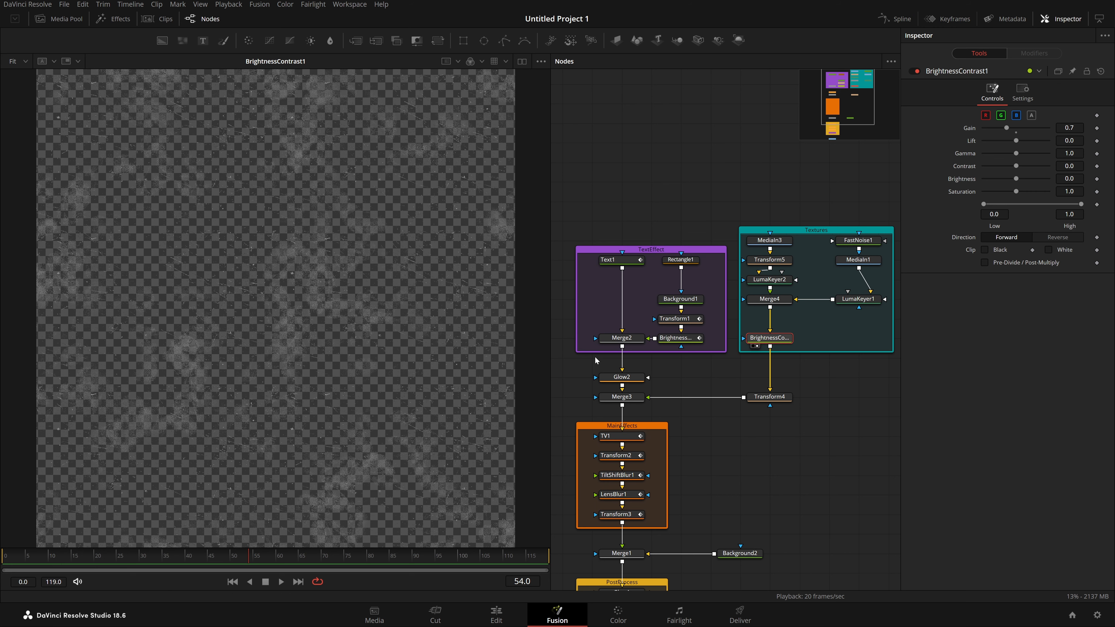
# Show Transform4 and Merge3 in the viewer, try a different Transform4 size on the textures and undo it.
pyautogui.moveTo(781, 404); pyautogui.dragTo(199, 399)
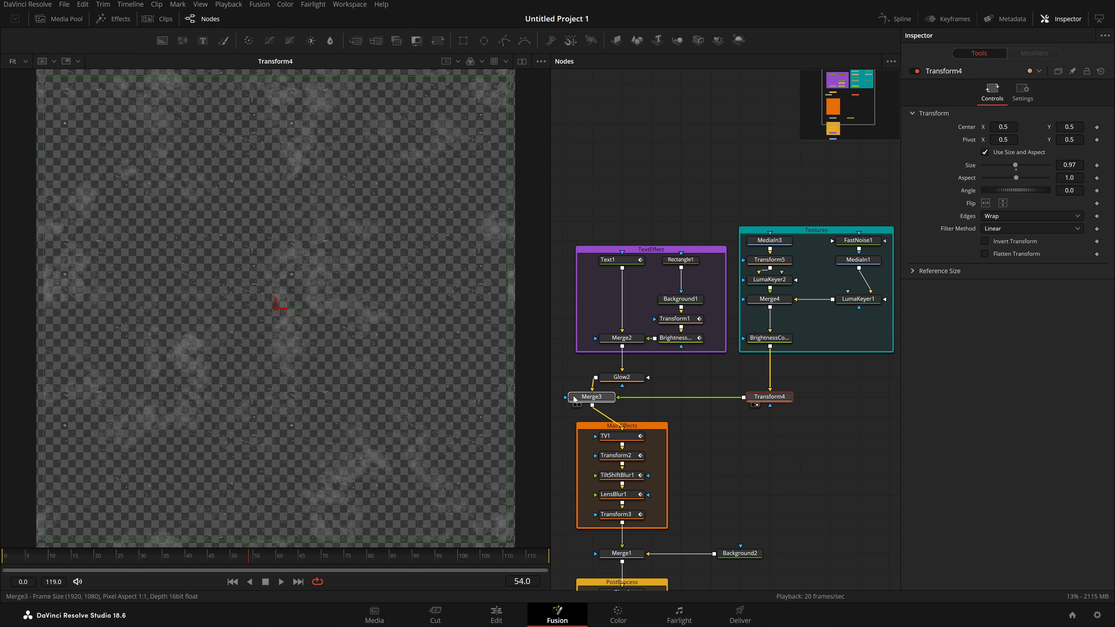
pyautogui.click(606, 405)
pyautogui.moveTo(1070, 165); pyautogui.dragTo(1038, 166)
pyautogui.hotkey('ctrl', 'z')
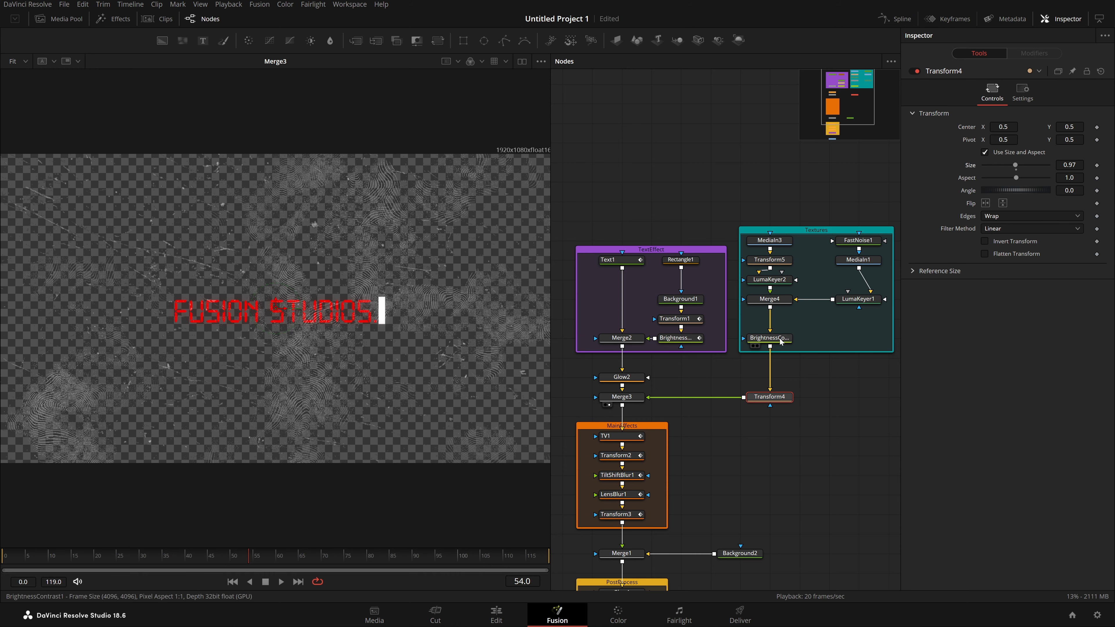
pyautogui.click(825, 453)
# Show the TV1 node of the MainEffects group in the viewer to examine its scan-line effect.
pyautogui.moveTo(745, 434); pyautogui.dragTo(742, 306)
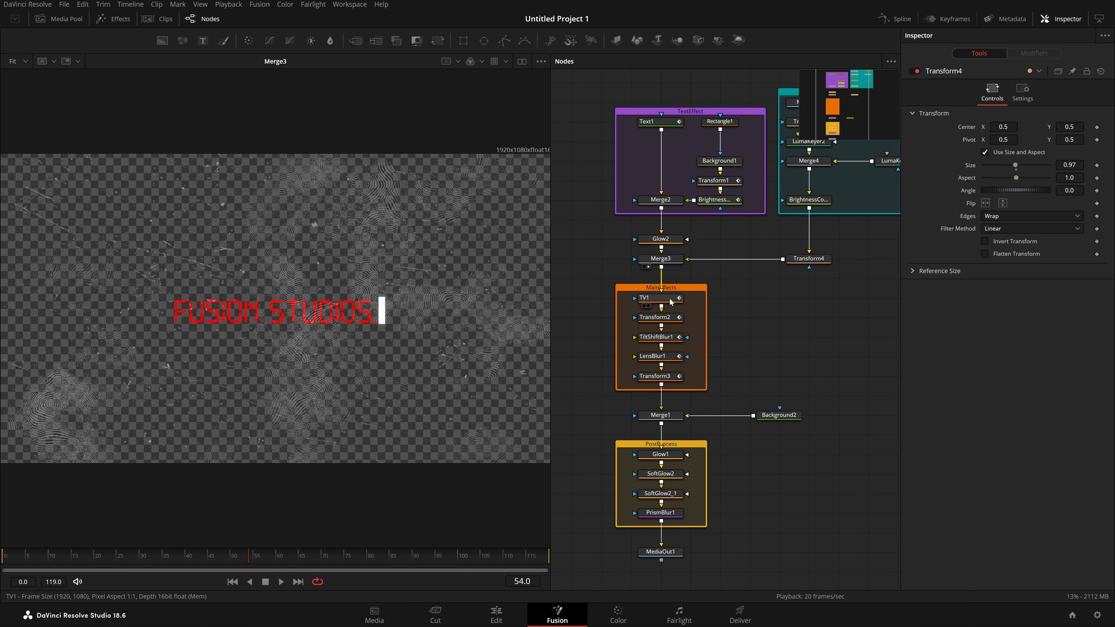
pyautogui.click(649, 306)
pyautogui.moveTo(873, 320); pyautogui.dragTo(785, 306)
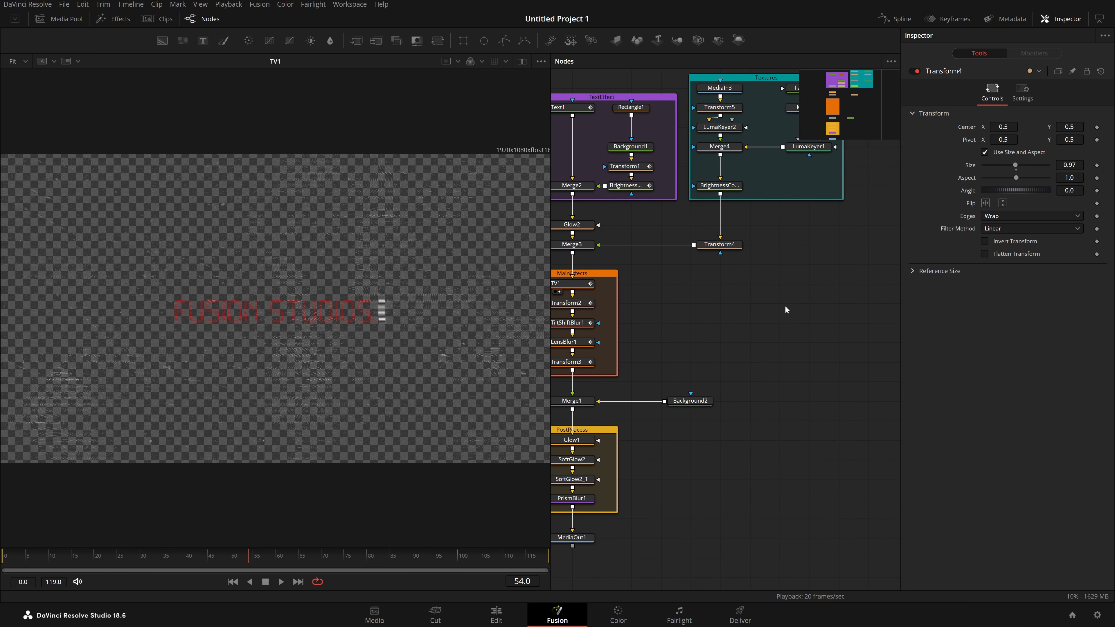
# Demonstrate adding a TV node by searching for "tv" in the tool list, and delete the new node.
pyautogui.hotkey('shift', 'space')
pyautogui.write('tv')
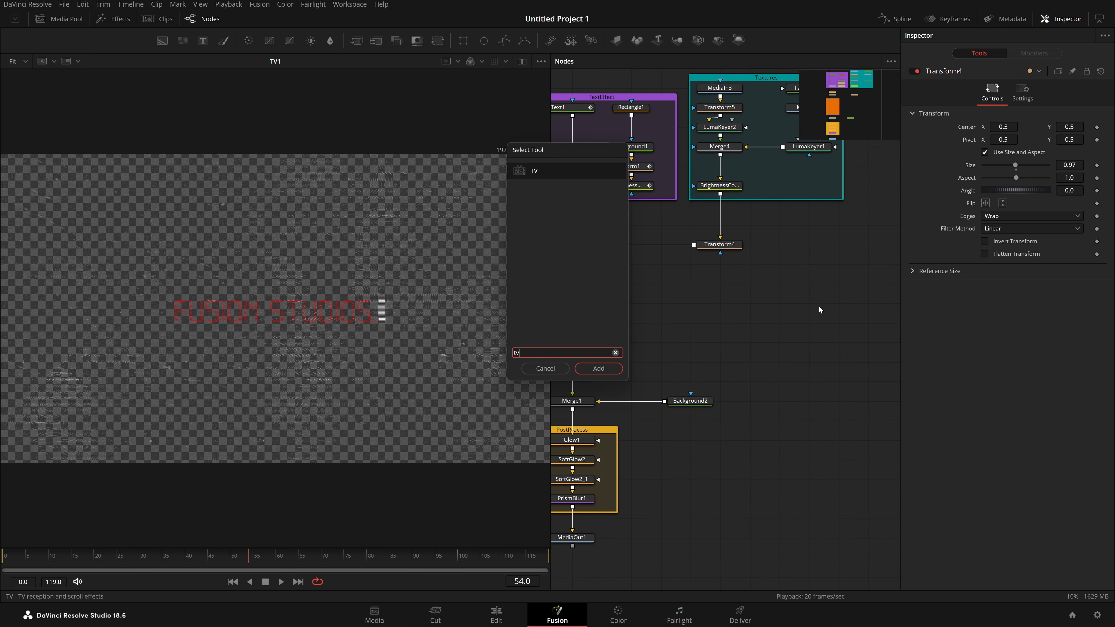
pyautogui.press('Return')
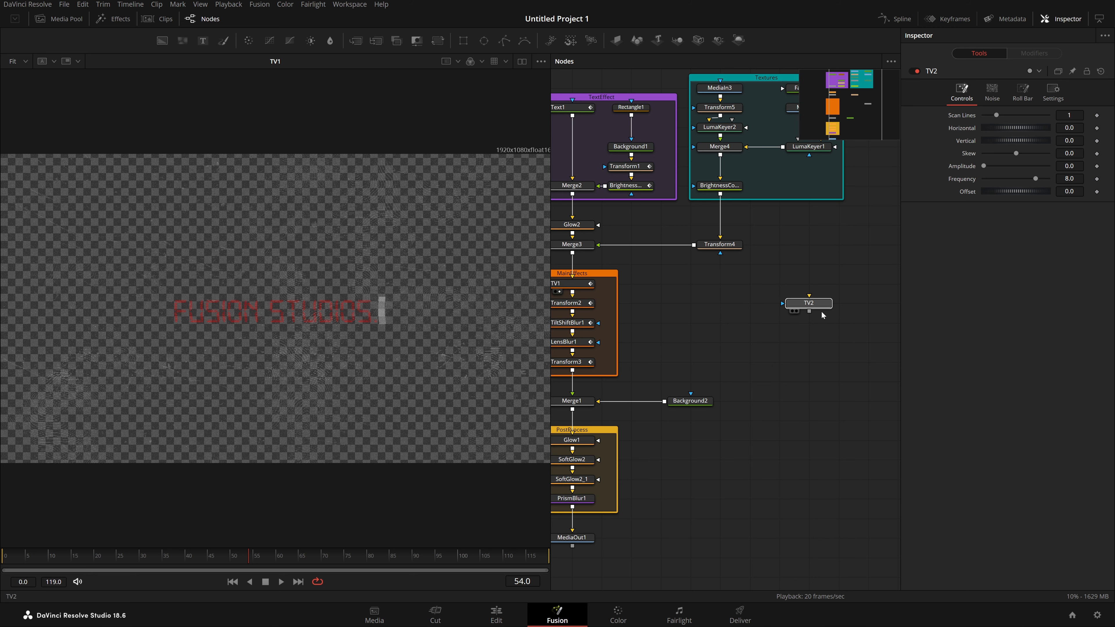
pyautogui.press('Delete')
# Open the TV1 node's settings and turn off the viewer's checker underlay.
pyautogui.moveTo(641, 259); pyautogui.dragTo(698, 289)
pyautogui.scroll(3, 678, 285)
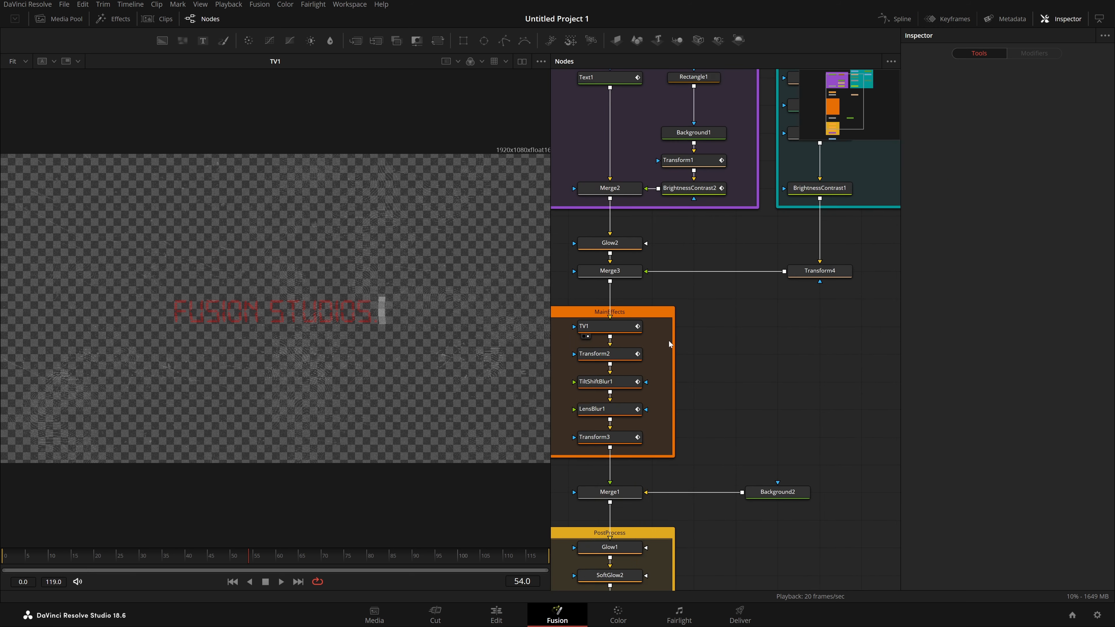
pyautogui.moveTo(669, 340); pyautogui.dragTo(720, 329)
pyautogui.click(658, 315)
pyautogui.click(541, 61)
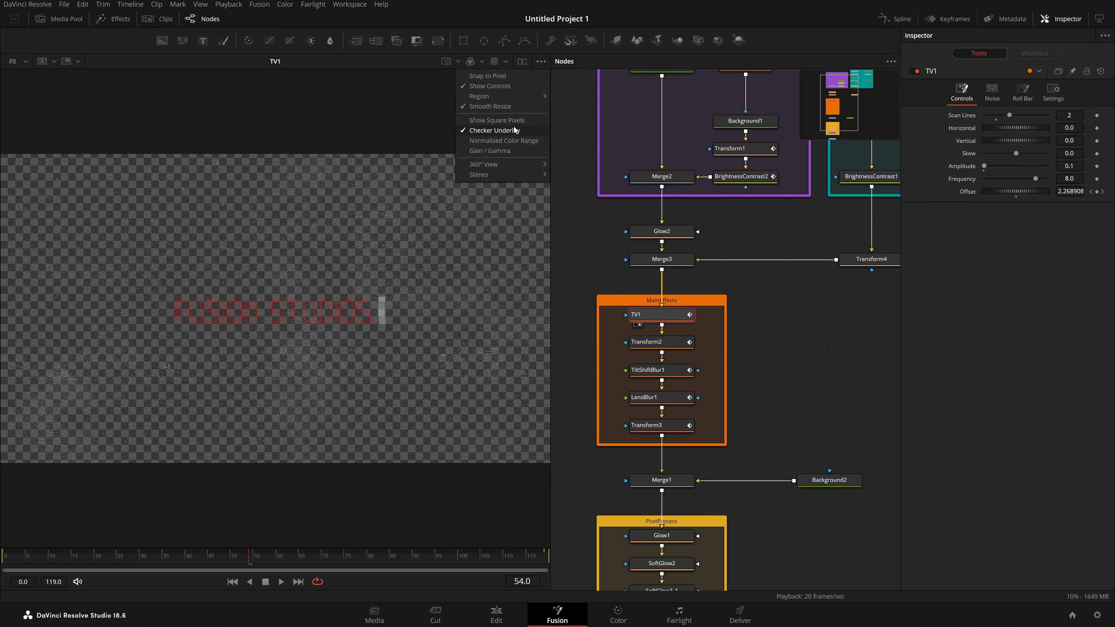
pyautogui.click(525, 130)
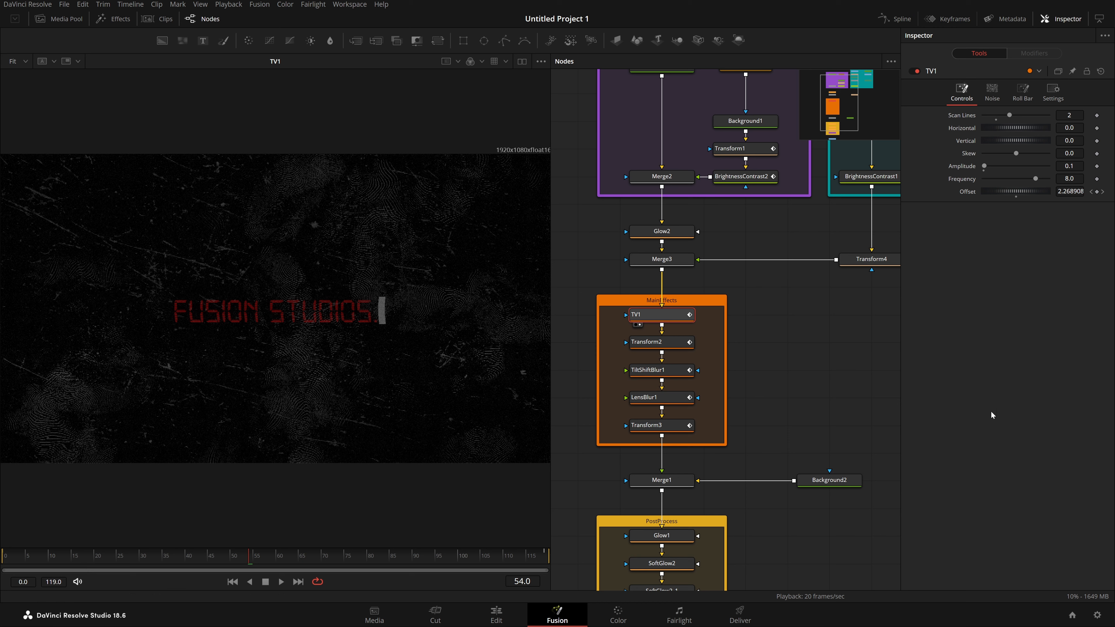
# Examine TV1's animated offset by scrubbing the timeline and comparing frames 0 and 119, and return to the first frame.
pyautogui.click(776, 335)
pyautogui.click(687, 322)
pyautogui.moveTo(249, 563); pyautogui.dragTo(293, 579)
pyautogui.click(2, 561)
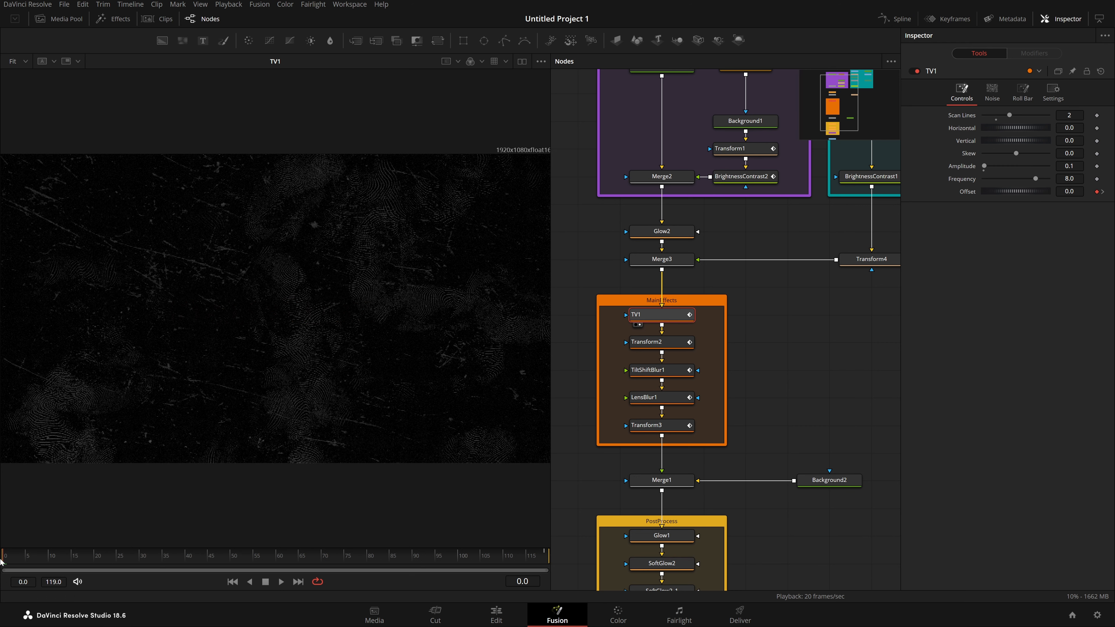
pyautogui.moveTo(518, 552); pyautogui.dragTo(670, 545)
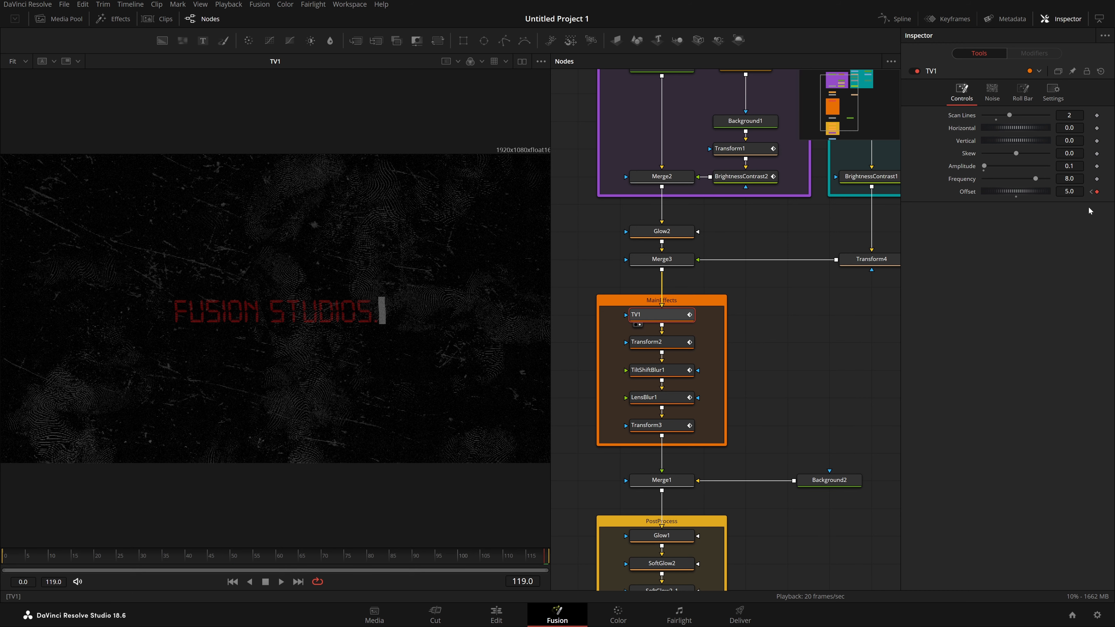
pyautogui.click(232, 582)
# Examine TV1's noise and roll bar settings while scrubbing the timeline, ending on frame 119.
pyautogui.click(1000, 95)
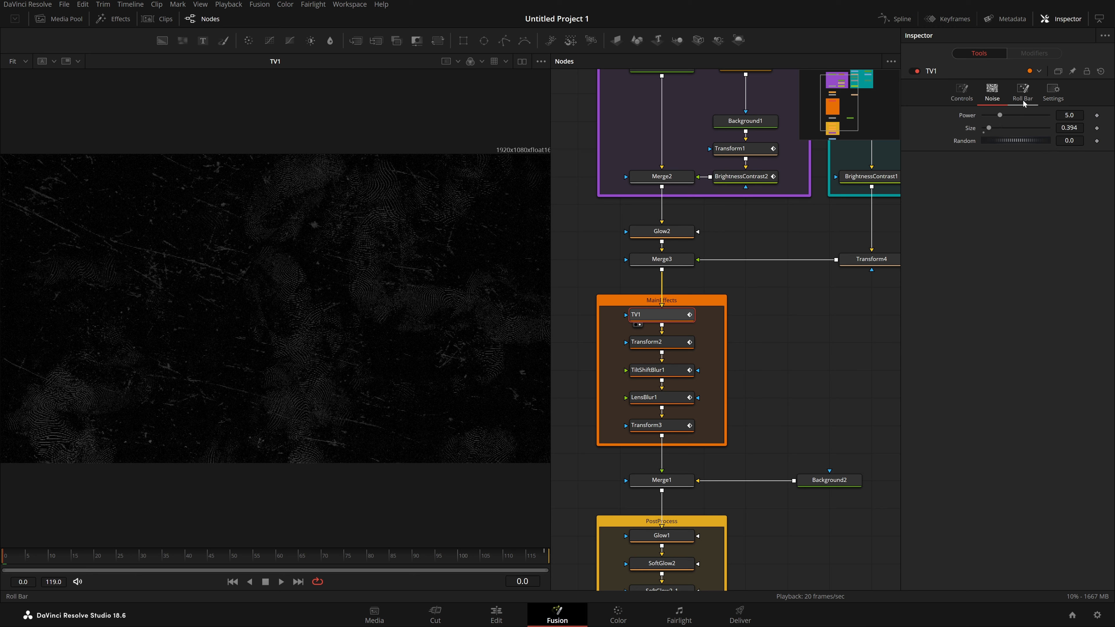
pyautogui.moveTo(415, 557); pyautogui.dragTo(490, 566)
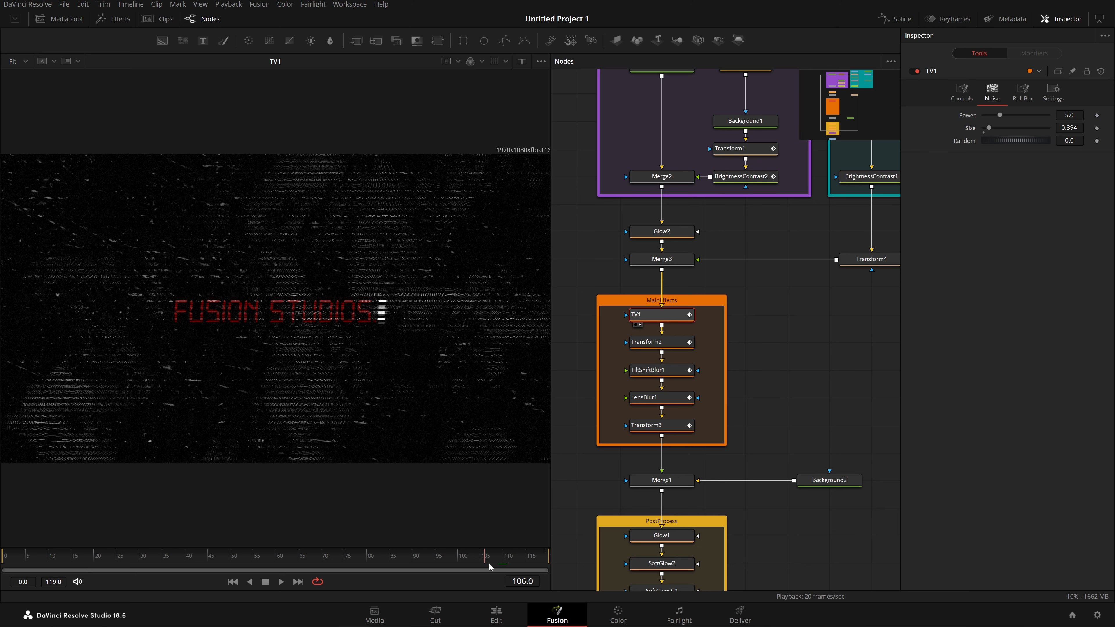
pyautogui.click(1014, 102)
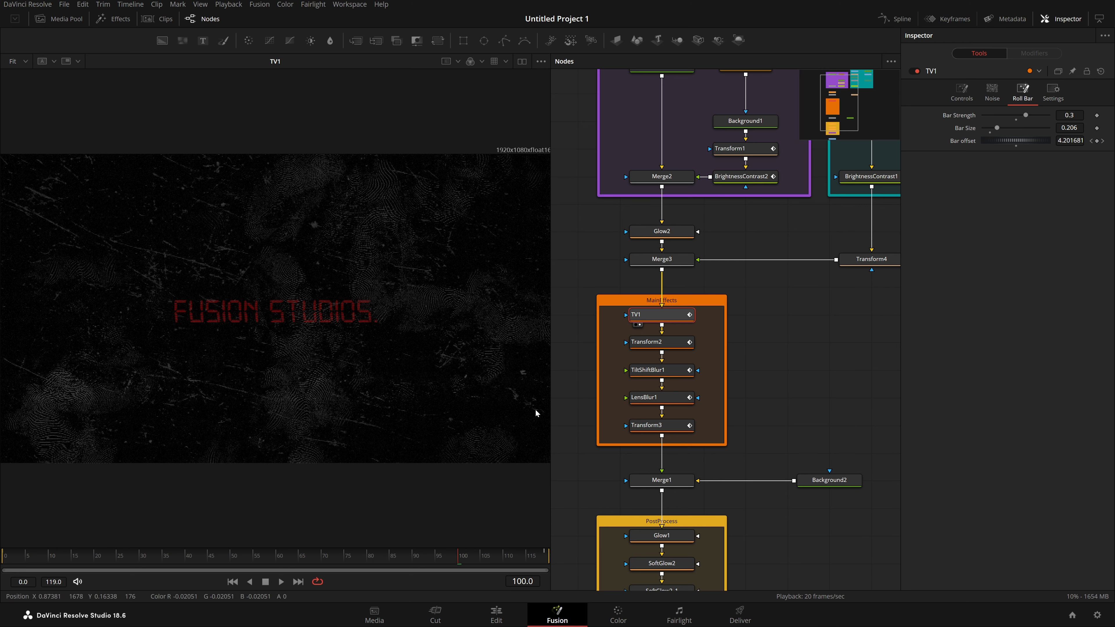
pyautogui.moveTo(458, 558); pyautogui.dragTo(584, 560)
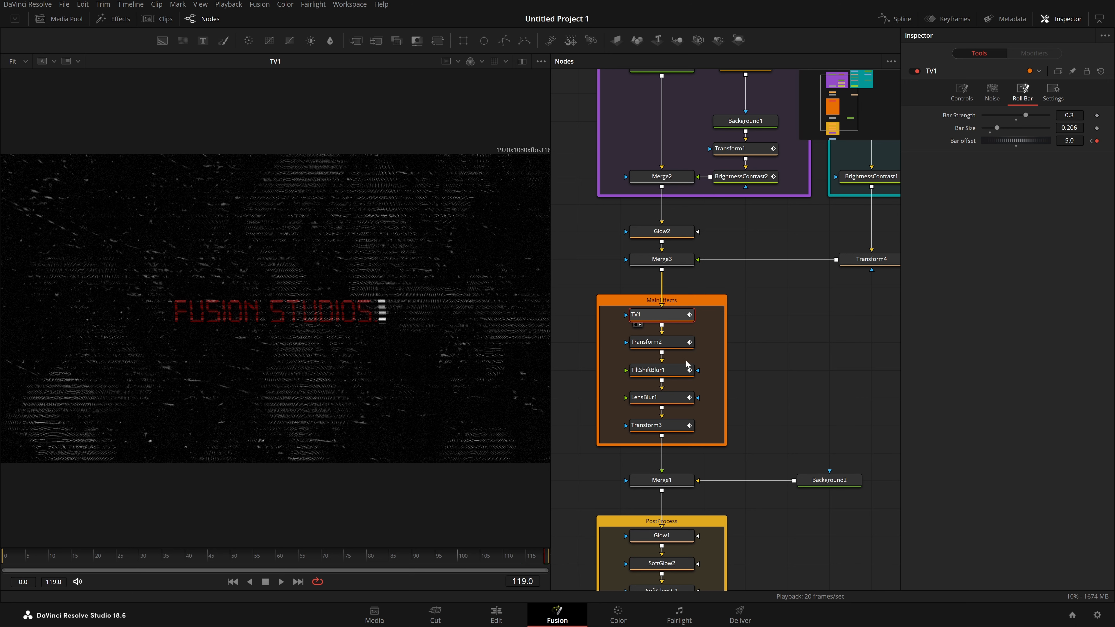
# Show Transform2 in the viewer, inspect its settings and the Shake modifier on its center, and play the shaking animation.
pyautogui.press('1')
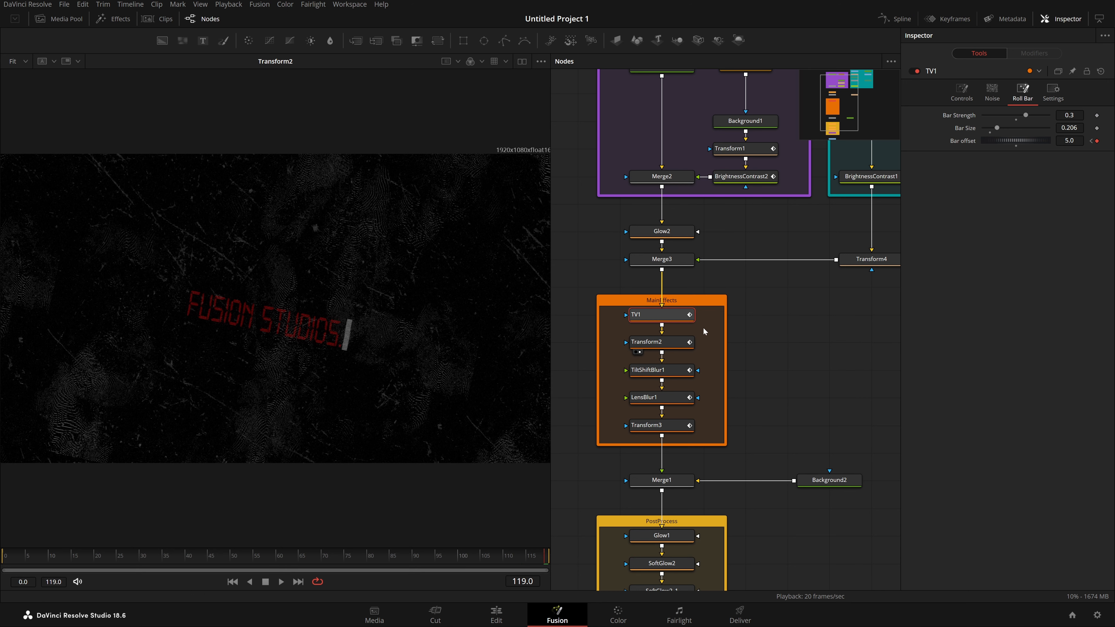
pyautogui.click(664, 347)
pyautogui.moveTo(404, 562); pyautogui.dragTo(443, 589)
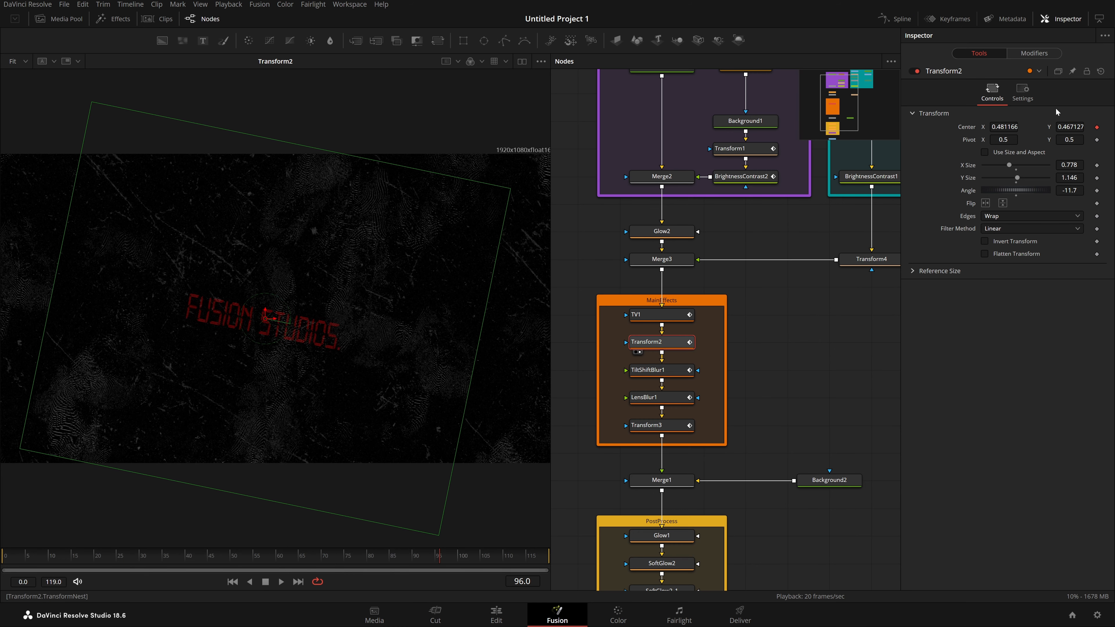
pyautogui.click(1038, 55)
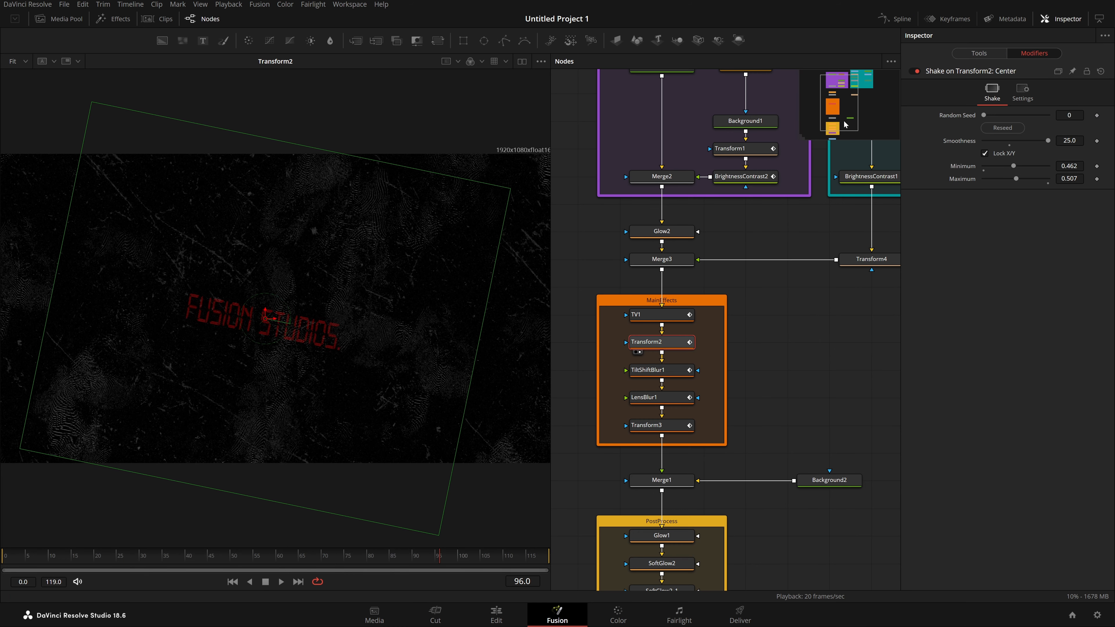
pyautogui.press('space')
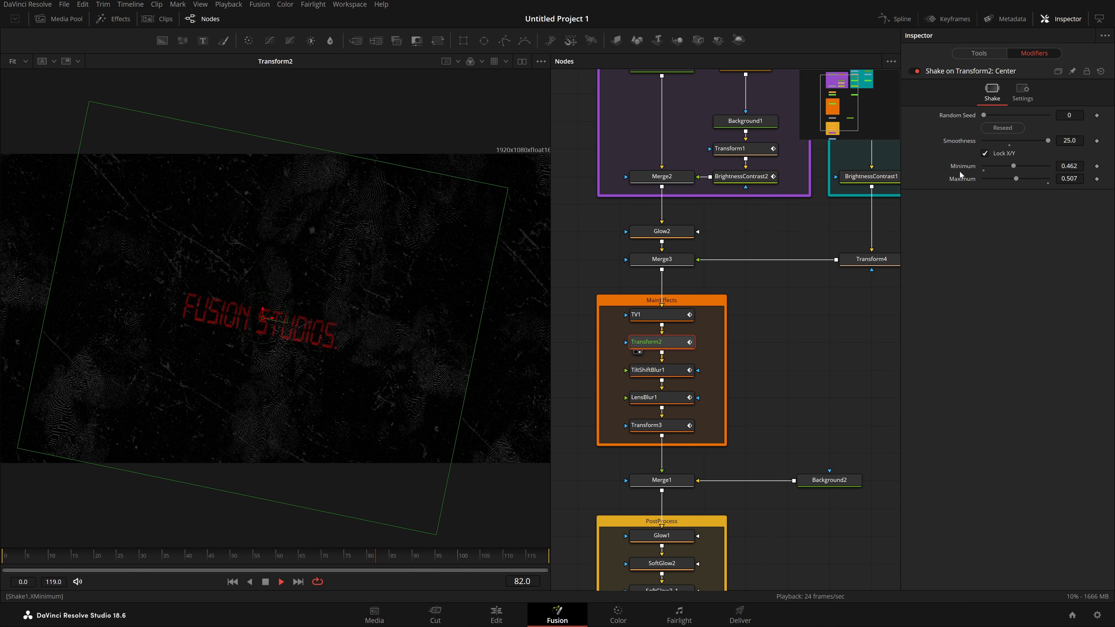
pyautogui.press('space')
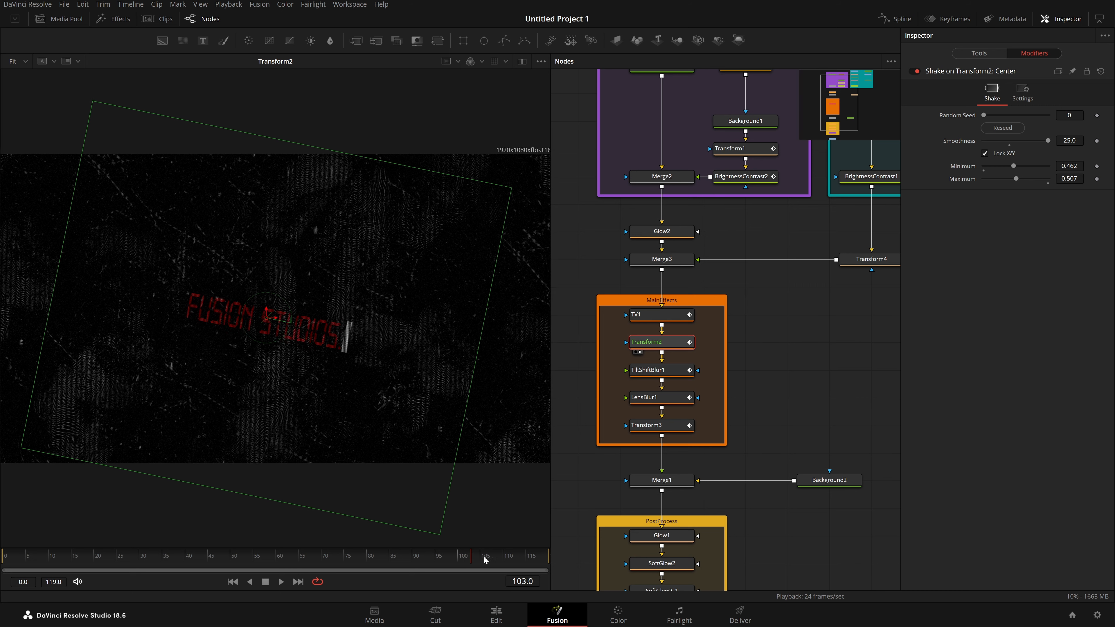
# Show TiltShiftBlur1 in the viewer, open its settings and scrub from frame 0 through 50 to frame 45 to examine its focus animation.
pyautogui.press('1')
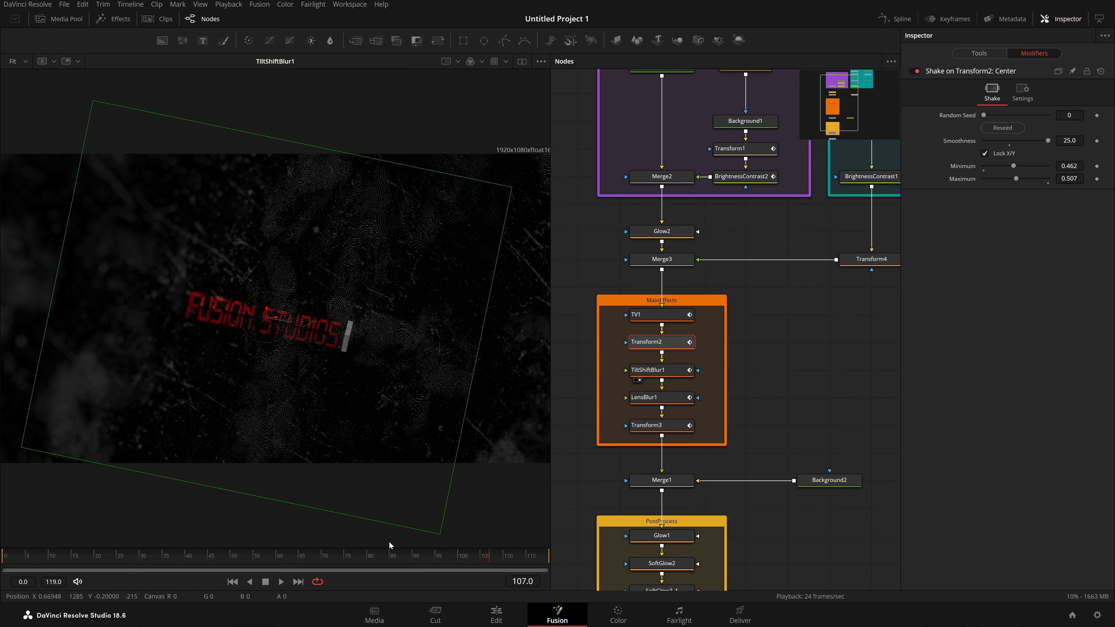
pyautogui.click(678, 372)
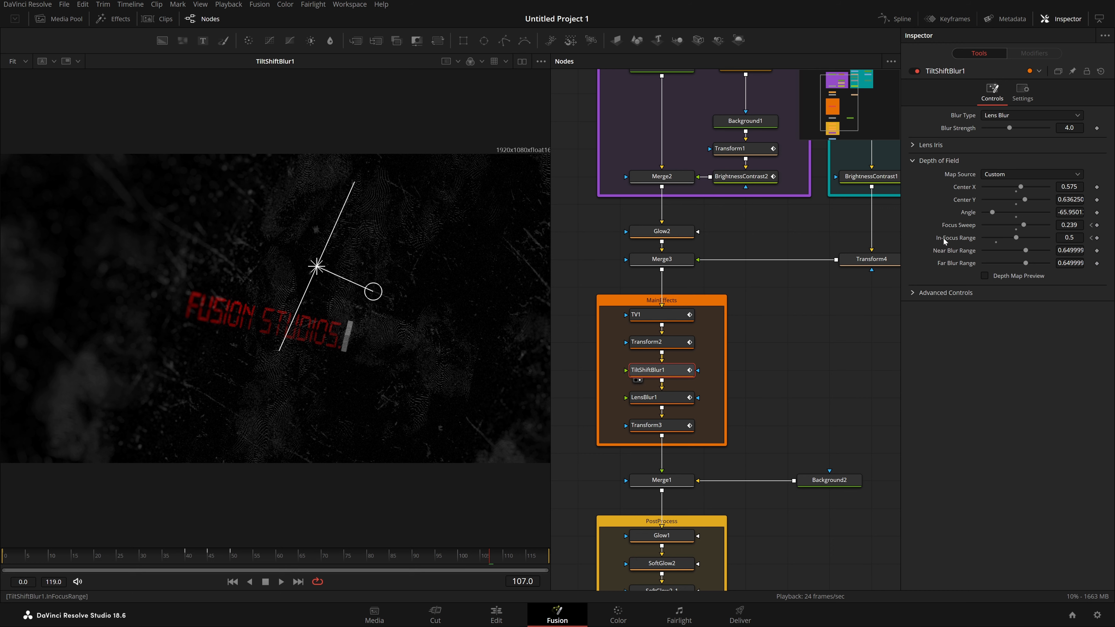
pyautogui.moveTo(426, 557); pyautogui.dragTo(2, 562)
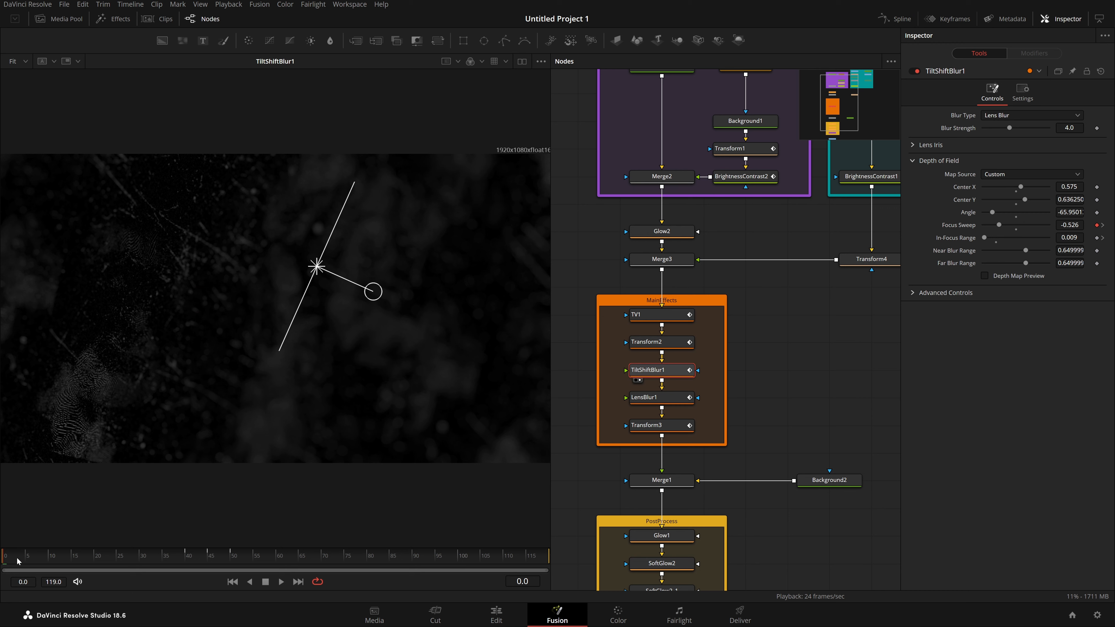
pyautogui.moveTo(17, 561); pyautogui.dragTo(233, 568)
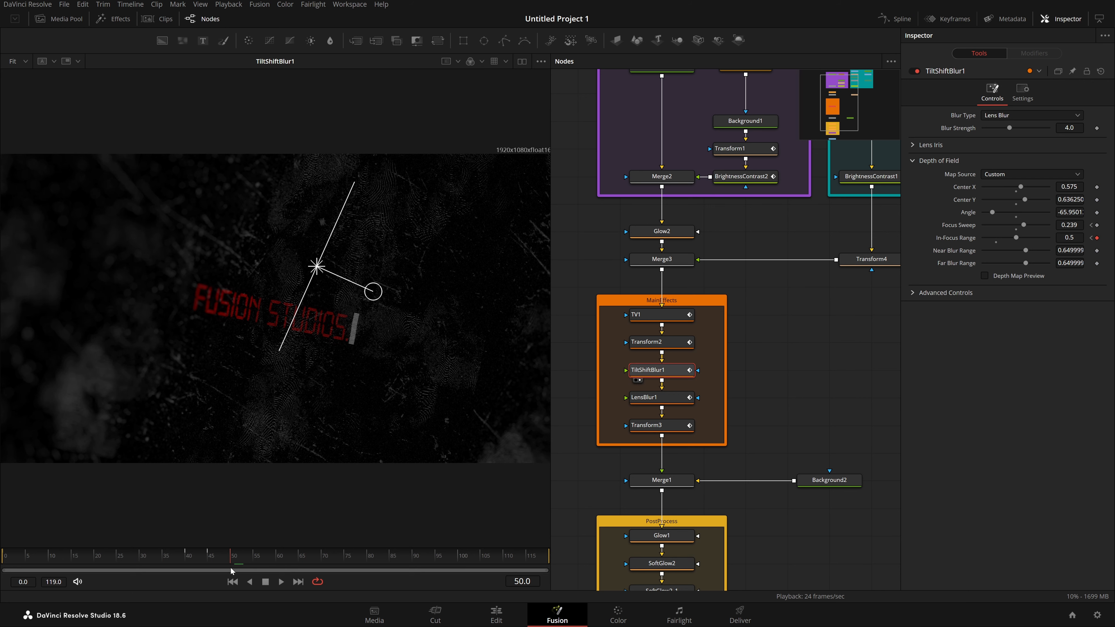
pyautogui.click(210, 562)
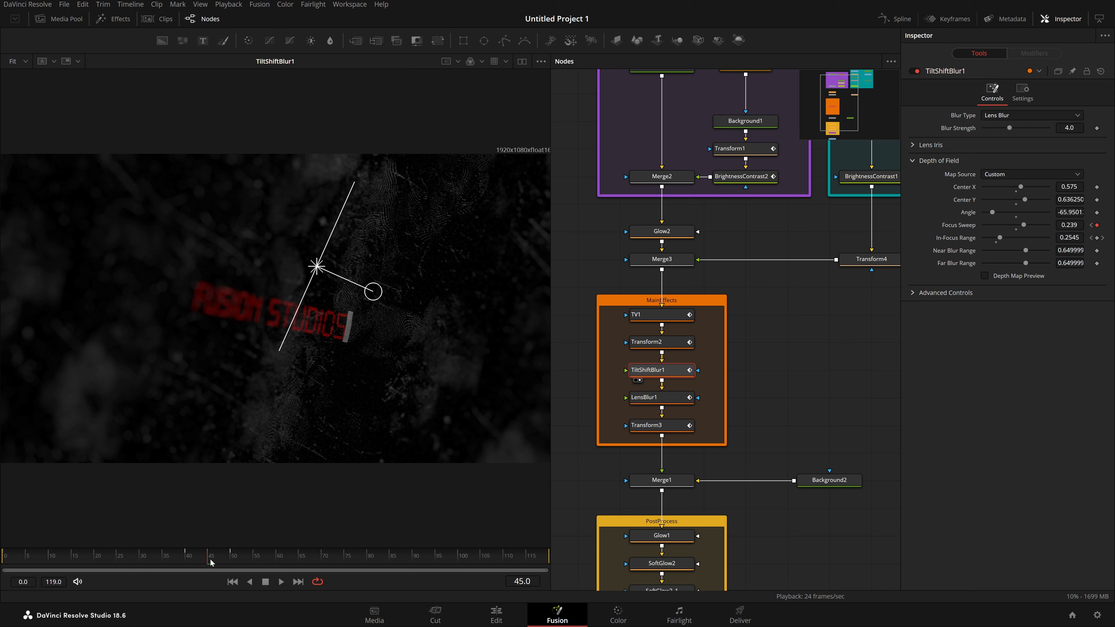
# Go to frame 50, show LensBlur1 in the viewer, open its settings and scrub the first ten frames to examine its blur size animation.
pyautogui.click(231, 565)
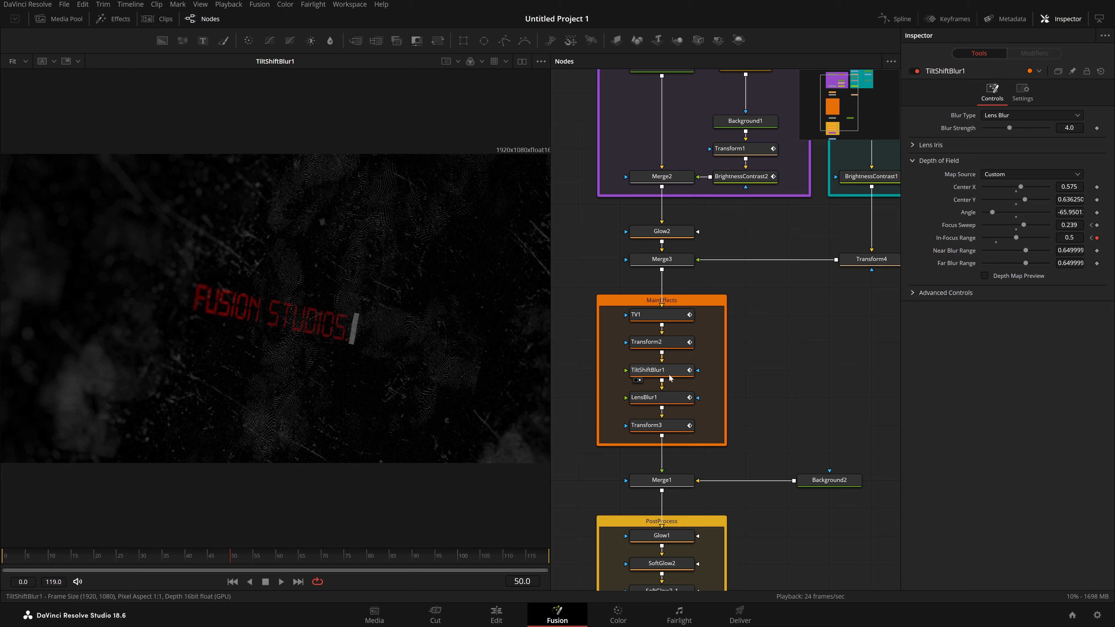
pyautogui.moveTo(672, 400); pyautogui.dragTo(188, 331)
pyautogui.click(646, 398)
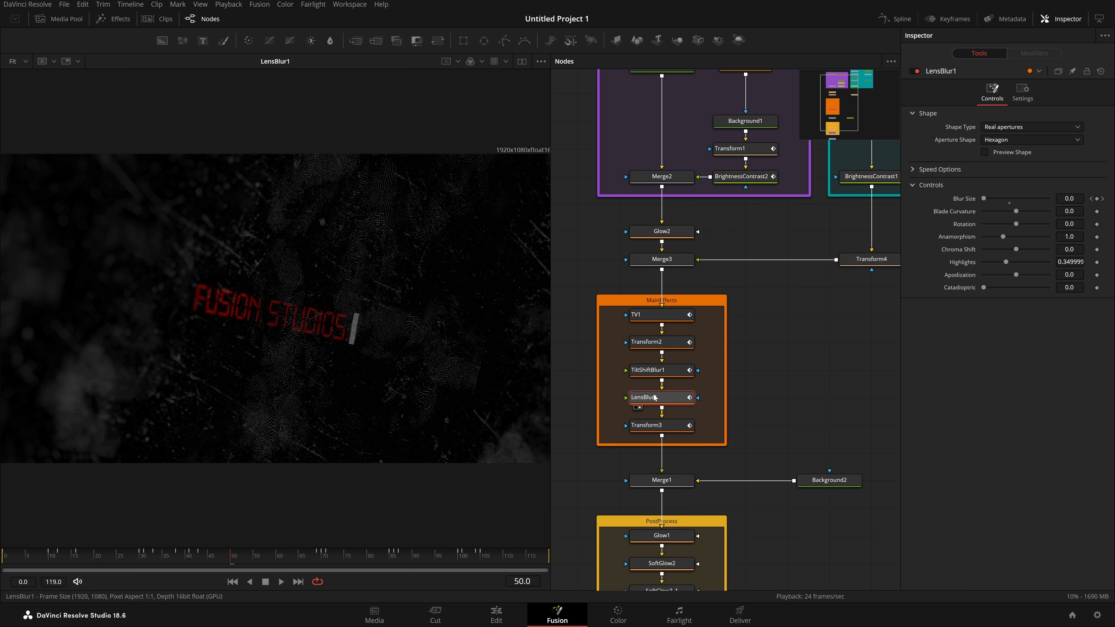
pyautogui.moveTo(119, 561)
pyautogui.mouseDown()
pyautogui.moveTo(2, 564)
pyautogui.moveTo(55, 564)
pyautogui.moveTo(64, 578)
pyautogui.moveTo(50, 571)
pyautogui.mouseUp()
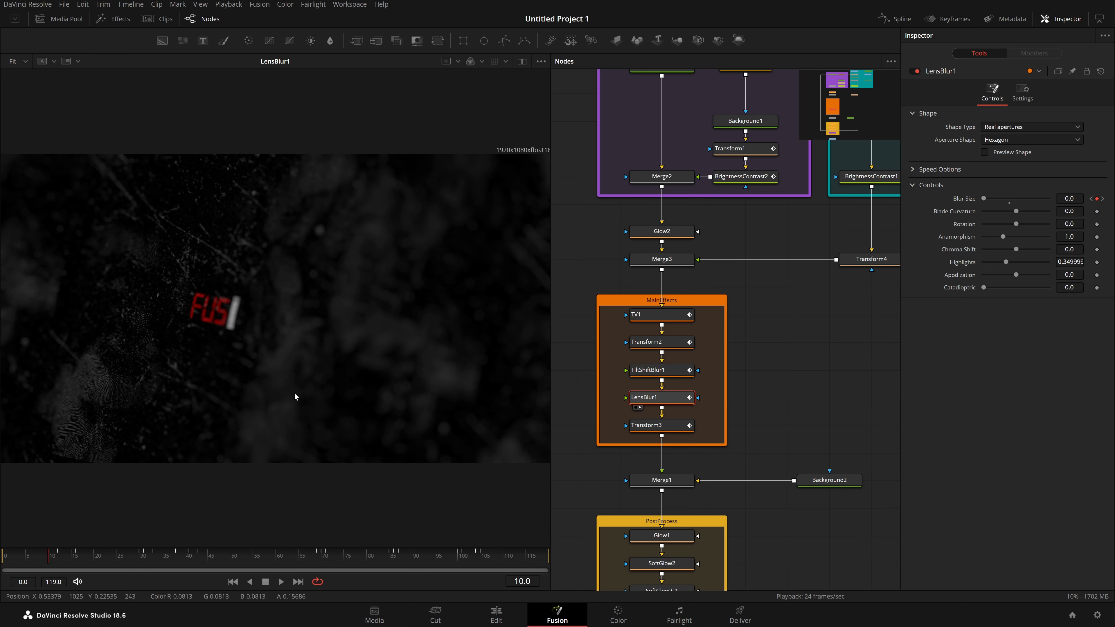
pyautogui.click(47, 568)
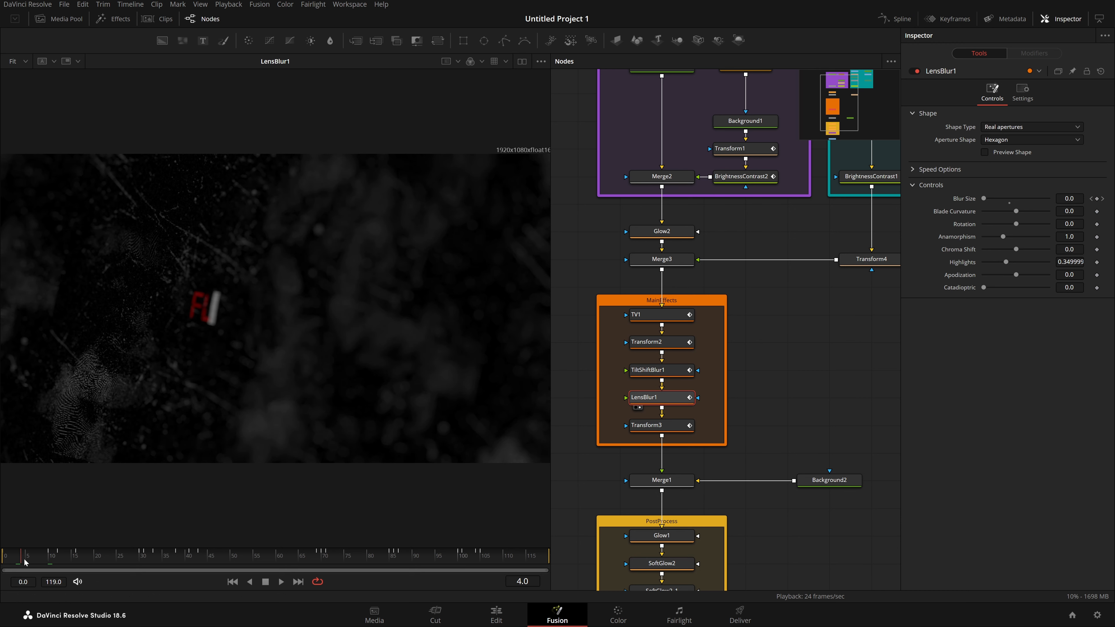
pyautogui.click(53, 569)
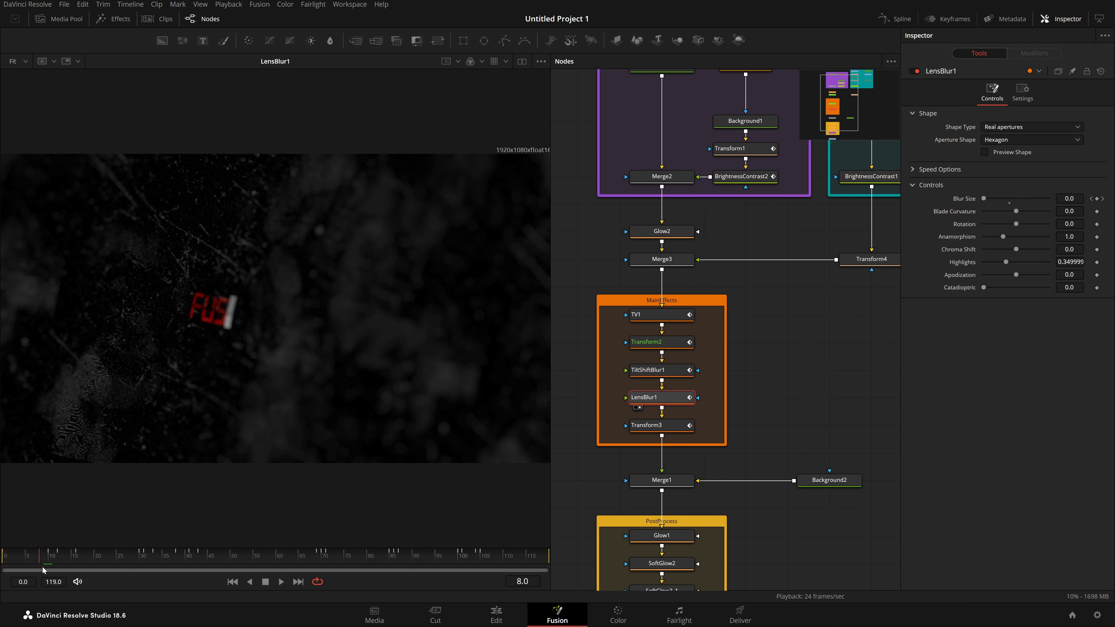
pyautogui.click(27, 567)
pyautogui.moveTo(29, 577); pyautogui.dragTo(52, 583)
pyautogui.moveTo(50, 581)
pyautogui.mouseDown()
pyautogui.moveTo(80, 583)
pyautogui.moveTo(30, 583)
pyautogui.mouseUp()
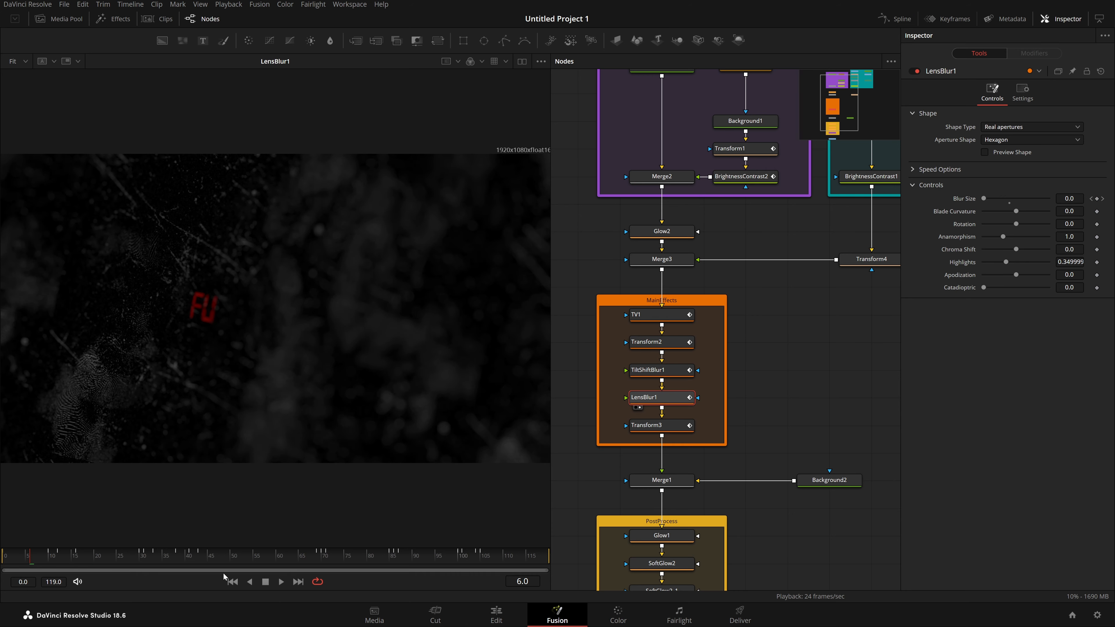
# Play the LensBlur1 result from the start of the timeline, and return to frame 0.
pyautogui.click(281, 581)
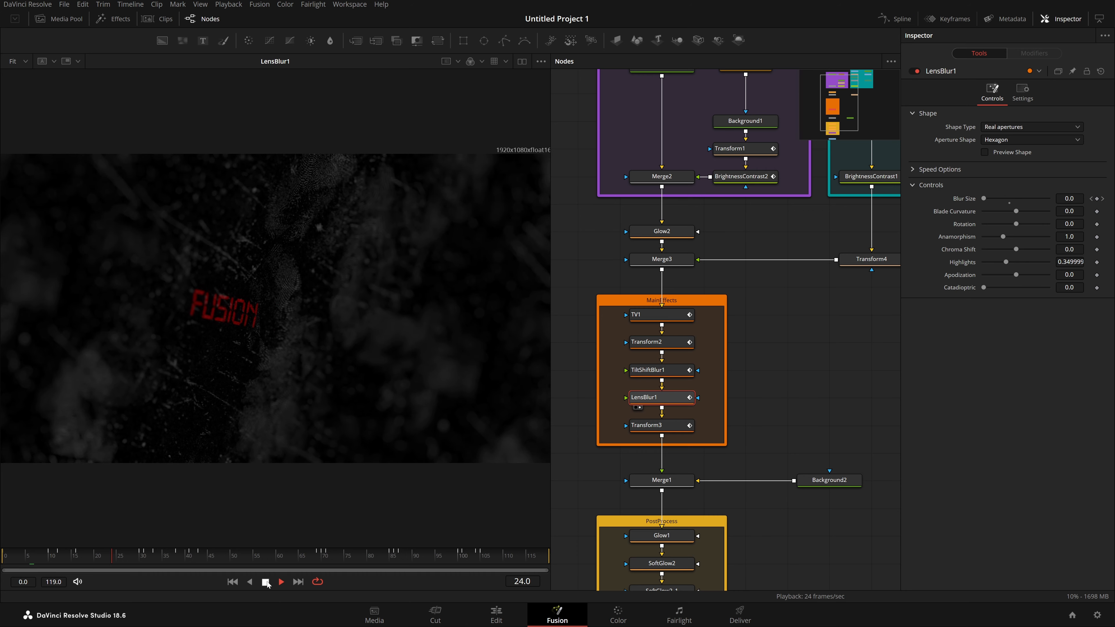
pyautogui.click(232, 582)
pyautogui.click(281, 582)
pyautogui.moveTo(105, 561); pyautogui.dragTo(2, 600)
# Show Transform3 in the viewer, open its settings and scrub the timeline to examine its animated center and size, returning to frame 0.
pyautogui.scroll(-1, 761, 457)
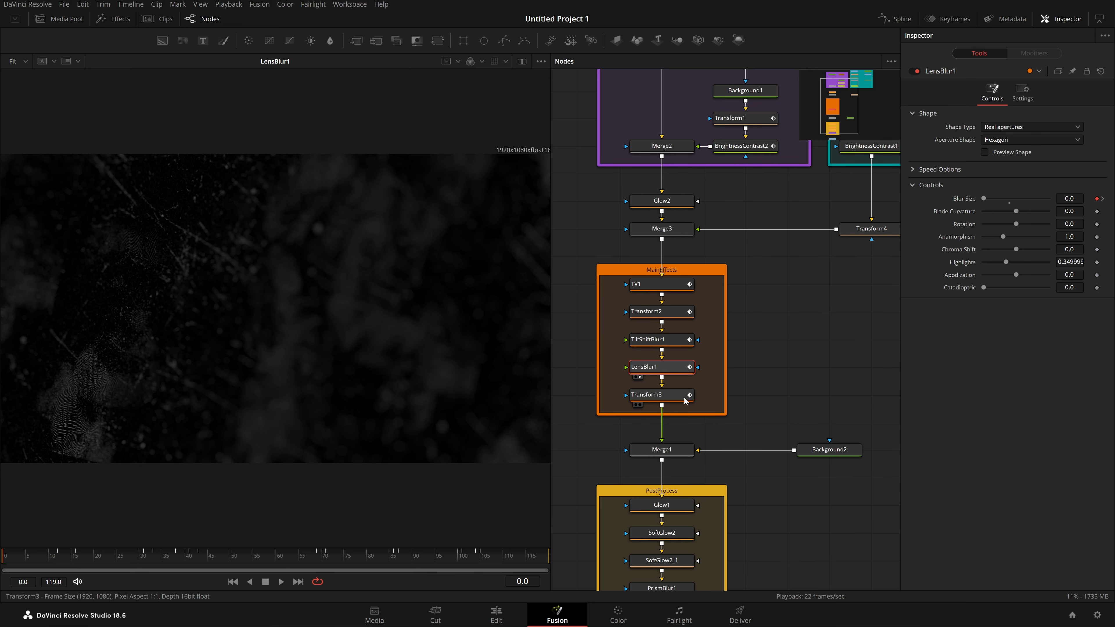
pyautogui.click(669, 401)
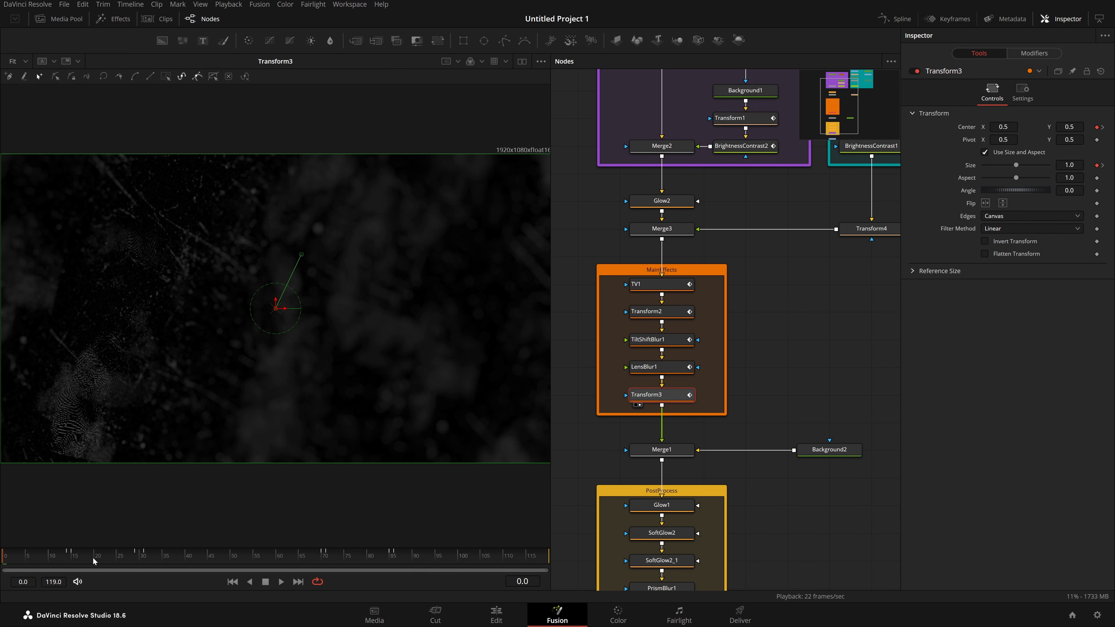
pyautogui.moveTo(42, 554); pyautogui.dragTo(79, 568)
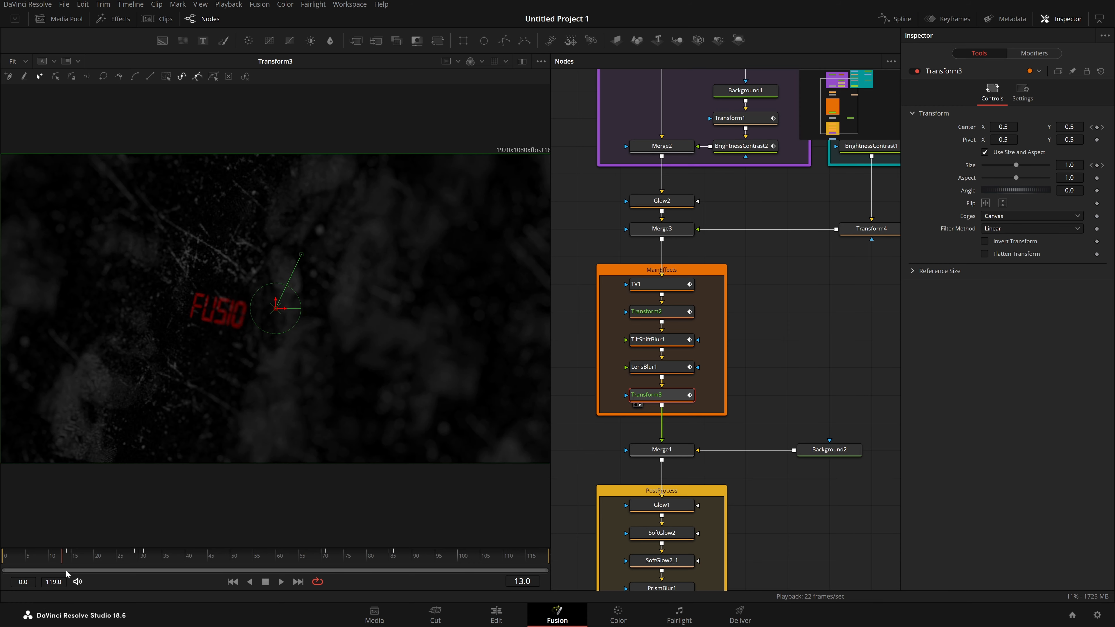
pyautogui.moveTo(86, 576); pyautogui.dragTo(408, 593)
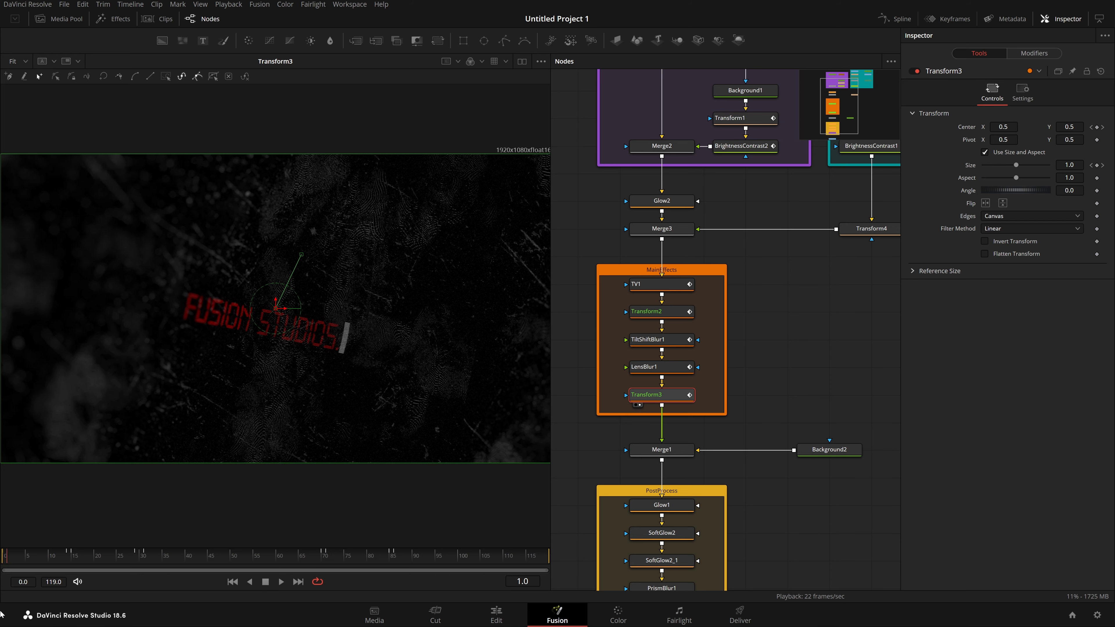
pyautogui.moveTo(1, 612); pyautogui.dragTo(0, 611)
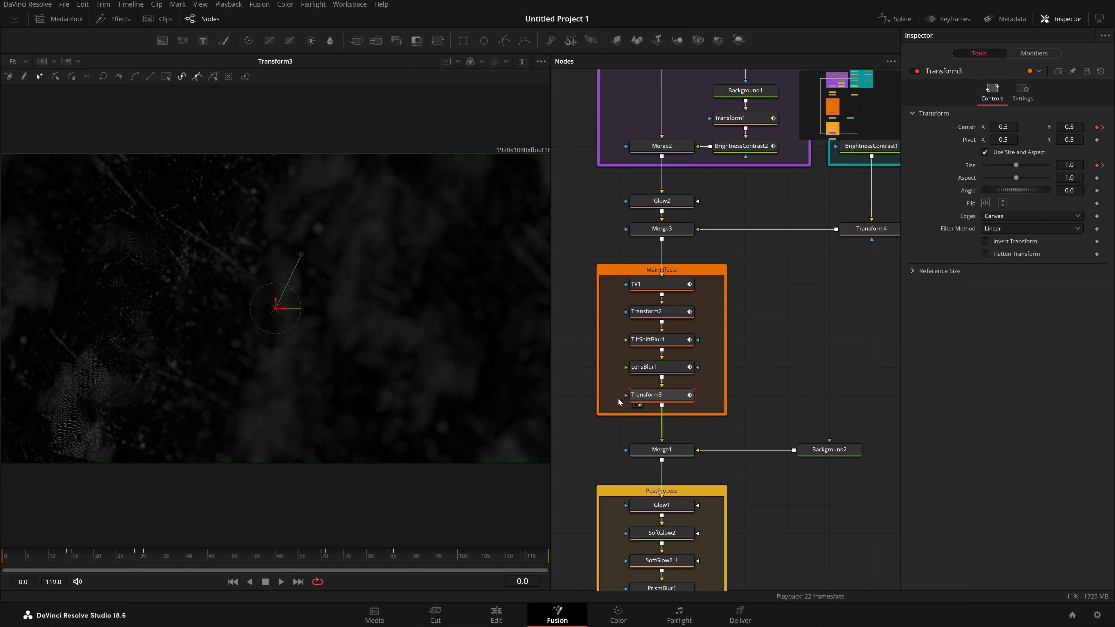
# Play the Transform3 zoom animation, stop it and scrub to frame 27 for a closer look.
pyautogui.click(281, 582)
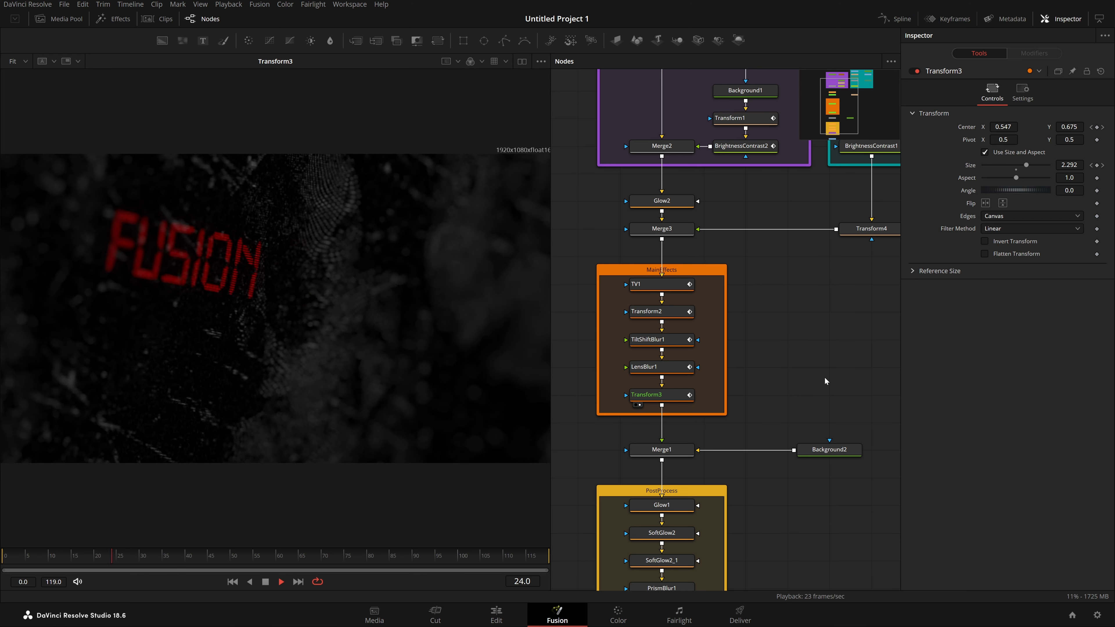
pyautogui.click(266, 582)
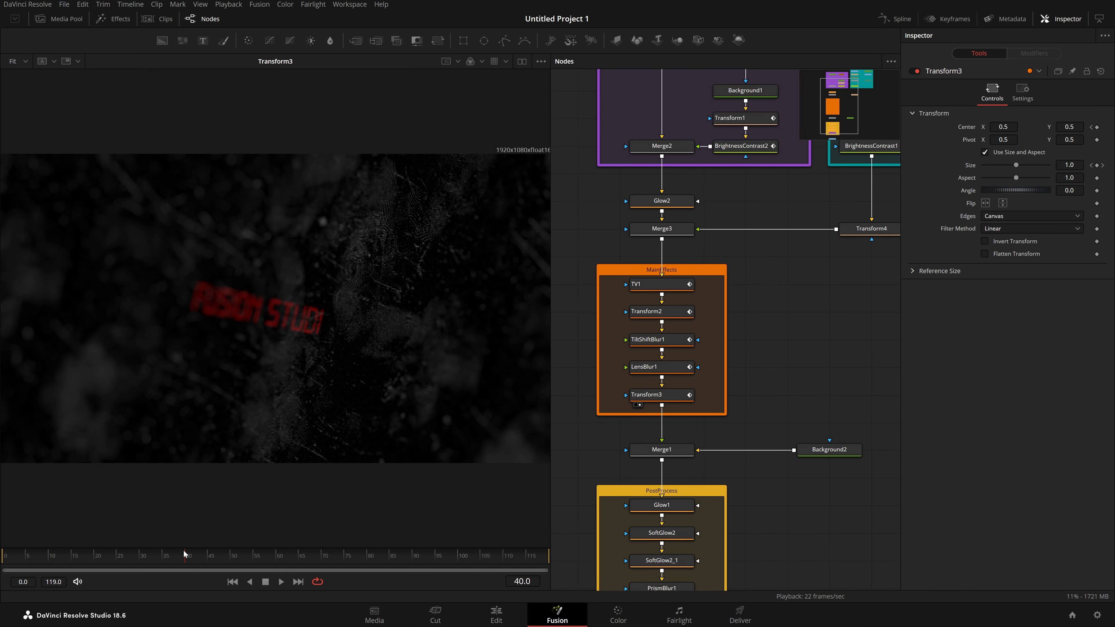
pyautogui.click(108, 557)
pyautogui.moveTo(111, 556); pyautogui.dragTo(126, 556)
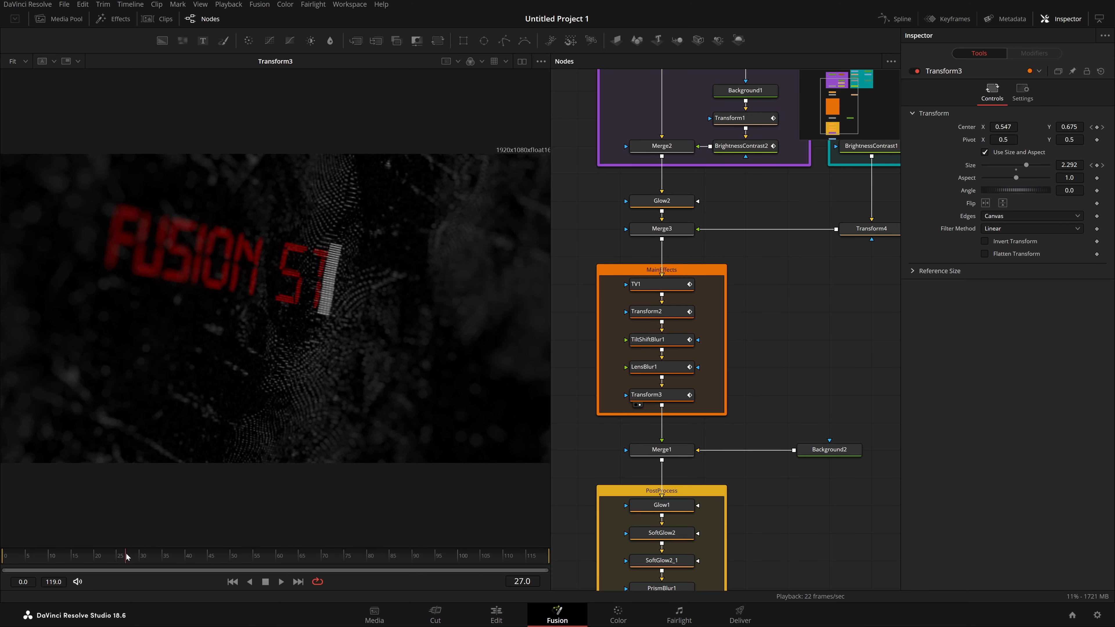
# Turn on the checker underlay in the viewer to reveal the transparent areas of Transform3.
pyautogui.scroll(-2, 761, 384)
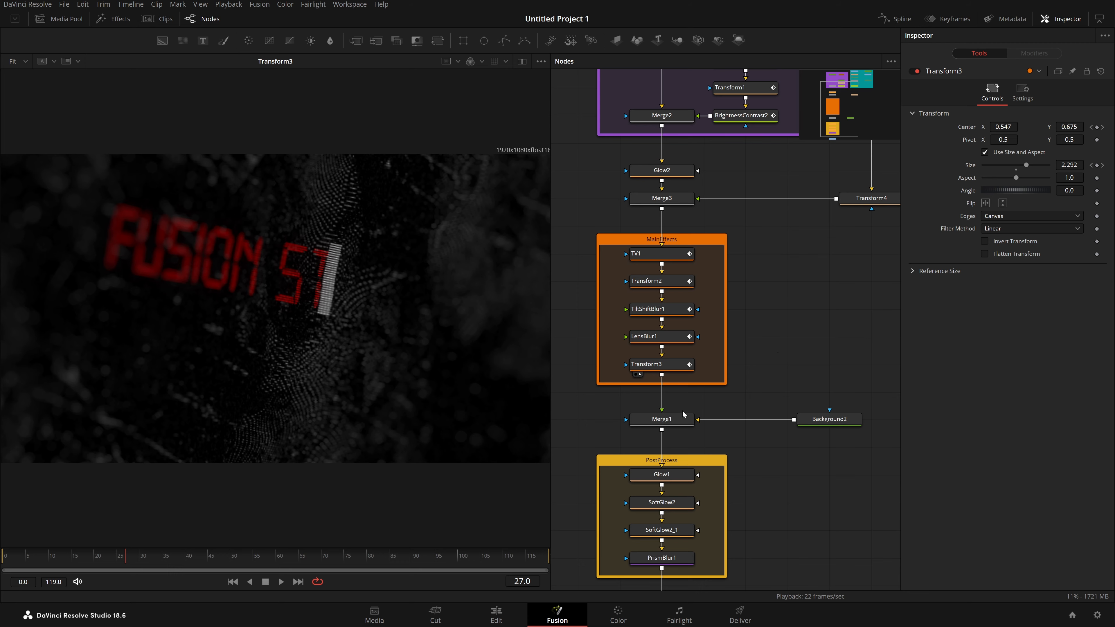
pyautogui.click(541, 61)
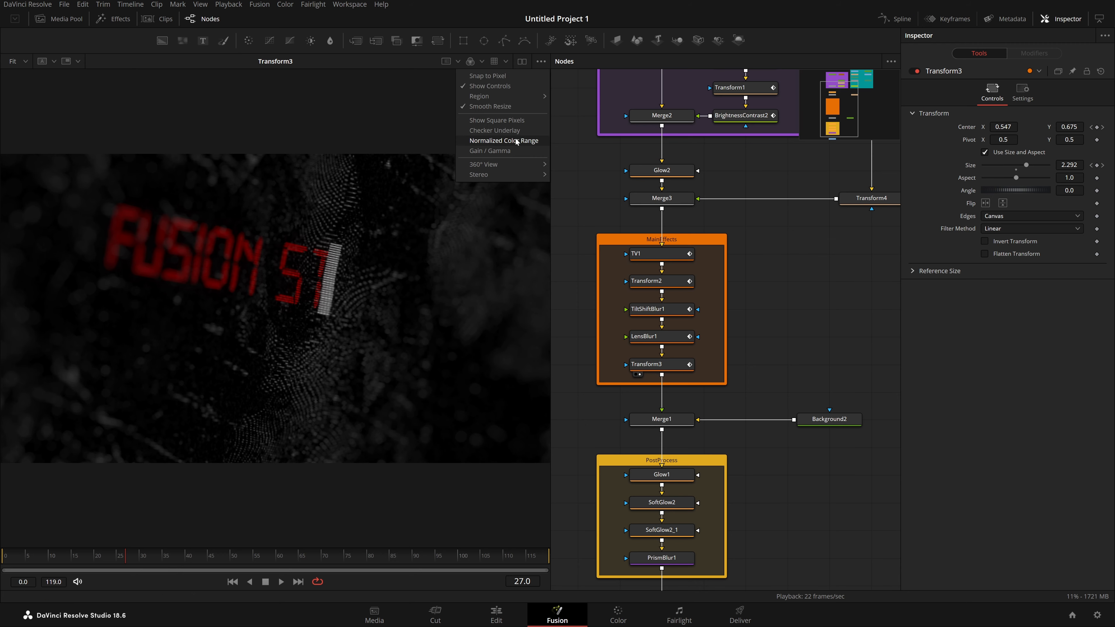
pyautogui.click(496, 131)
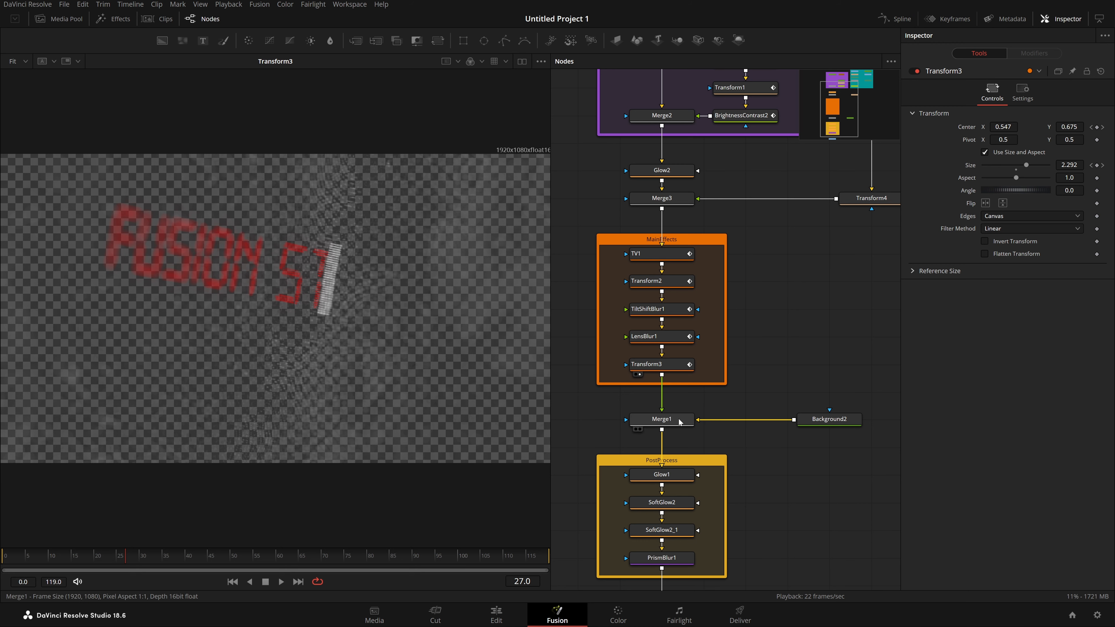
# Compare Merge1 with Transform3 in the viewer and open the Background2 settings to examine what the solid color background contributes.
pyautogui.press('1')
pyautogui.click(821, 419)
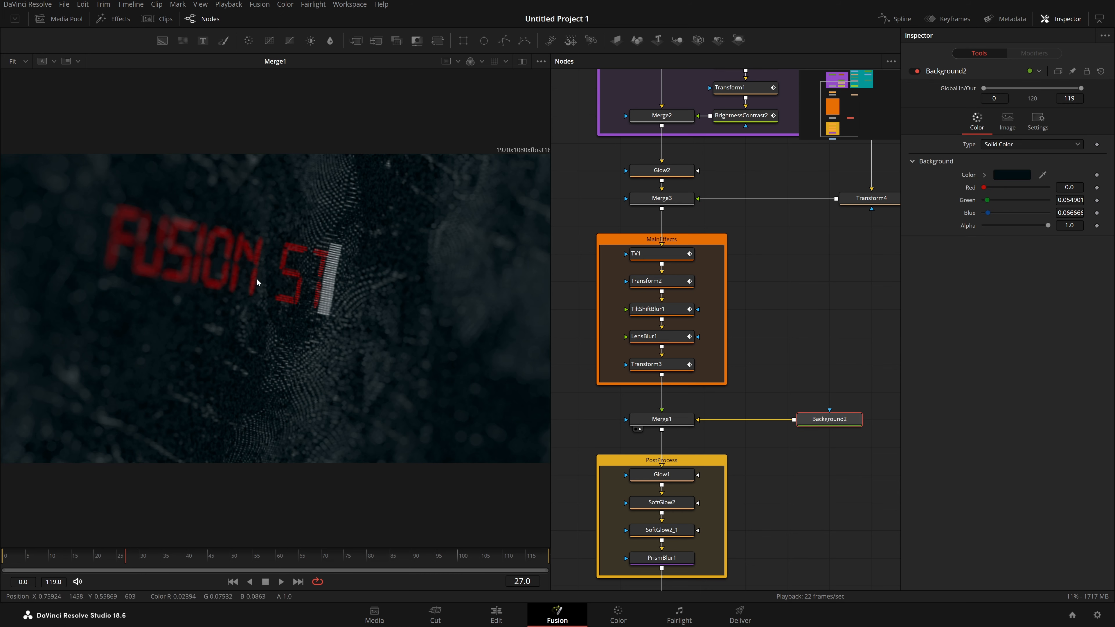
pyautogui.moveTo(748, 398); pyautogui.dragTo(777, 399)
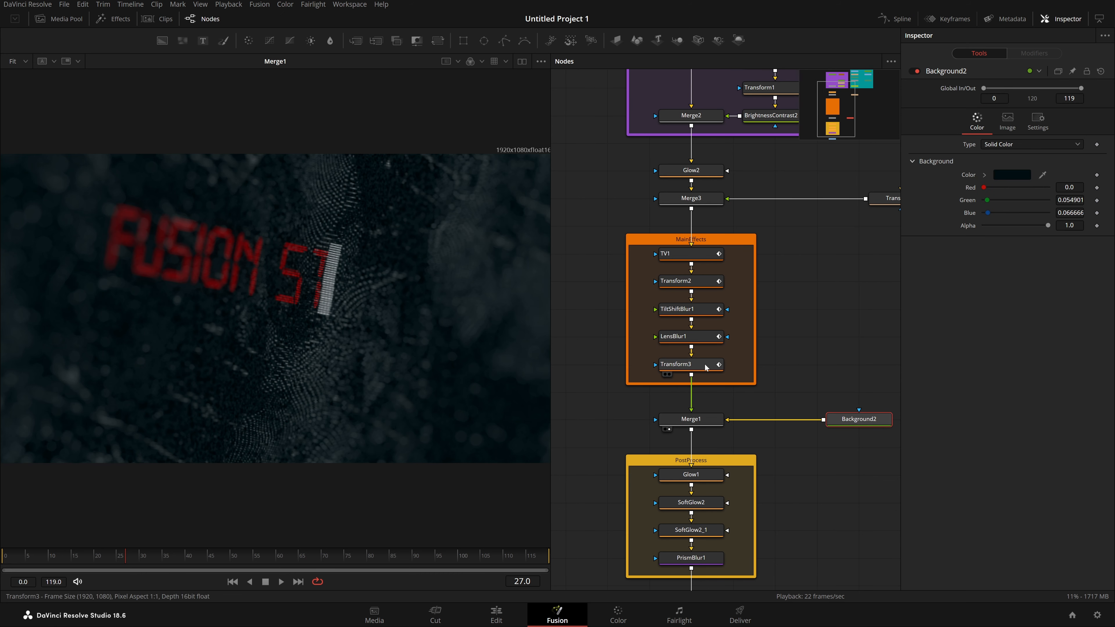
pyautogui.press('2')
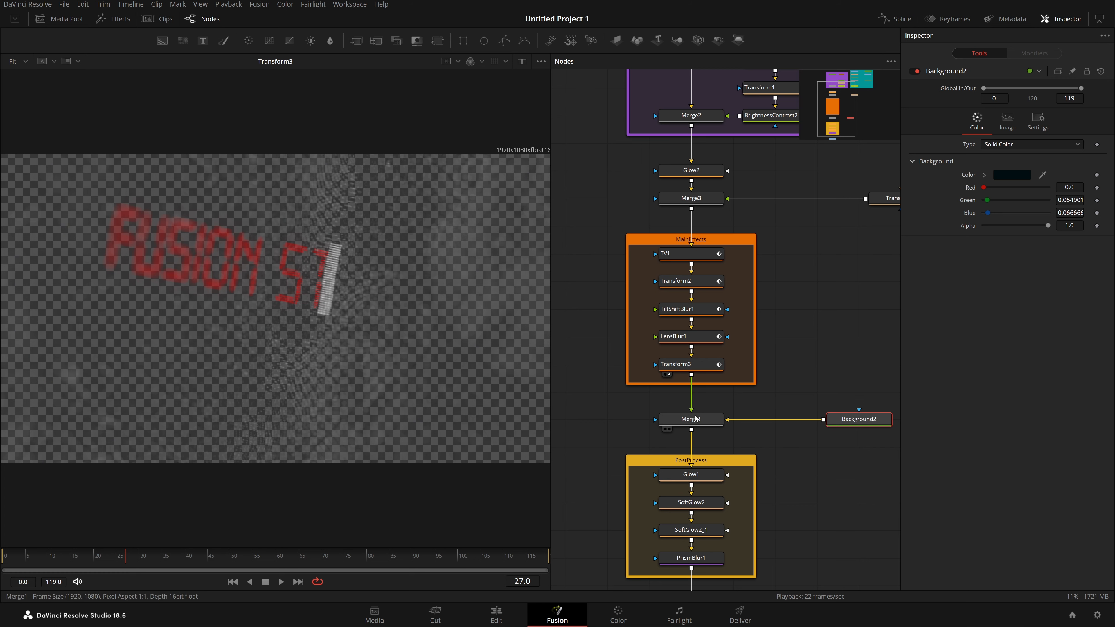
pyautogui.moveTo(702, 420); pyautogui.dragTo(297, 376)
pyautogui.moveTo(809, 393); pyautogui.dragTo(766, 368)
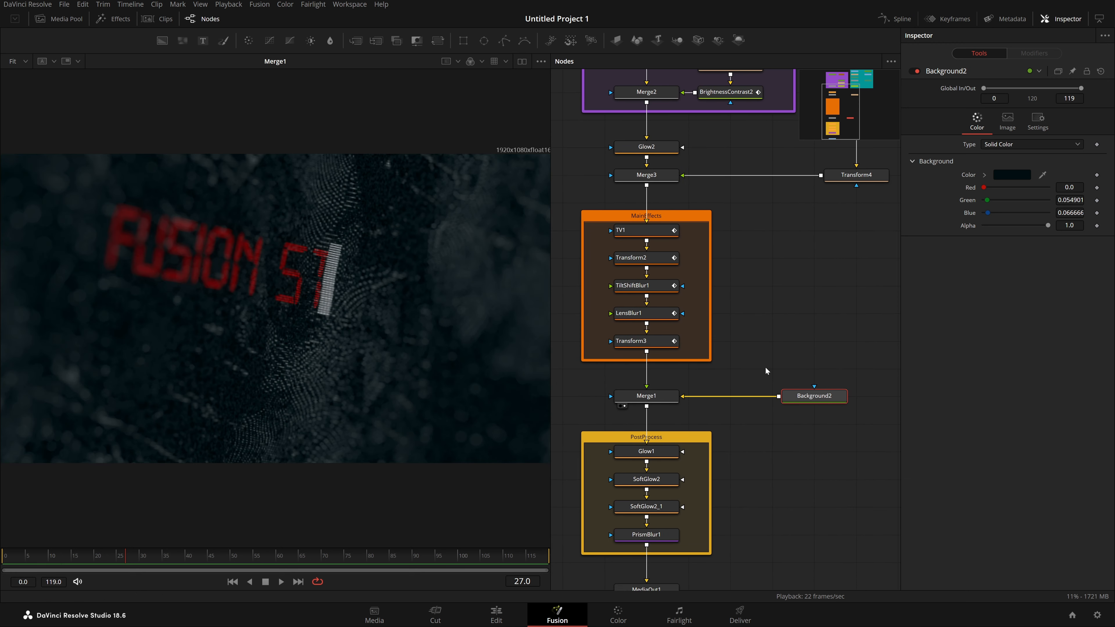
# Inspect the color chosen for Background2, which feeds Merge1, and leave the color selection.
pyautogui.click(674, 397)
pyautogui.click(830, 393)
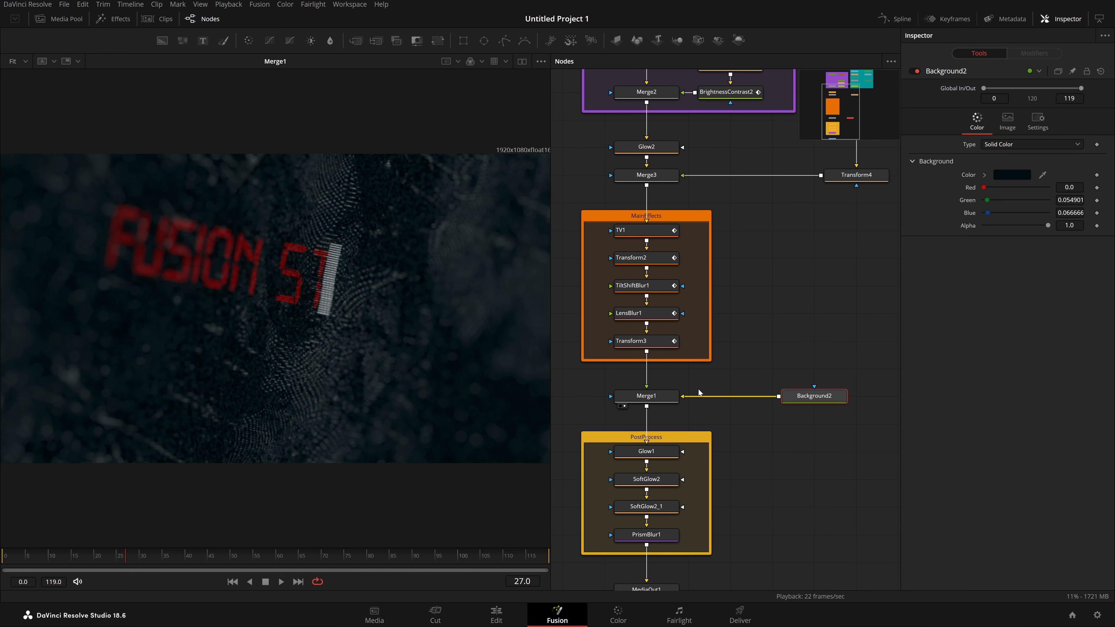
pyautogui.click(1015, 175)
pyautogui.click(678, 405)
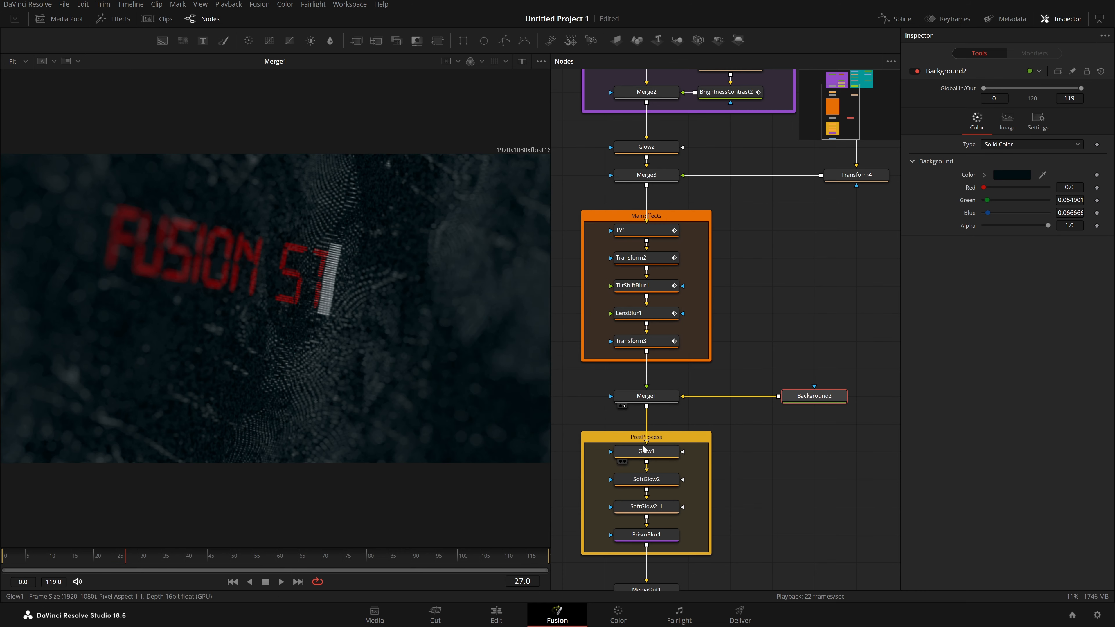
# Show the PostProcess nodes Glow1, SoftGlow2, SoftGlow2_1 and PrismBlur1 in turn in the viewer, ending with MediaOut1.
pyautogui.moveTo(644, 451); pyautogui.dragTo(335, 405)
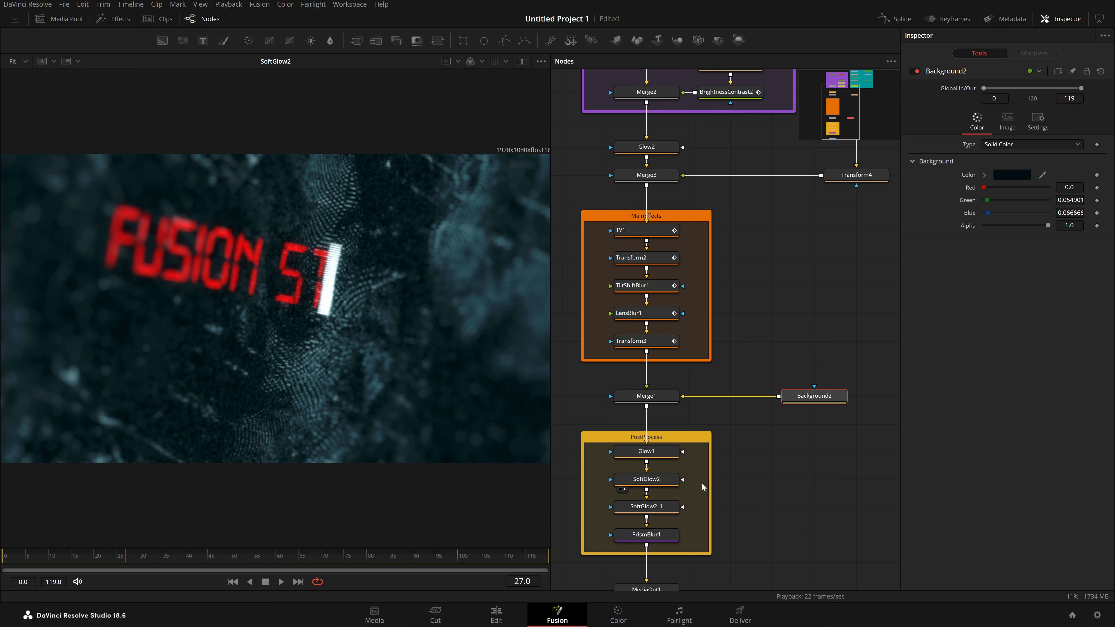
pyautogui.moveTo(643, 506); pyautogui.dragTo(293, 423)
pyautogui.moveTo(650, 542); pyautogui.dragTo(212, 418)
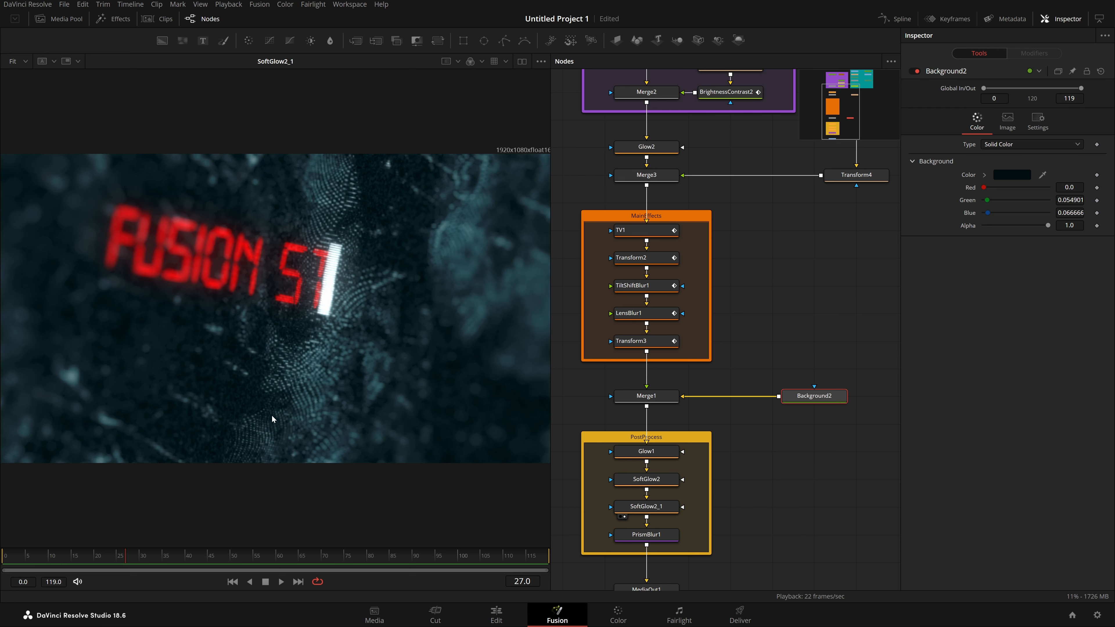
pyautogui.scroll(-3, 778, 498)
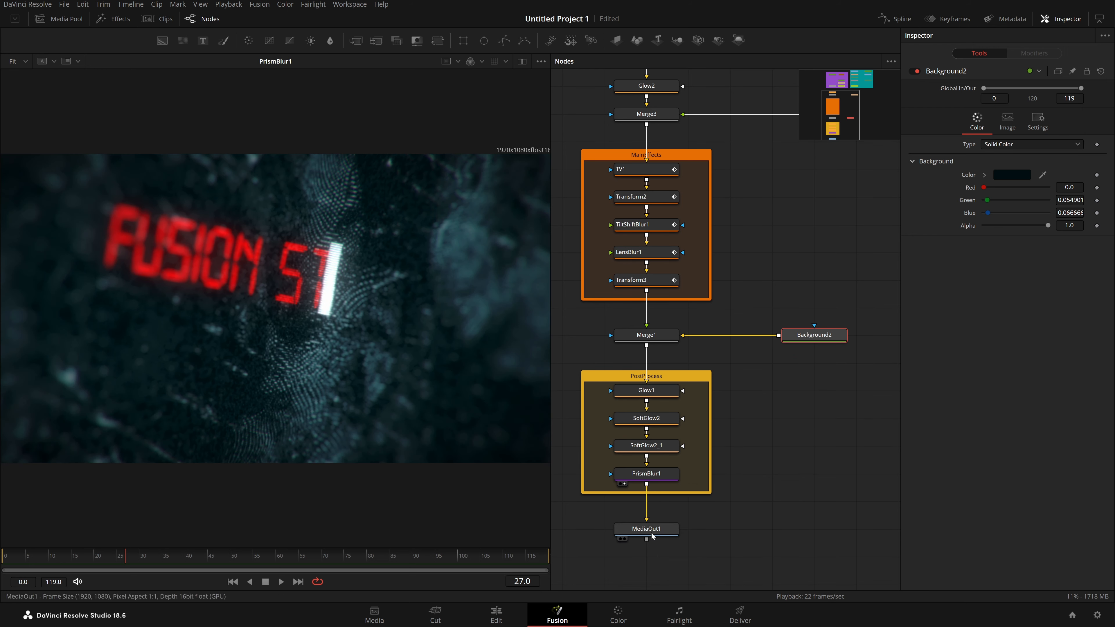
pyautogui.moveTo(650, 530); pyautogui.dragTo(421, 443)
pyautogui.click(831, 480)
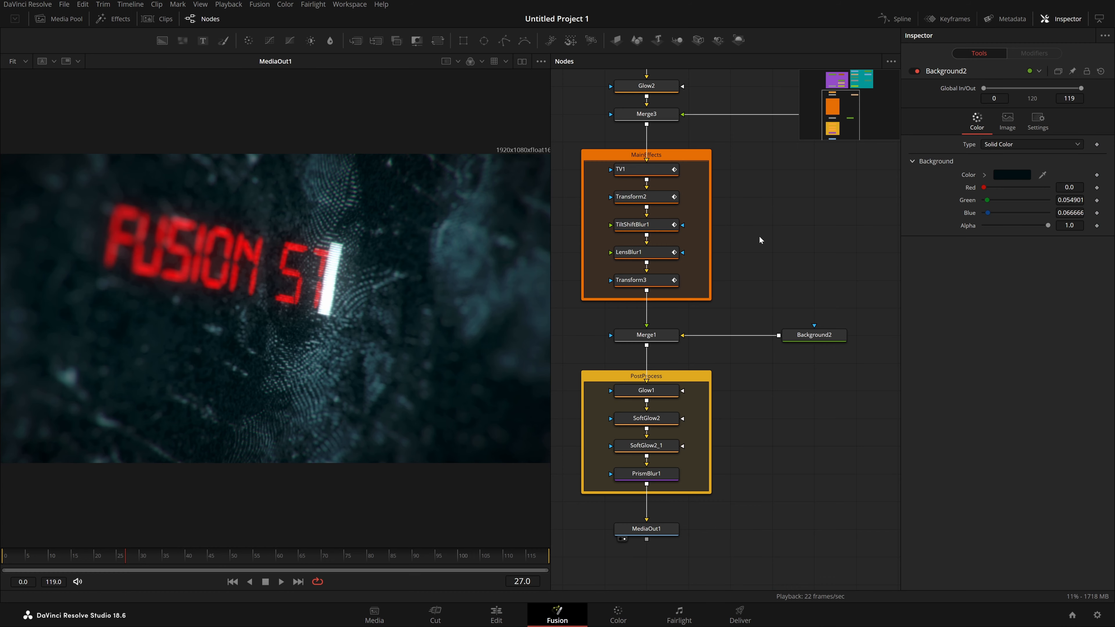
# Find the Text+ tool by searching for "text" and add a new node in an empty area away from the finished tree.
pyautogui.scroll(-2, 758, 237)
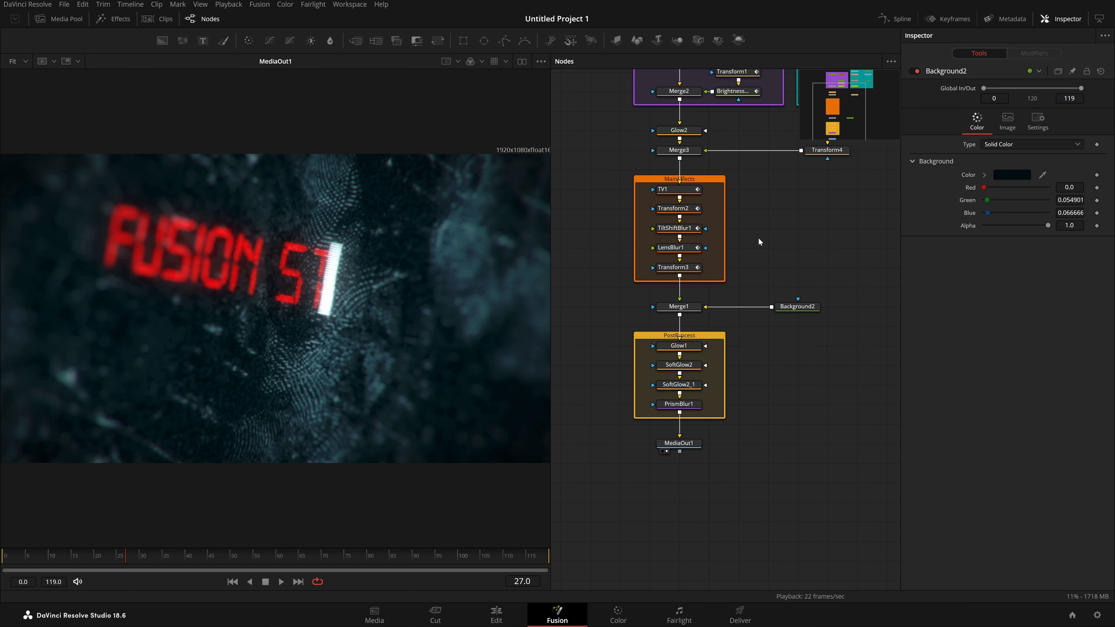
pyautogui.scroll(-2, 758, 240)
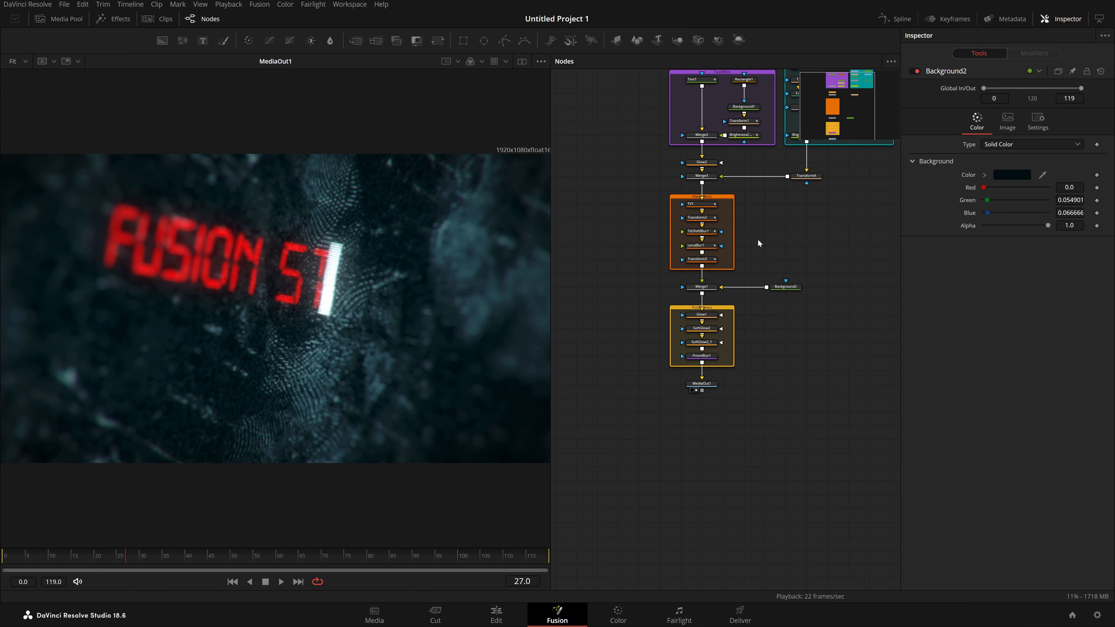
pyautogui.moveTo(781, 222); pyautogui.dragTo(827, 317)
pyautogui.scroll(2, 744, 291)
pyautogui.moveTo(759, 286); pyautogui.dragTo(1022, 362)
pyautogui.hotkey('shift', 'space')
pyautogui.write('text')
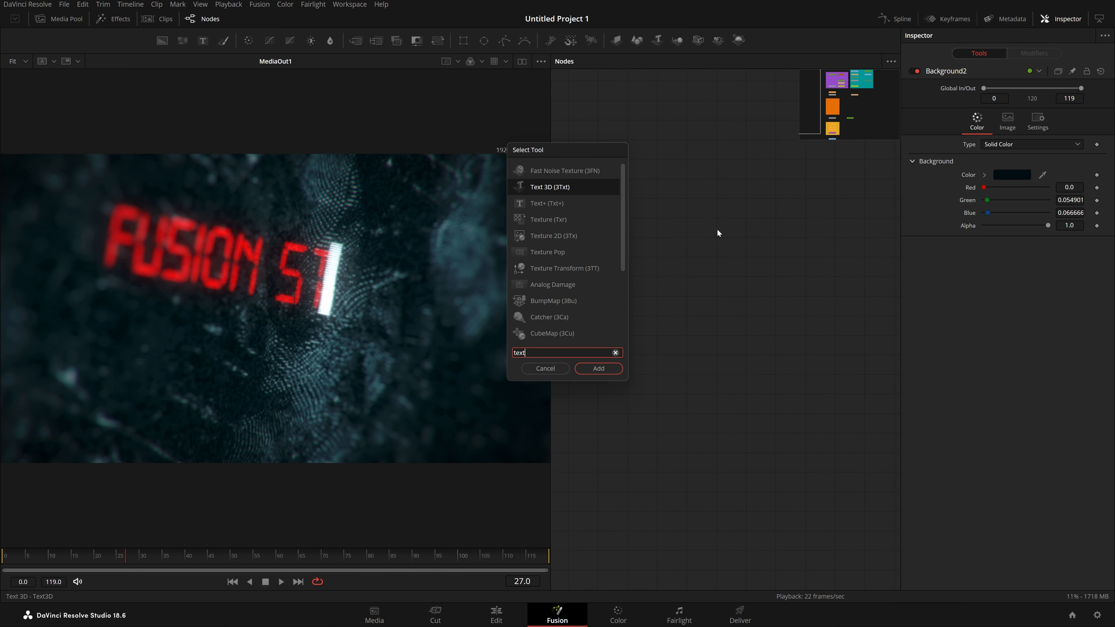
pyautogui.press('Return')
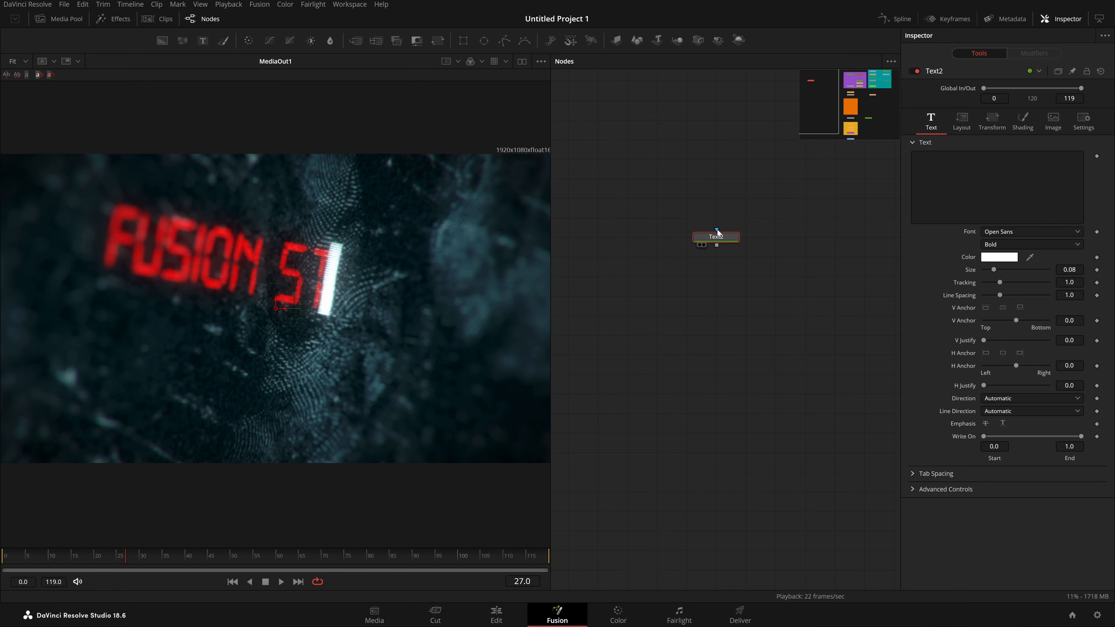
# Show the new Text+ node in the viewer, reposition it in the node graph and set its text to "FUSION STUDIOS.".
pyautogui.press('1')
pyautogui.moveTo(725, 242); pyautogui.dragTo(695, 242)
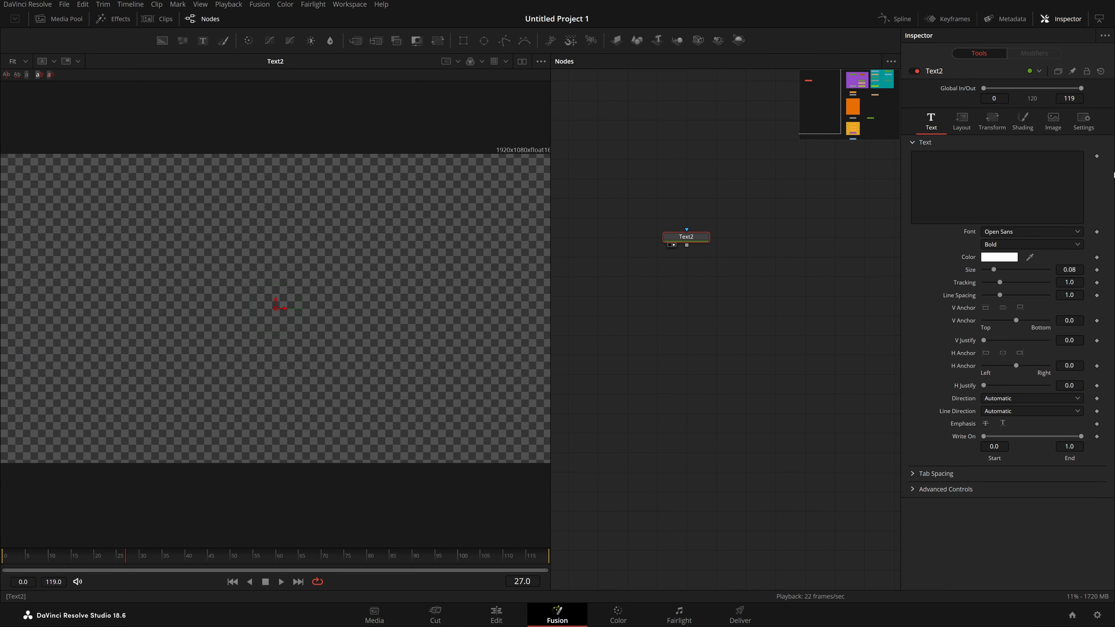
pyautogui.click(984, 185)
pyautogui.write('FUSION')
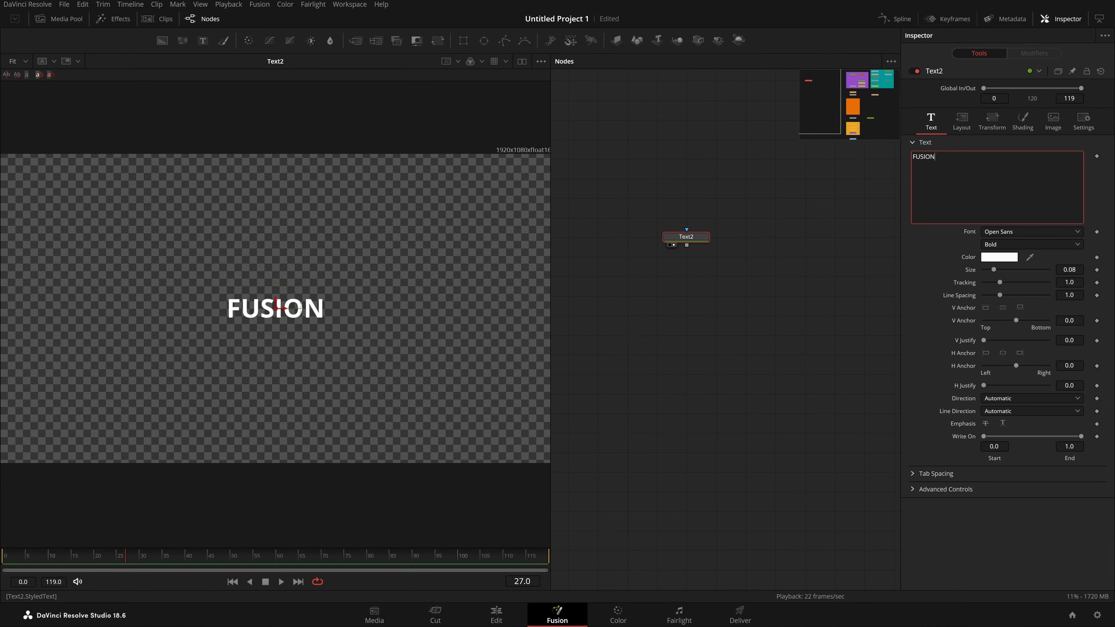
pyautogui.write(' STUDIOS.')
pyautogui.click(737, 353)
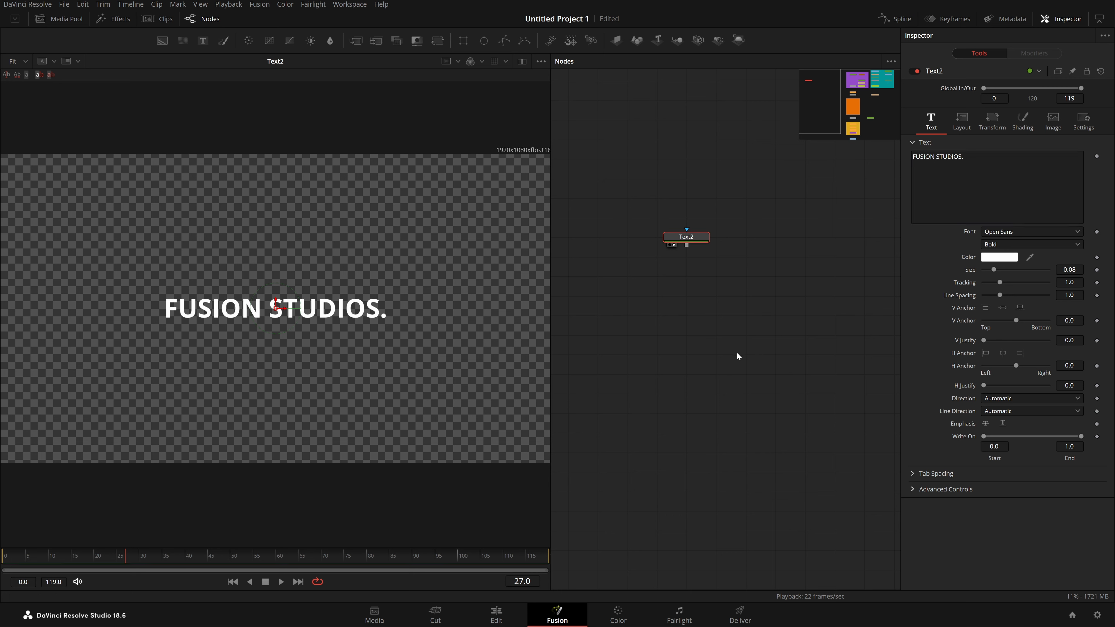
# Set the "FUSION STUDIOS." text's font to Digital-7 and its color to pure red.
pyautogui.click(1040, 233)
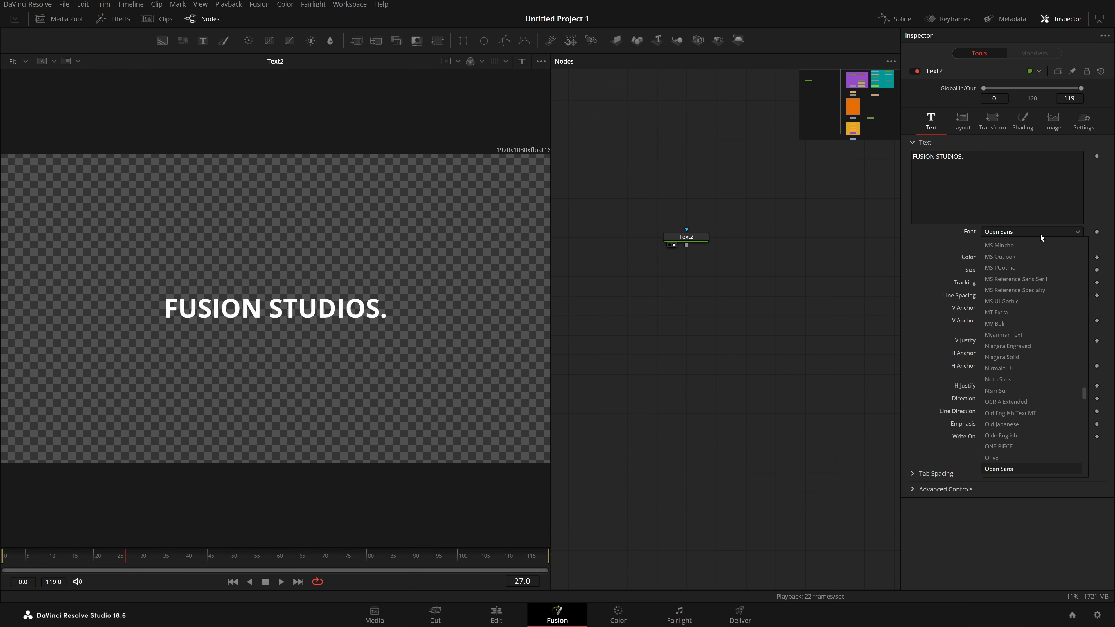
pyautogui.press('Down')
pyautogui.press('Down')
pyautogui.press('Down')
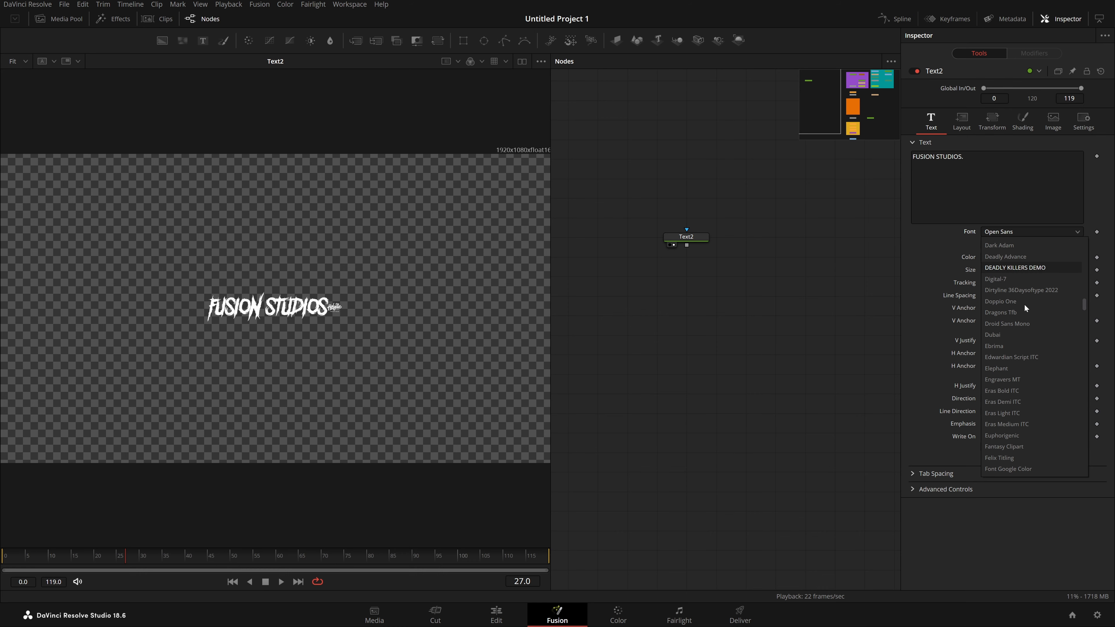
pyautogui.press('Return')
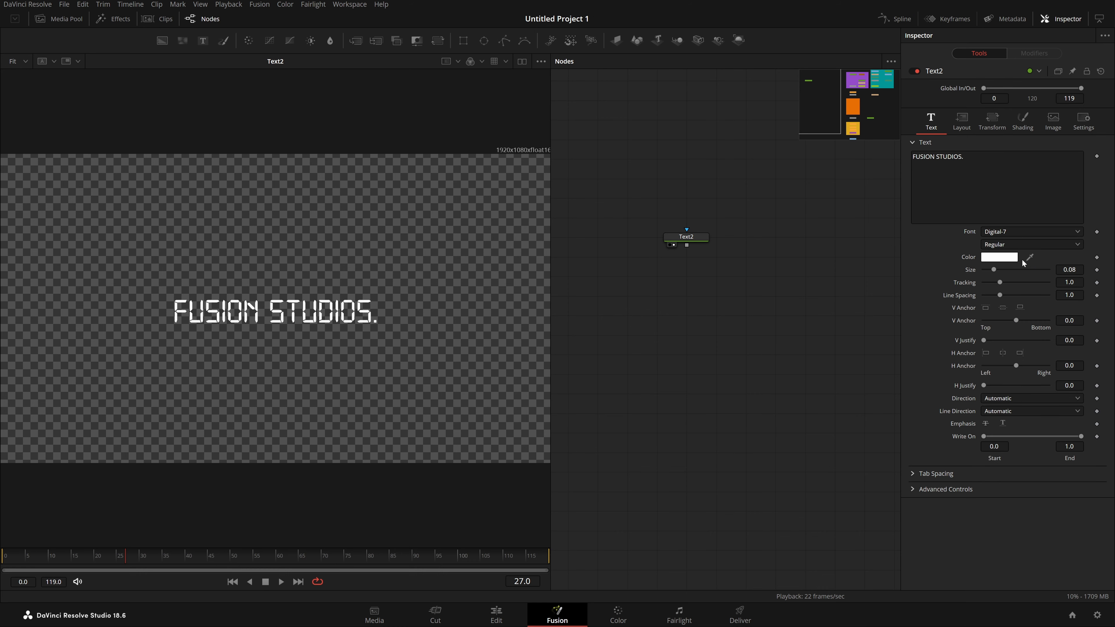
pyautogui.click(994, 258)
pyautogui.click(451, 272)
pyautogui.press('Return')
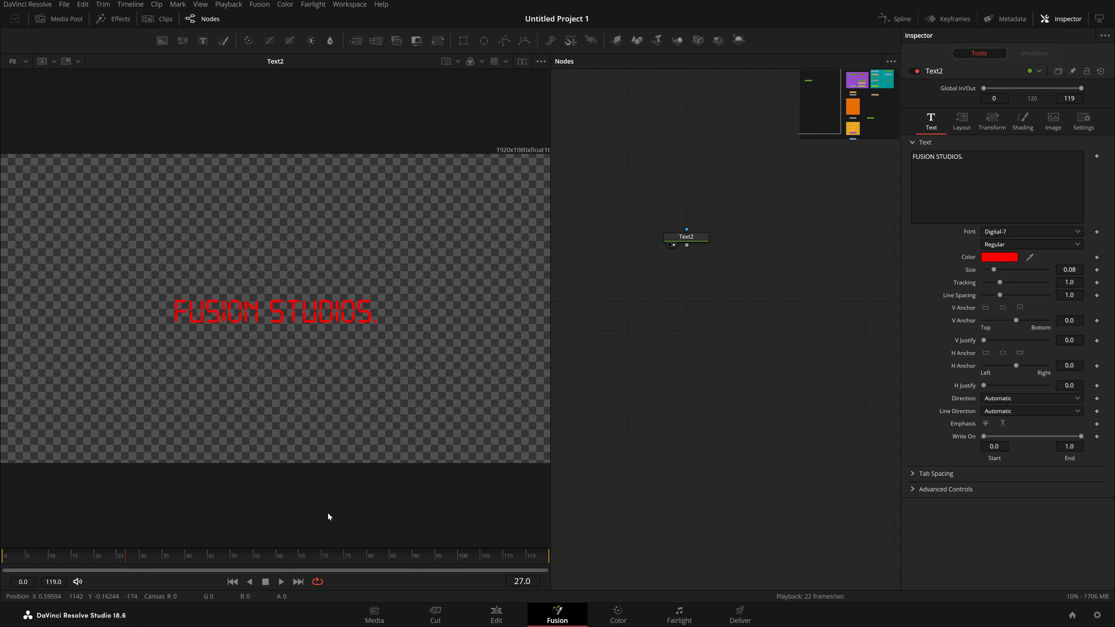
# Keyframe the text's Write On at frame 0 with its End value at 0.0.
pyautogui.moveTo(103, 558); pyautogui.dragTo(3, 558)
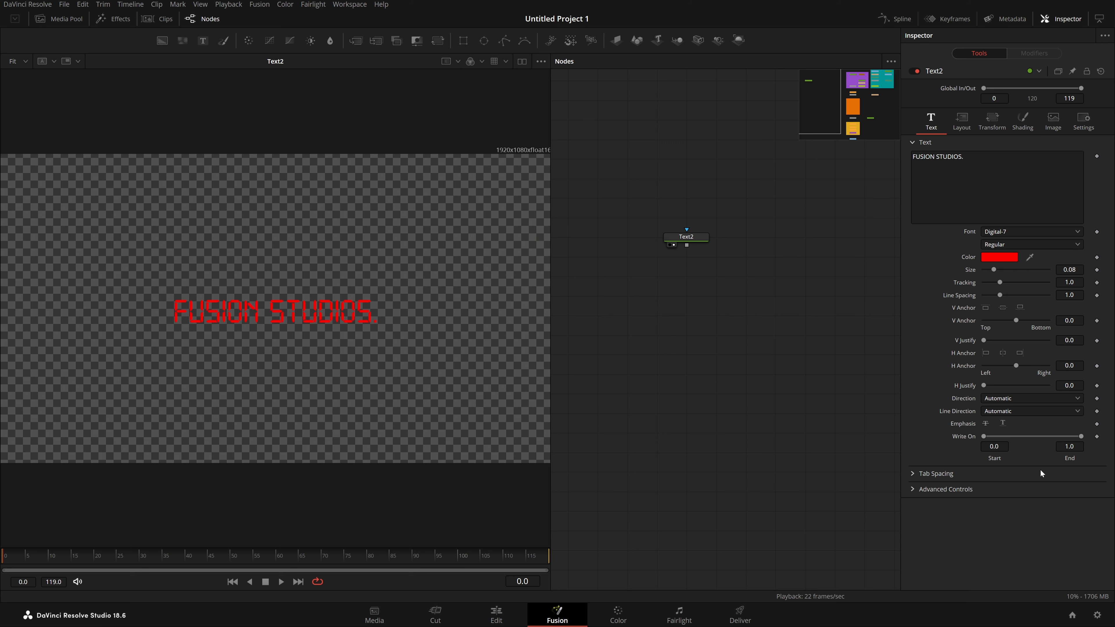
pyautogui.click(1097, 436)
pyautogui.moveTo(1081, 437); pyautogui.dragTo(989, 437)
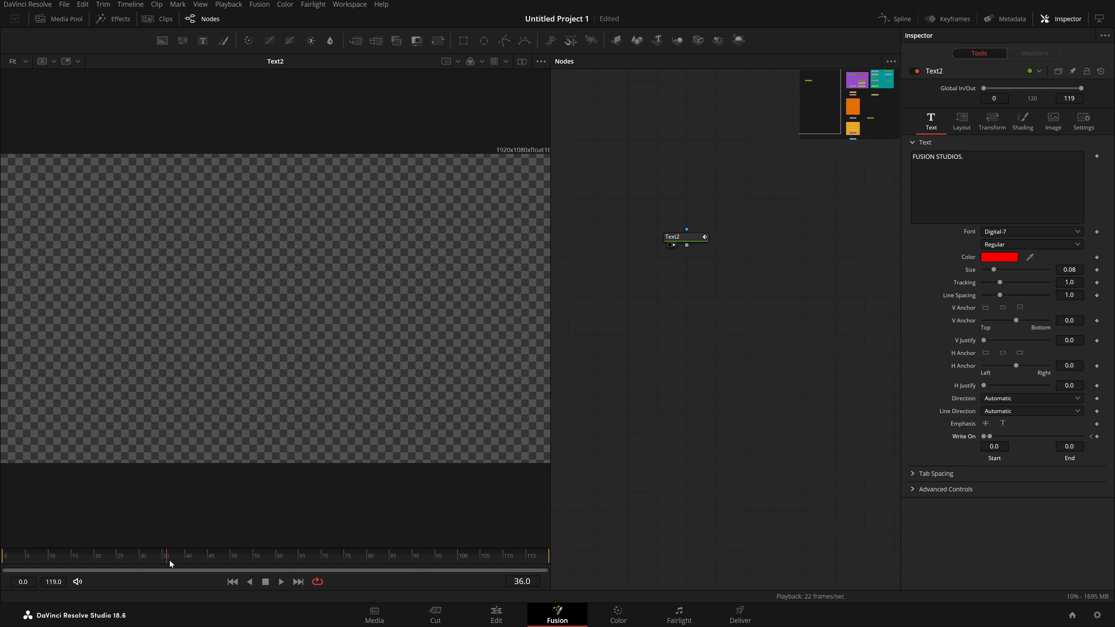
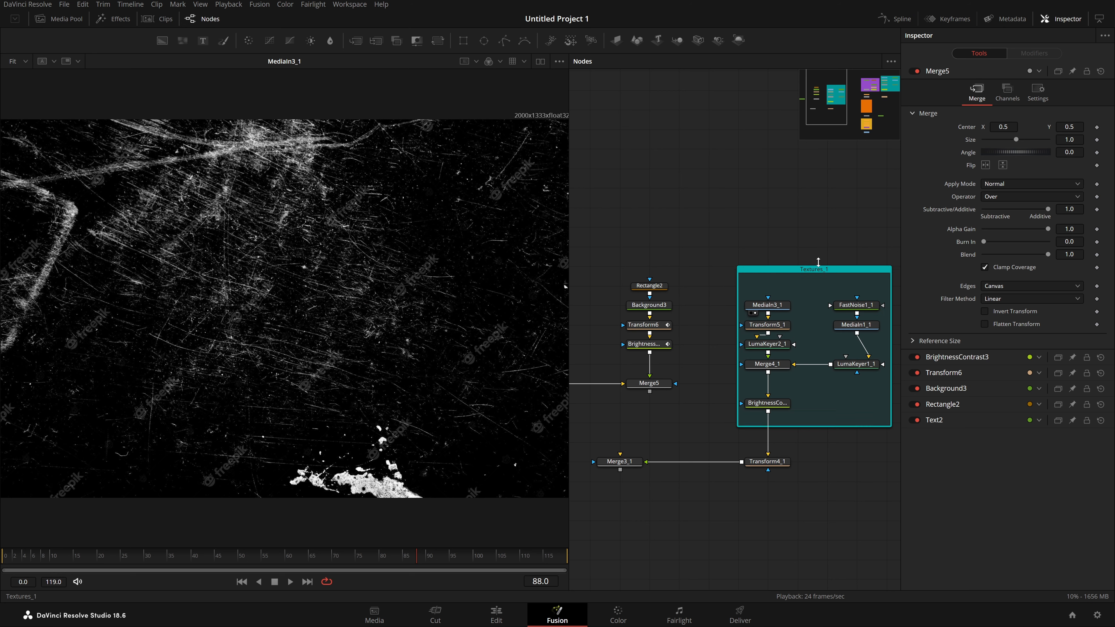
# Move MediaIn3_1 higher inside the Textures_1 group and show Transform5_1 in the viewer.
pyautogui.moveTo(767, 305); pyautogui.dragTo(768, 286)
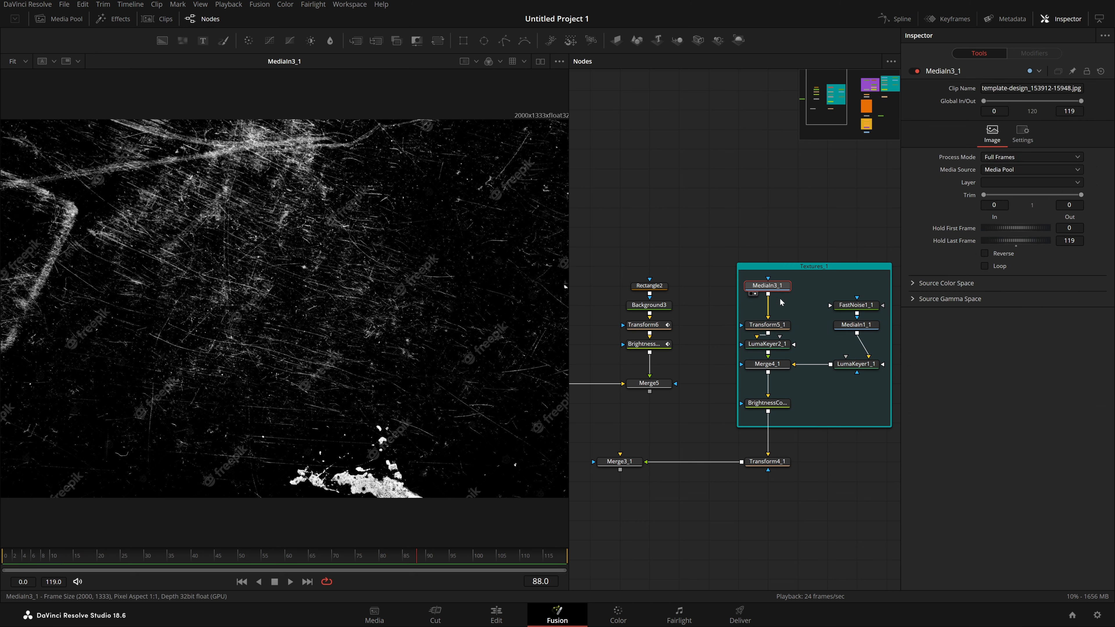
pyautogui.click(782, 328)
pyautogui.press('1')
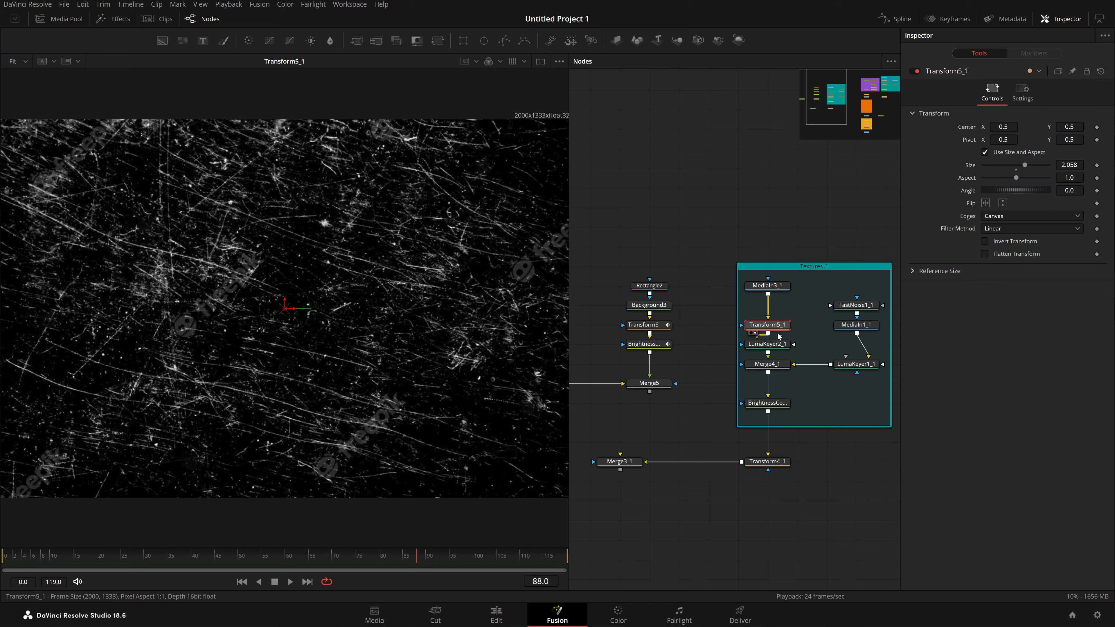
# Bypass Transform5_1 for comparison, show LumaKeyer2_1 in the viewer, and re-enable Transform5_1.
pyautogui.click(914, 71)
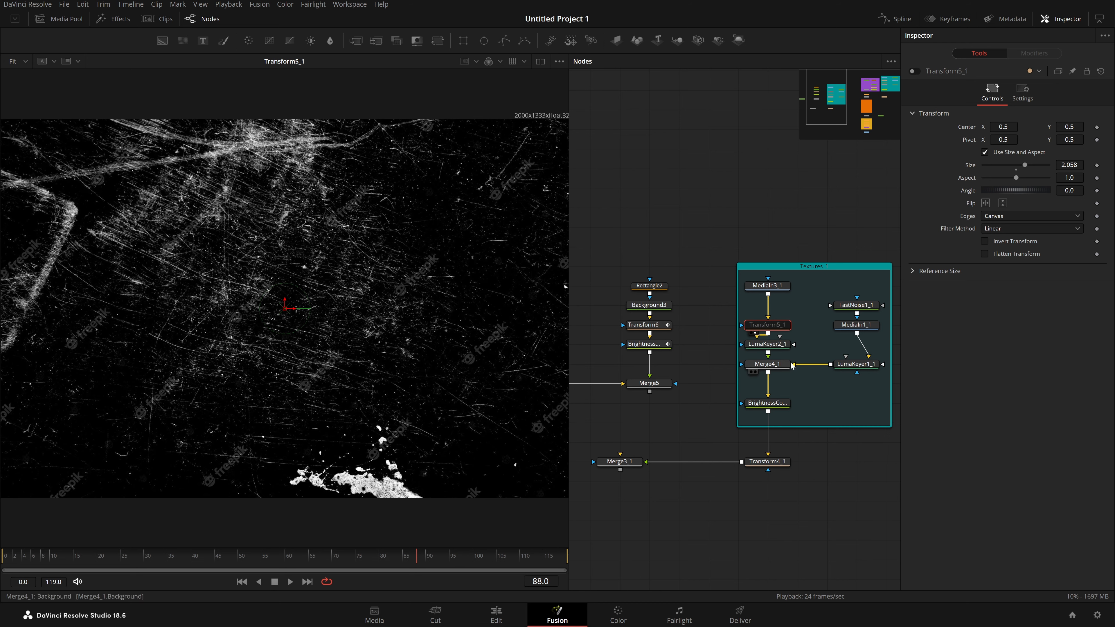
pyautogui.click(777, 349)
pyautogui.press('1')
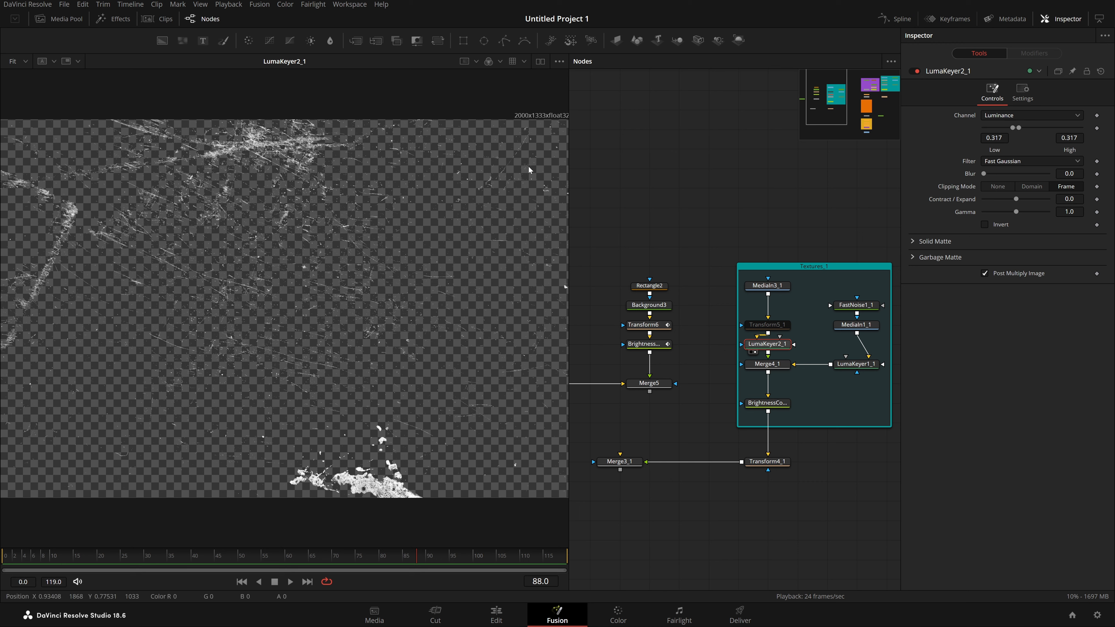
pyautogui.click(768, 326)
pyautogui.scroll(-2, 747, 174)
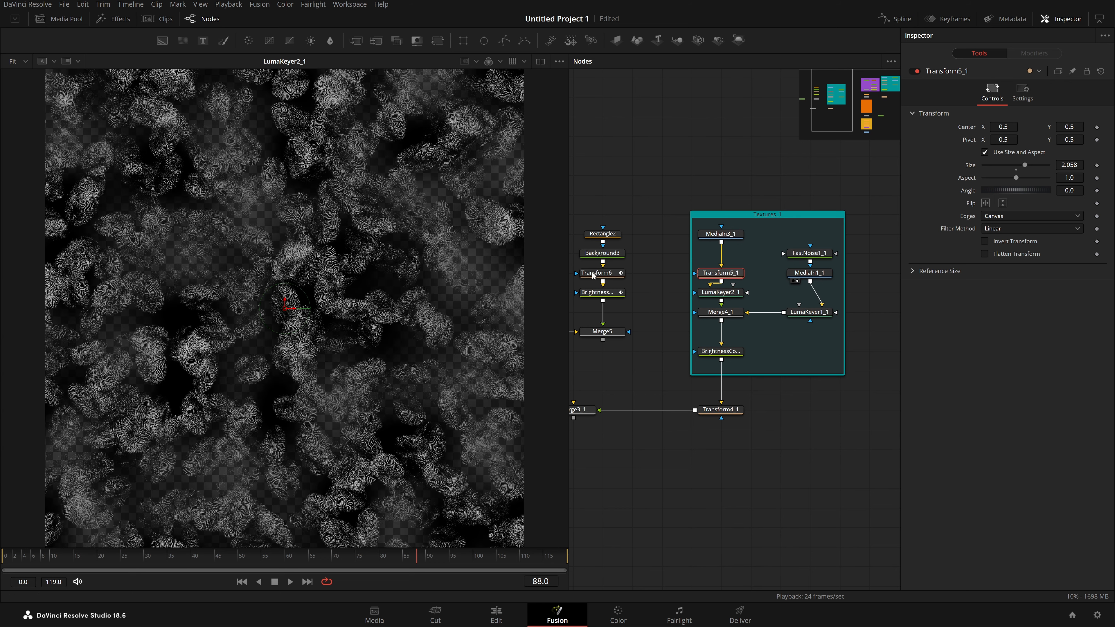
# Move FastNoise1_1 higher in the Textures_1 group, and disconnect and reconnect its mask link to MediaIn1_1 to compare.
pyautogui.click(814, 254)
pyautogui.moveTo(813, 253); pyautogui.dragTo(814, 234)
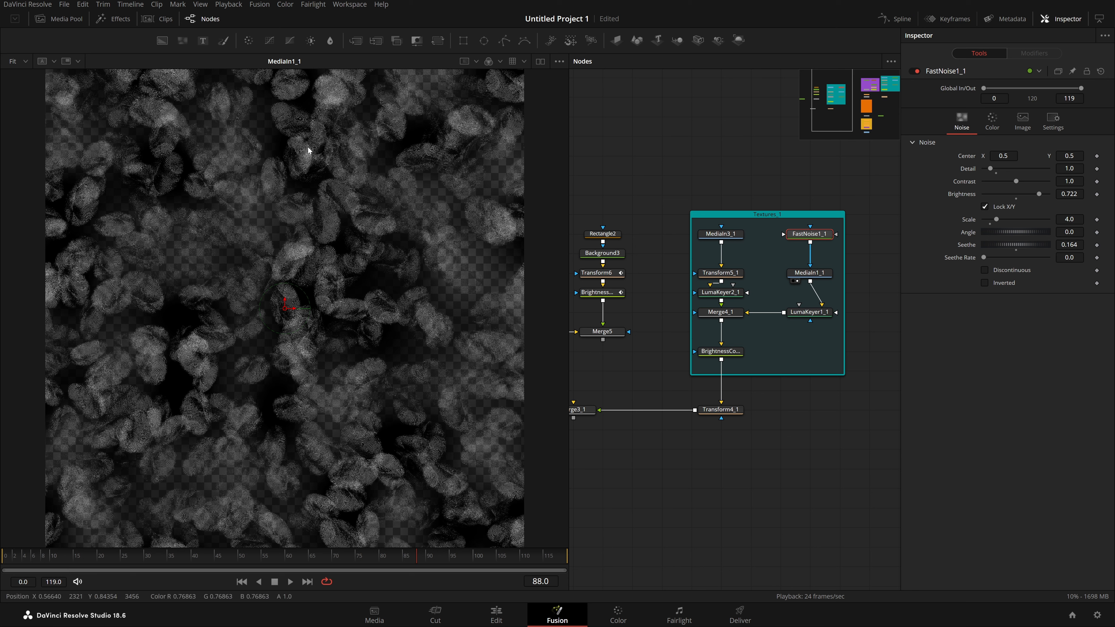
pyautogui.click(811, 263)
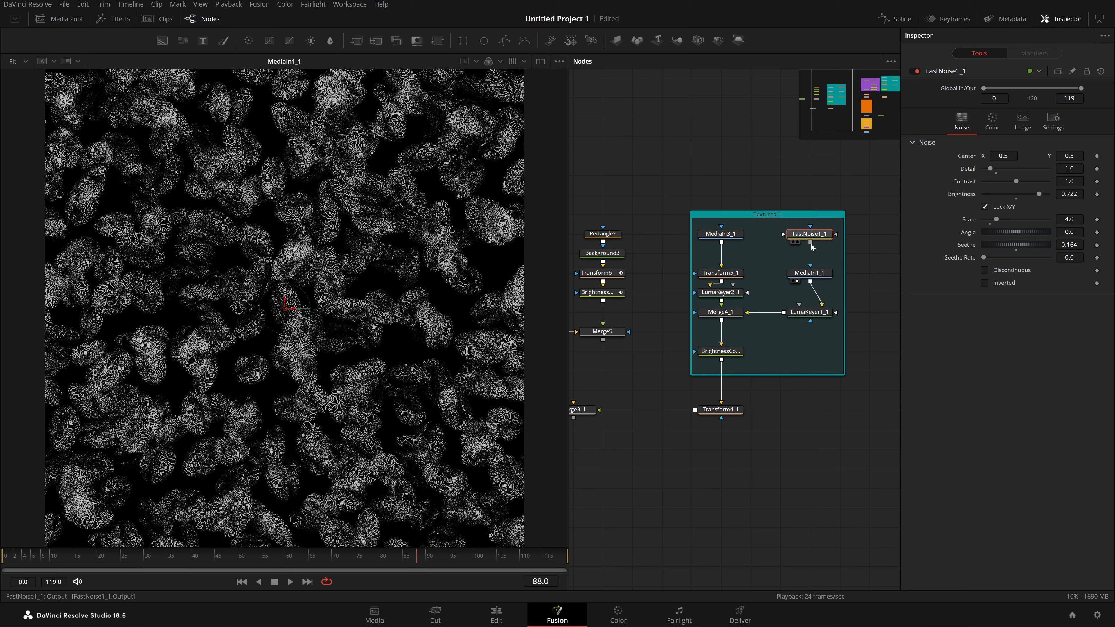
pyautogui.moveTo(810, 243); pyautogui.dragTo(811, 269)
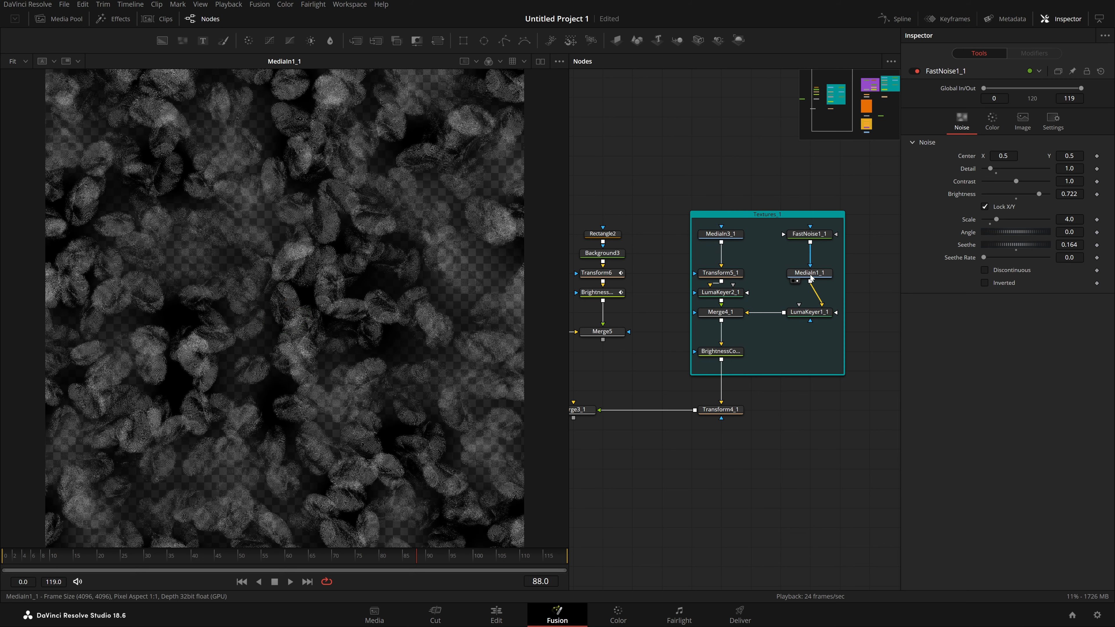
# Show LumaKeyer1_1, BrightnessContrast1_1 and Transform4_1 in turn in the viewer, examining the luma key and gain settings.
pyautogui.press('1')
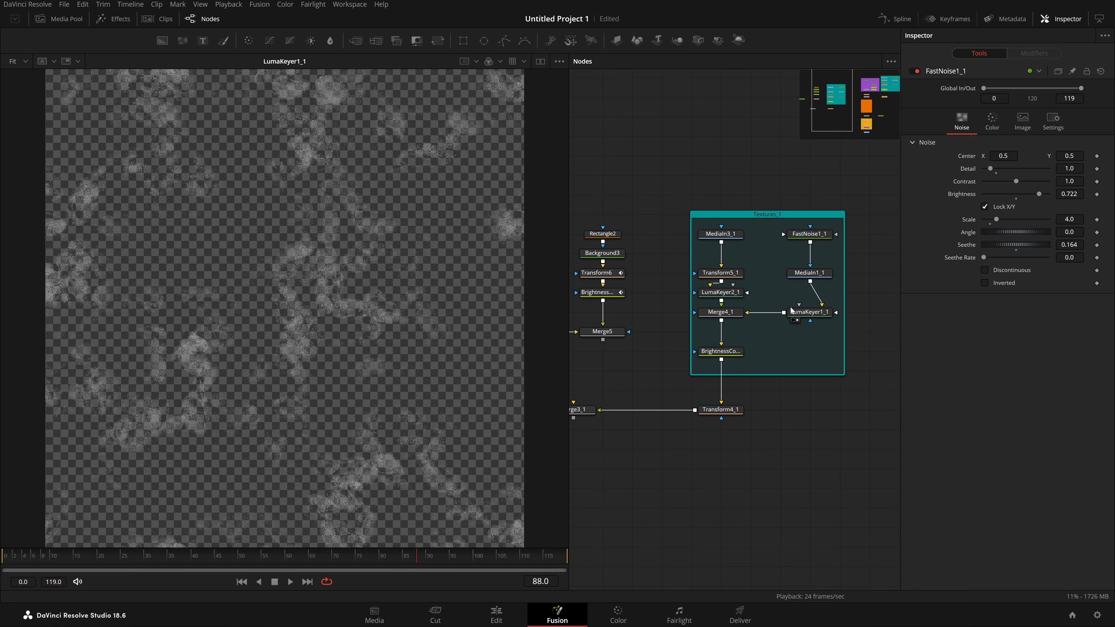
pyautogui.click(819, 314)
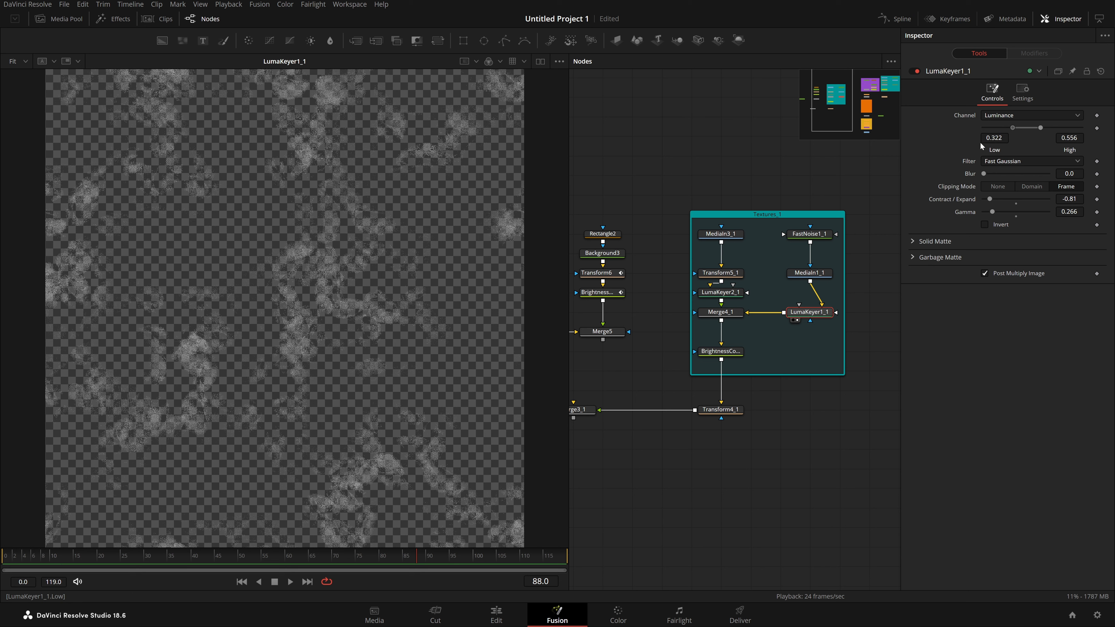
pyautogui.click(732, 354)
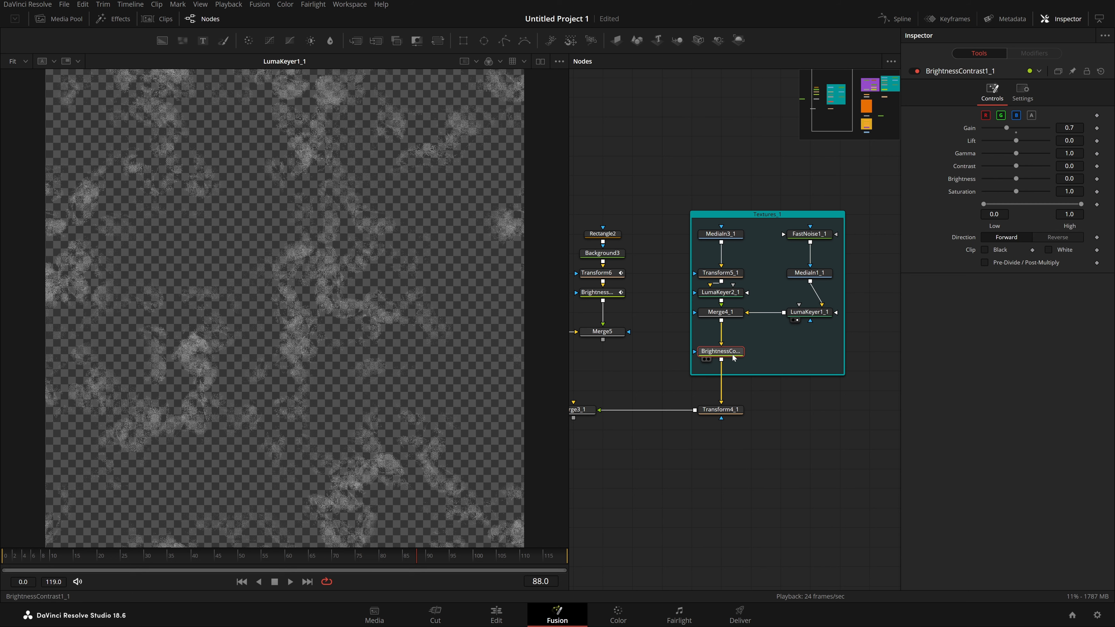
pyautogui.press('1')
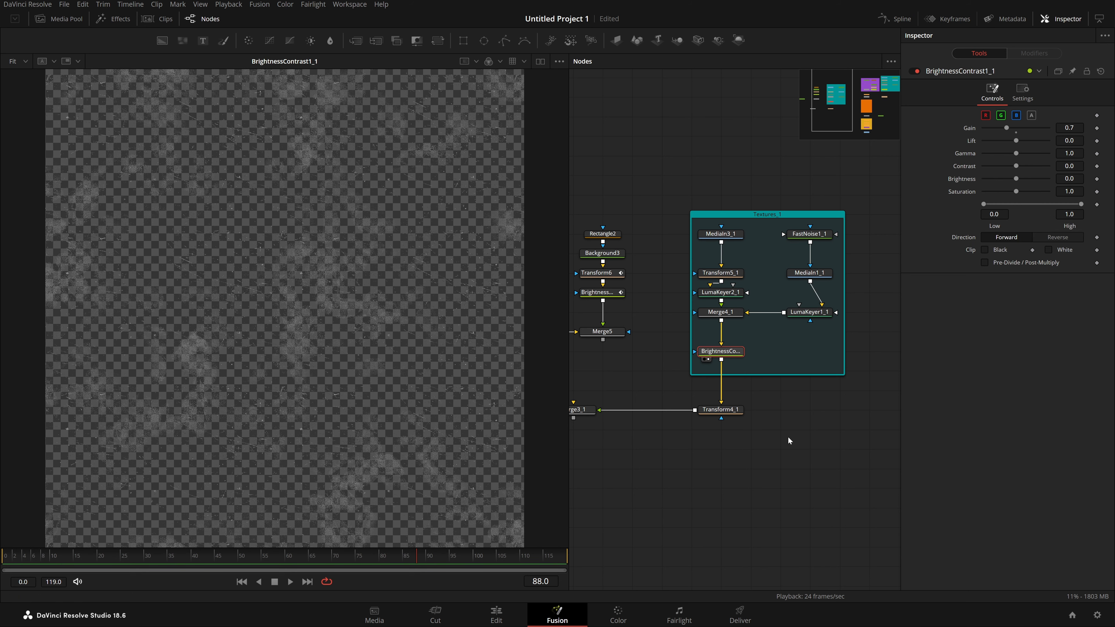
pyautogui.hscroll(-3, 787, 437)
pyautogui.press('2')
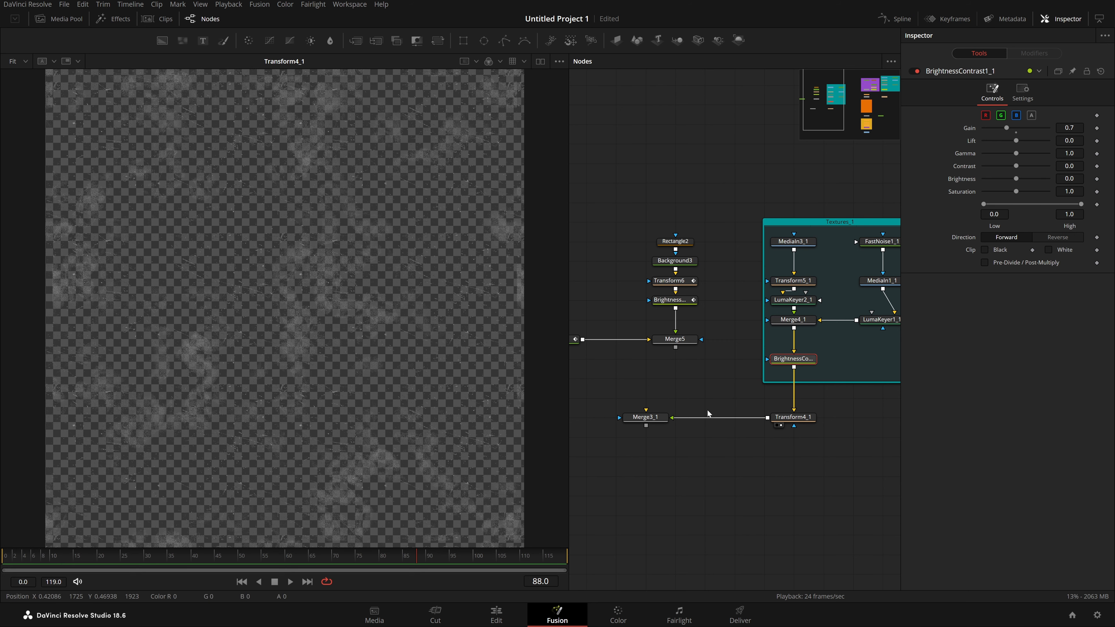
# Align Merge3_1 below Merge5 and connect Merge5's output to it.
pyautogui.moveTo(710, 456); pyautogui.dragTo(739, 452)
pyautogui.moveTo(671, 387); pyautogui.dragTo(741, 407)
pyautogui.moveTo(740, 338); pyautogui.dragTo(743, 405)
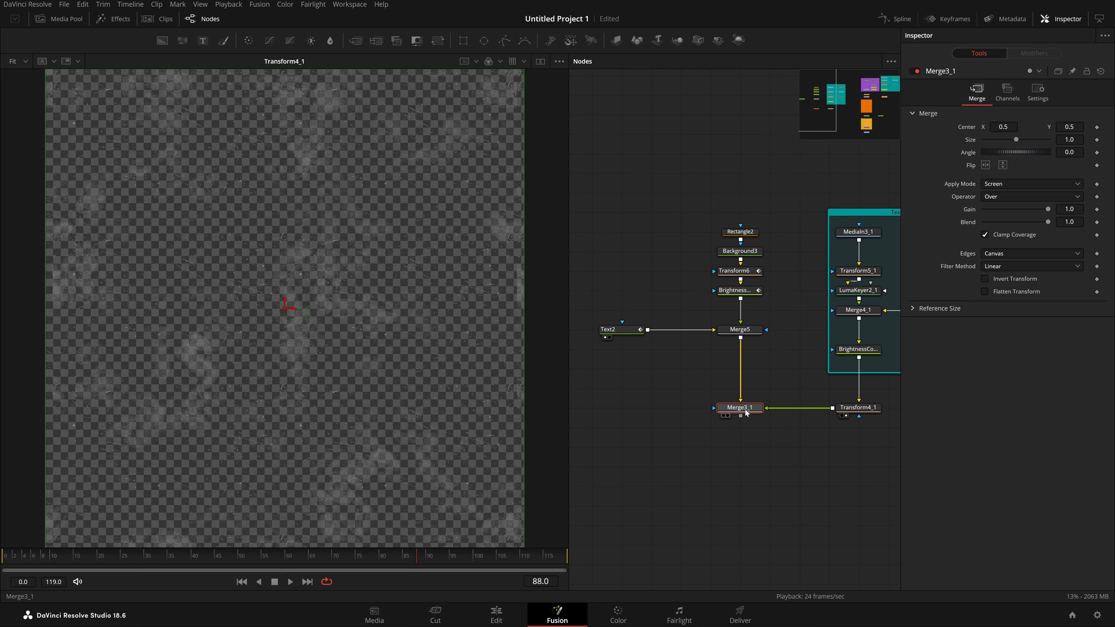
# Show Merge3_1 in the viewer and scrub to frame 53 to check the textured text.
pyautogui.press('2')
pyautogui.click(300, 560)
pyautogui.moveTo(300, 560); pyautogui.dragTo(251, 545)
# Bypass the whole Textures_1 group together with Transform4_1, leaving Merge3_1 enabled.
pyautogui.moveTo(845, 433); pyautogui.dragTo(726, 449)
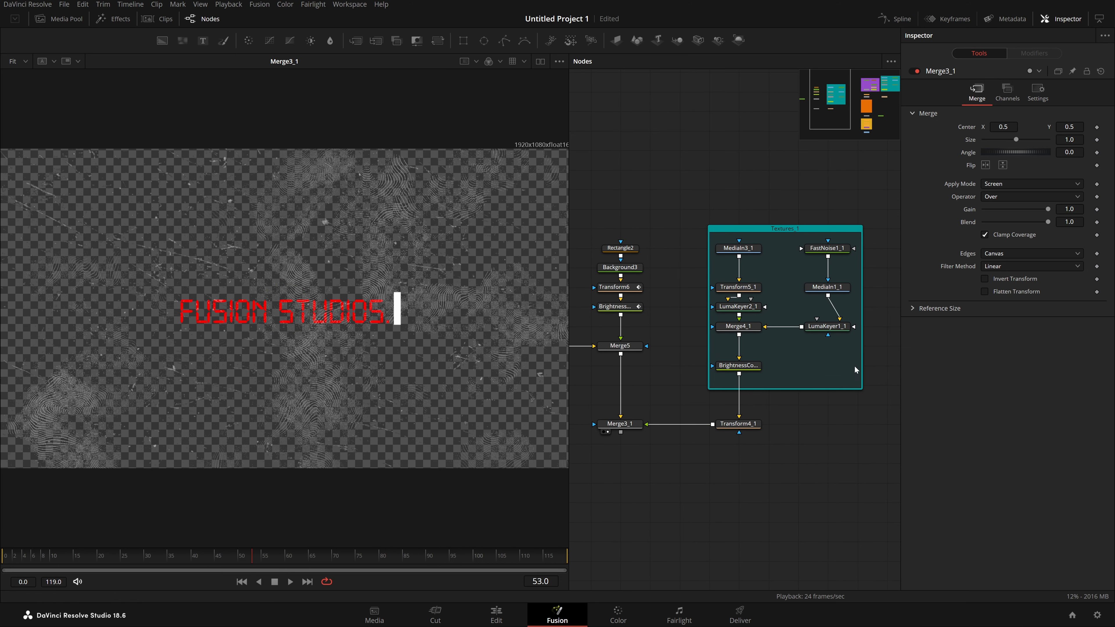
pyautogui.moveTo(869, 198); pyautogui.dragTo(687, 479)
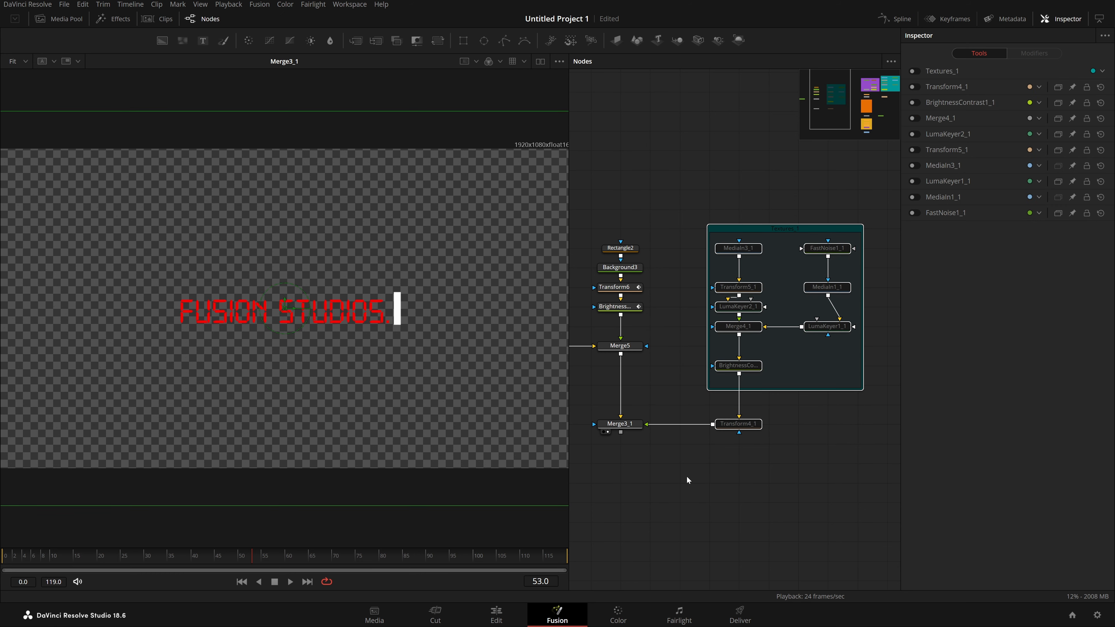
pyautogui.click(633, 428)
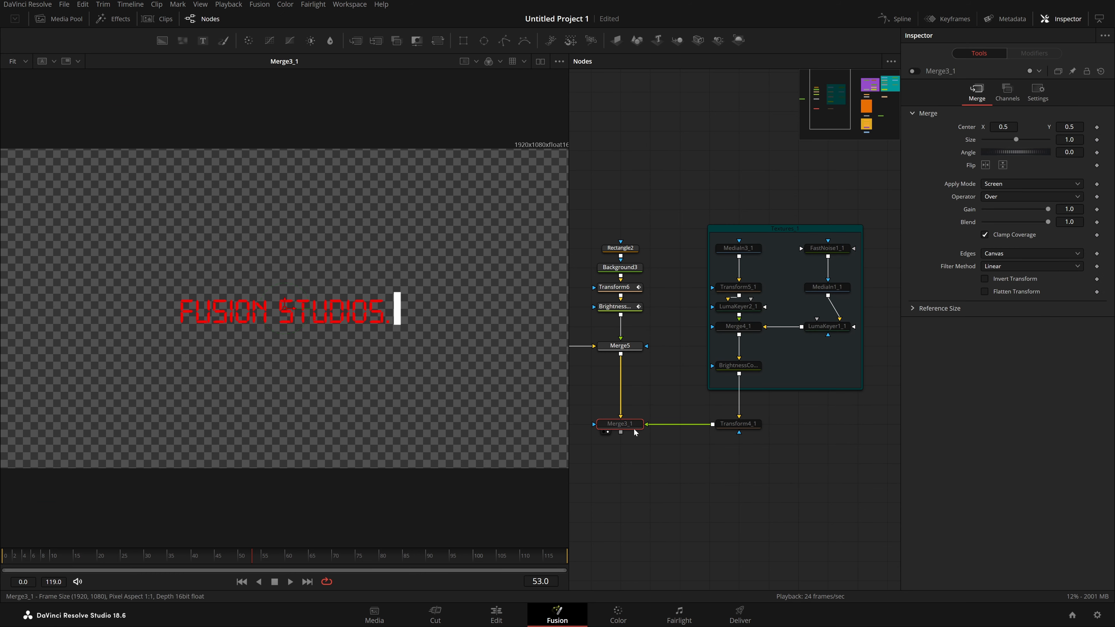
pyautogui.hotkey('ctrl', 'p')
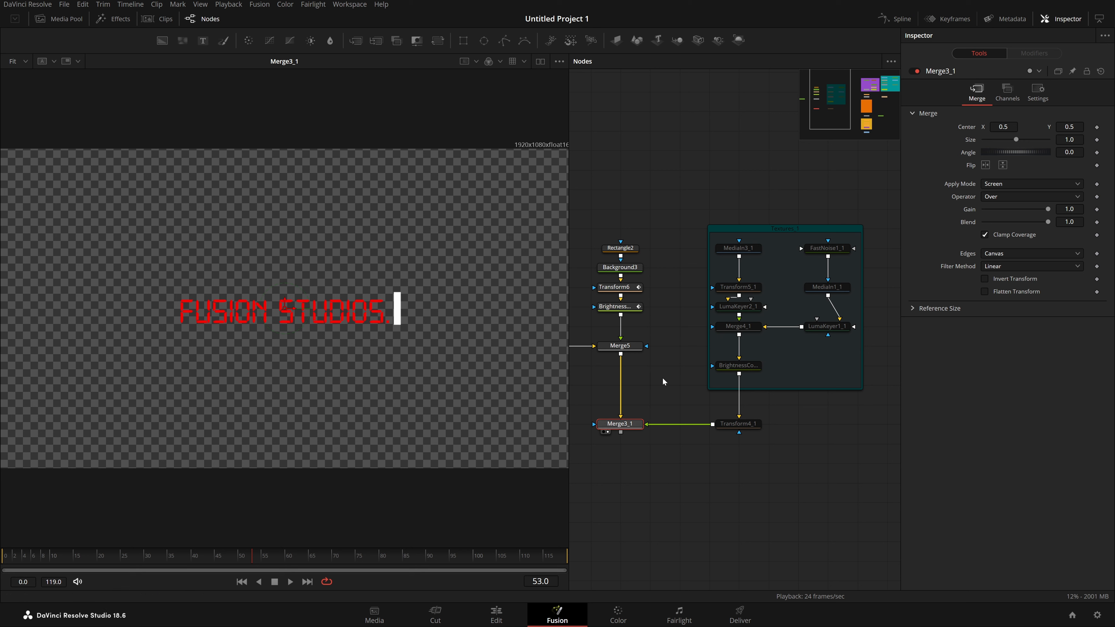
# Add a TV node after Merge3_1, place it directly below, and show it in the viewer.
pyautogui.hotkey('shift', 'space')
pyautogui.write('tv')
pyautogui.press('Return')
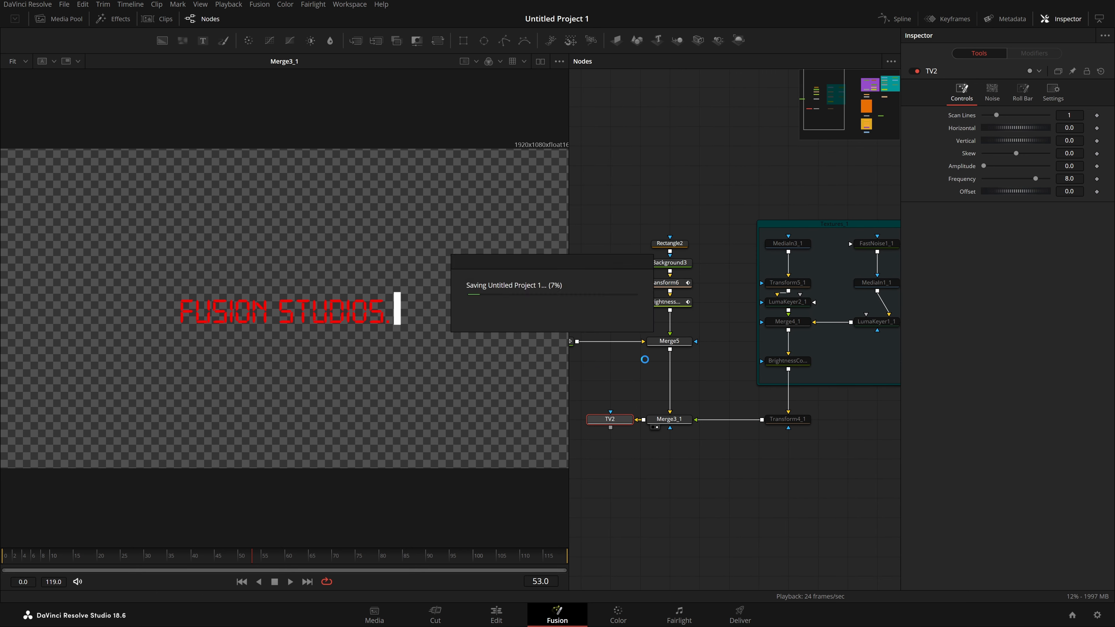
pyautogui.moveTo(613, 427); pyautogui.dragTo(671, 466)
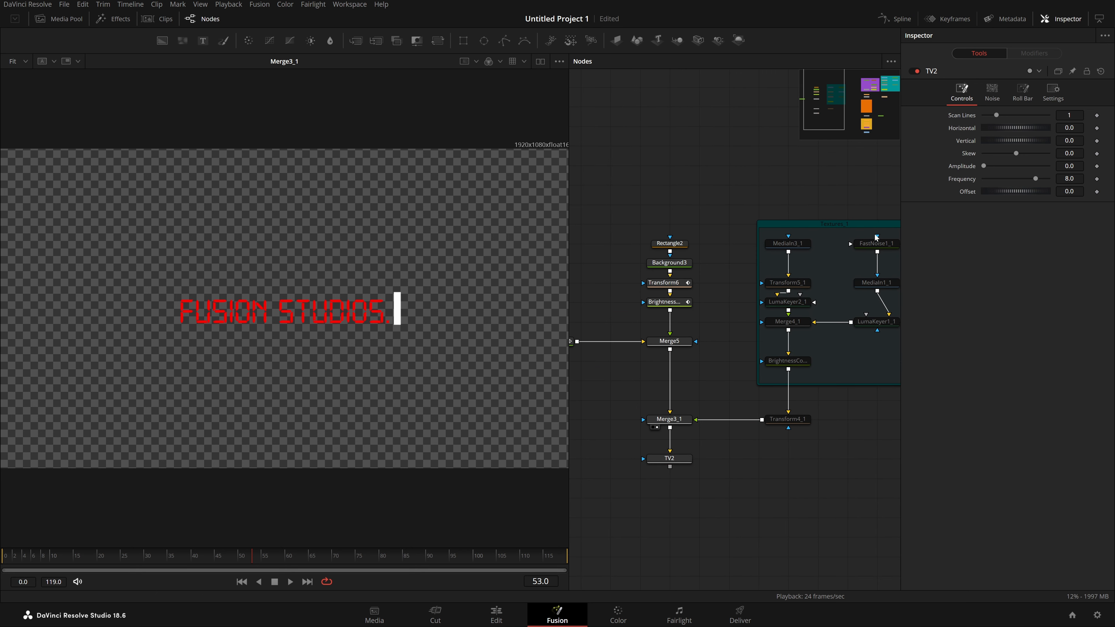
pyautogui.press('1')
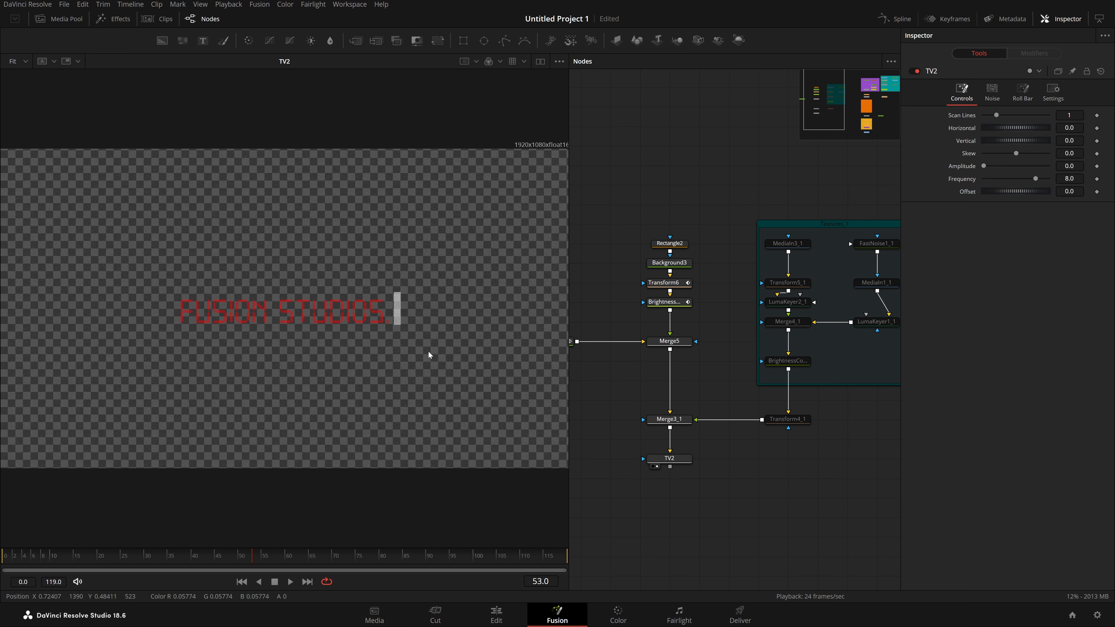
# Turn off the viewer's checker underlay and play the animation.
pyautogui.click(559, 61)
pyautogui.click(505, 131)
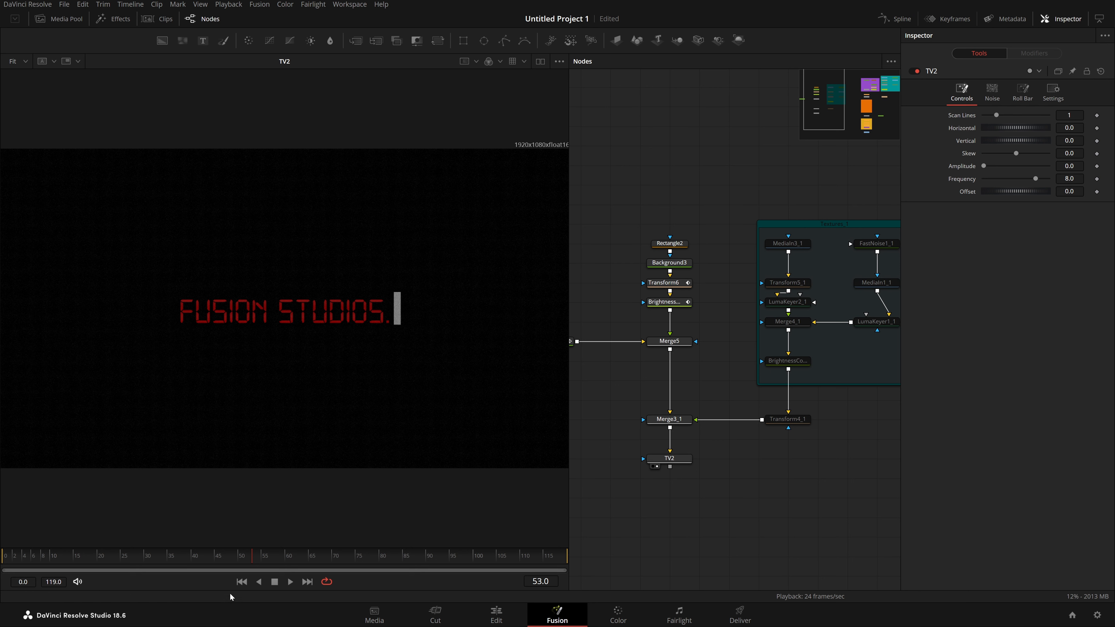
pyautogui.click(290, 588)
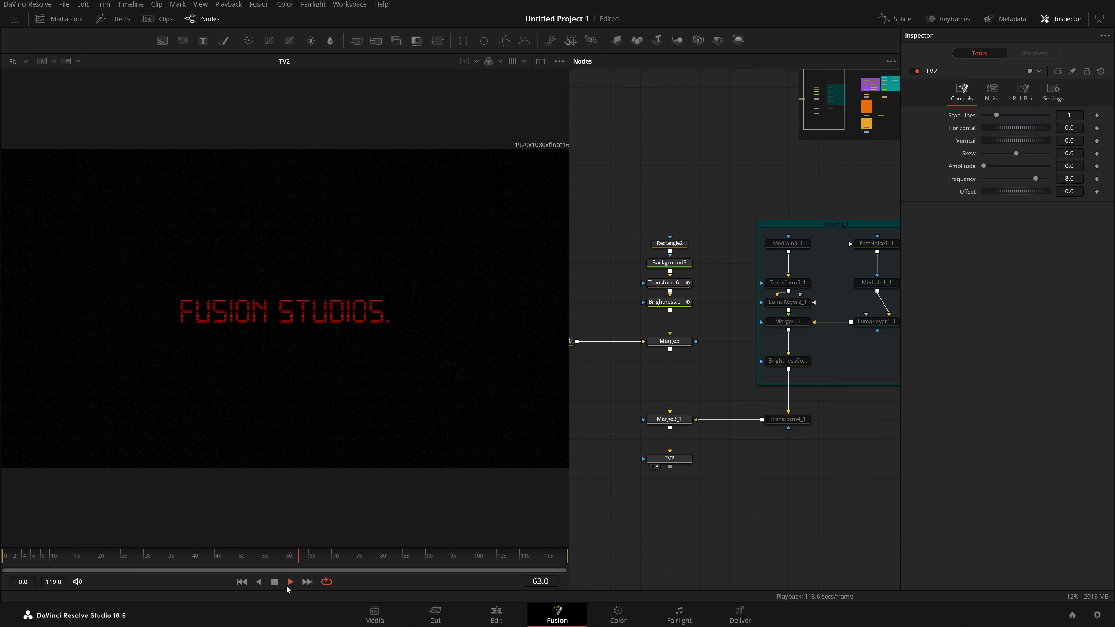
# Set the TV node's Scan Lines to 2 and Amplitude to 0.14, try shifting the Offset, and reset it to 0.0.
pyautogui.click(687, 456)
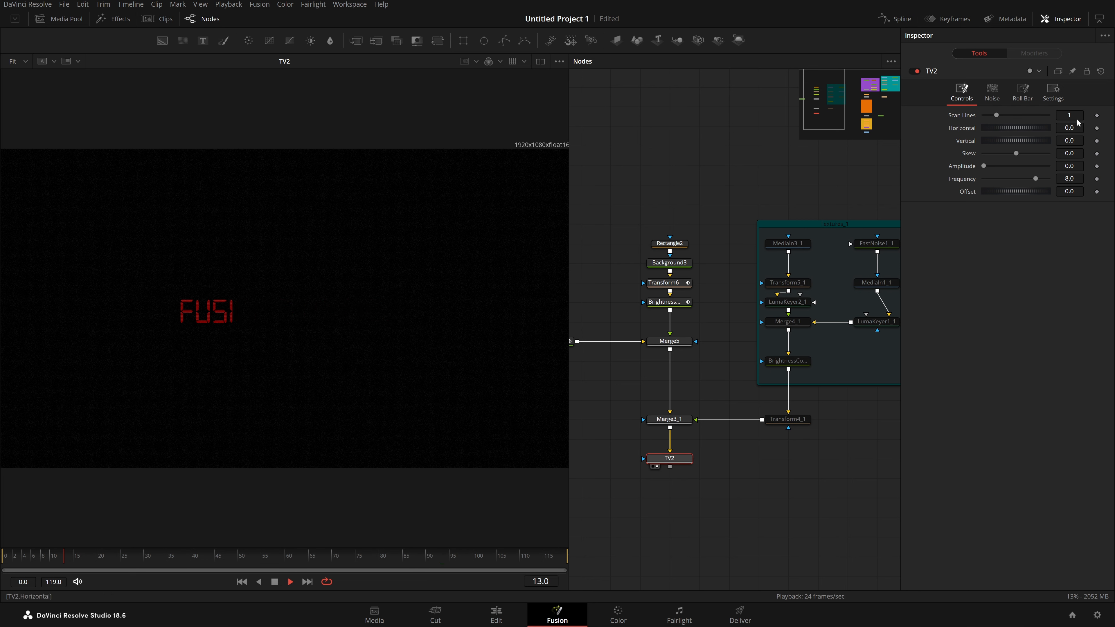
pyautogui.moveTo(996, 115); pyautogui.dragTo(1027, 141)
pyautogui.moveTo(1068, 191)
pyautogui.mouseDown()
pyautogui.moveTo(1055, 192)
pyautogui.moveTo(1072, 192)
pyautogui.moveTo(1057, 192)
pyautogui.moveTo(1082, 166)
pyautogui.moveTo(1068, 166)
pyautogui.moveTo(1074, 192)
pyautogui.moveTo(1086, 192)
pyautogui.mouseUp()
pyautogui.click(1016, 196)
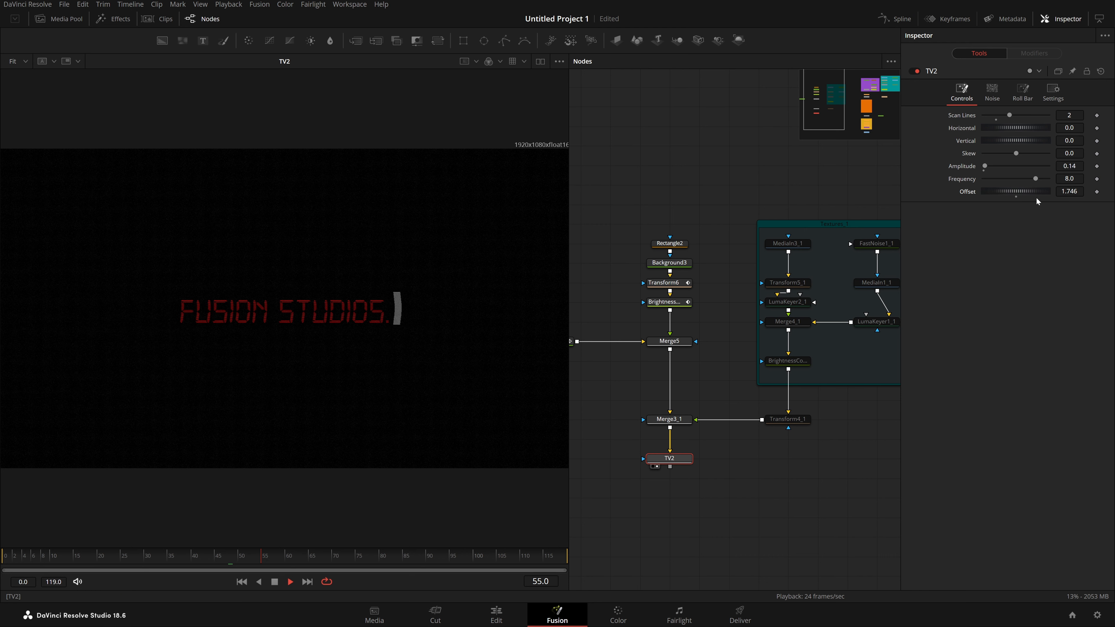
pyautogui.click(1015, 197)
# Set the TV node's Amplitude to 0.1 and stop playback, returning to frame 0.
pyautogui.doubleClick(1069, 166)
pyautogui.press('BackSpace')
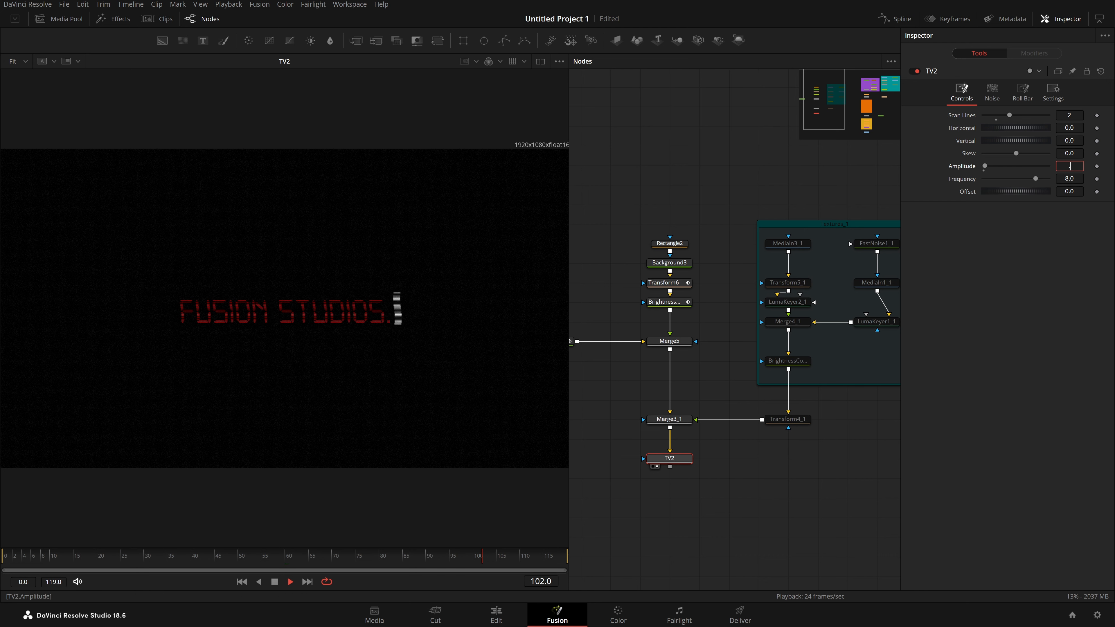
pyautogui.press('Tab')
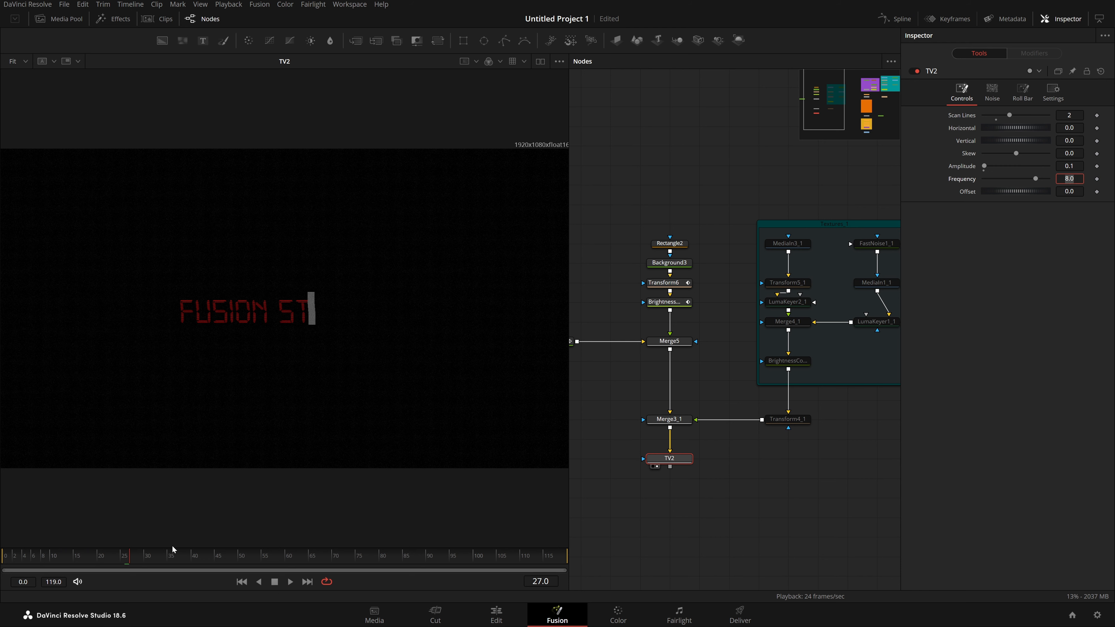
pyautogui.click(274, 583)
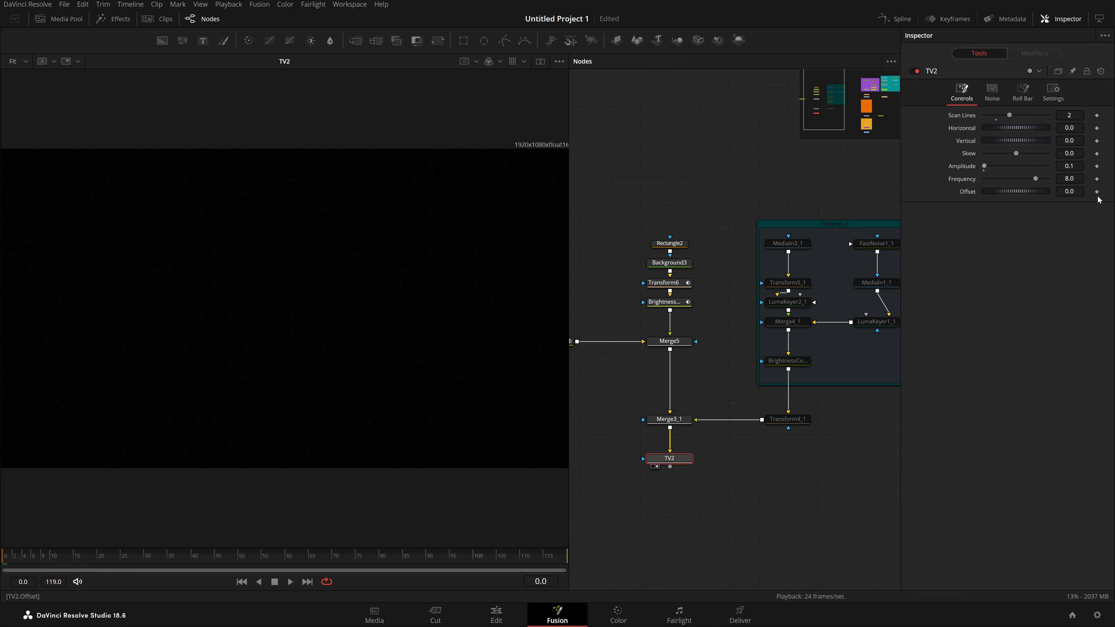
# Animate the TV node's Offset from 0.0 at frame 0 to 5 at frame 119, and play the result briefly.
pyautogui.moveTo(534, 551); pyautogui.dragTo(790, 539)
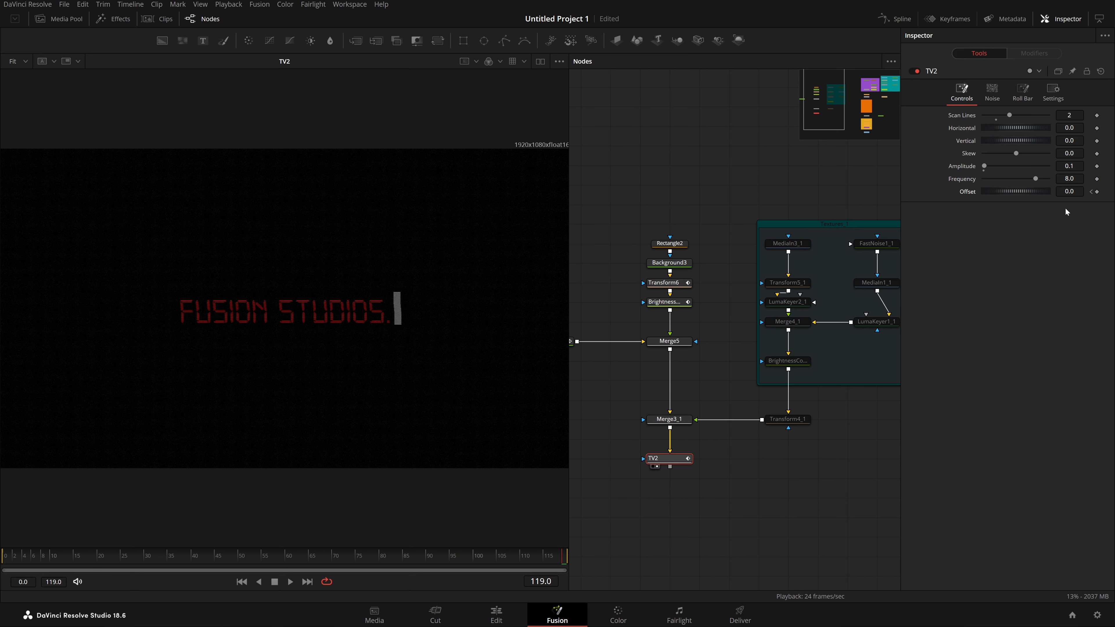
pyautogui.write('5')
pyautogui.press('Tab')
pyautogui.click(776, 481)
pyautogui.press('space')
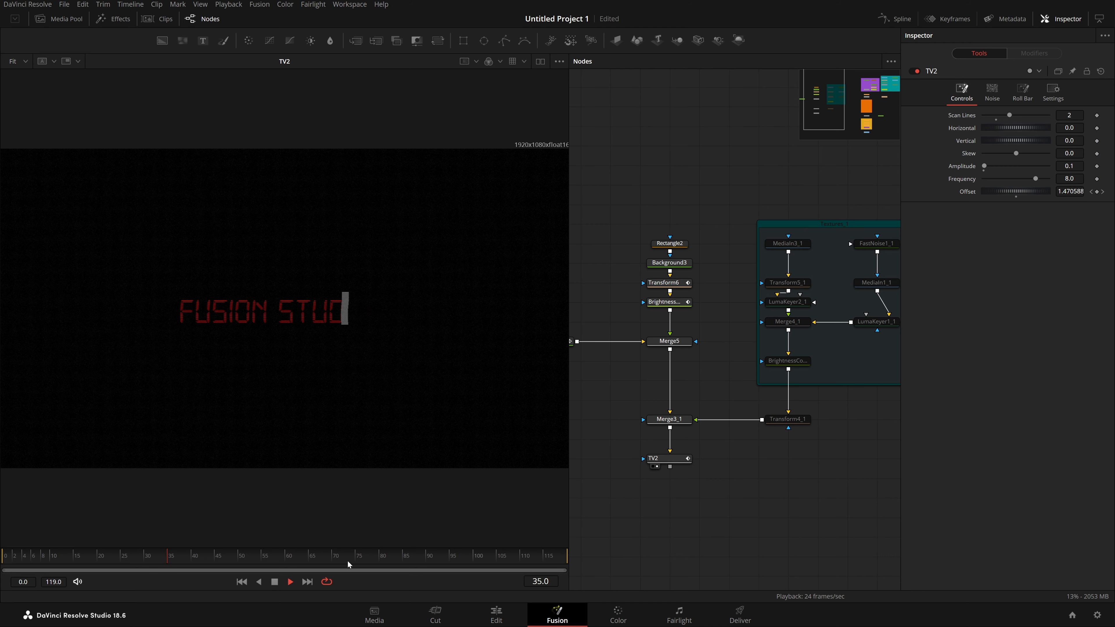
pyautogui.click(276, 584)
# Set the TV node's roll Bar Strength to 0.35 and Bar Size to 0.244.
pyautogui.click(1023, 90)
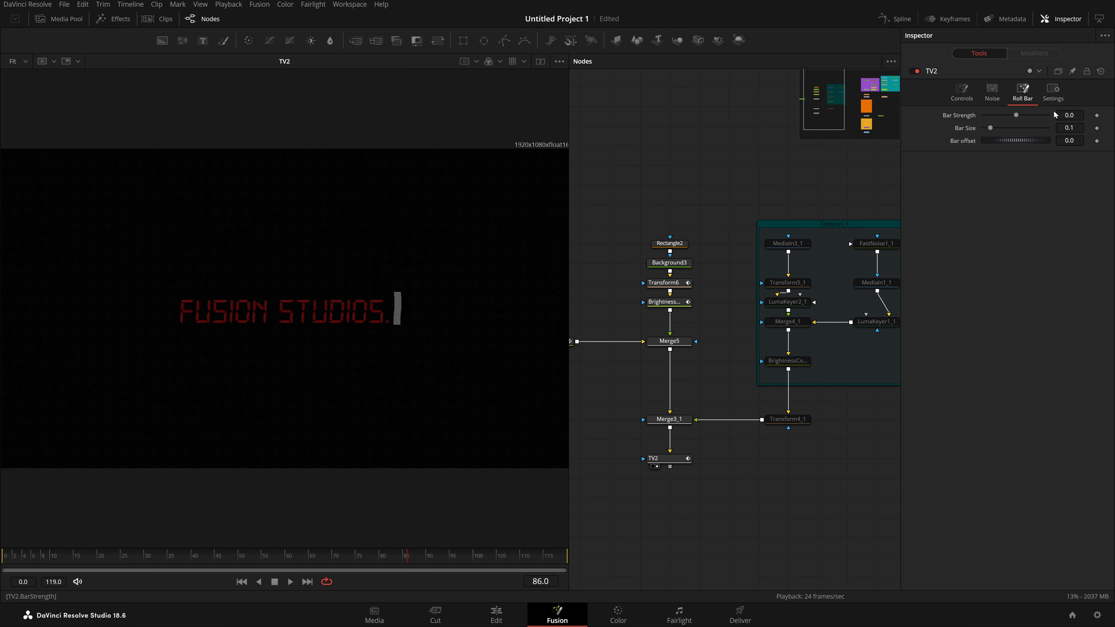
pyautogui.moveTo(1017, 116); pyautogui.dragTo(997, 147)
pyautogui.doubleClick(1070, 141)
# Animate the TV node's Bar offset from 0.0 at frame 0 to 5 at frame 119, and set Bar Strength to 0.209 during playback.
pyautogui.click(4, 556)
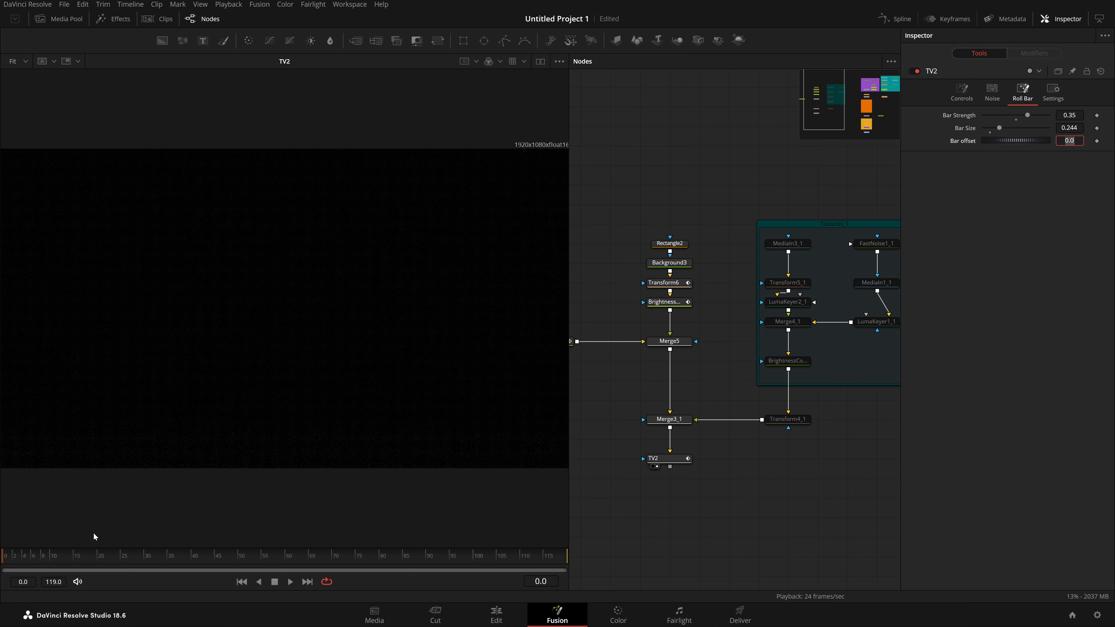
pyautogui.click(1096, 141)
pyautogui.click(563, 556)
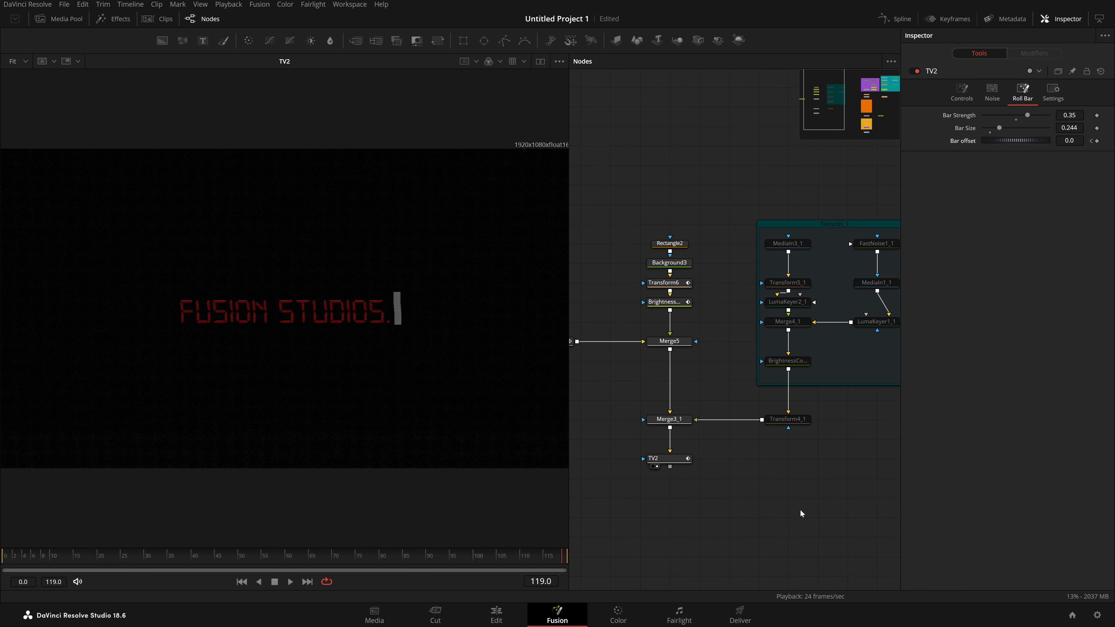
pyautogui.write('5')
pyautogui.press('Return')
pyautogui.click(290, 581)
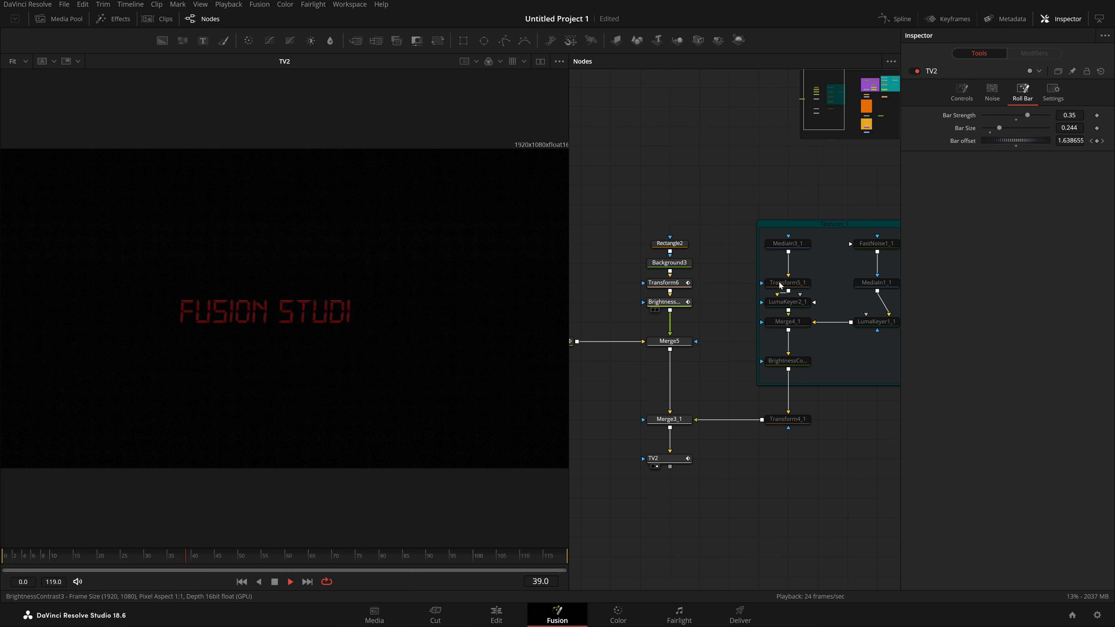
pyautogui.moveTo(1027, 115); pyautogui.dragTo(1048, 115)
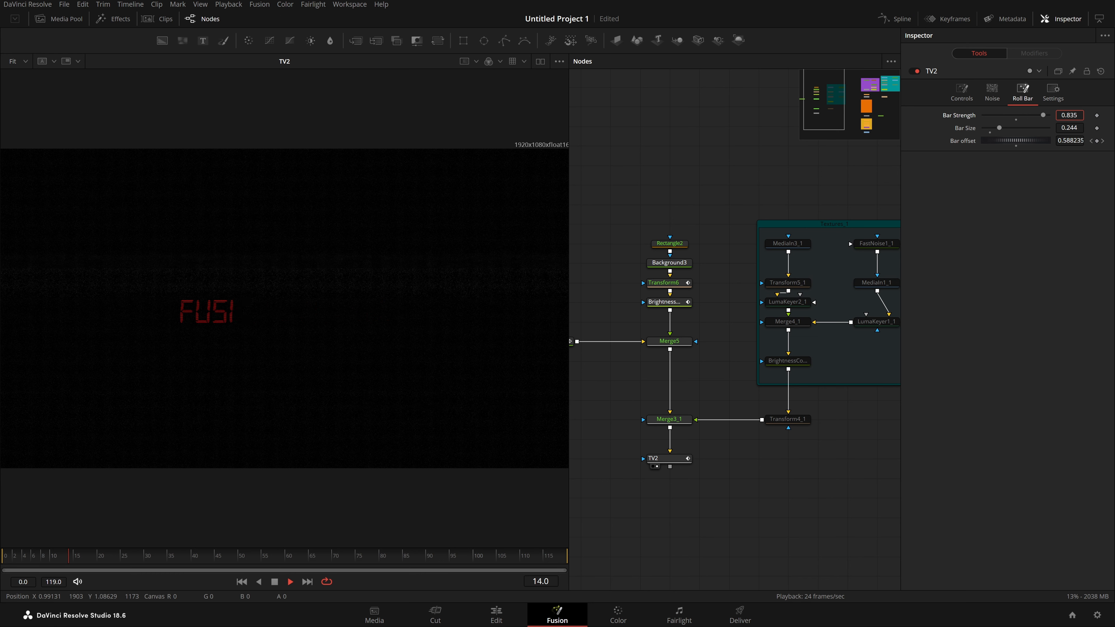
# Enable all nodes of the Textures_1 group together with Transform4_1, and scrub the timeline to check the textured result.
pyautogui.moveTo(808, 456); pyautogui.dragTo(661, 477)
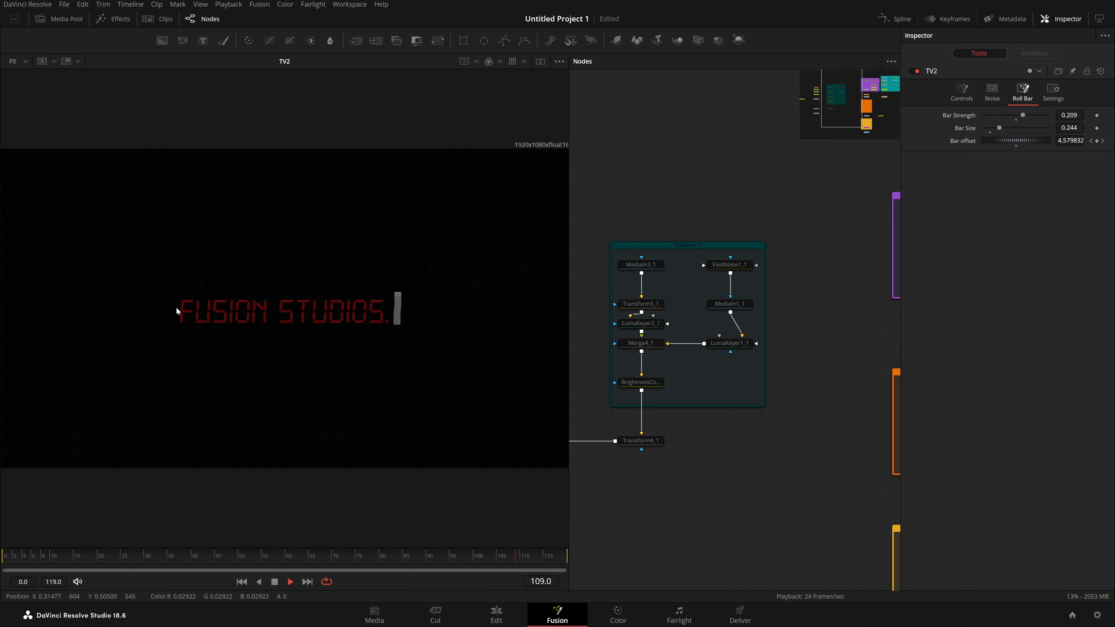
pyautogui.moveTo(778, 188); pyautogui.dragTo(608, 480)
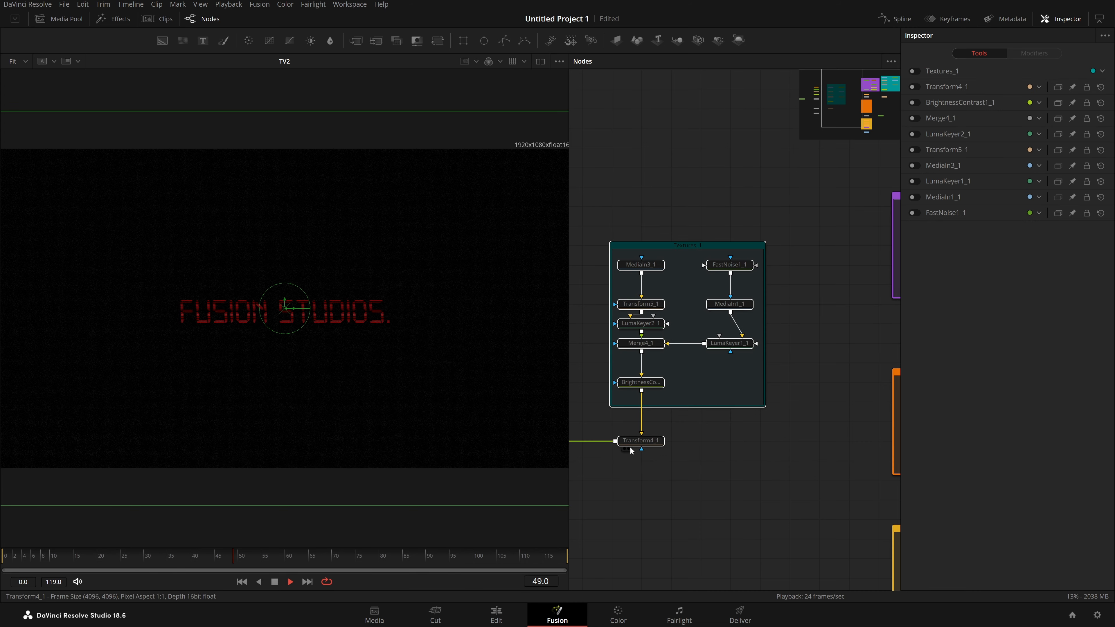
pyautogui.click(709, 491)
pyautogui.moveTo(638, 527); pyautogui.dragTo(740, 479)
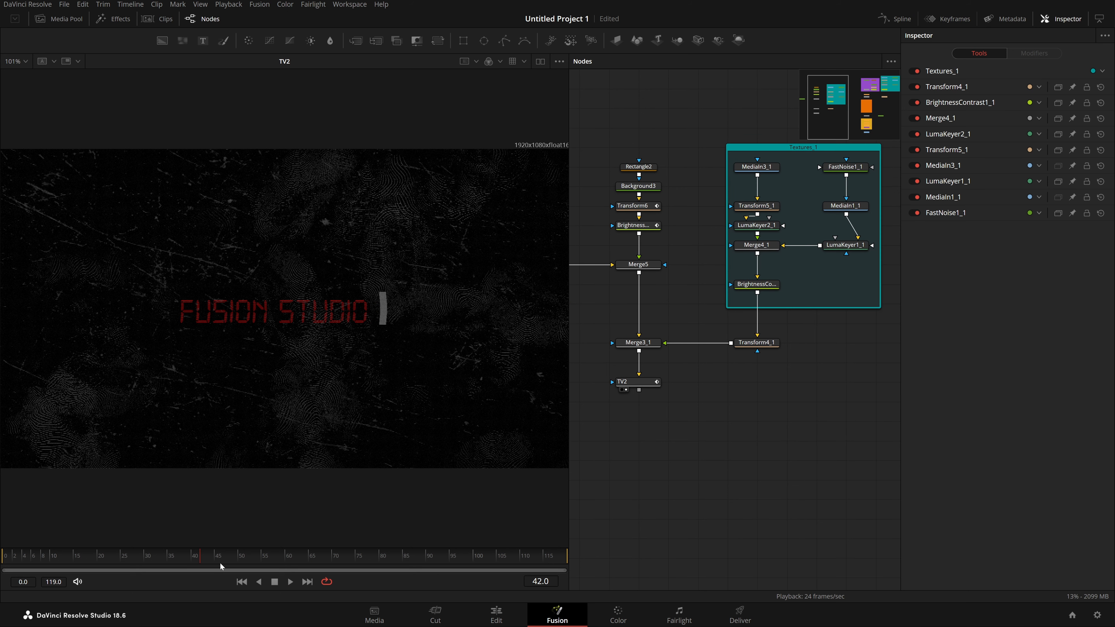
pyautogui.moveTo(221, 566)
pyautogui.mouseDown()
pyautogui.moveTo(35, 575)
pyautogui.moveTo(1, 593)
pyautogui.moveTo(225, 588)
pyautogui.mouseUp()
# Insert a Glow node between Merge5 and Merge3_1.
pyautogui.moveTo(687, 253); pyautogui.dragTo(780, 282)
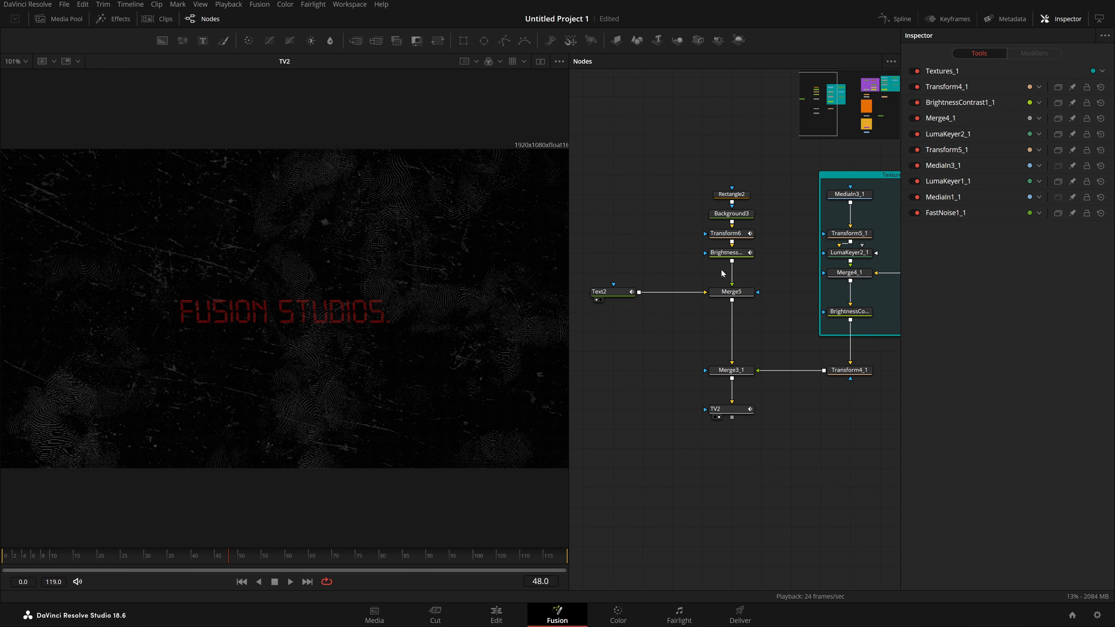
pyautogui.click(746, 293)
pyautogui.hotkey('shift', 'space')
pyautogui.write('tv')
pyautogui.press('BackSpace')
pyautogui.press('BackSpace')
pyautogui.write('glo')
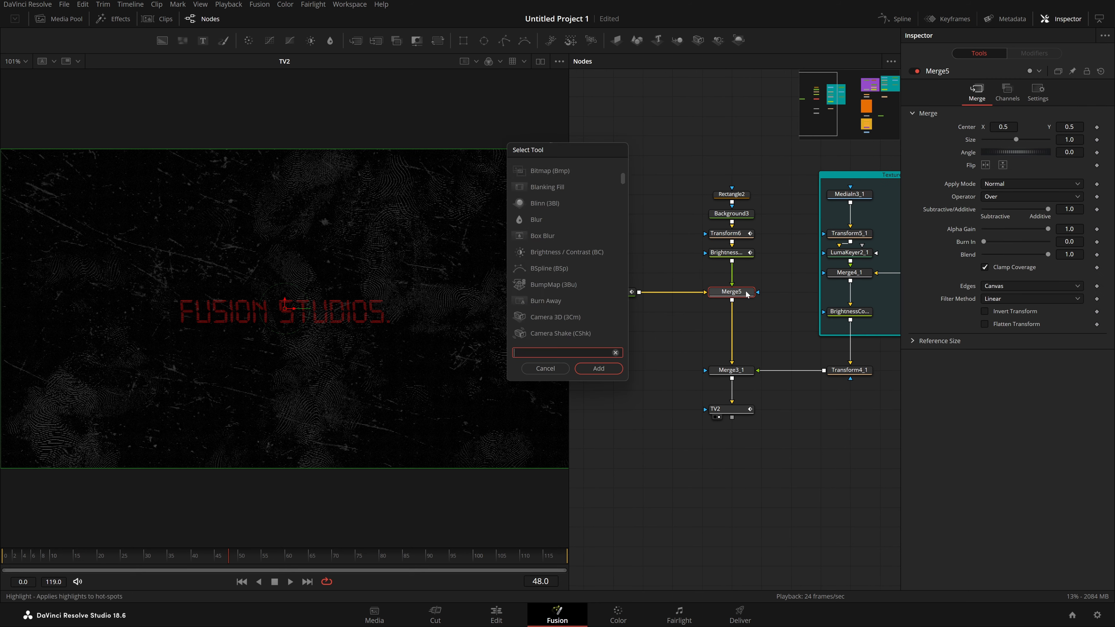
pyautogui.press('Return')
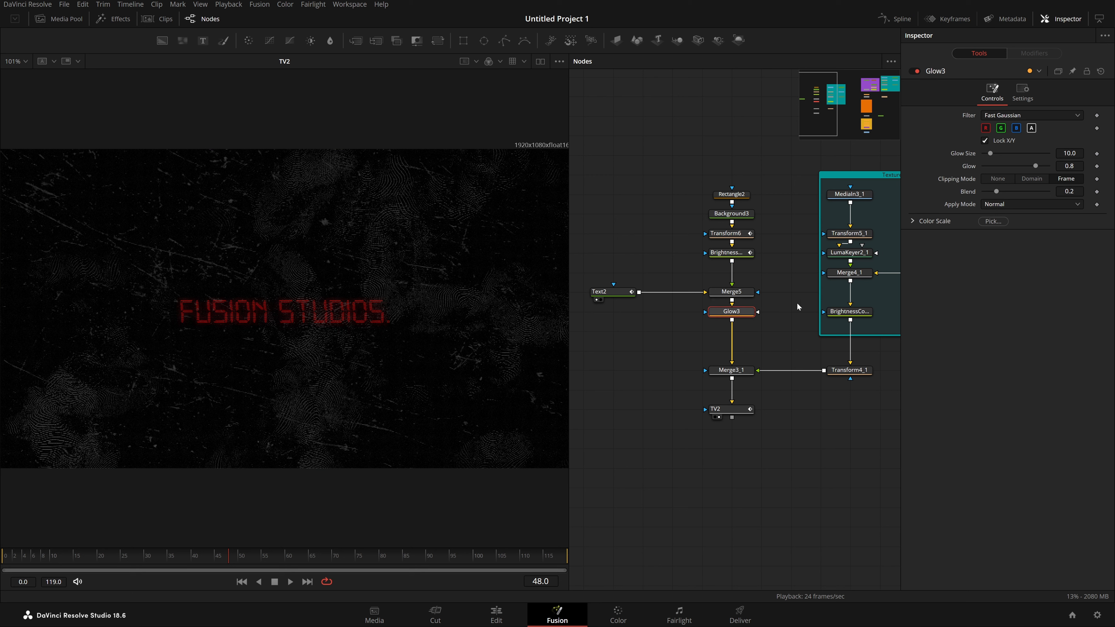
# Set the new Glow node's Blend to 0.1 and Glow to 0.4.
pyautogui.write('0.1')
pyautogui.press('Tab')
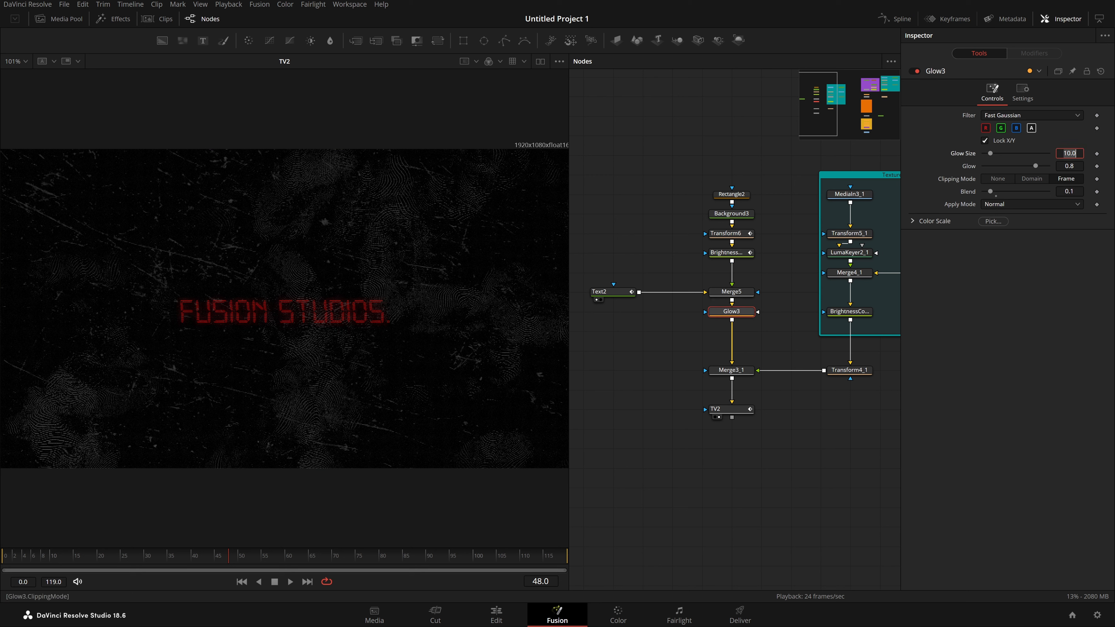
pyautogui.press('Tab')
pyautogui.write('.4')
pyautogui.press('Tab')
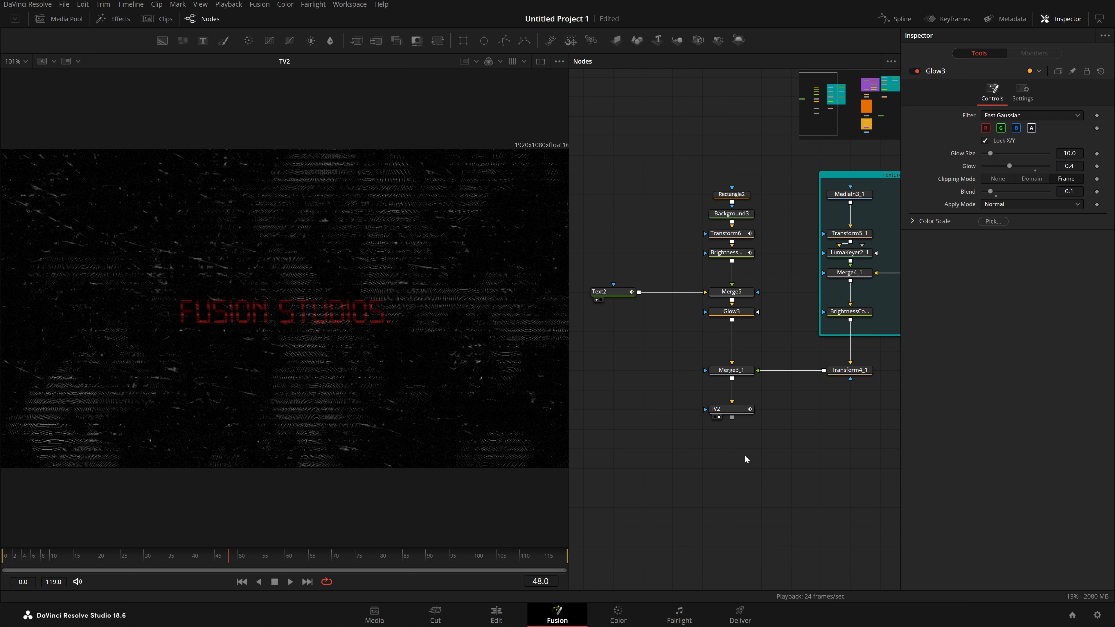
# Add a Transform node after TV2 and show it in the viewer.
pyautogui.scroll(-3, 746, 459)
pyautogui.click(749, 330)
pyautogui.hotkey('shift', 'space')
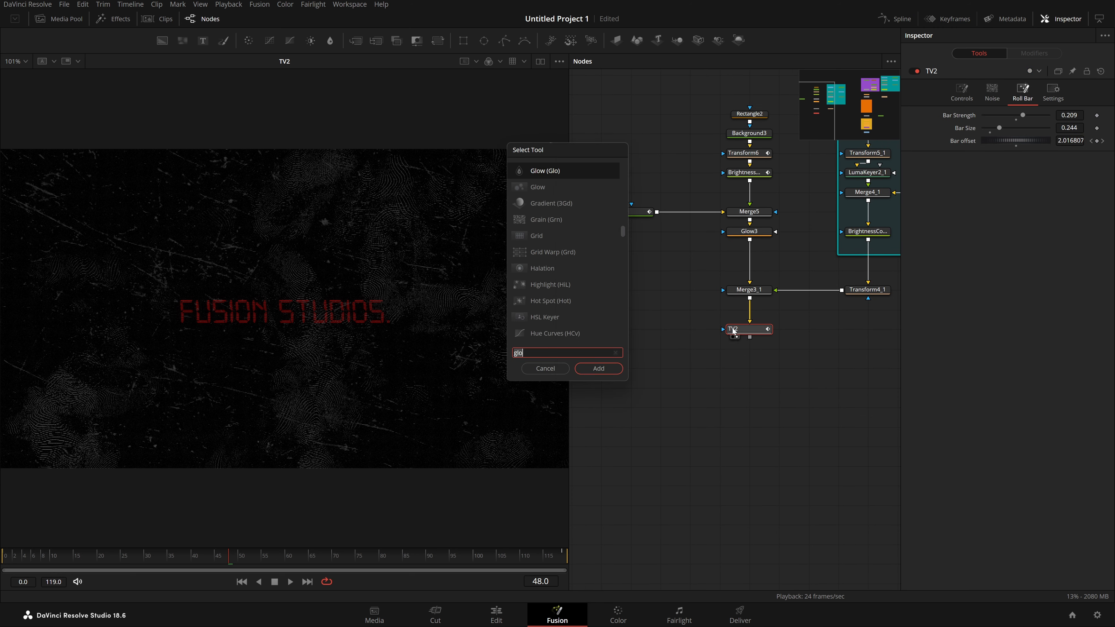
pyautogui.write('t')
pyautogui.press('Return')
pyautogui.press('1')
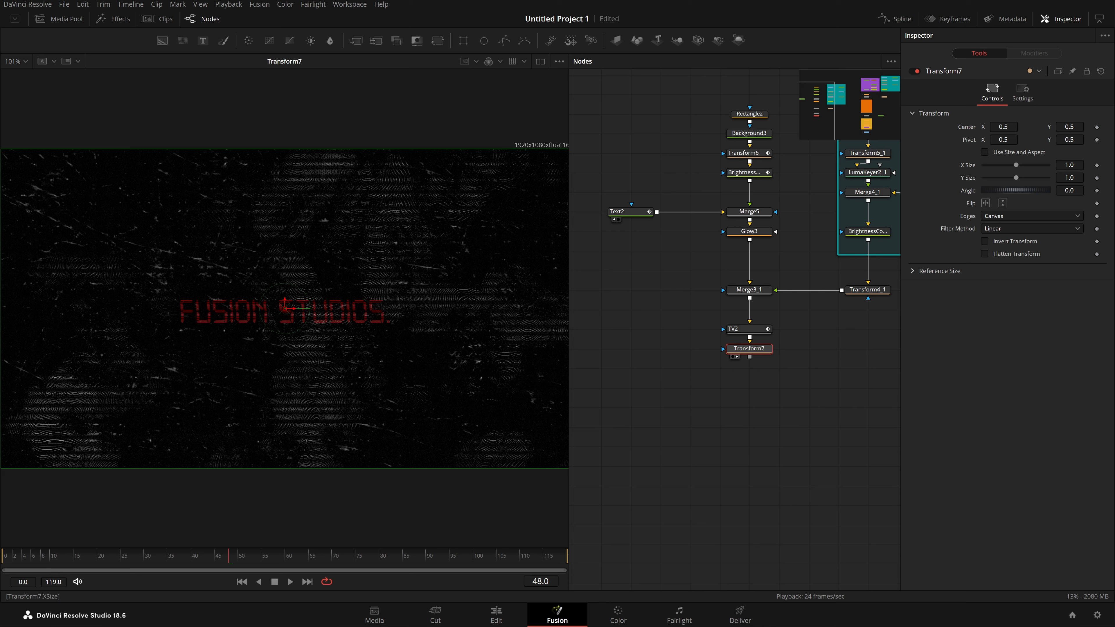
# Set the new Transform's X Size to 0.803, Y Size to 1.194, Angle to -5.7 and Edges to Wrap, and play the animation.
pyautogui.moveTo(1016, 165); pyautogui.dragTo(1069, 190)
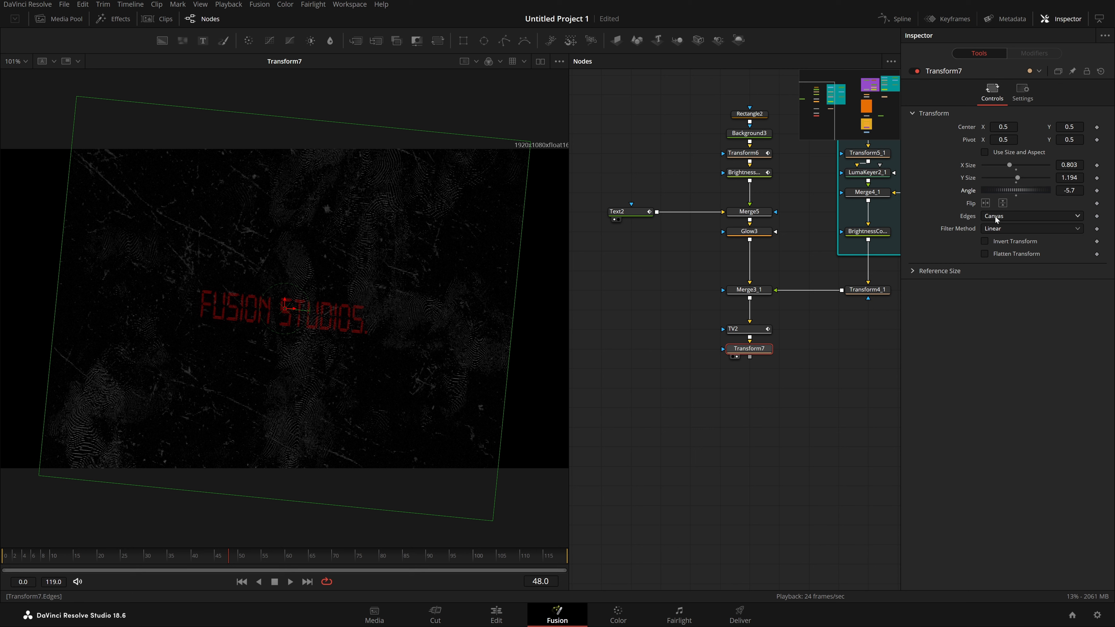
pyautogui.click(1005, 217)
pyautogui.click(1005, 242)
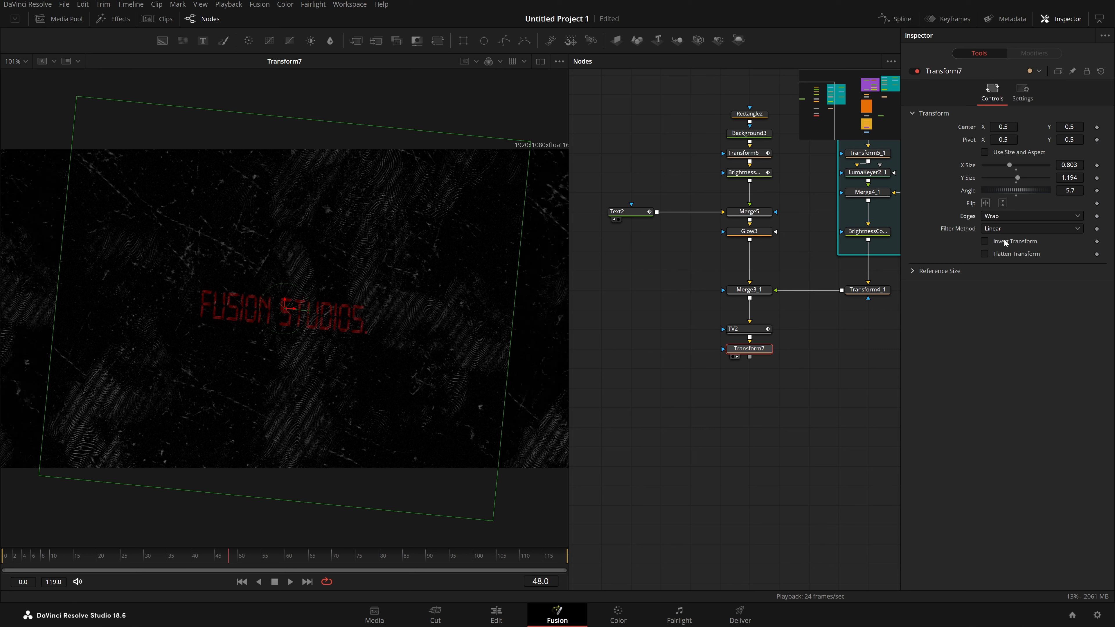
pyautogui.click(832, 378)
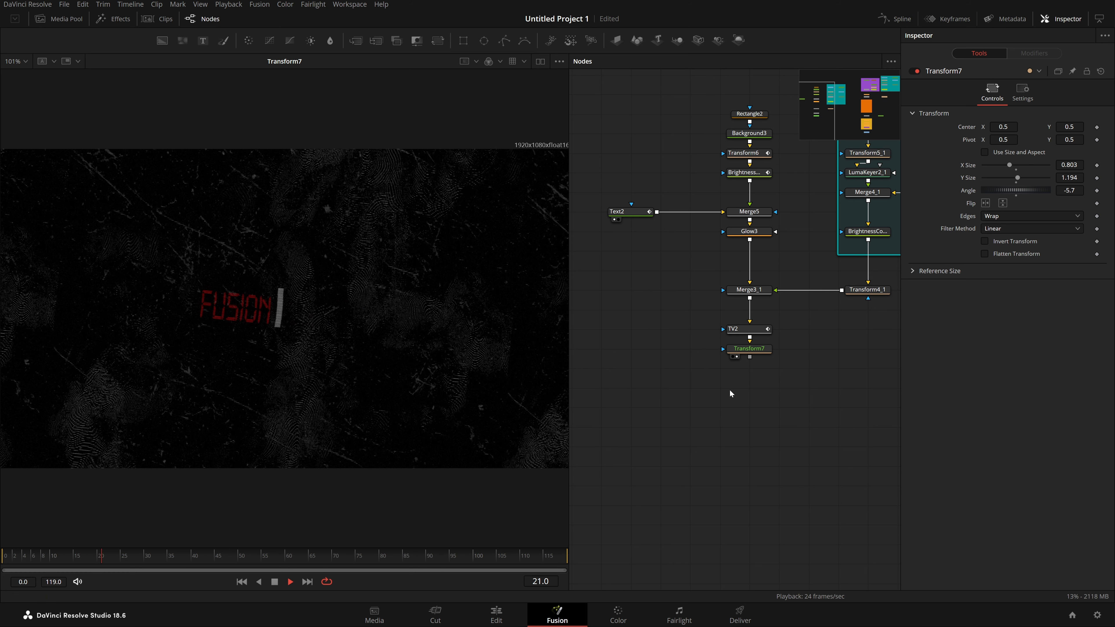
pyautogui.hotkey('shift', 'space')
pyautogui.write('per')
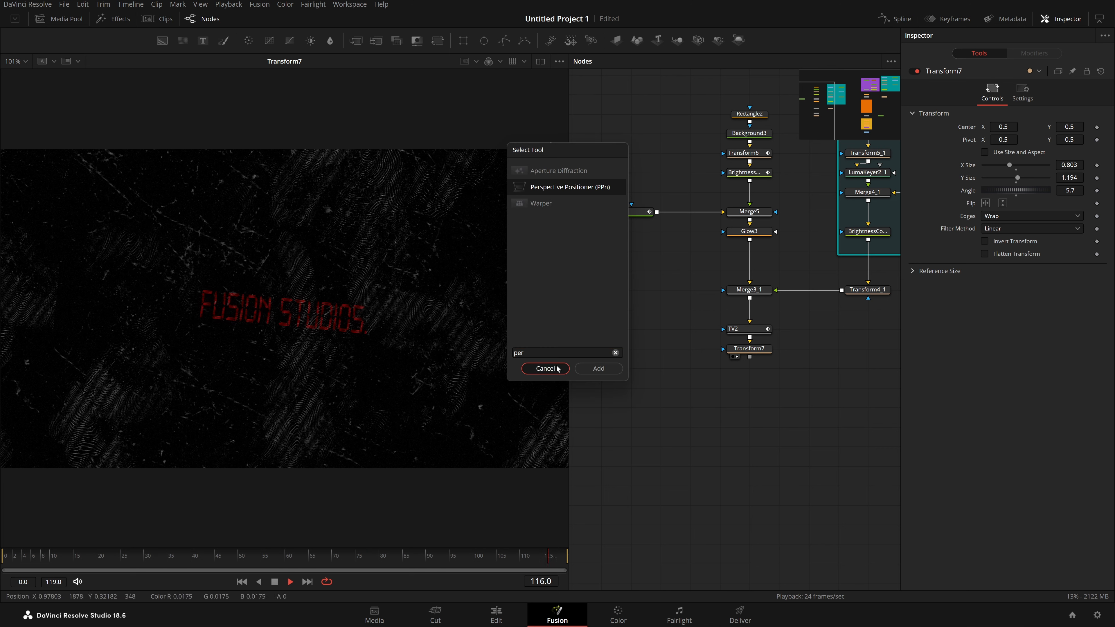
pyautogui.click(545, 368)
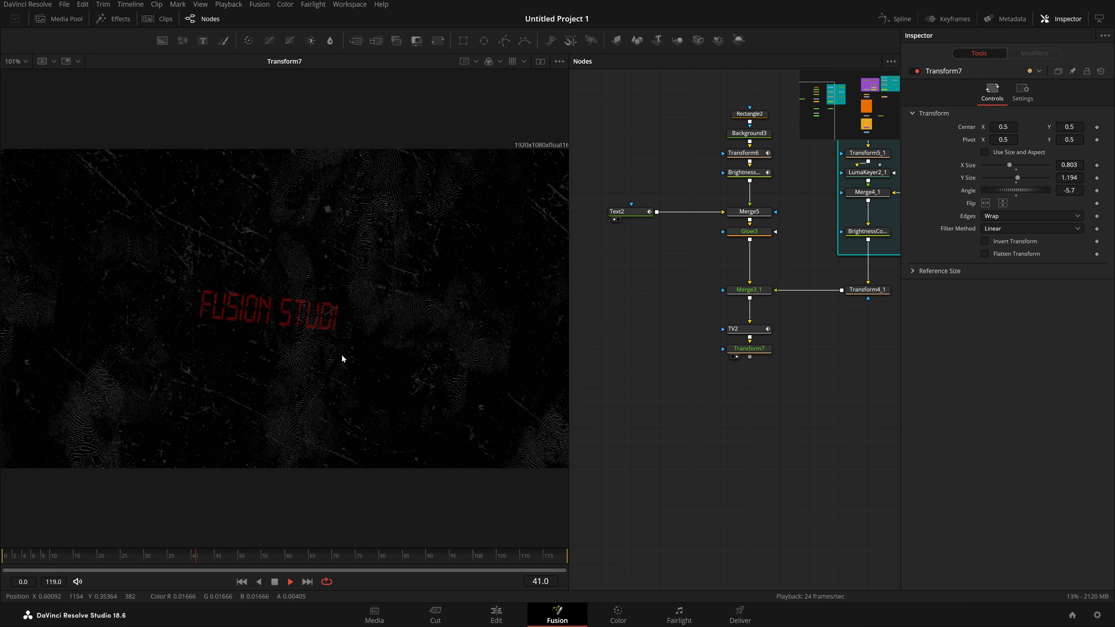
# Try an ImagePlane3D node connected to TV2's output, orbit it in the viewer, and delete it.
pyautogui.moveTo(616, 40); pyautogui.dragTo(627, 333)
pyautogui.moveTo(750, 338); pyautogui.dragTo(644, 331)
pyautogui.press('2')
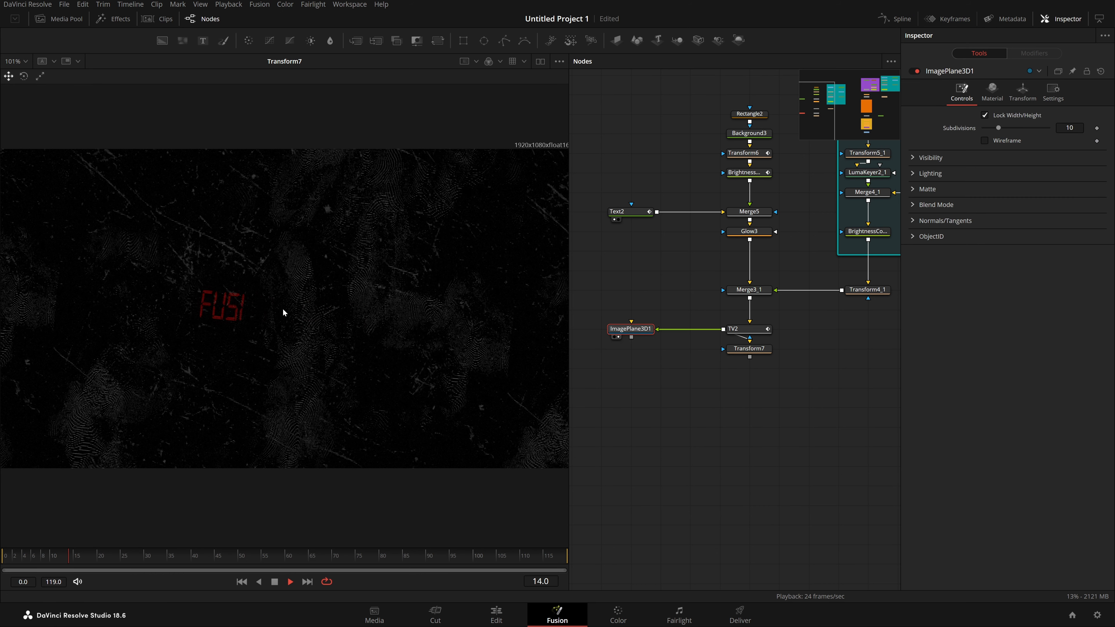
pyautogui.moveTo(355, 368); pyautogui.dragTo(317, 371)
pyautogui.click(631, 329)
pyautogui.press('Delete')
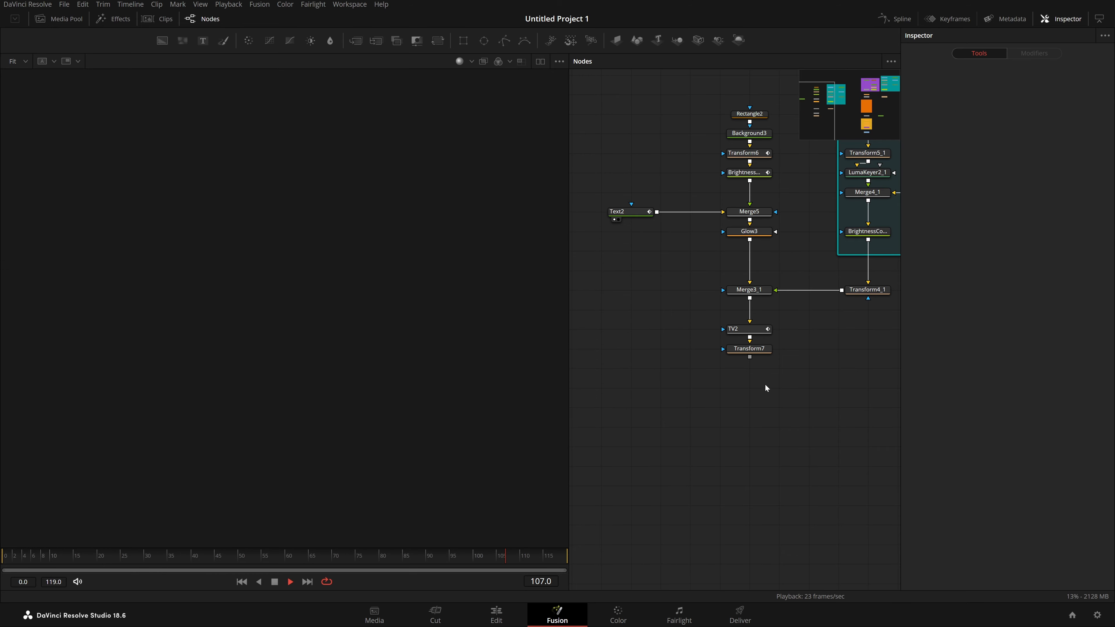
# Move Transform7 further below TV2, add a Tilt Shift Blur node after it, and show the blur in the viewer.
pyautogui.moveTo(755, 350); pyautogui.dragTo(776, 373)
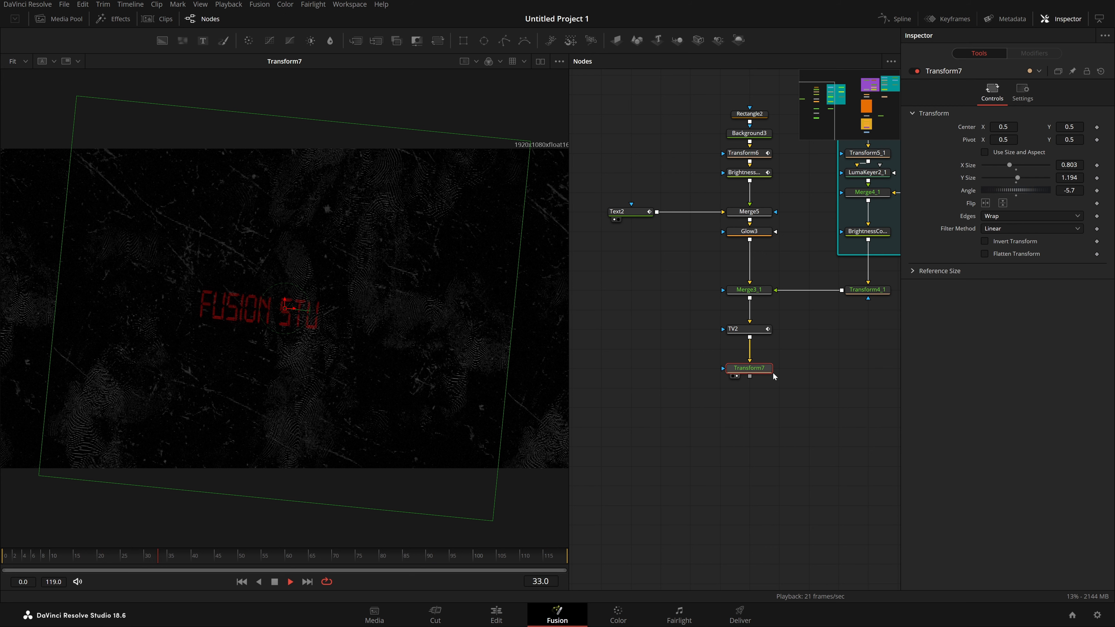
pyautogui.click(748, 431)
pyautogui.click(749, 368)
pyautogui.hotkey('shift', 'space')
pyautogui.write('xf')
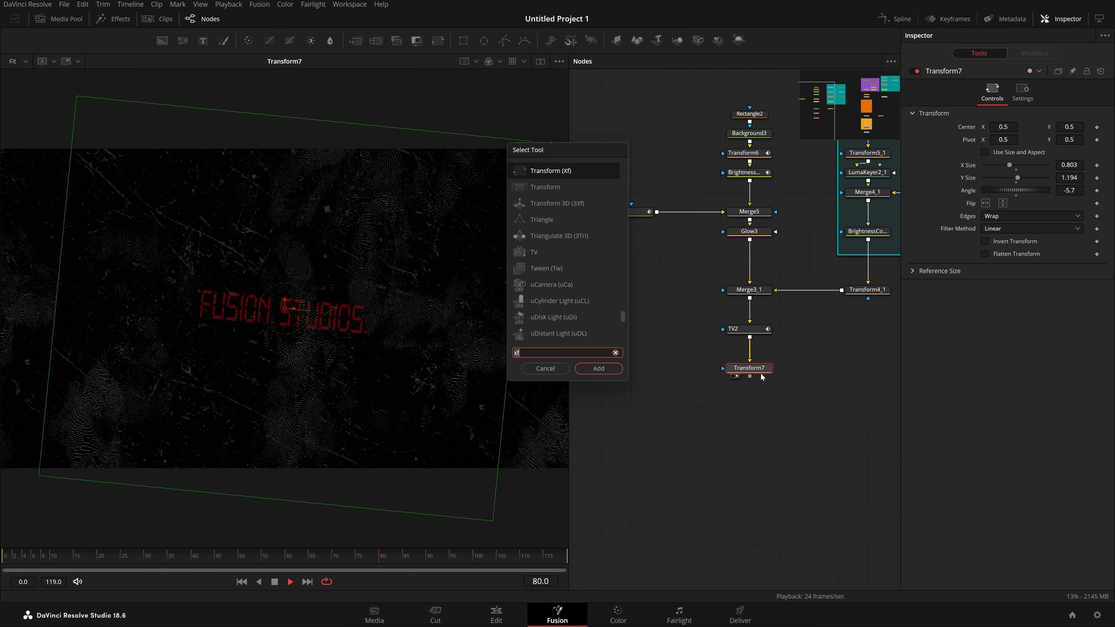
pyautogui.press('BackSpace')
pyautogui.press('BackSpace')
pyautogui.write('titl')
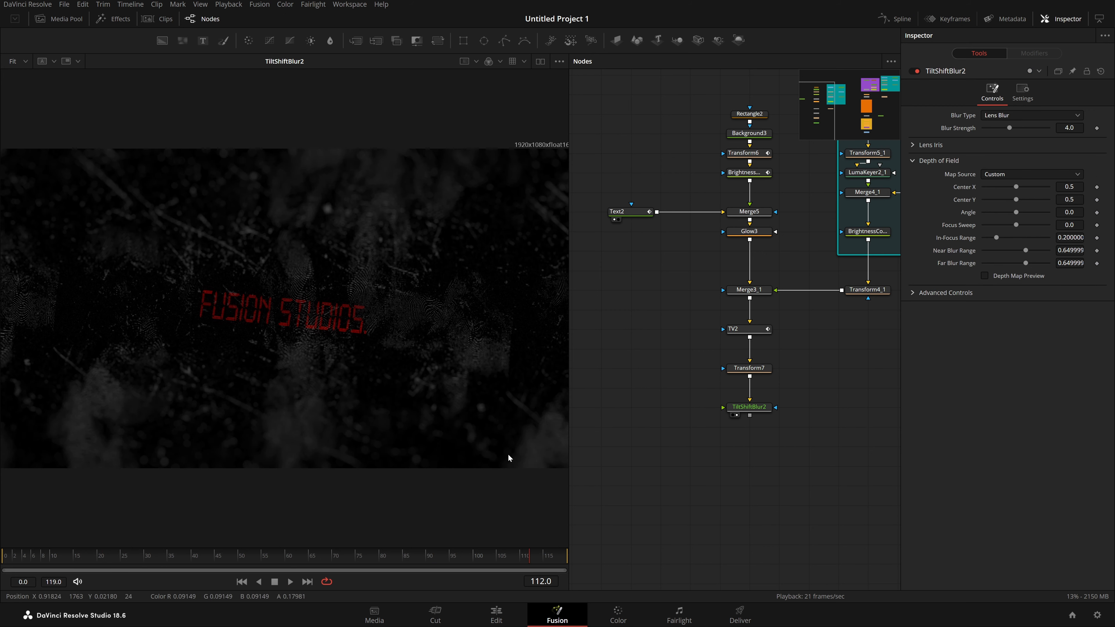
# At frame 39, rotate the Tilt Shift Blur's focus line to about -81.8 degrees and move its center to about X 0.634, Y 0.540.
pyautogui.moveTo(314, 557); pyautogui.dragTo(187, 567)
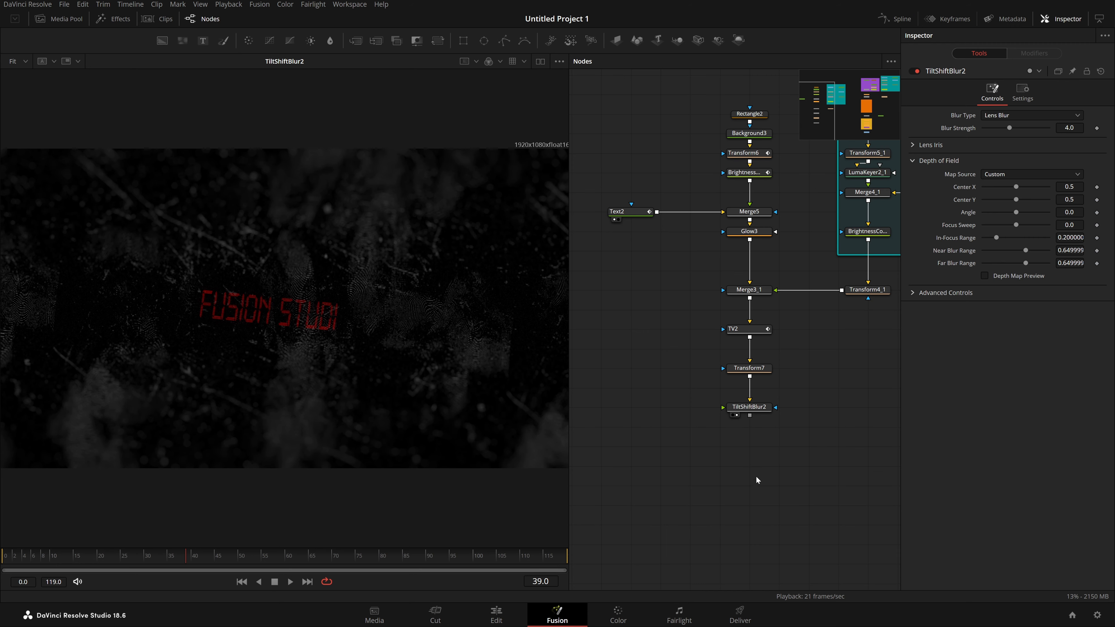
pyautogui.click(754, 408)
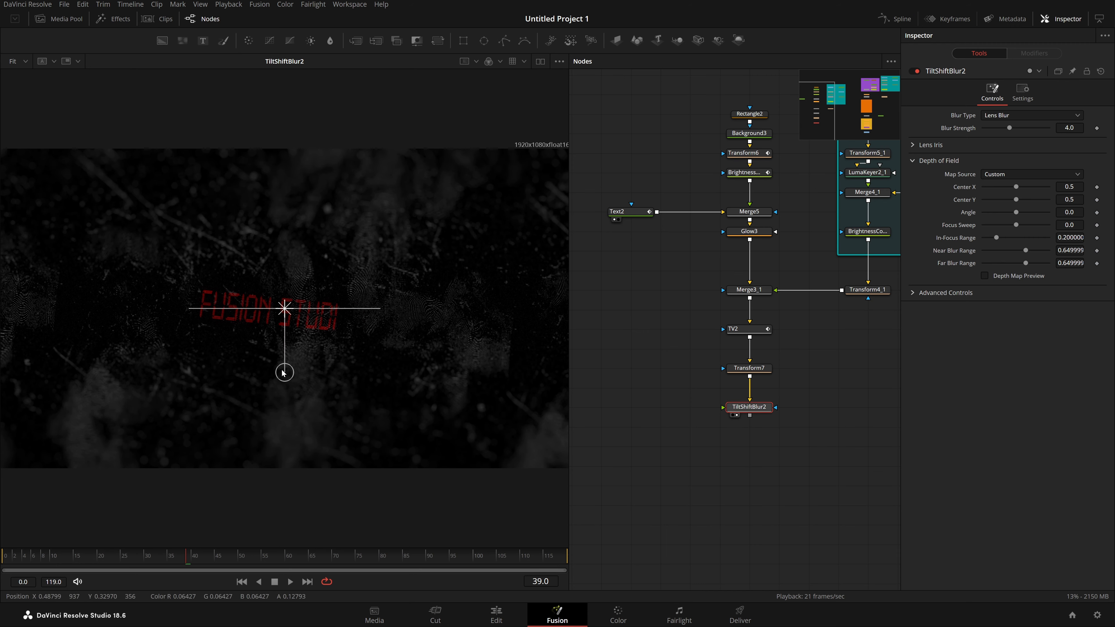
pyautogui.moveTo(285, 373); pyautogui.dragTo(413, 334)
pyautogui.moveTo(282, 313); pyautogui.dragTo(360, 298)
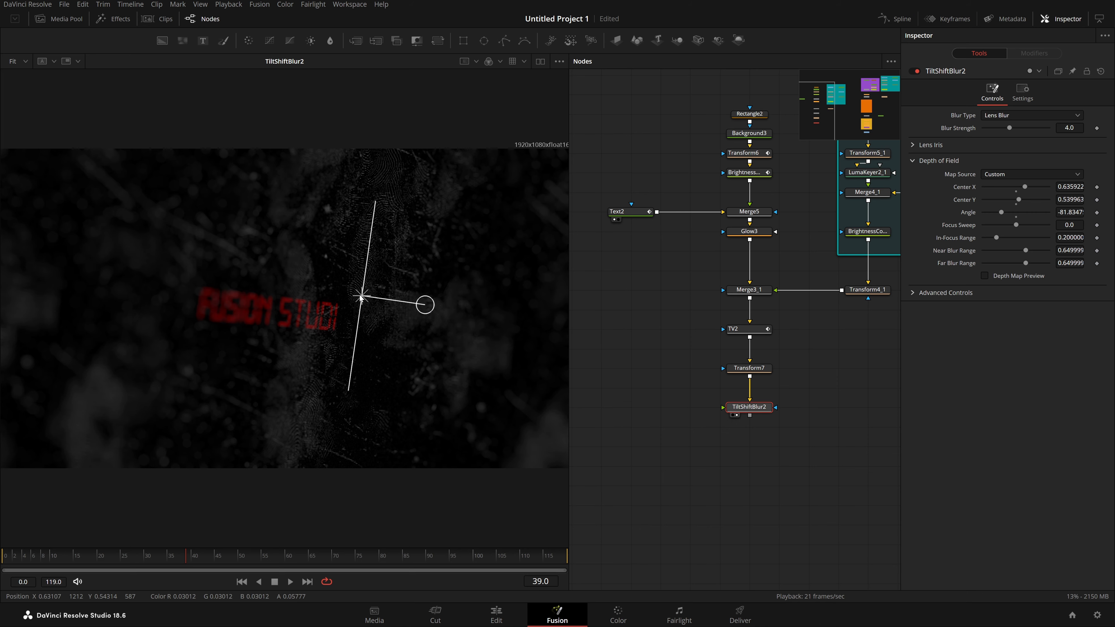
pyautogui.moveTo(1071, 187)
pyautogui.mouseDown()
pyautogui.moveTo(958, 187)
pyautogui.moveTo(1089, 187)
pyautogui.moveTo(1073, 187)
pyautogui.mouseUp()
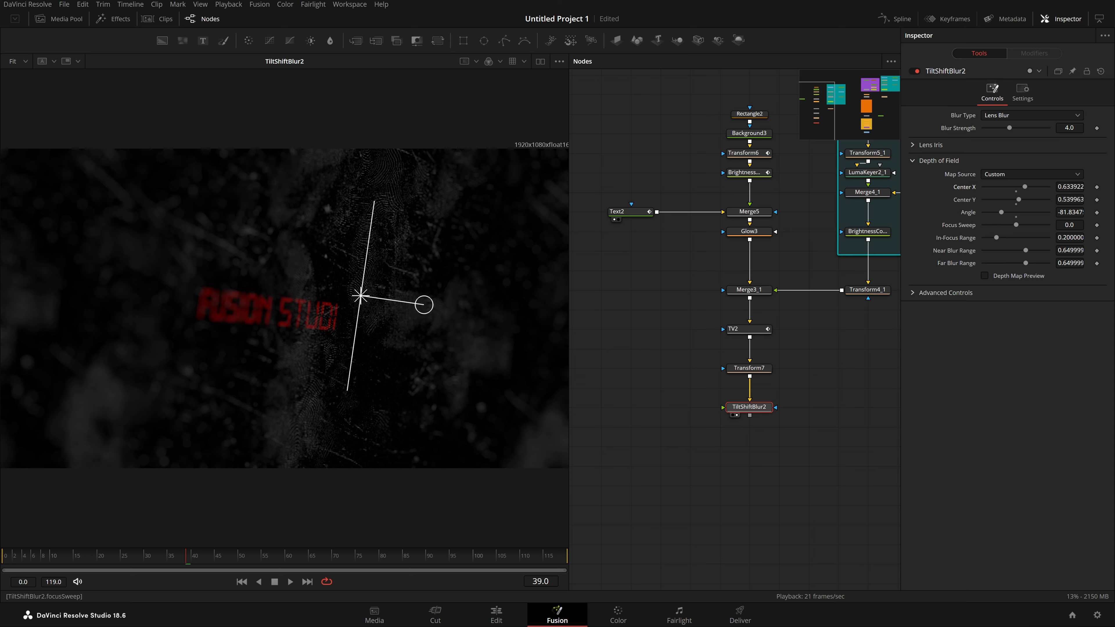
# Animate the Tilt Shift Blur's Focus Sweep from -0.671 at frame 0 to 0.082 at frame 50, and inspect the cursor closely.
pyautogui.moveTo(1070, 226); pyautogui.dragTo(896, 226)
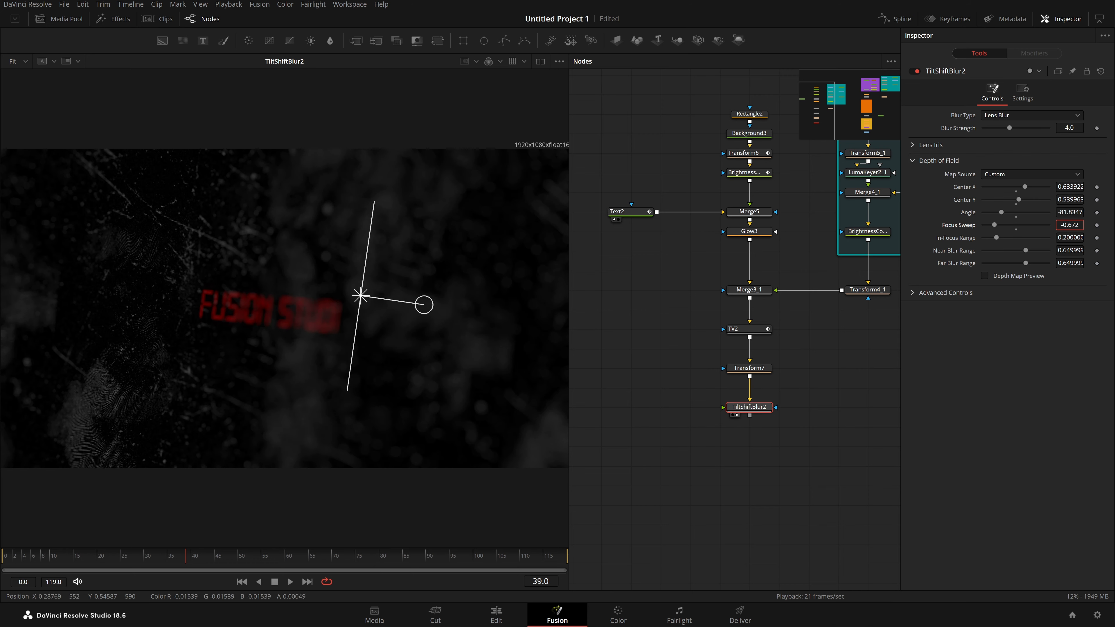
pyautogui.click(2, 556)
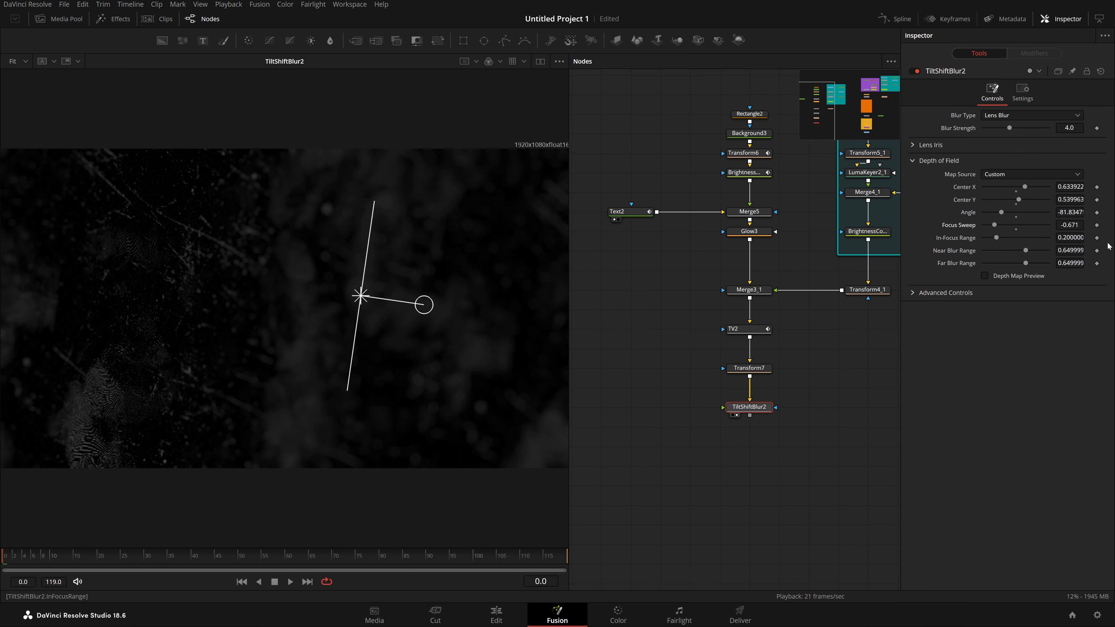
pyautogui.click(1097, 225)
pyautogui.moveTo(235, 558); pyautogui.dragTo(240, 594)
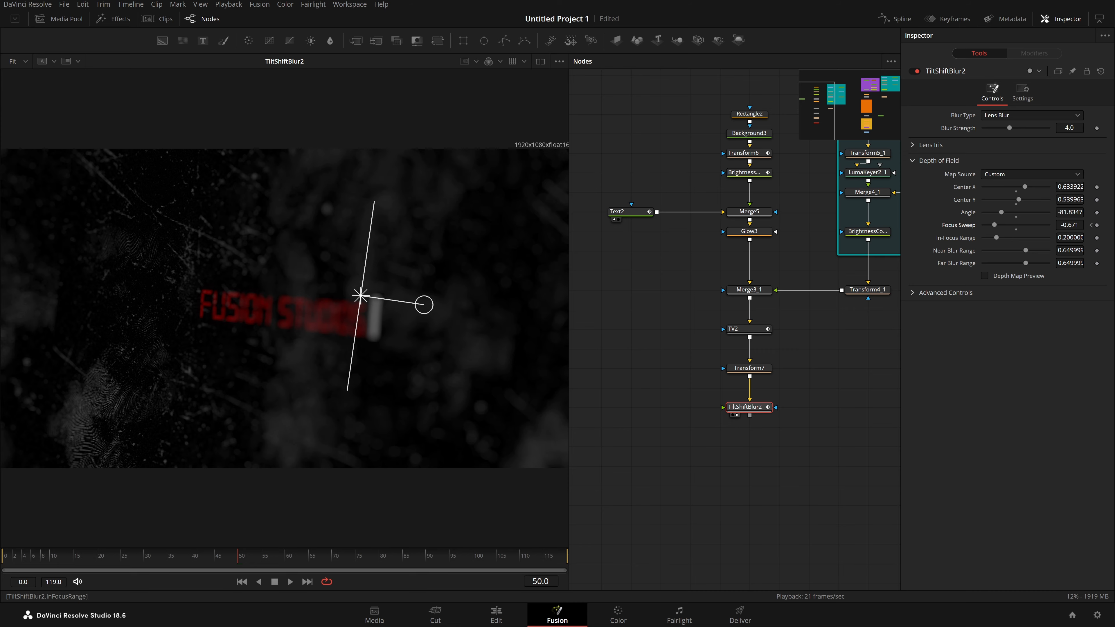
pyautogui.moveTo(994, 224); pyautogui.dragTo(1065, 224)
pyautogui.scroll(5, 373, 316)
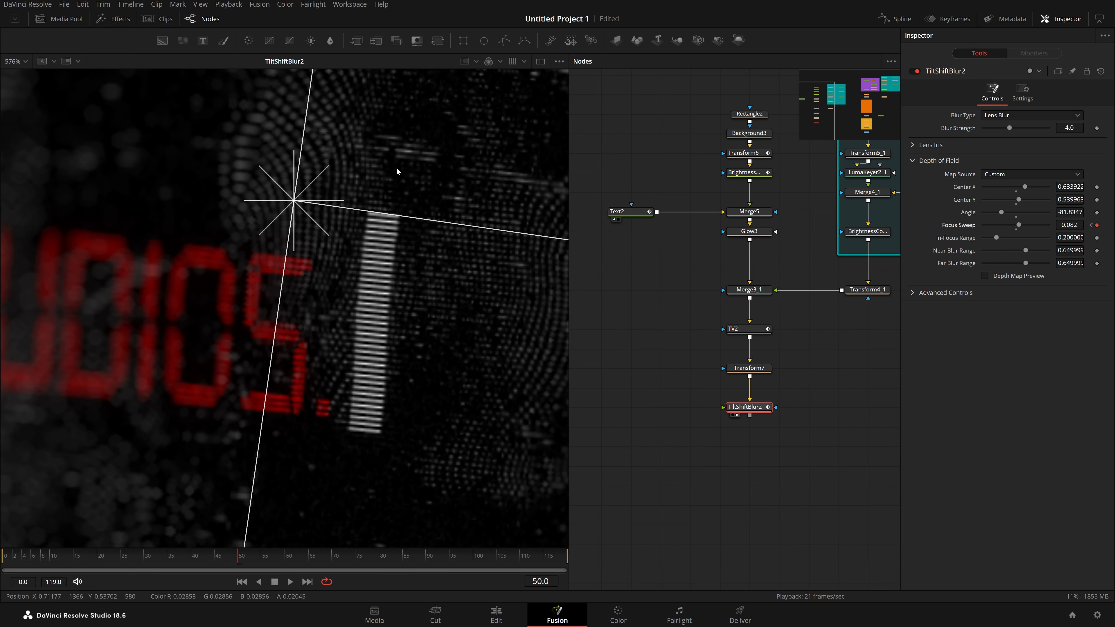
# Animate the Tilt Shift Blur's In-Focus Range from 0.2 at frame 40 to 0.482 at frame 55, checking the depth map preview.
pyautogui.moveTo(203, 574); pyautogui.dragTo(195, 575)
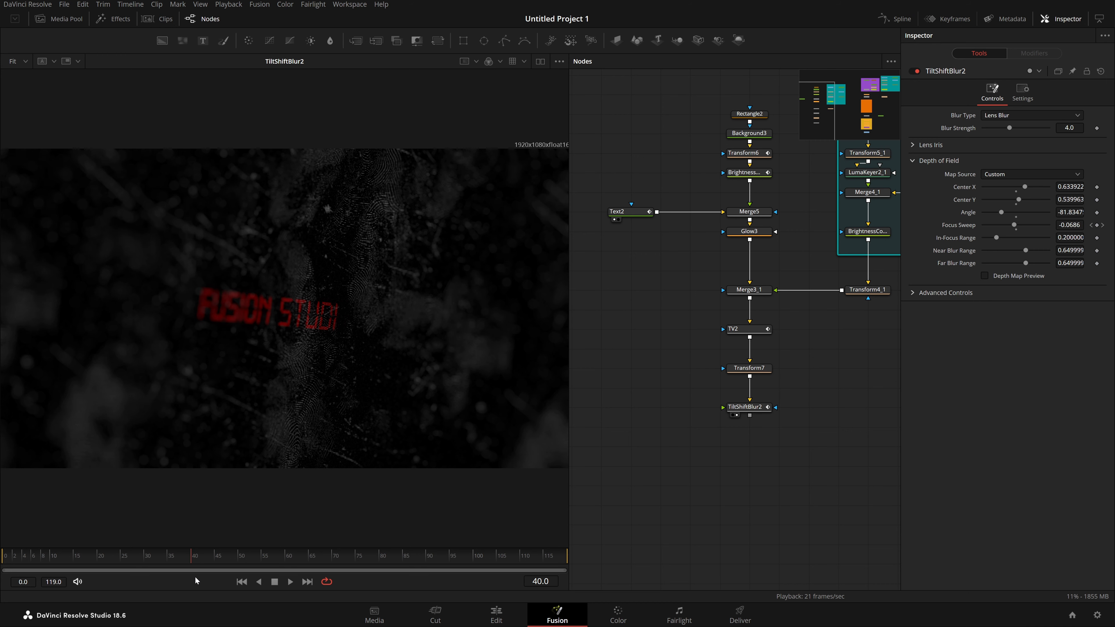
pyautogui.click(1097, 238)
pyautogui.moveTo(219, 568); pyautogui.dragTo(262, 566)
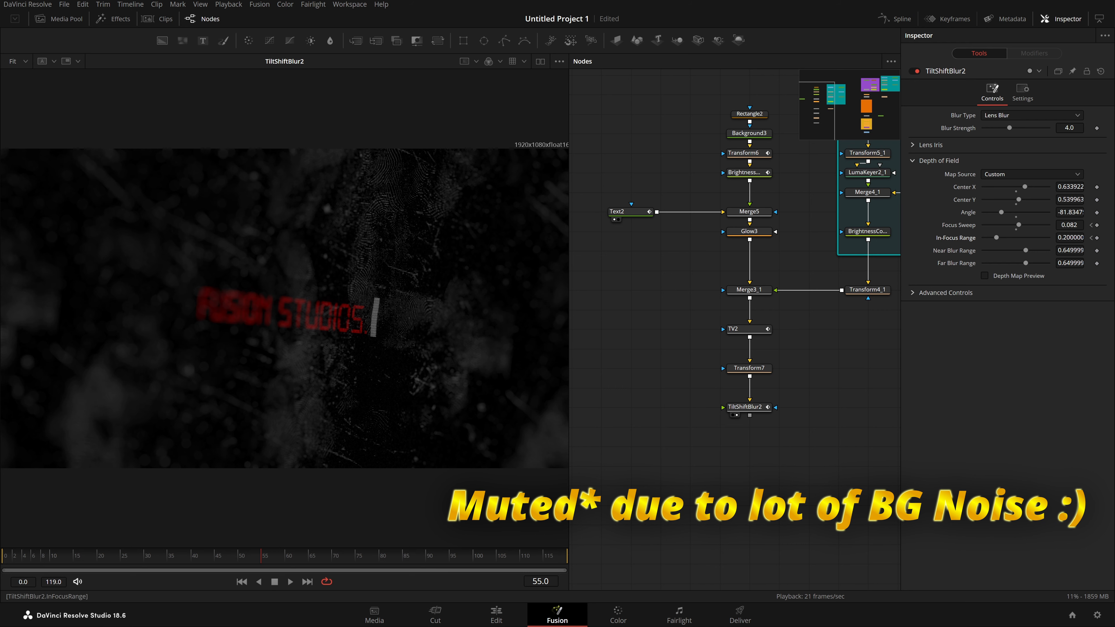
pyautogui.moveTo(997, 238); pyautogui.dragTo(1020, 237)
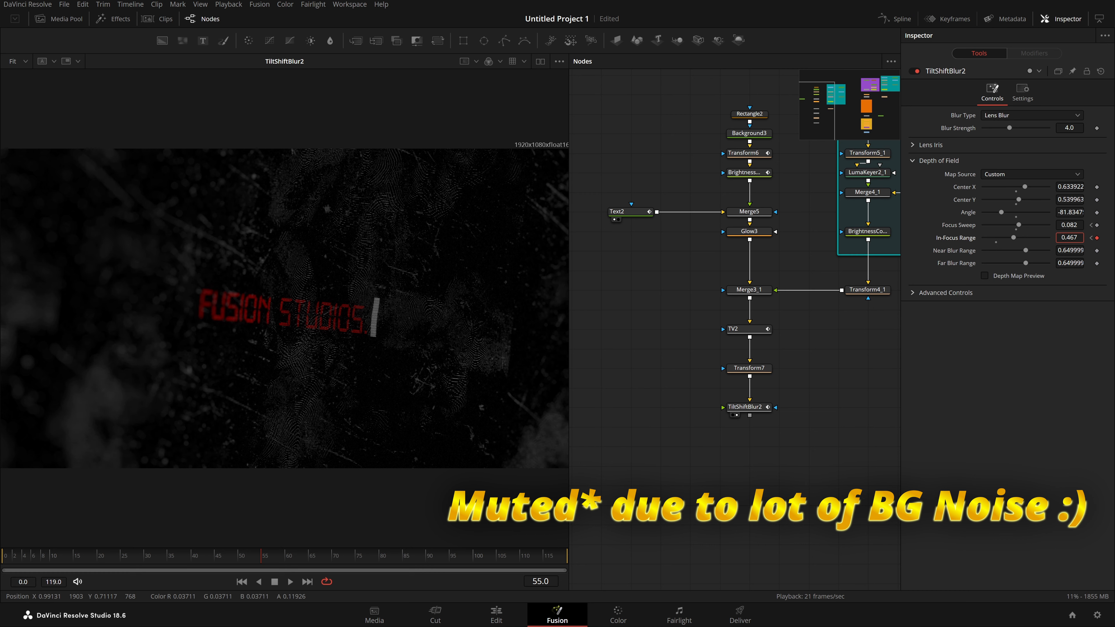
pyautogui.click(1027, 276)
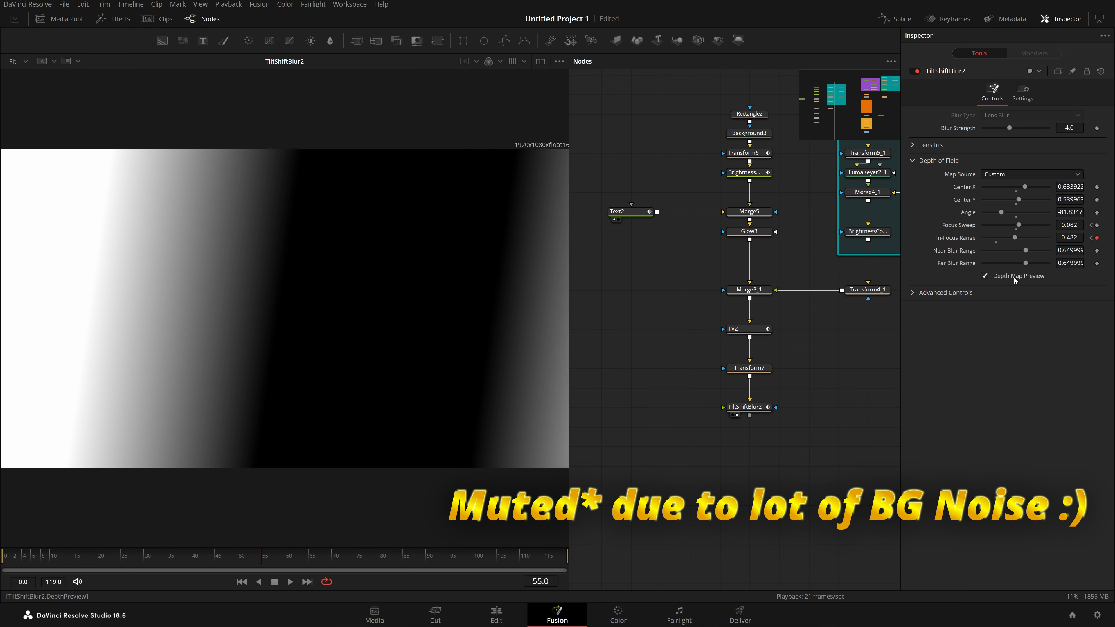
pyautogui.click(1014, 277)
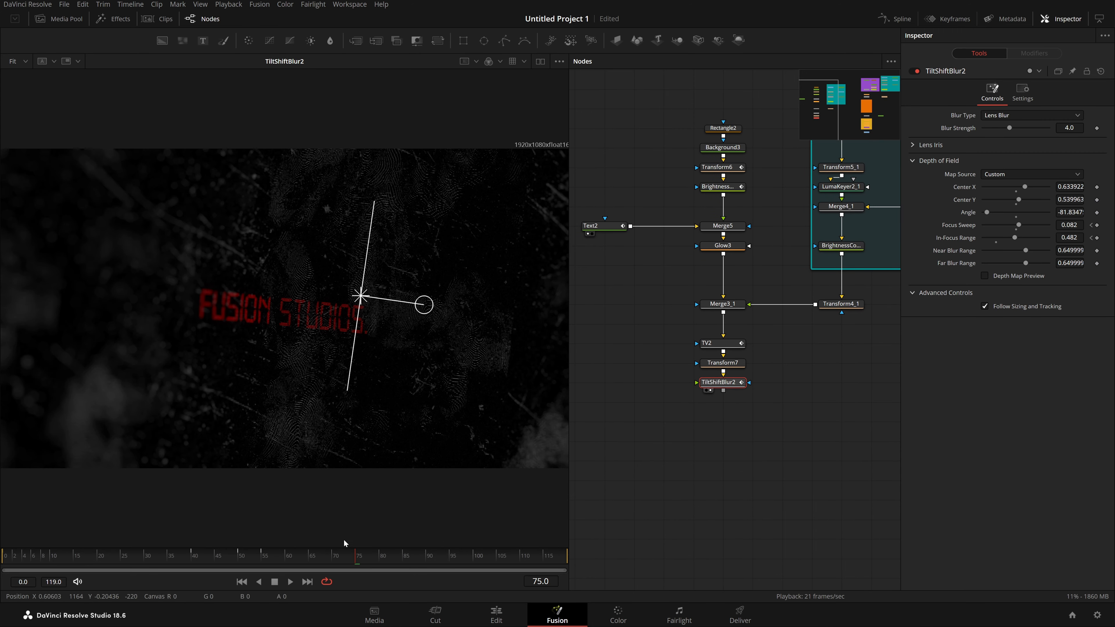
pyautogui.moveTo(343, 554); pyautogui.dragTo(1, 564)
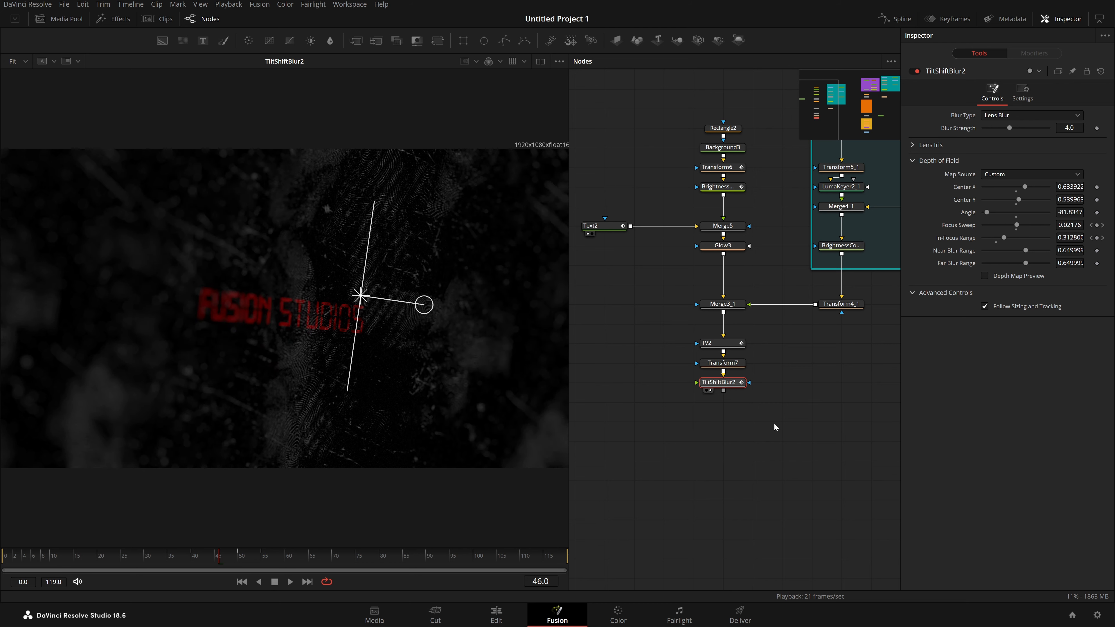
# Add a Background node below the Tilt Shift Blur and merge it with the blur's output.
pyautogui.hotkey('shift', 'space')
pyautogui.write('bg')
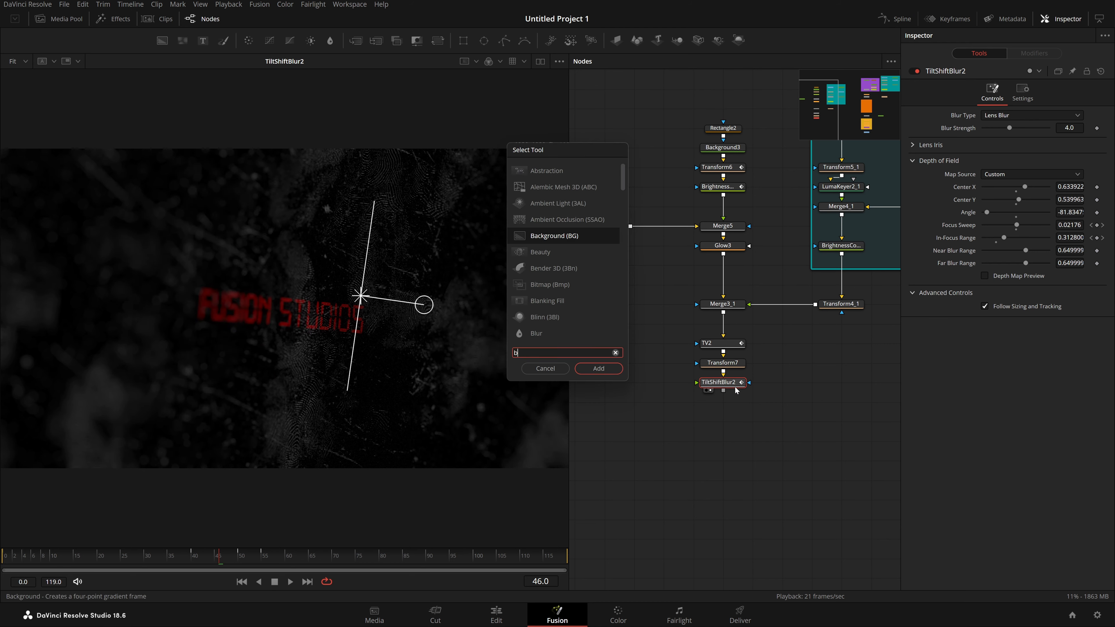
pyautogui.press('Return')
pyautogui.moveTo(856, 385); pyautogui.dragTo(590, 444)
pyautogui.moveTo(874, 170); pyautogui.dragTo(697, 448)
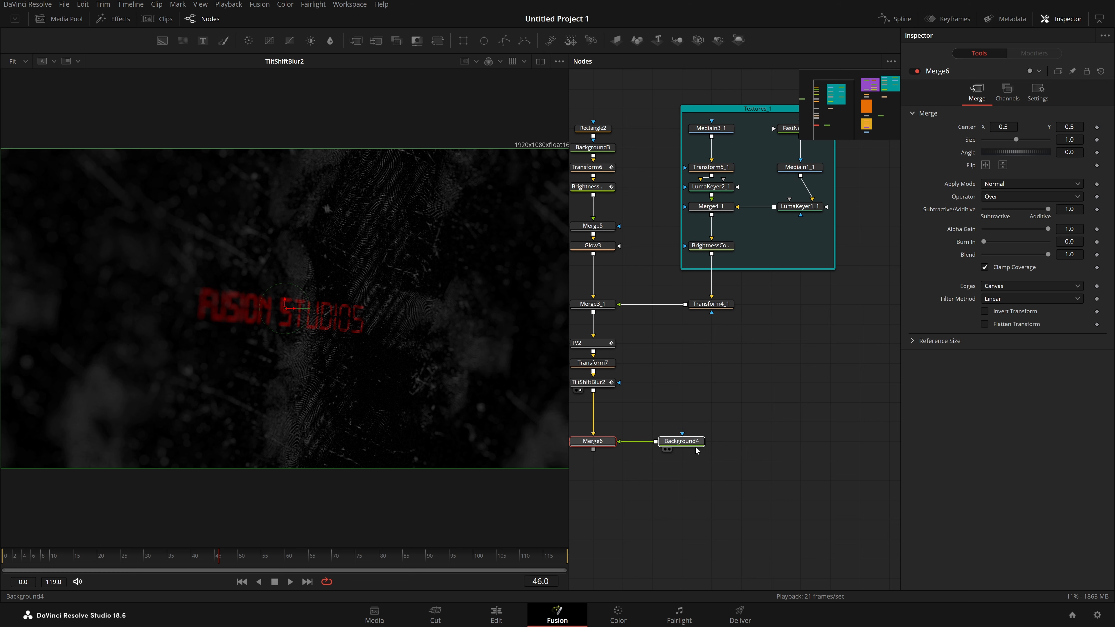
# Show the new Merge in the viewer, swap its inputs so the Background lies behind, and tint the Background dark blue-grey.
pyautogui.click(641, 438)
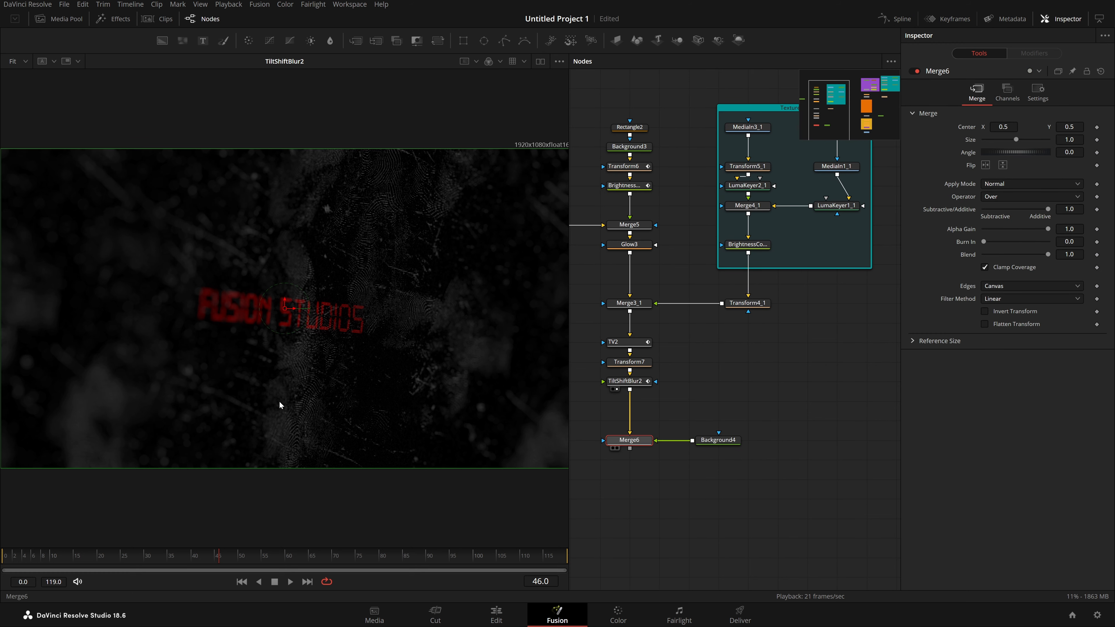
pyautogui.press('1')
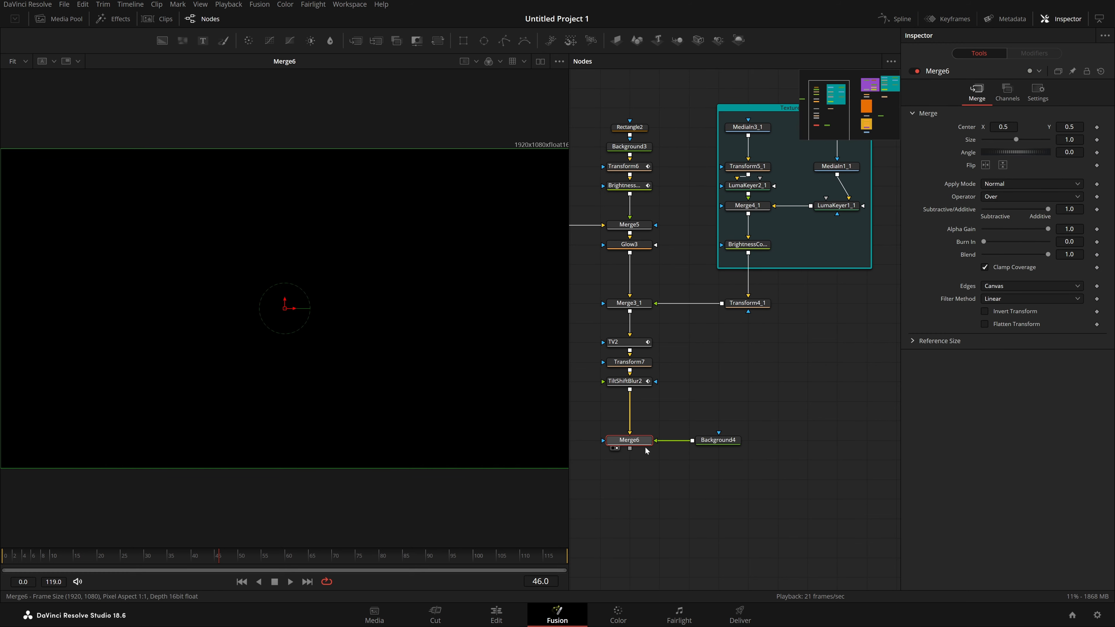
pyautogui.hotkey('ctrl', 't')
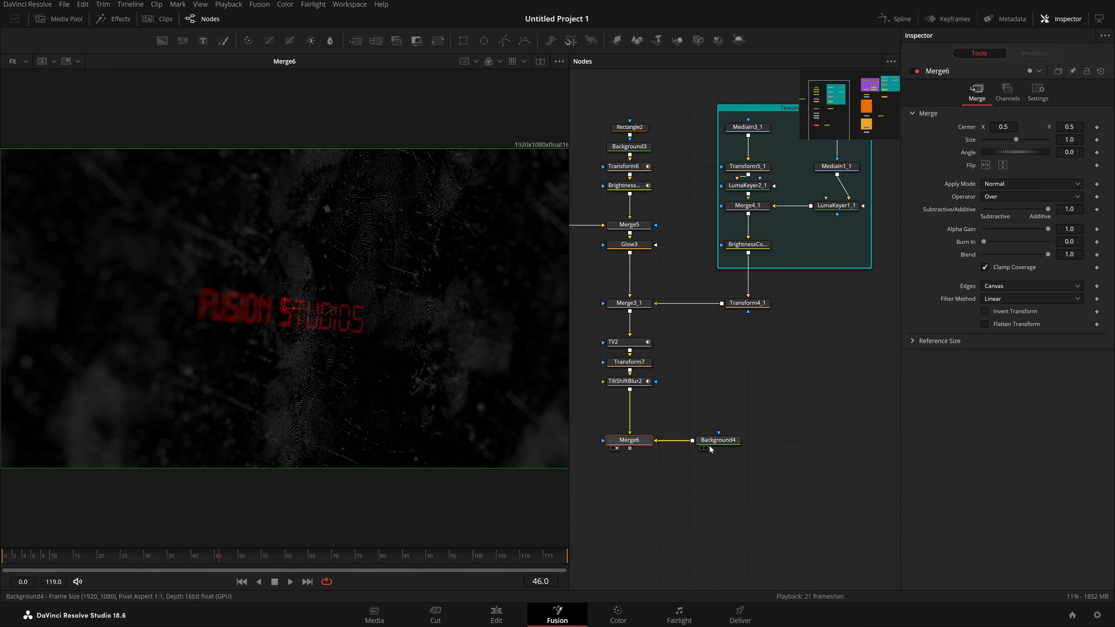
pyautogui.click(713, 442)
pyautogui.click(1012, 176)
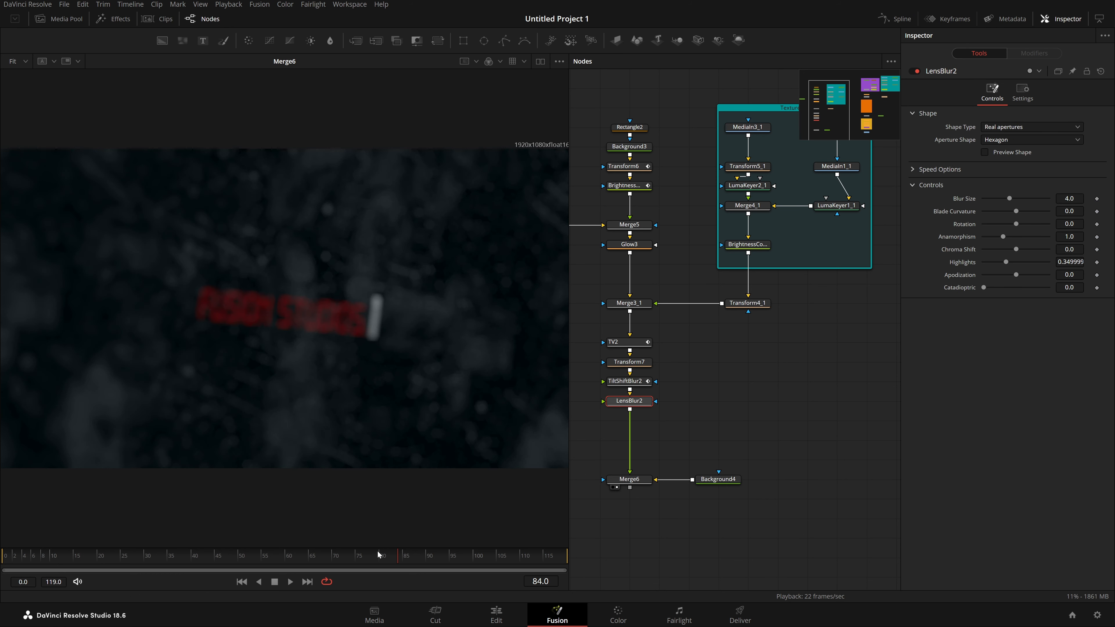
# Show the Lens Blur node in the viewer and keyframe its Blur Size at 0 on frames 10 and 15.
pyautogui.moveTo(385, 558); pyautogui.dragTo(51, 565)
pyautogui.press('1')
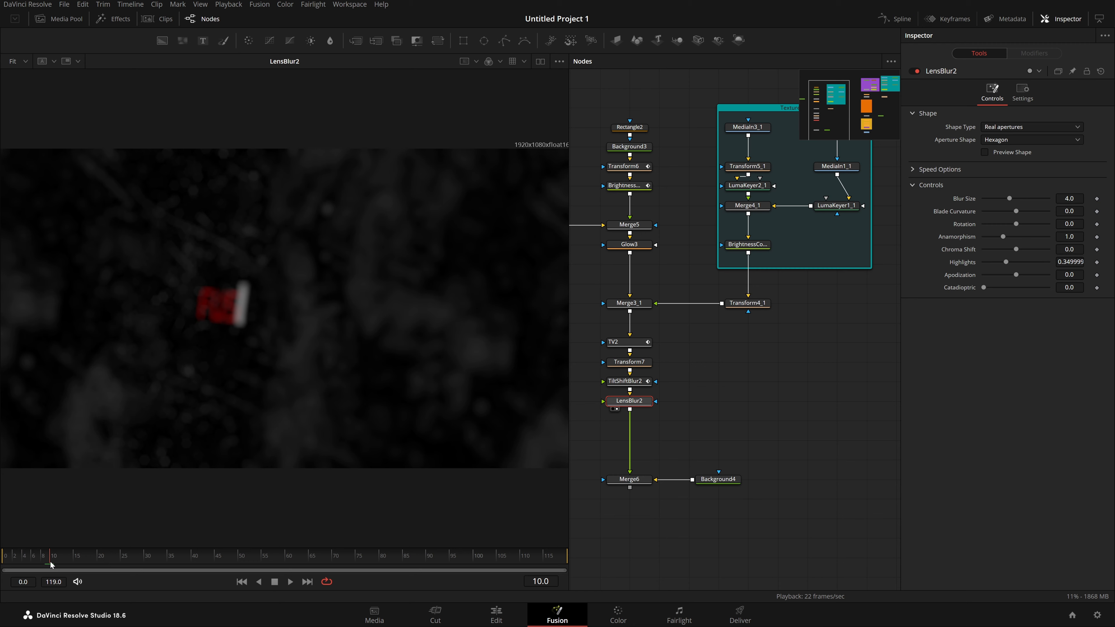
pyautogui.click(1096, 199)
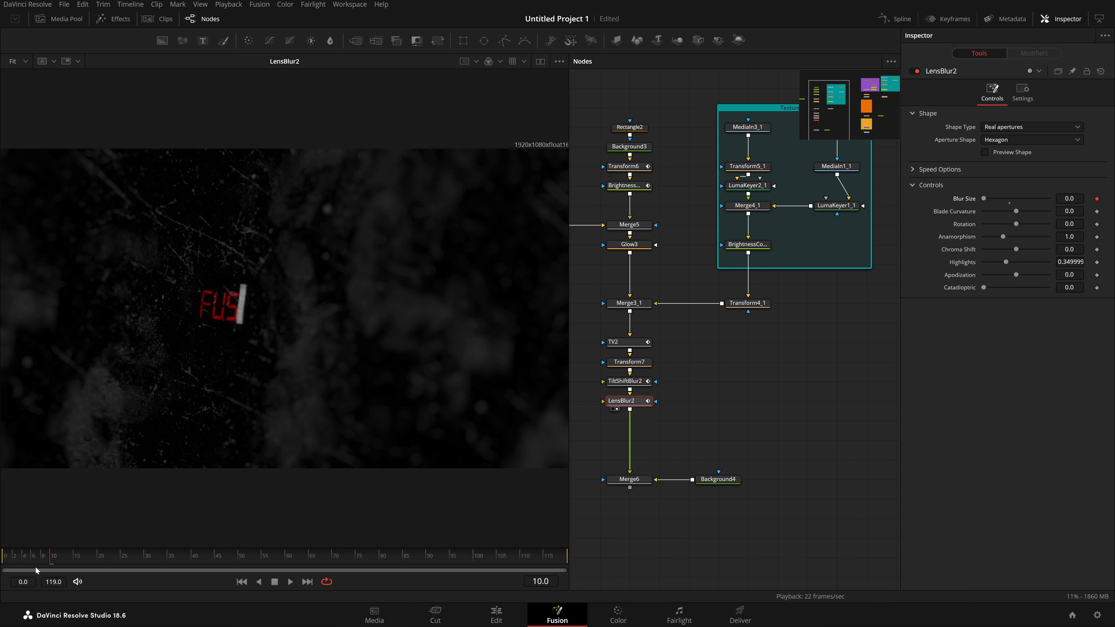
pyautogui.click(61, 561)
pyautogui.click(75, 562)
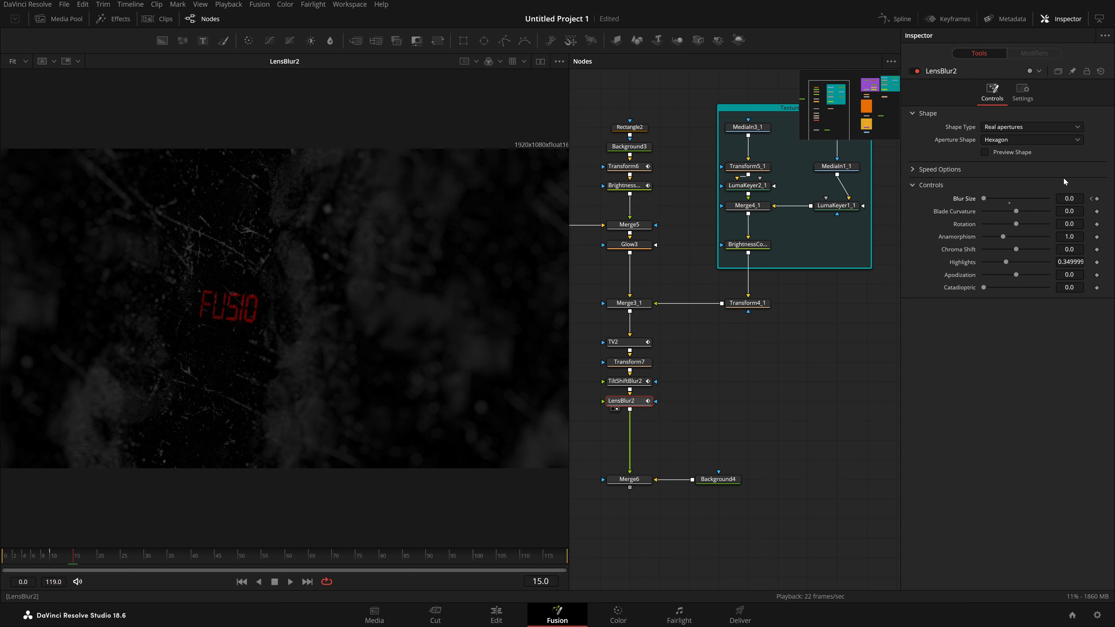
# At frame 12, keyframe the Lens Blur's Blur Size at 3 and raise it to 4.
pyautogui.moveTo(66, 558); pyautogui.dragTo(61, 560)
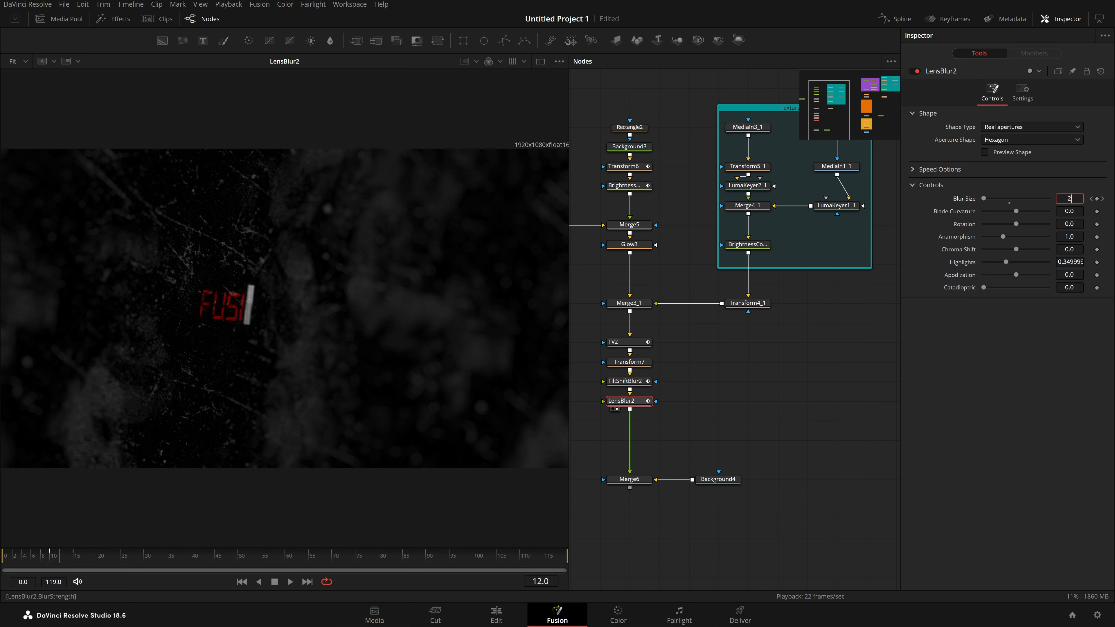
pyautogui.press('Tab')
pyautogui.write('3')
pyautogui.press('Tab')
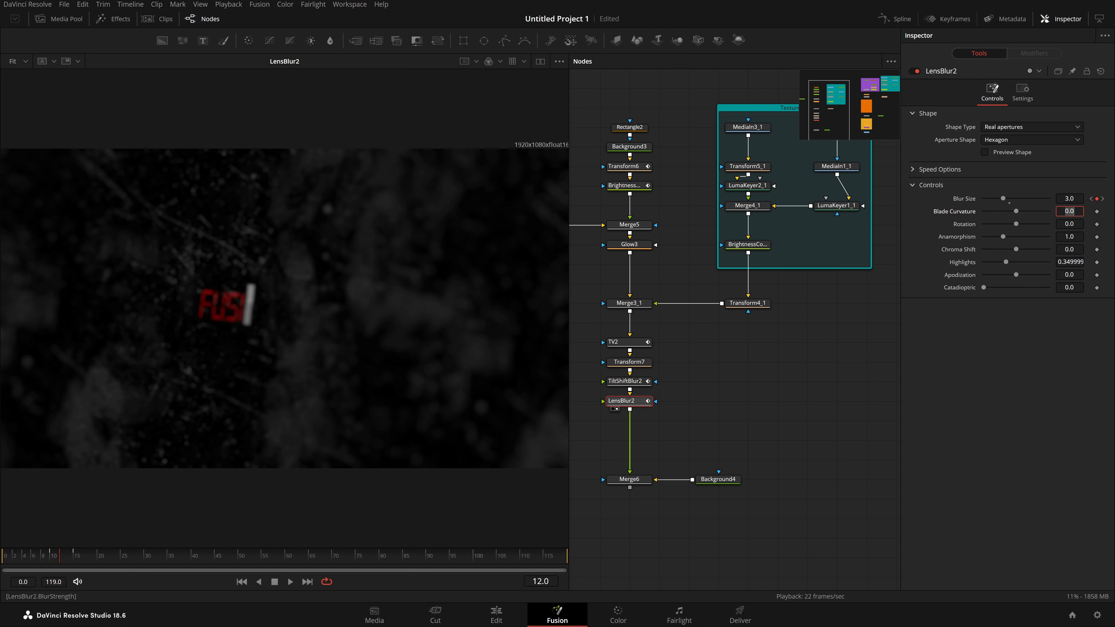
pyautogui.click(833, 381)
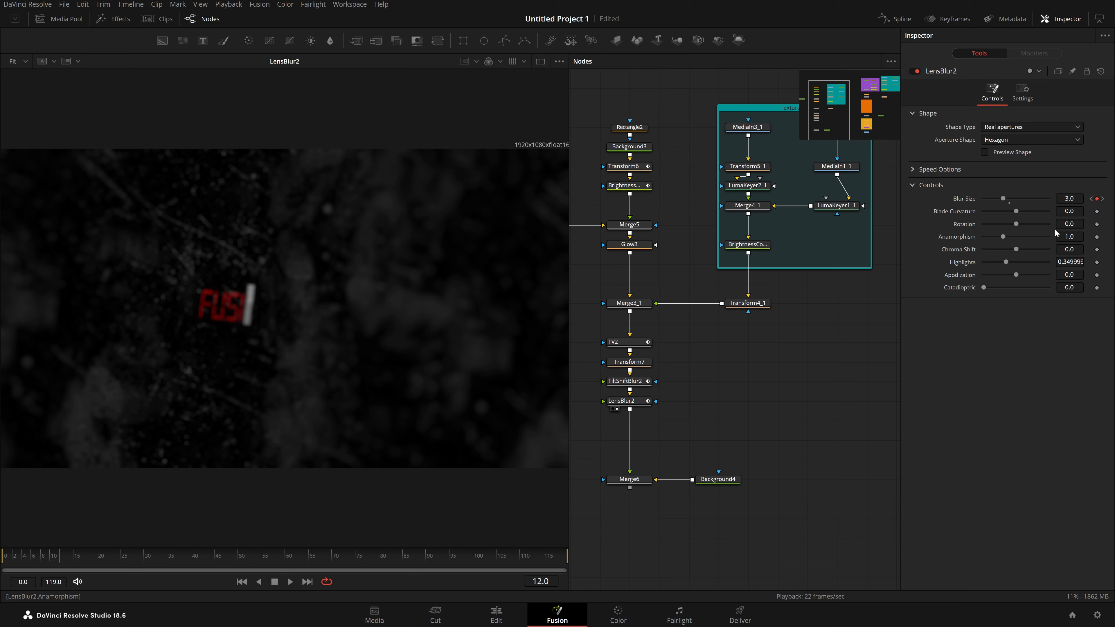
pyautogui.click(1009, 203)
# Preview the defocus pulse from the first frame, raise the Blur Size at frame 12 to 6.1, and play the result.
pyautogui.press('Home')
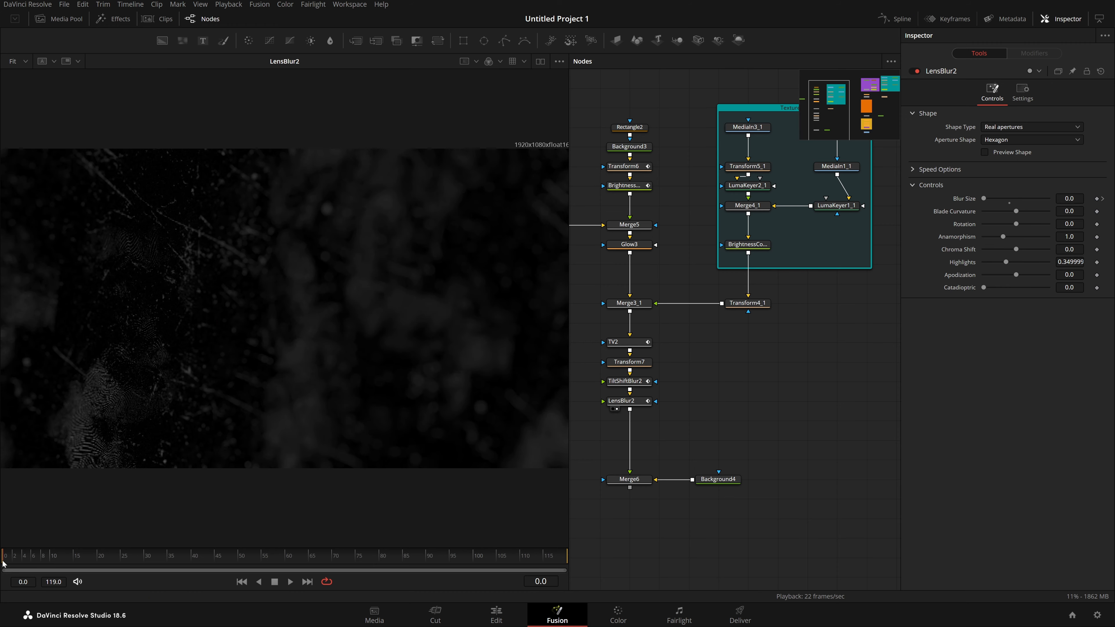
pyautogui.click(637, 400)
pyautogui.press('space')
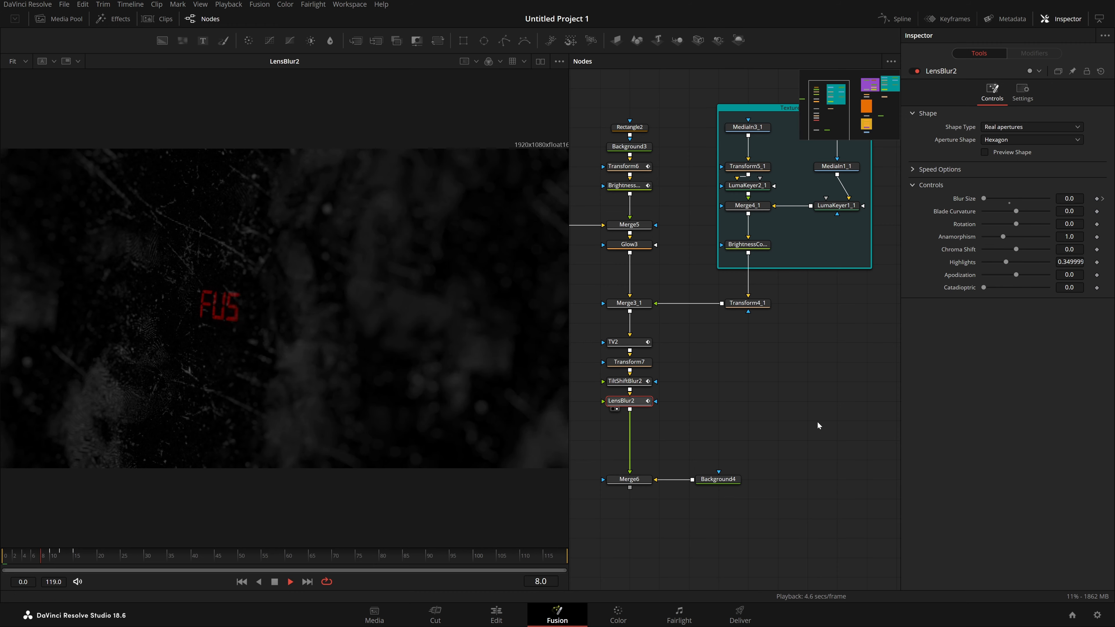
pyautogui.click(12, 556)
pyautogui.moveTo(11, 556); pyautogui.dragTo(60, 562)
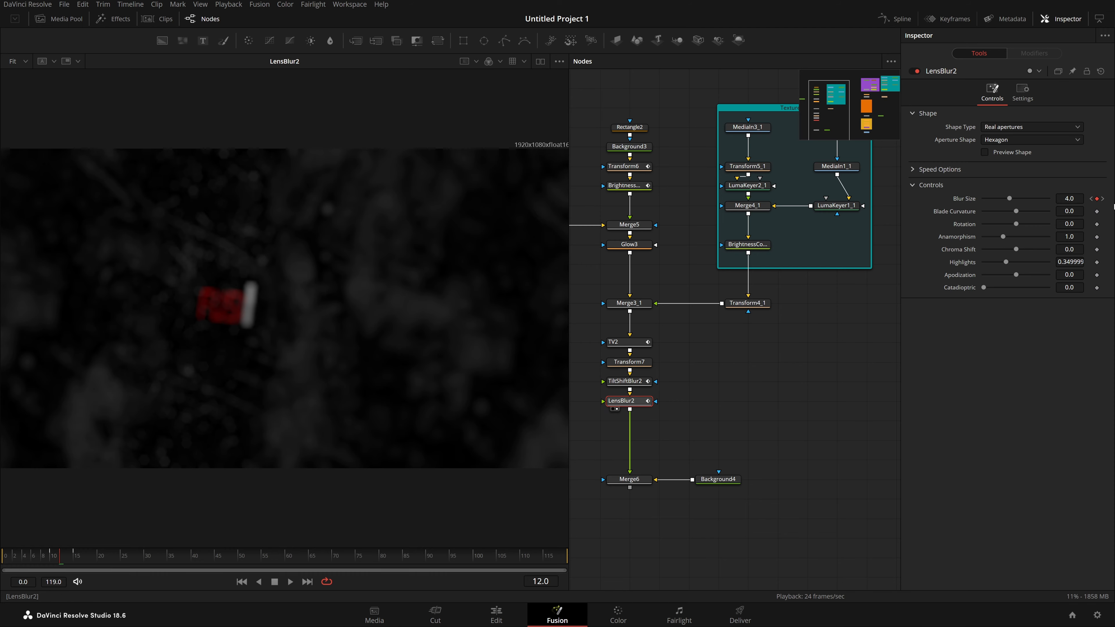
pyautogui.moveTo(1069, 198); pyautogui.dragTo(1081, 198)
pyautogui.click(742, 397)
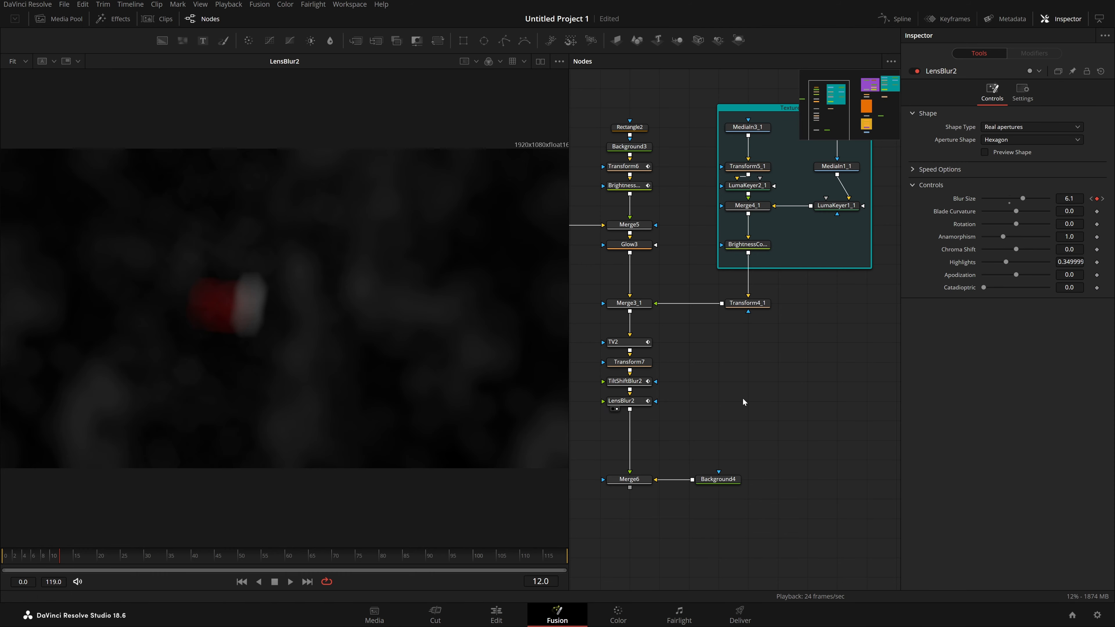
pyautogui.press('space')
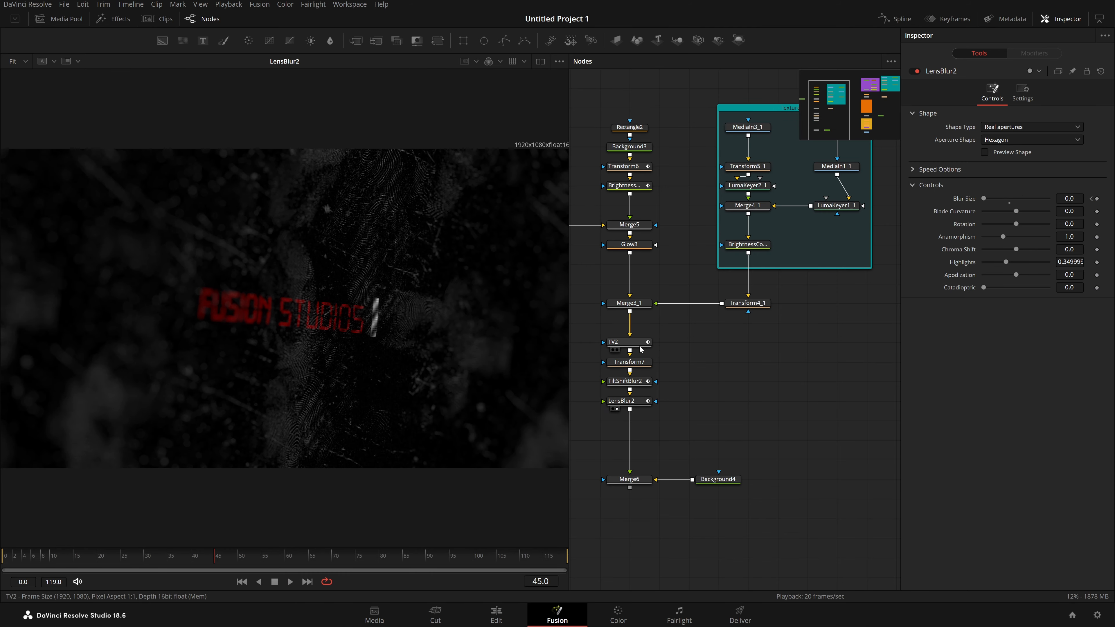
# Step through the Blur Size keyframes, set the frame 12 value to about 5, and replay the defocus pulse.
pyautogui.click(625, 400)
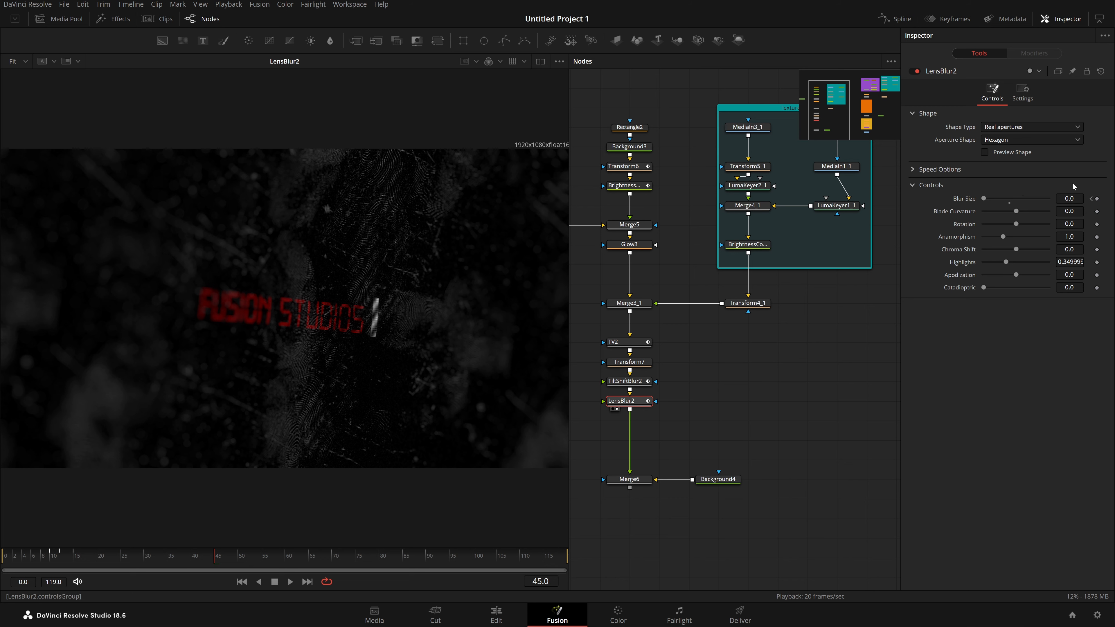
pyautogui.click(1091, 199)
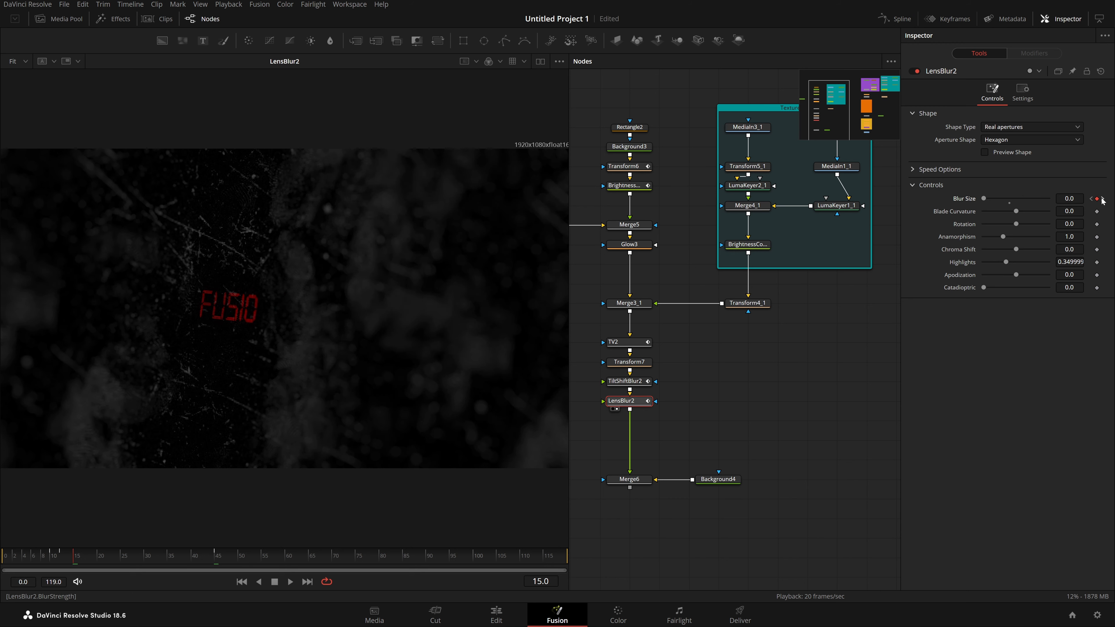
pyautogui.click(1102, 199)
pyautogui.click(1092, 200)
pyautogui.click(1092, 200)
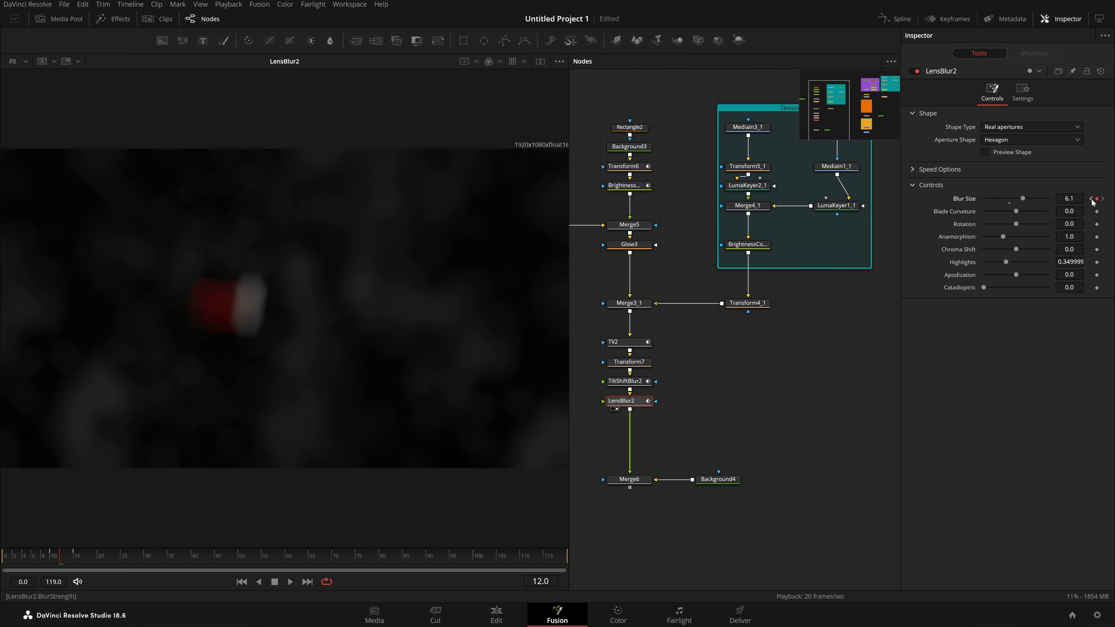
pyautogui.click(761, 359)
pyautogui.press('space')
pyautogui.press('space')
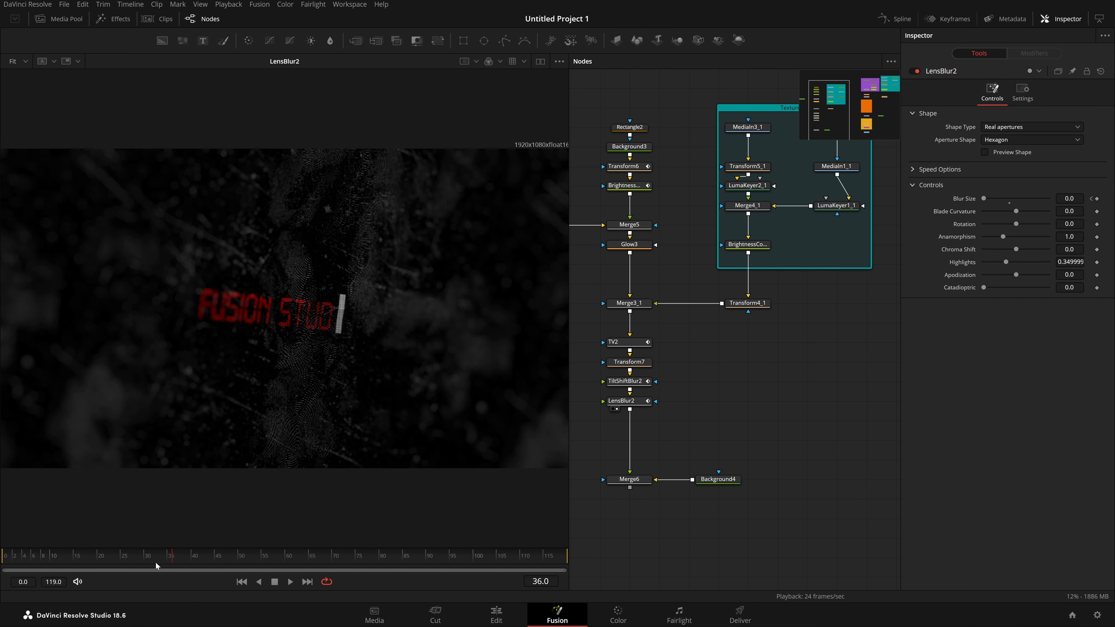
pyautogui.moveTo(155, 562); pyautogui.dragTo(61, 563)
pyautogui.press('space')
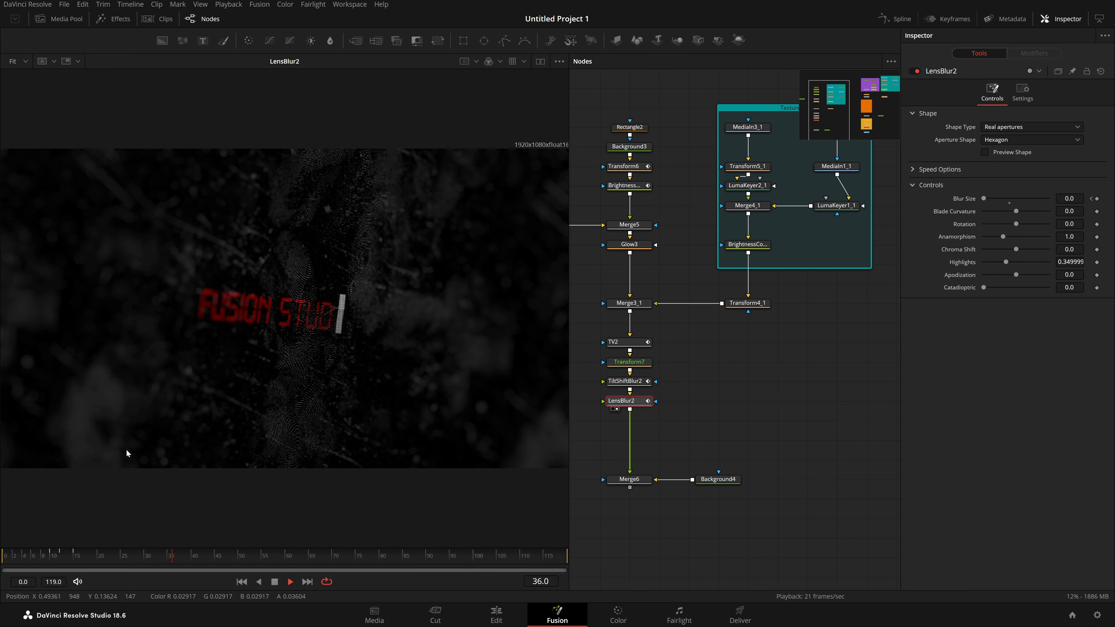
pyautogui.click(21, 562)
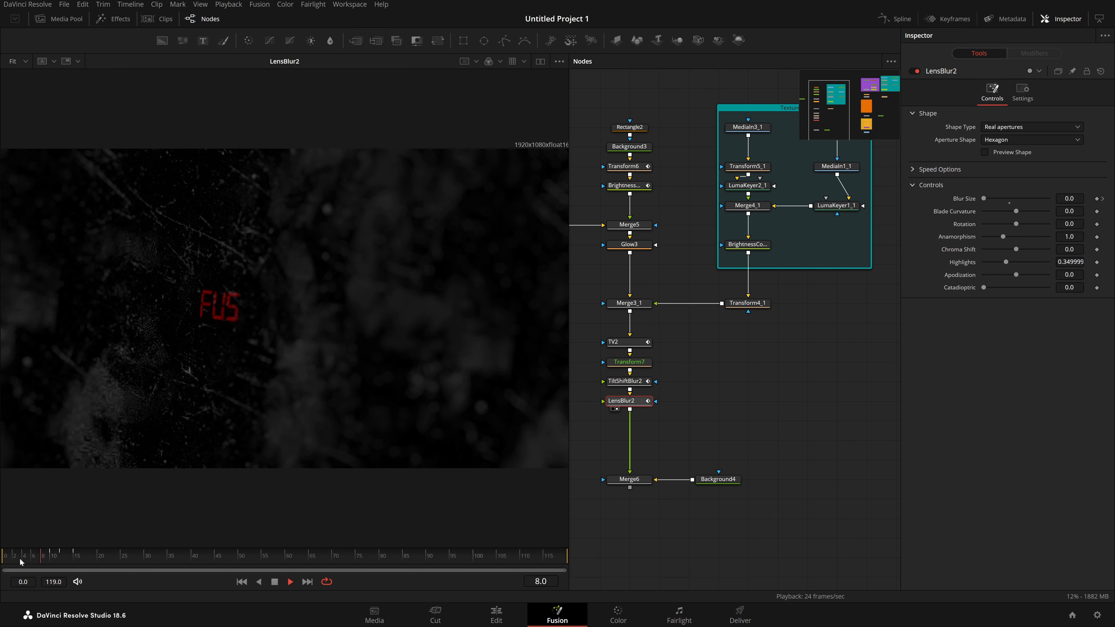
pyautogui.press('space')
# Open the spline editor, display the Lens Blur's Blur Size curve fitted to view, and check the editor's display options.
pyautogui.click(880, 19)
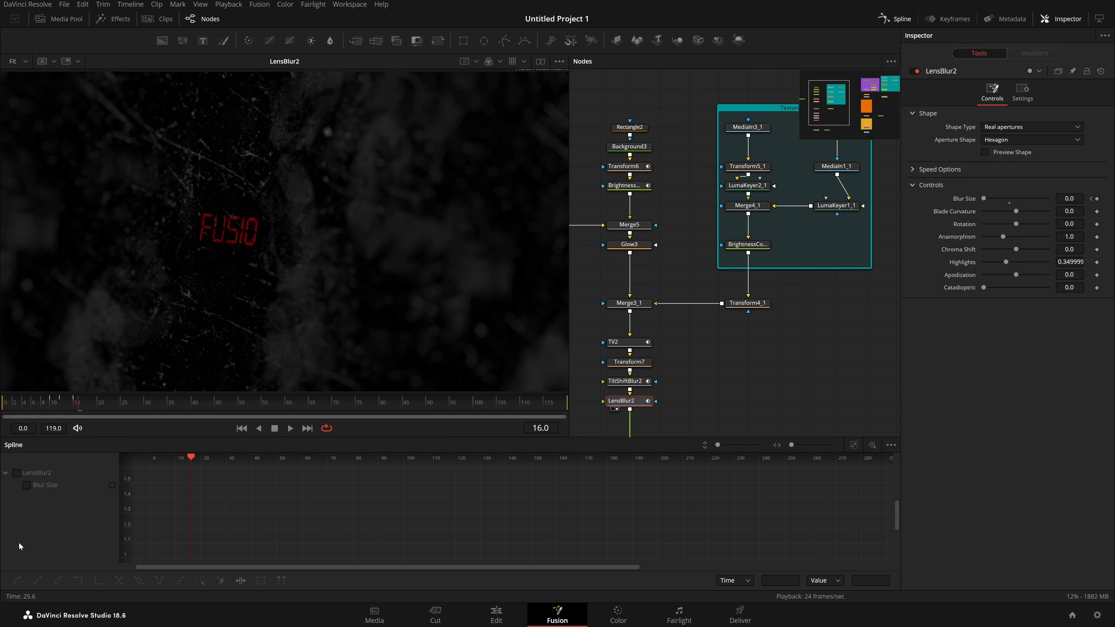
pyautogui.click(16, 473)
pyautogui.click(854, 444)
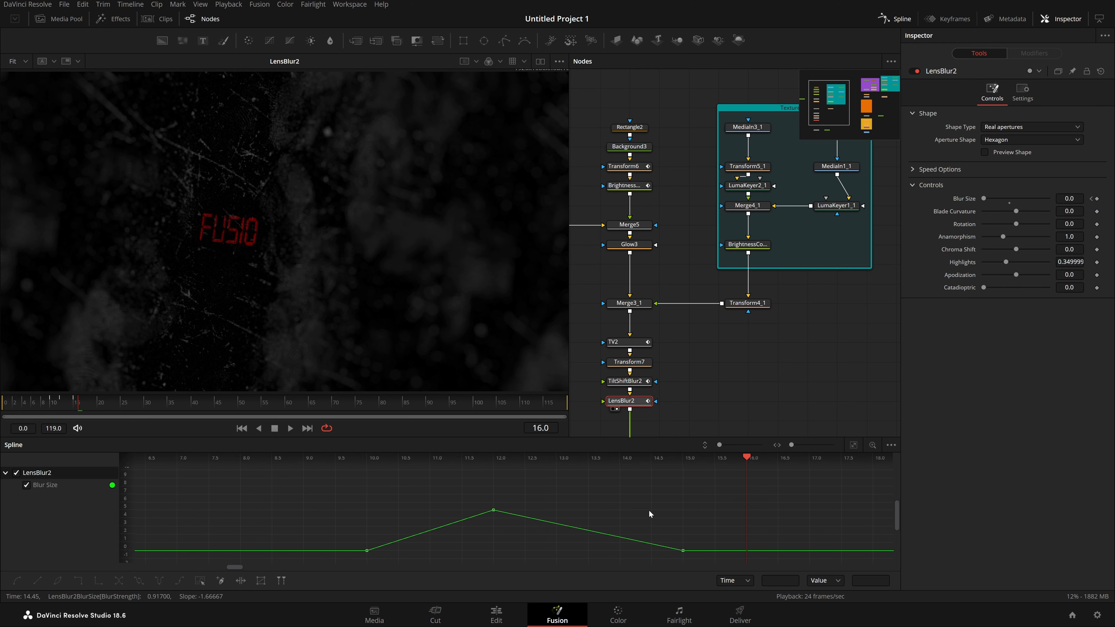
pyautogui.moveTo(693, 462); pyautogui.dragTo(576, 458)
pyautogui.moveTo(735, 525); pyautogui.dragTo(425, 518)
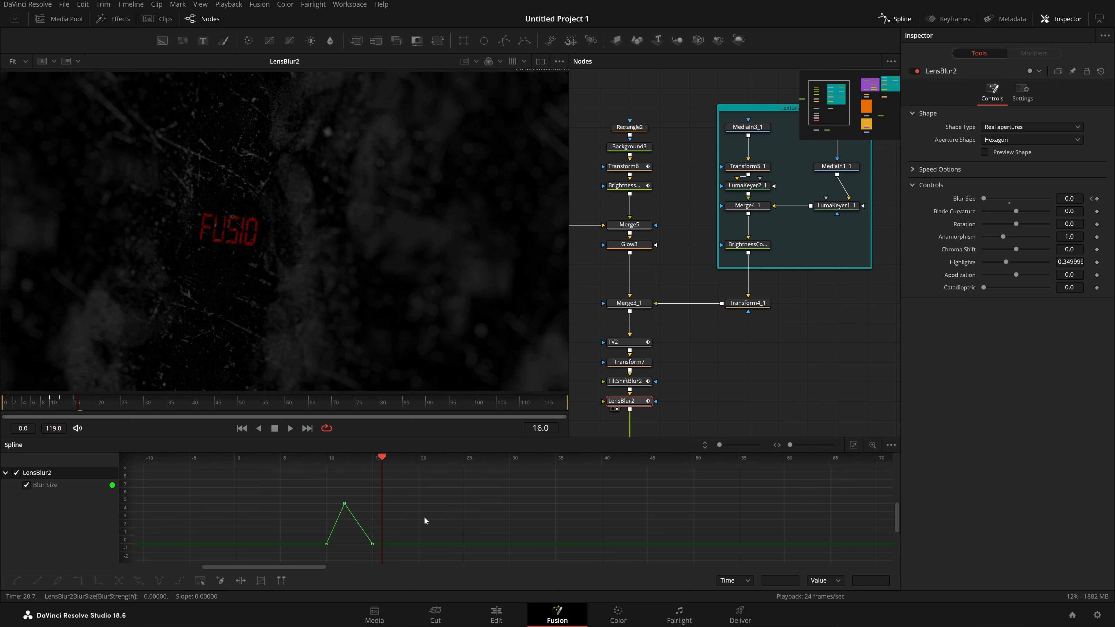
pyautogui.click(891, 446)
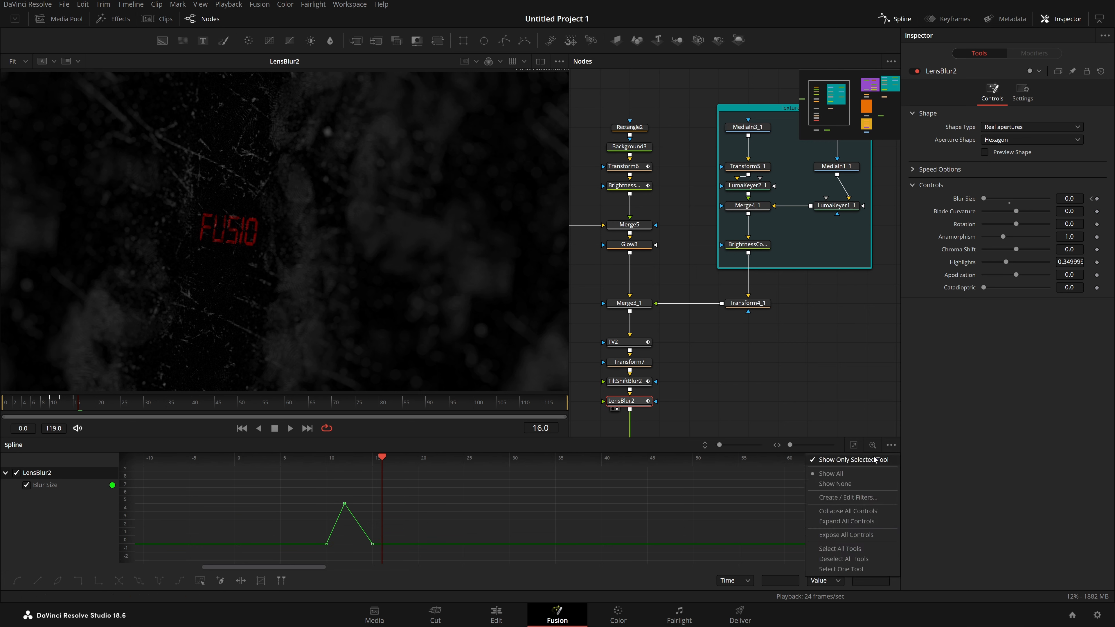
pyautogui.click(692, 492)
# Smooth all the Blur Size keyframes on the Lens Blur curve and play the animation from the start.
pyautogui.moveTo(472, 486); pyautogui.dragTo(198, 571)
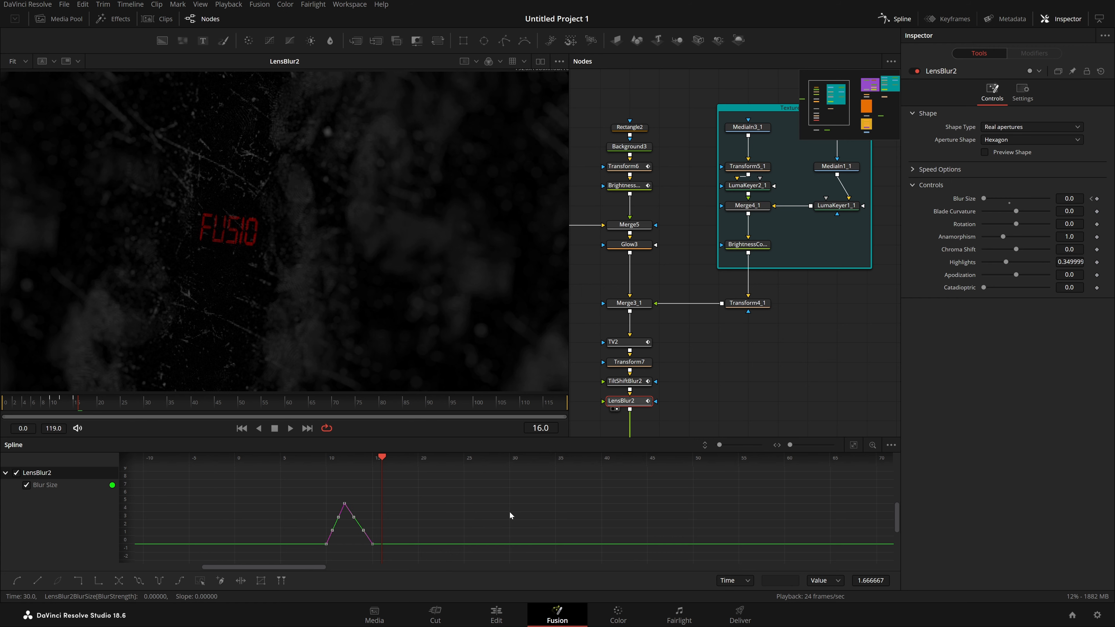
pyautogui.hotkey('shift', 's')
pyautogui.moveTo(76, 408); pyautogui.dragTo(1, 406)
pyautogui.press('space')
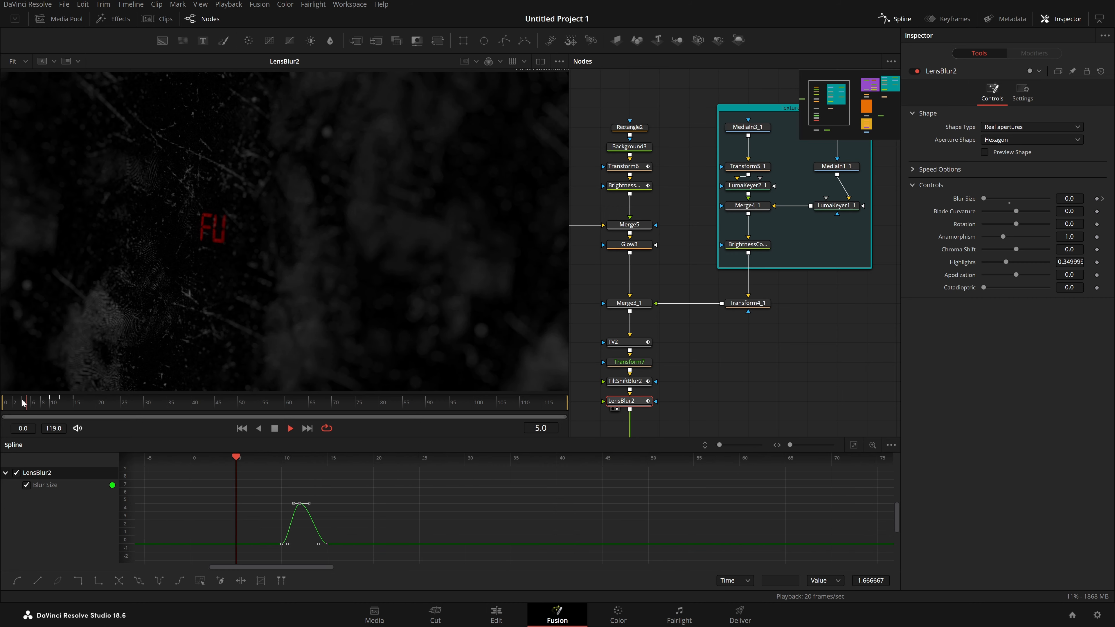
# Add a second smoothed Blur Size pulse to LensBlur2 with keyframes at frames 23, 25 and 28, and play the animation back.
pyautogui.click(97, 407)
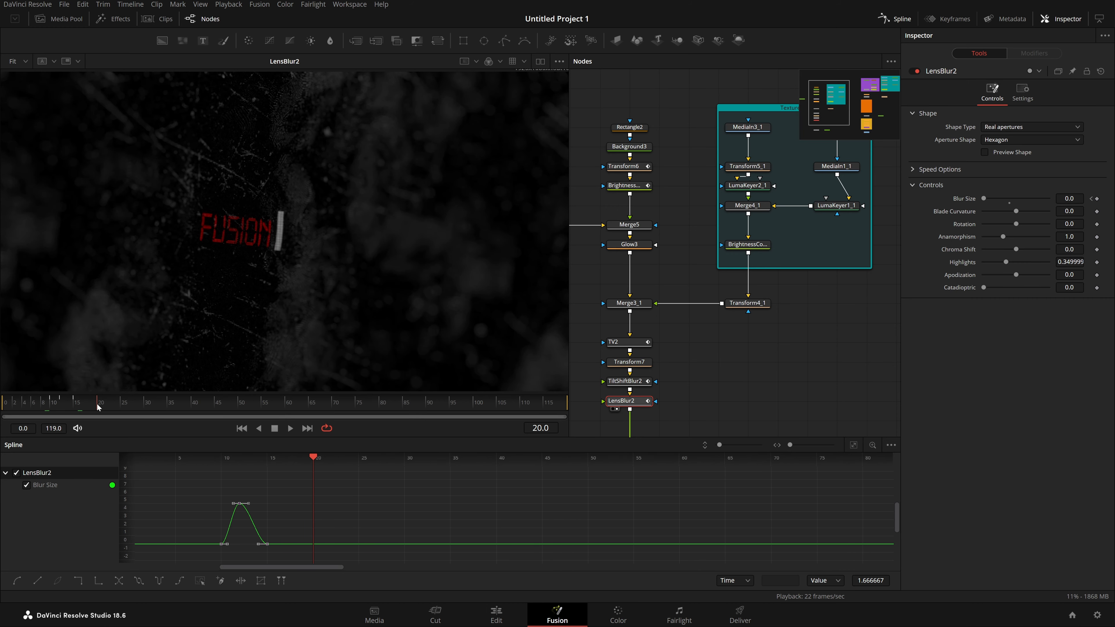
pyautogui.moveTo(97, 407); pyautogui.dragTo(111, 410)
pyautogui.click(329, 545)
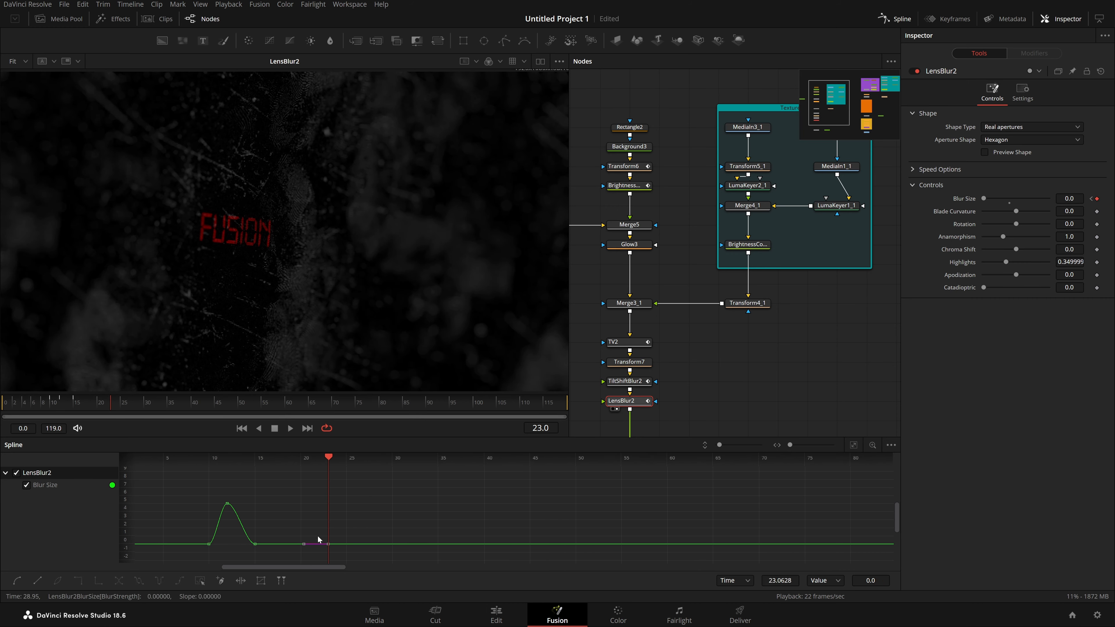
pyautogui.click(375, 544)
pyautogui.moveTo(348, 543); pyautogui.dragTo(345, 525)
pyautogui.moveTo(420, 486); pyautogui.dragTo(283, 564)
pyautogui.press('s')
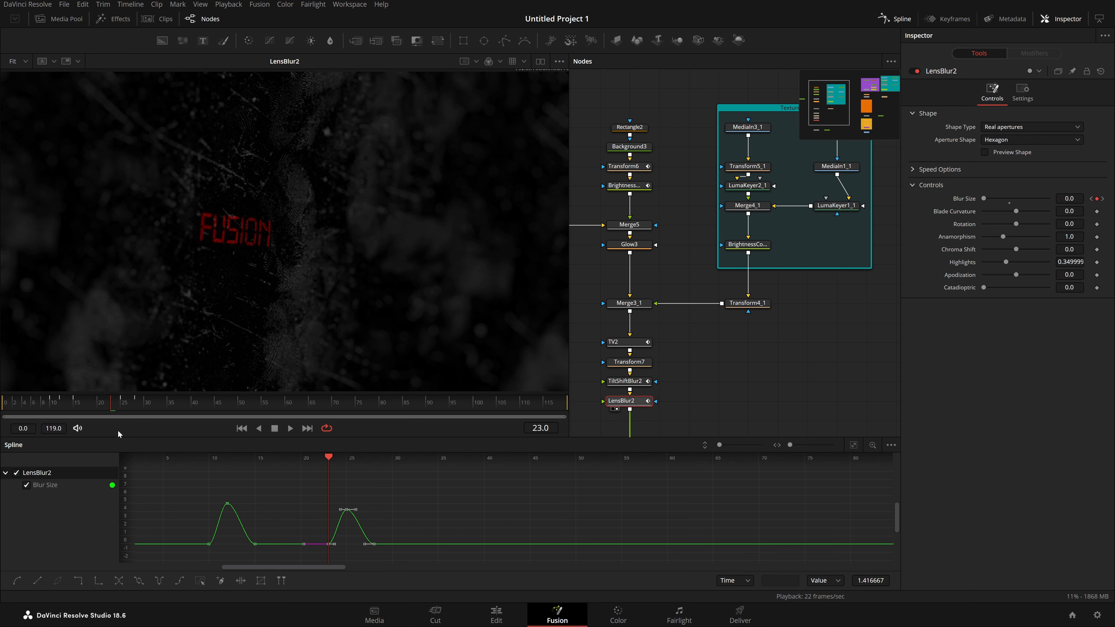
pyautogui.moveTo(63, 406); pyautogui.dragTo(1, 417)
pyautogui.press('space')
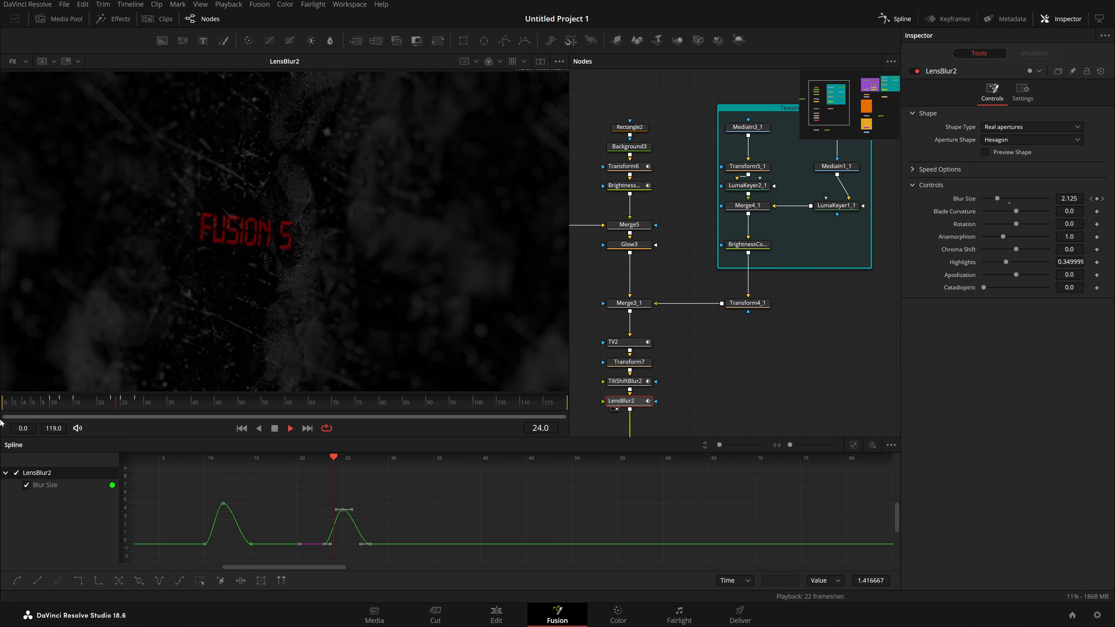
pyautogui.press('space')
# Raise the second Blur Size peak at frame 25 to 7.0, lower the first peak at frame 12 to 3.66, and preview.
pyautogui.moveTo(257, 530); pyautogui.dragTo(289, 514)
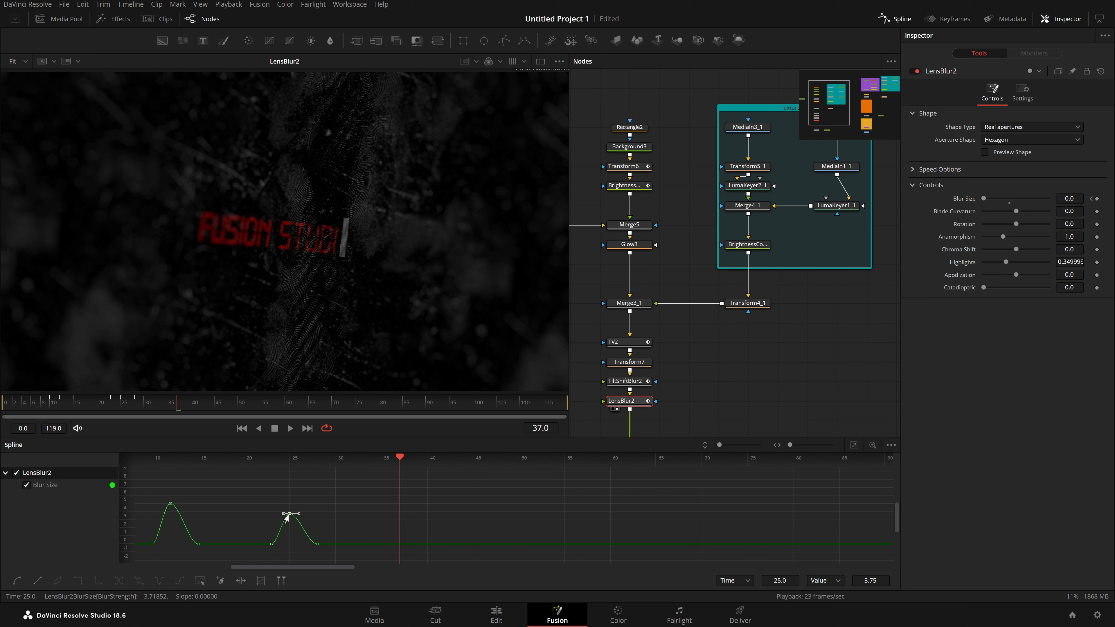
pyautogui.moveTo(315, 519); pyautogui.dragTo(363, 480)
pyautogui.scroll(2, 349, 516)
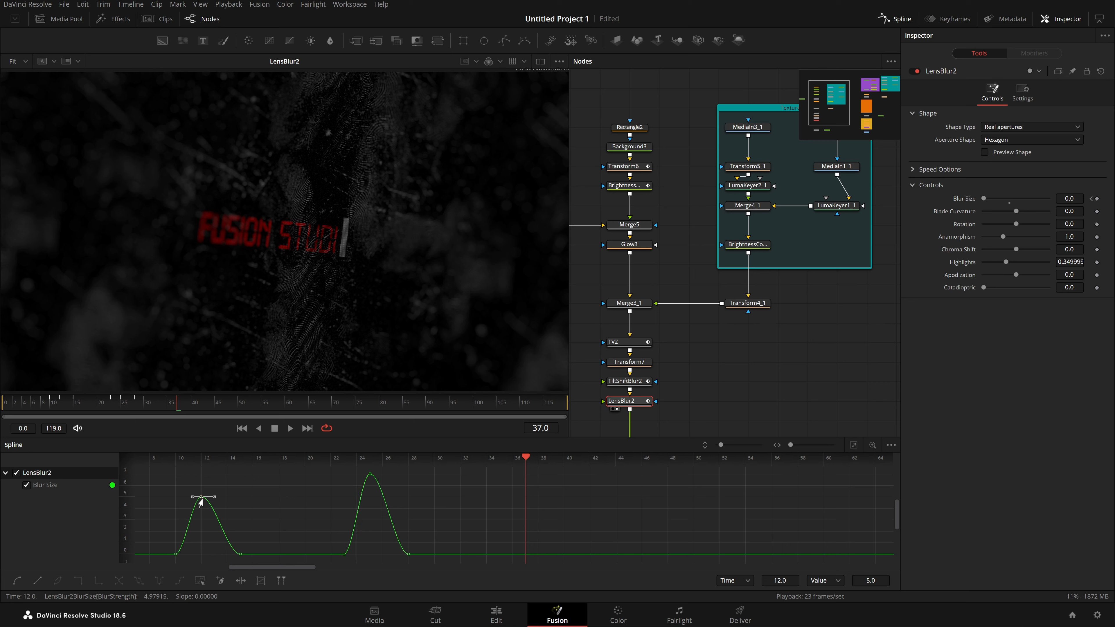
pyautogui.moveTo(200, 503); pyautogui.dragTo(200, 517)
pyautogui.click(242, 428)
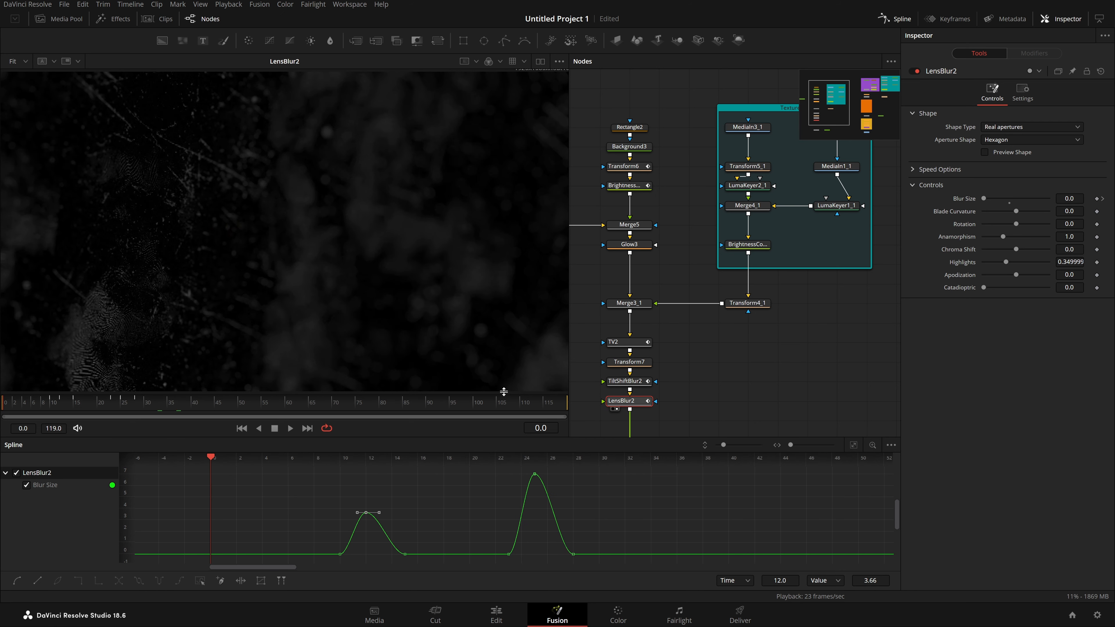
pyautogui.press('space')
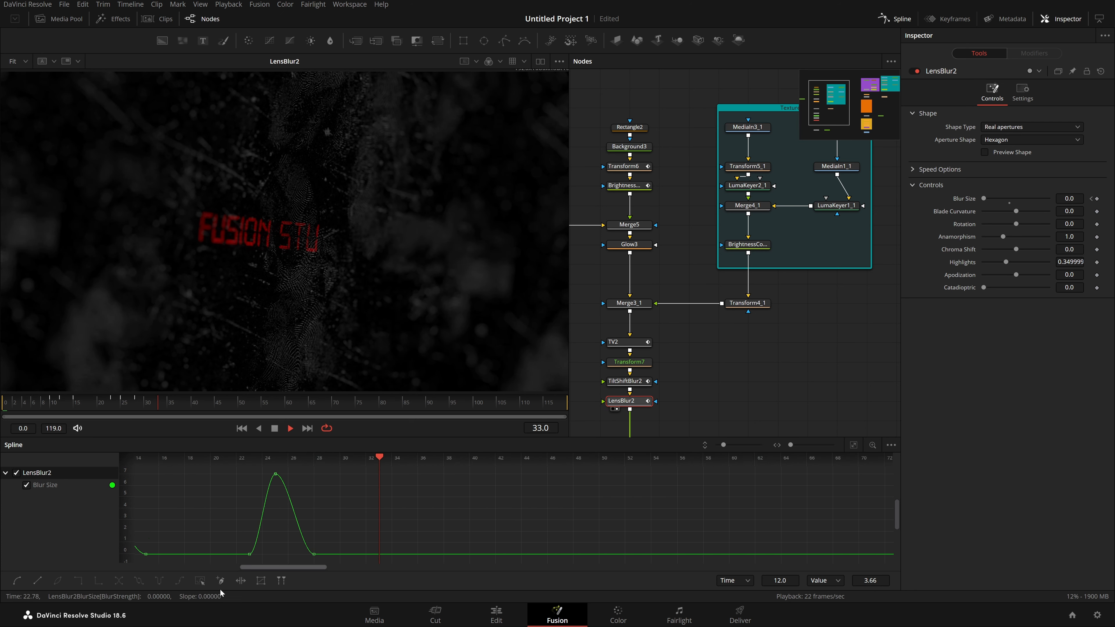
pyautogui.press('space')
# Move the second Blur Size pulse earlier so it starts where the first ends and peaks at frame 17, and play it back.
pyautogui.moveTo(428, 526); pyautogui.dragTo(592, 517)
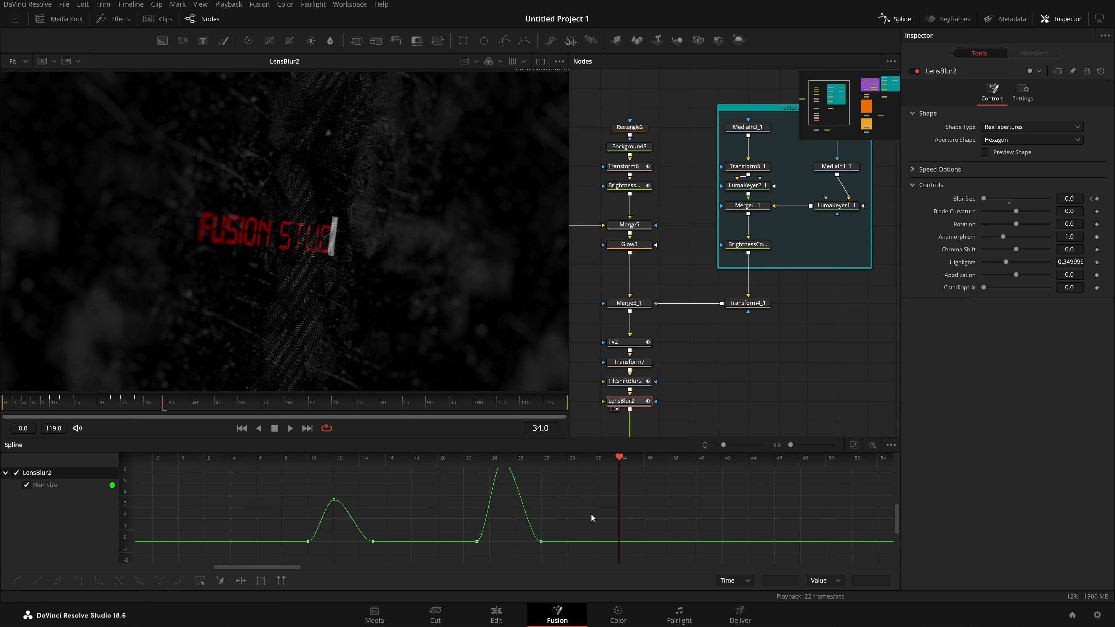
pyautogui.scroll(-2, 590, 513)
pyautogui.moveTo(479, 537); pyautogui.dragTo(454, 537)
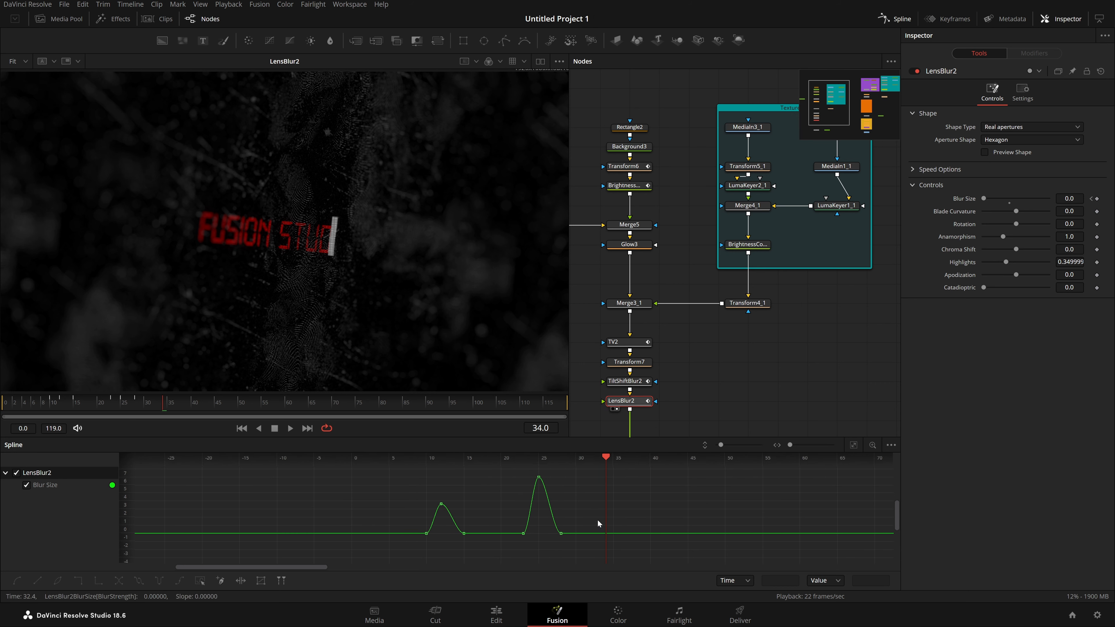
pyautogui.moveTo(587, 554); pyautogui.dragTo(513, 457)
pyautogui.moveTo(558, 539); pyautogui.dragTo(466, 472)
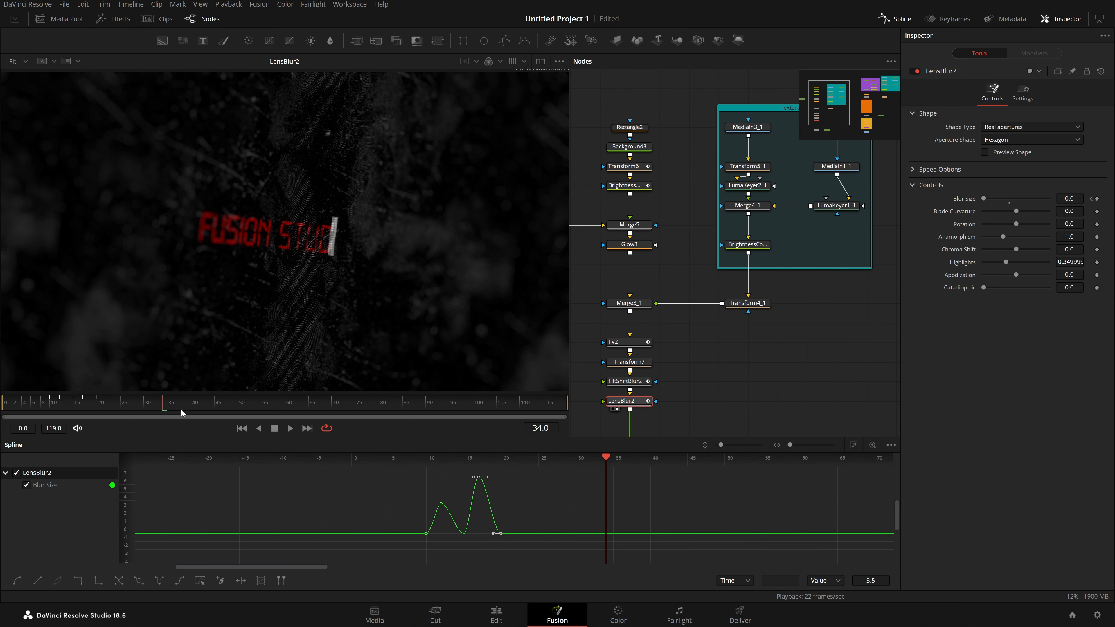
pyautogui.moveTo(176, 407); pyautogui.dragTo(1, 402)
pyautogui.press('space')
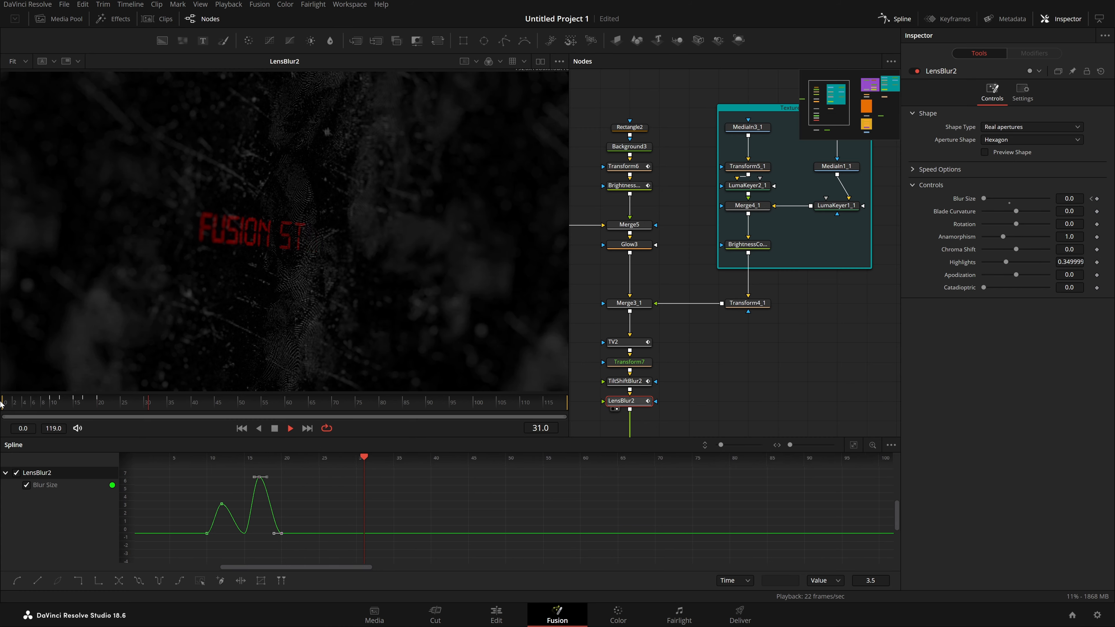
pyautogui.click(2, 405)
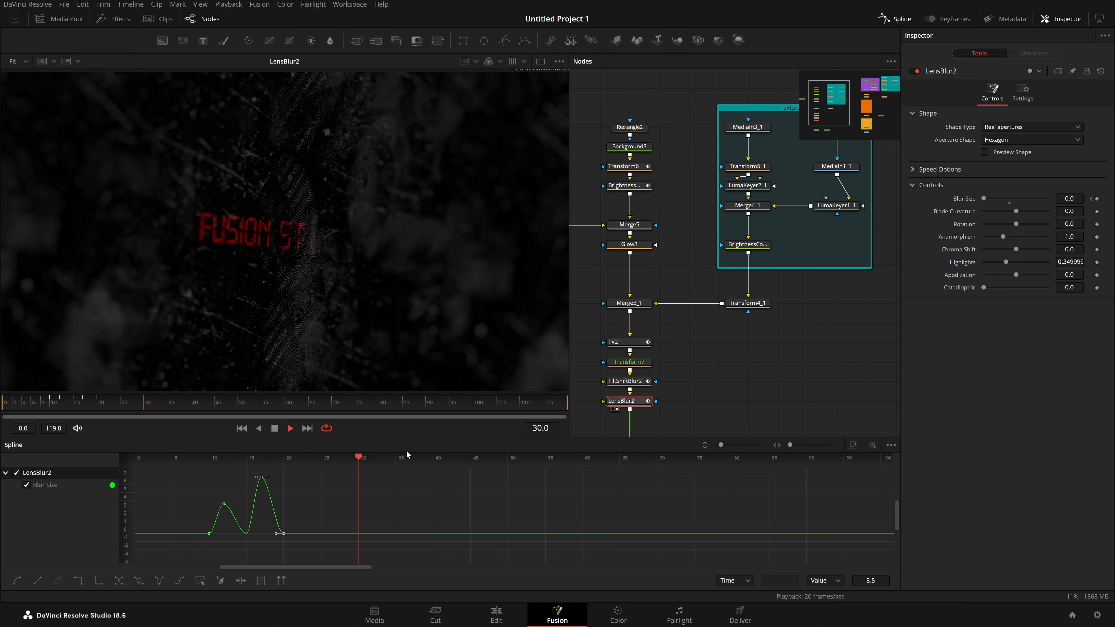
pyautogui.press('space')
# Lower LensBlur2's Blur Size at frame 12 to about 3, set it to 6.0 at frame 17, and play from the start.
pyautogui.moveTo(135, 407); pyautogui.dragTo(60, 405)
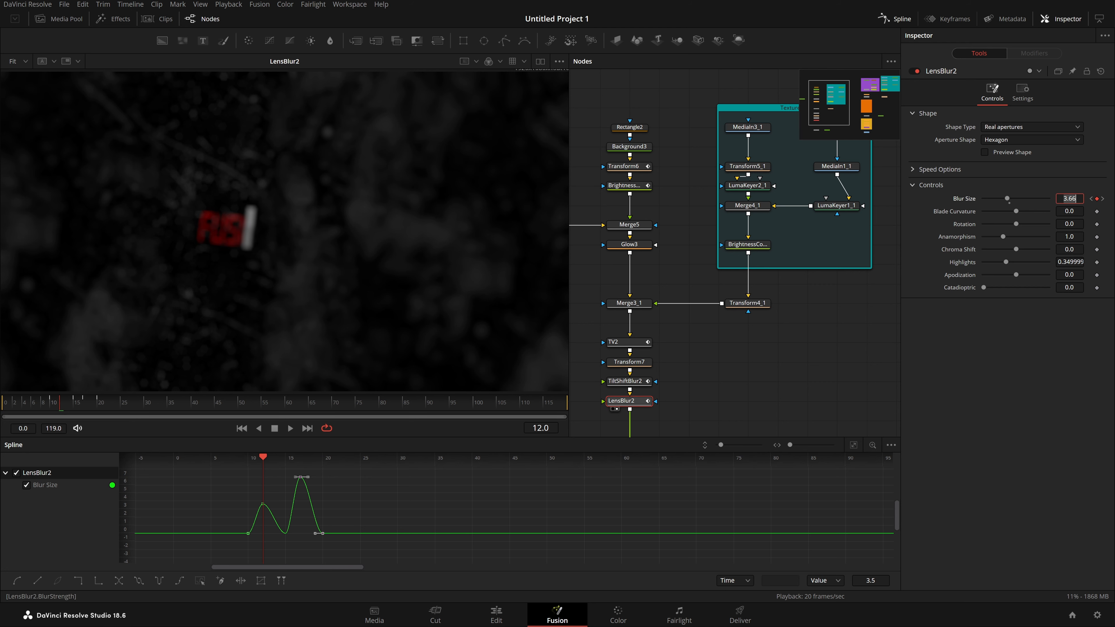
pyautogui.press('Tab')
pyautogui.click(87, 405)
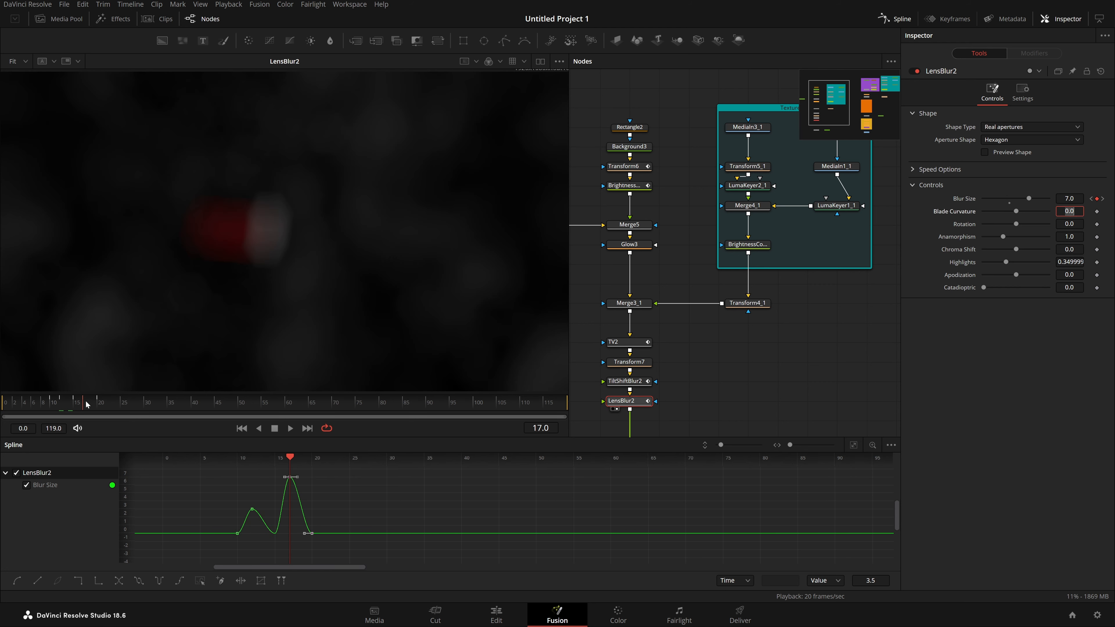
pyautogui.click(1073, 199)
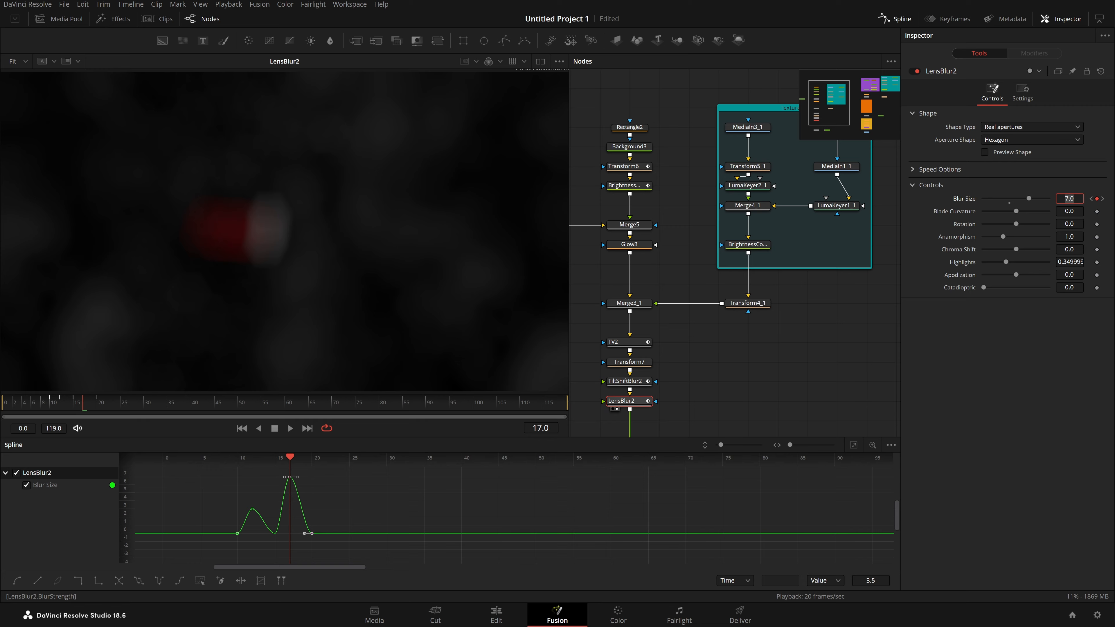
pyautogui.write('6')
pyautogui.press('Return')
pyautogui.click(687, 360)
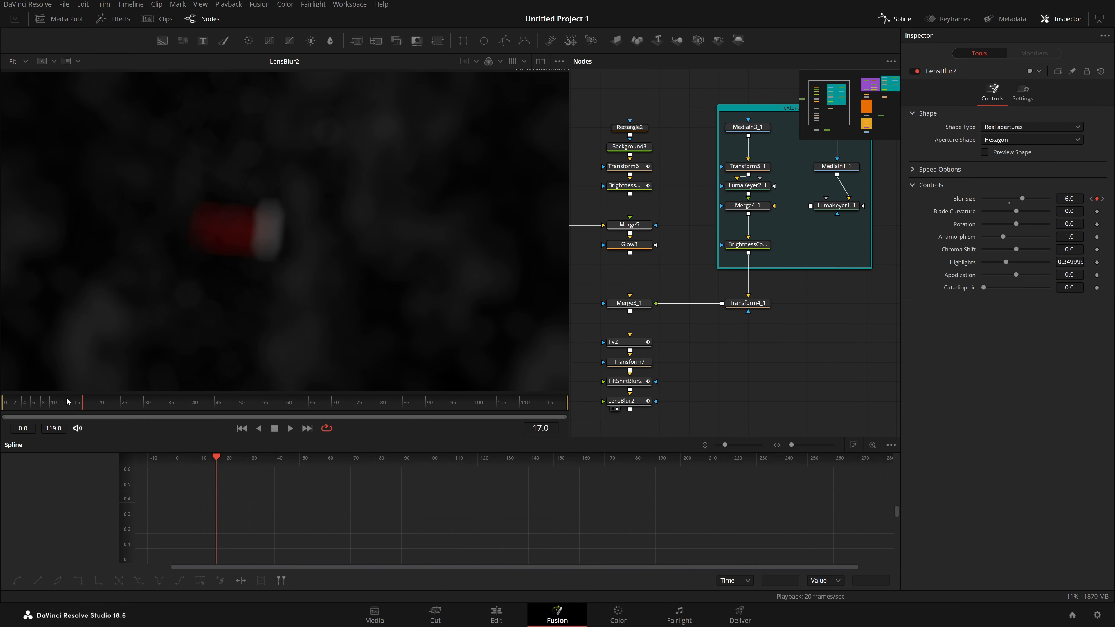
pyautogui.click(3, 402)
pyautogui.press('space')
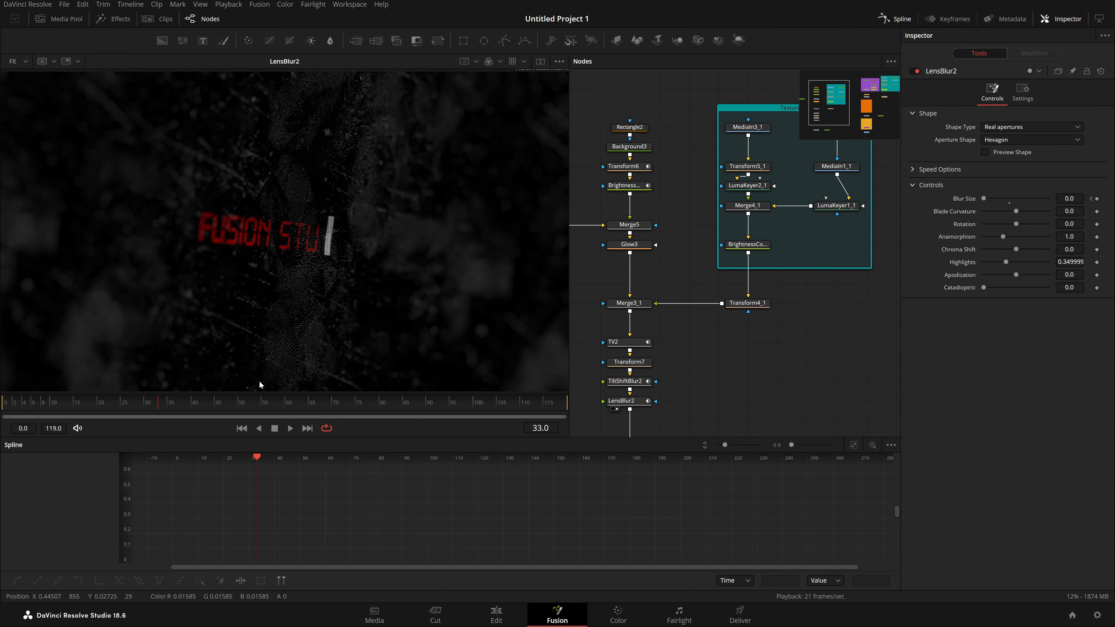
# Set LensBlur2's Blur Size to 3.5 at frame 12 and play the animation from the start.
pyautogui.click(630, 304)
pyautogui.click(632, 401)
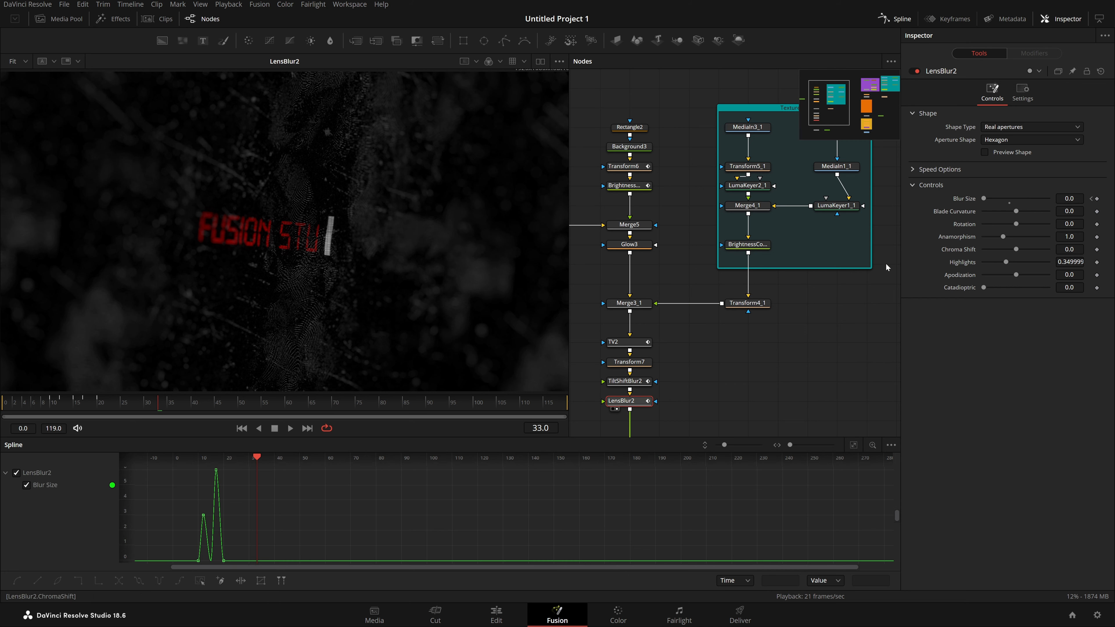
pyautogui.click(61, 404)
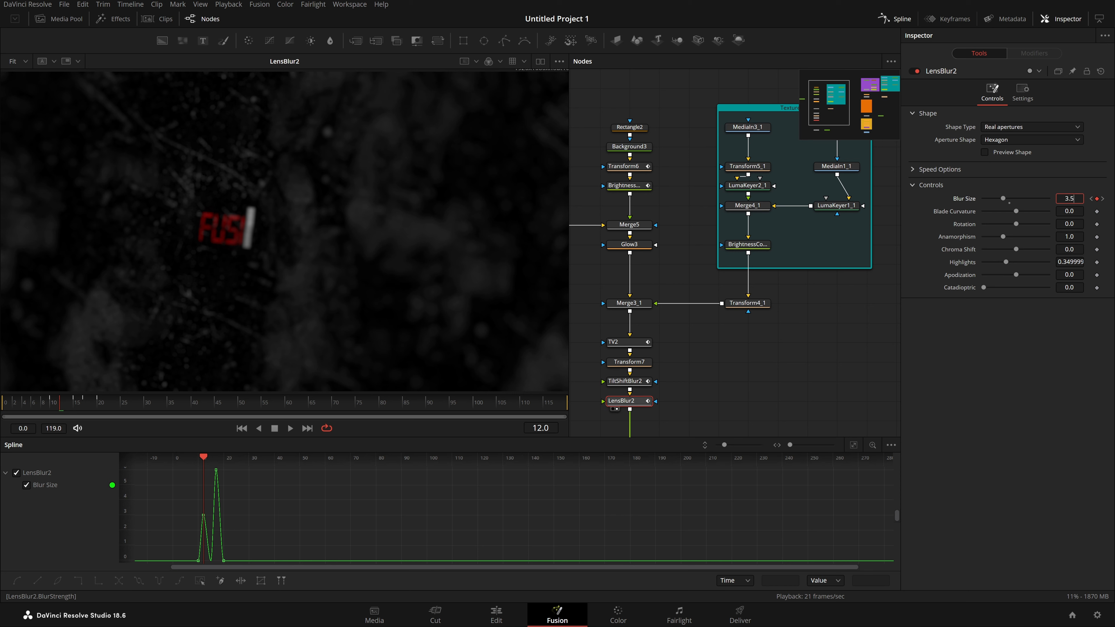
pyautogui.press('Tab')
pyautogui.click(719, 426)
pyautogui.press('Home')
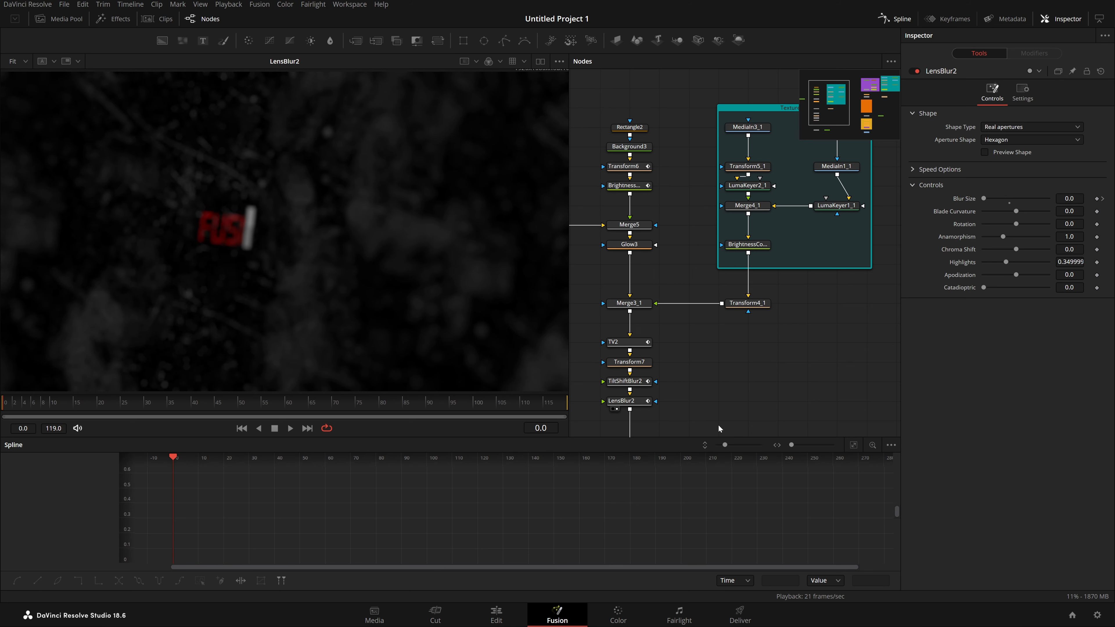
pyautogui.press('space')
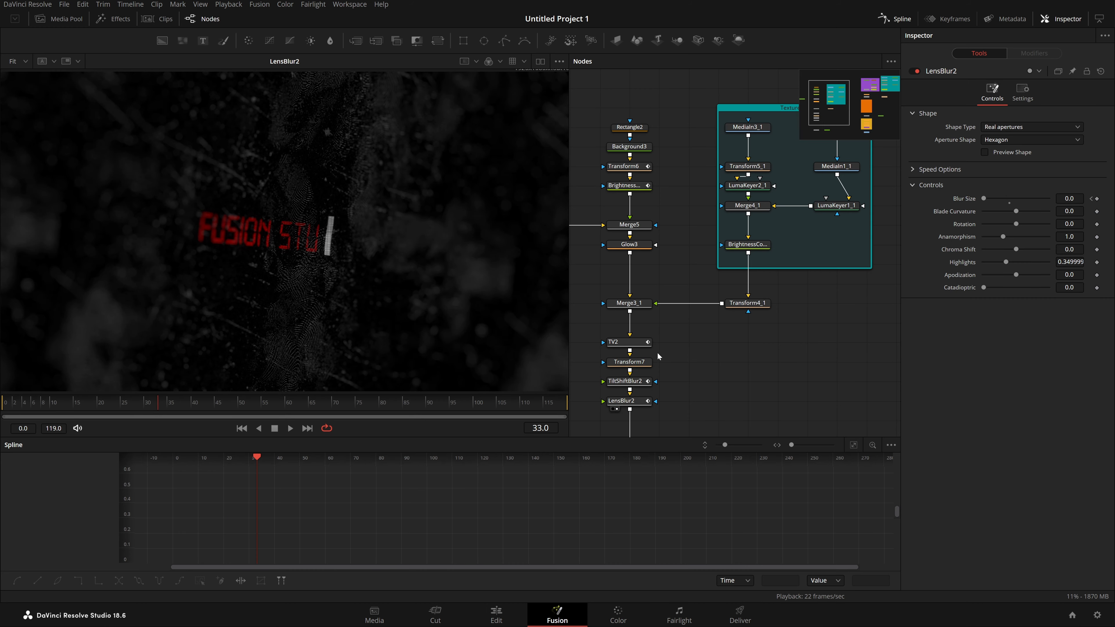
# Select all Blur Size keyframes of LensBlur2 in the spline and scrub the animation to frame 78.
pyautogui.click(632, 381)
pyautogui.click(625, 400)
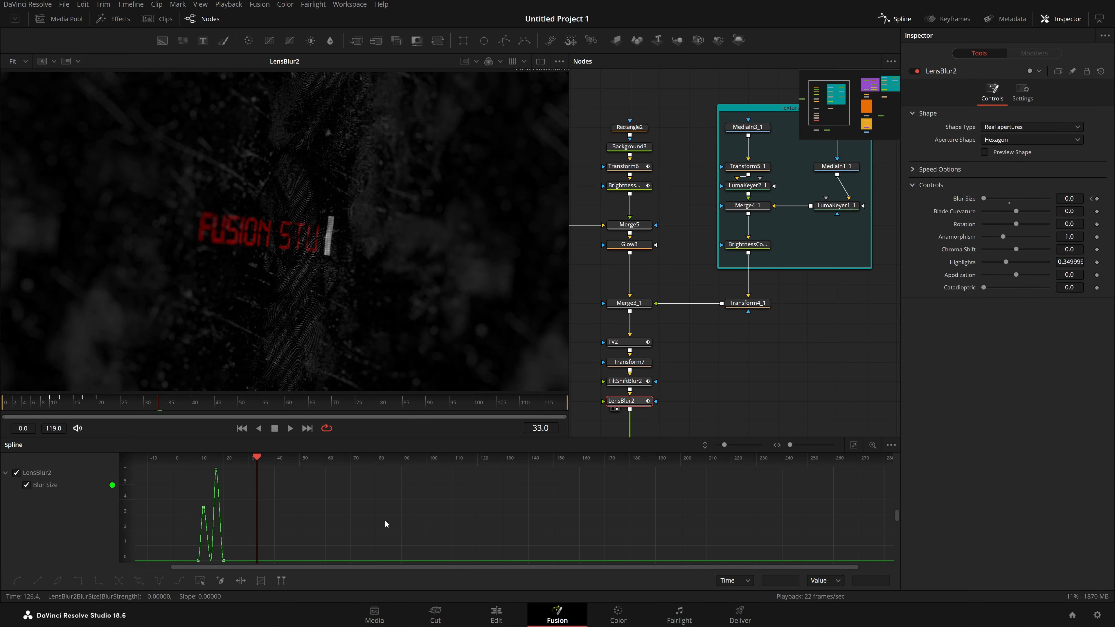
pyautogui.scroll(-2, 289, 496)
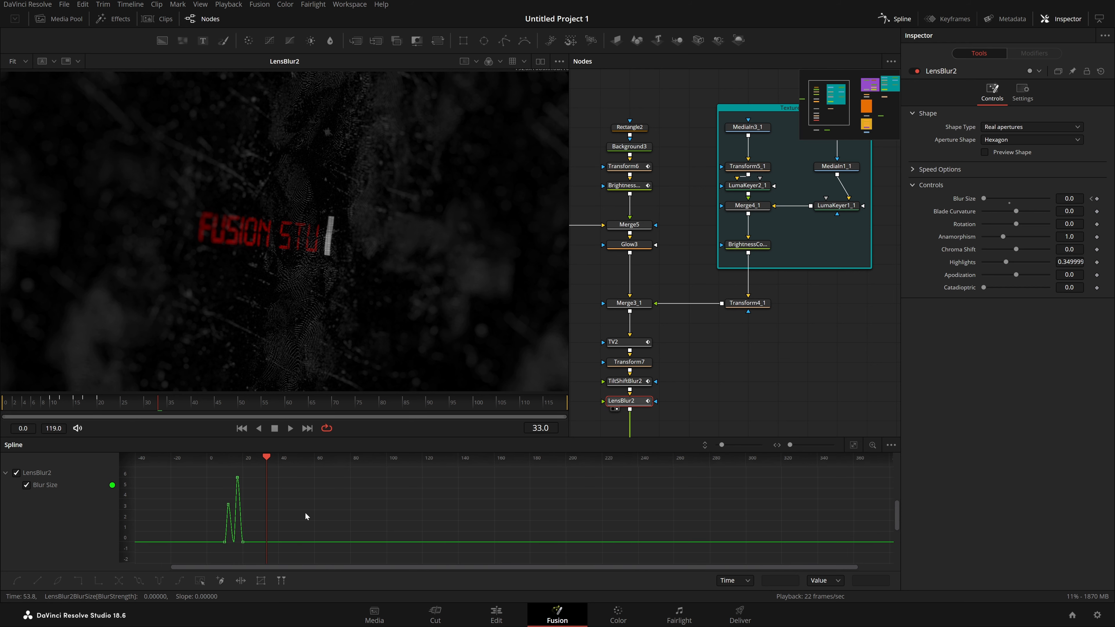
pyautogui.scroll(-2, 308, 462)
pyautogui.moveTo(299, 558); pyautogui.dragTo(208, 483)
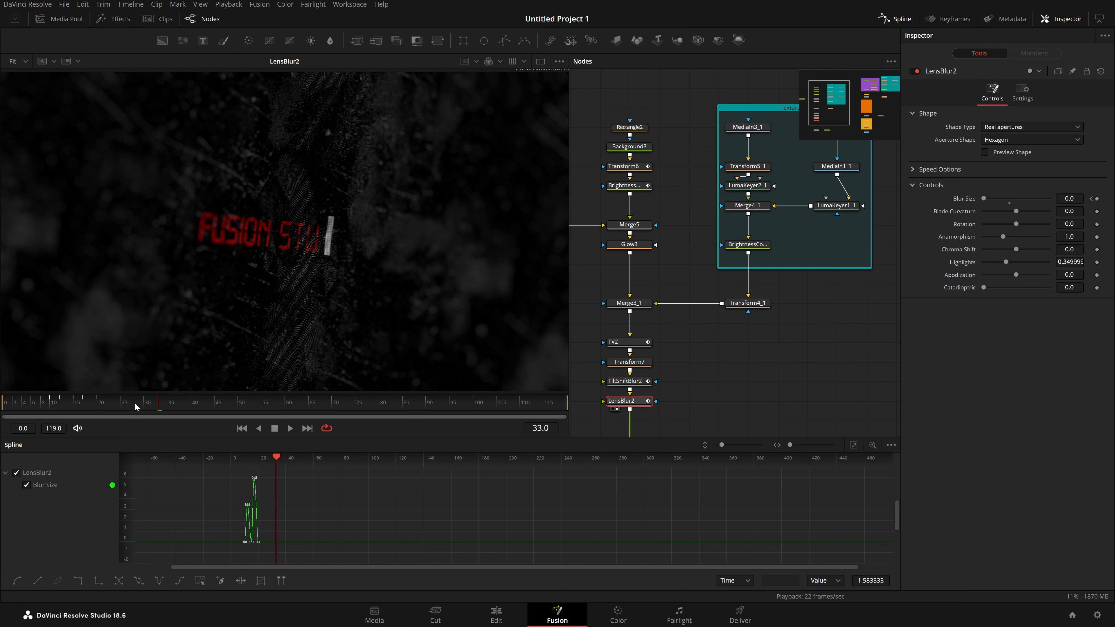
pyautogui.moveTo(135, 402); pyautogui.dragTo(369, 538)
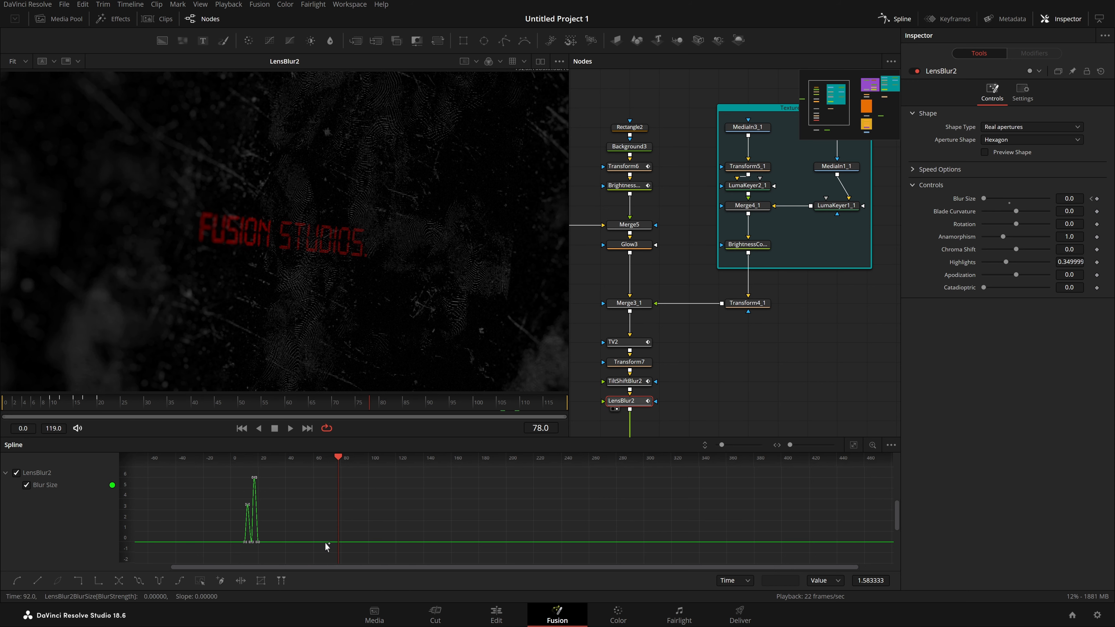
# Insert a Transform node after LensBlur2, show Merge6 in the viewer and play the animation from the start.
pyautogui.moveTo(650, 404); pyautogui.dragTo(680, 296)
pyautogui.hotkey('shift', 'space')
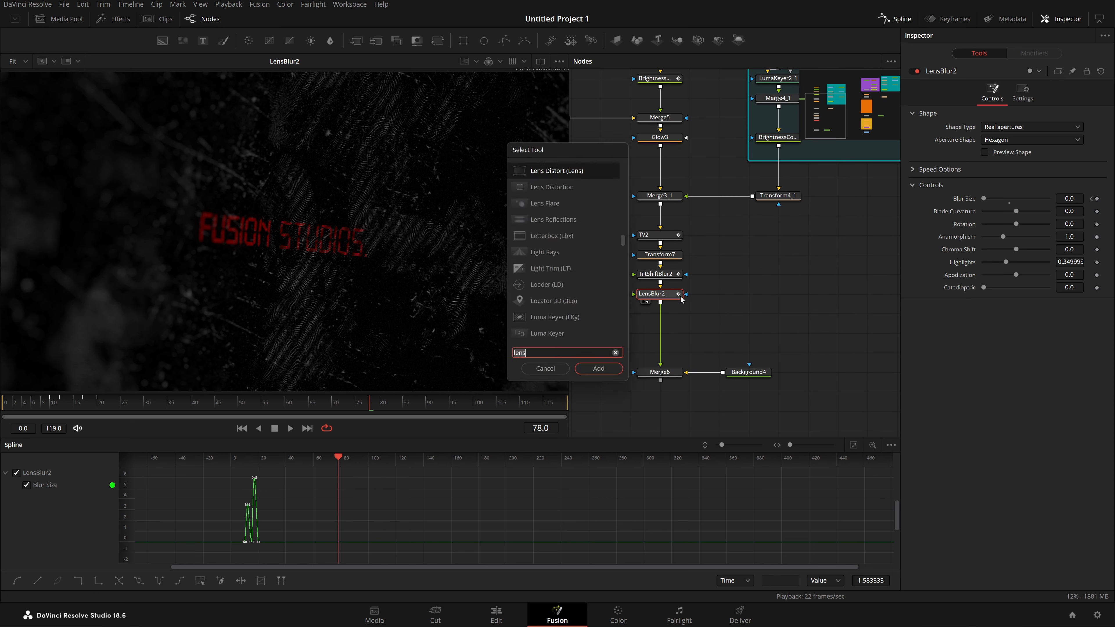
pyautogui.write('transform')
pyautogui.press('Return')
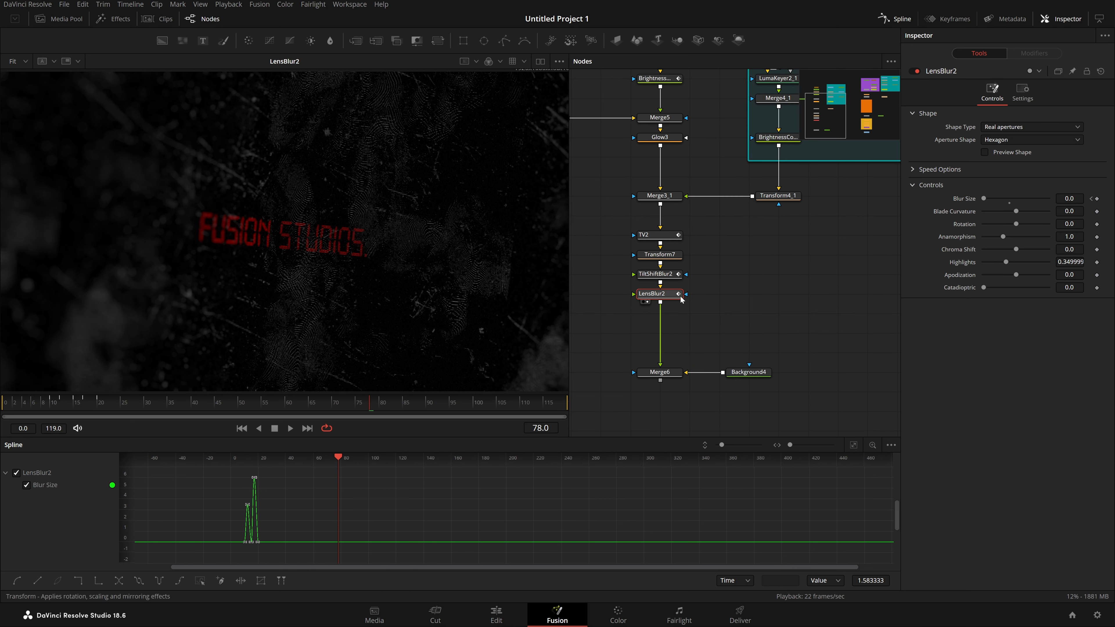
pyautogui.moveTo(668, 373); pyautogui.dragTo(522, 333)
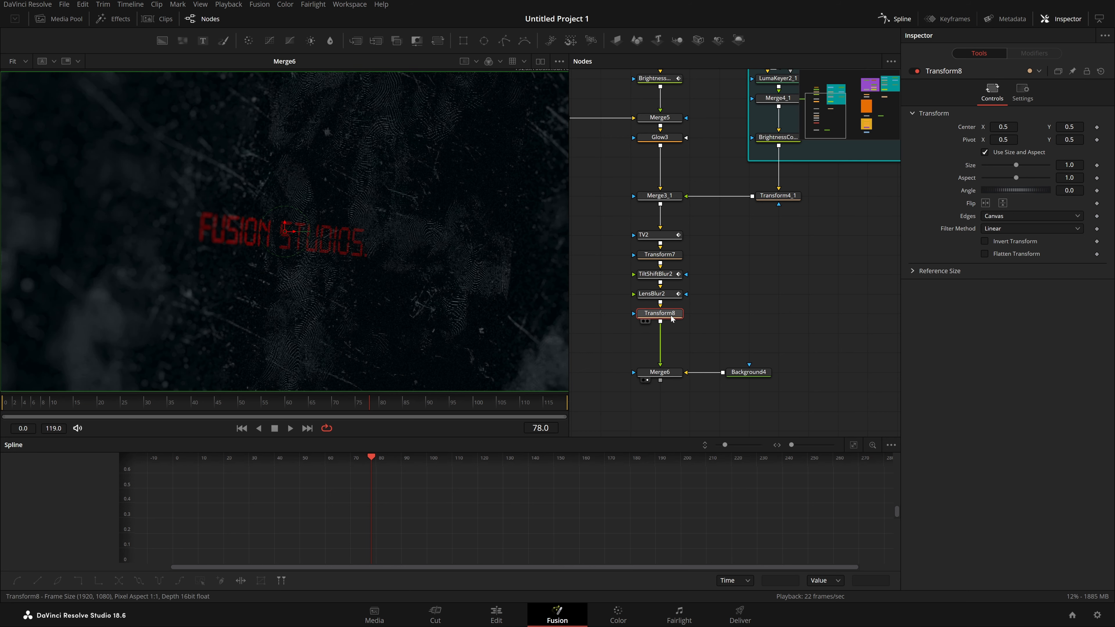
pyautogui.click(2, 398)
pyautogui.press('space')
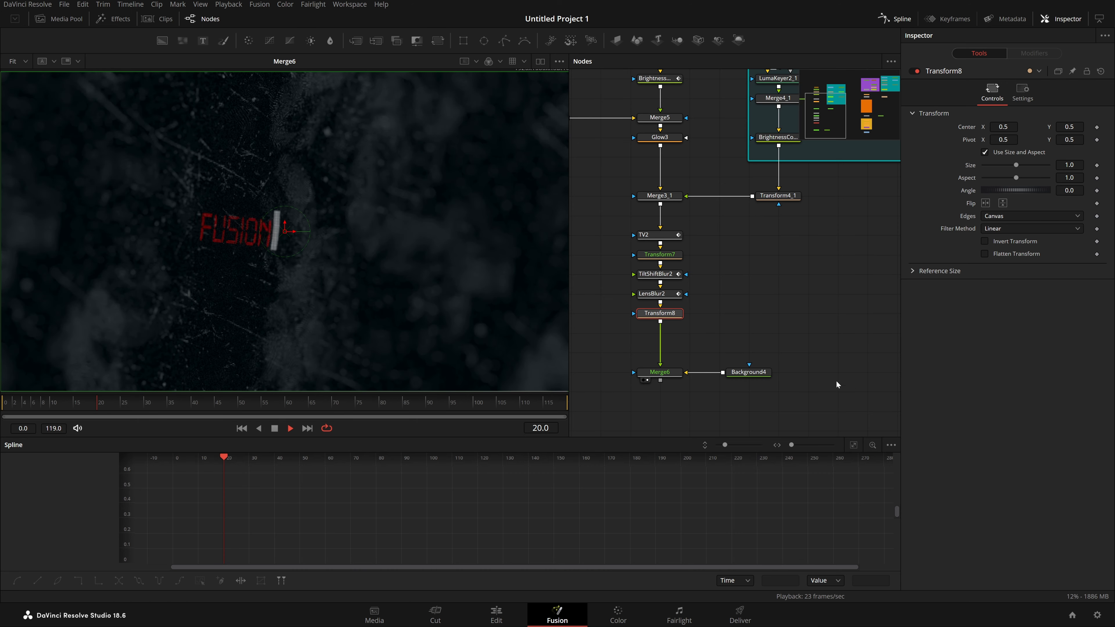
# Keyframe Transform8's Center and Size at their current values at frames 15 and 17.
pyautogui.moveTo(105, 406); pyautogui.dragTo(73, 408)
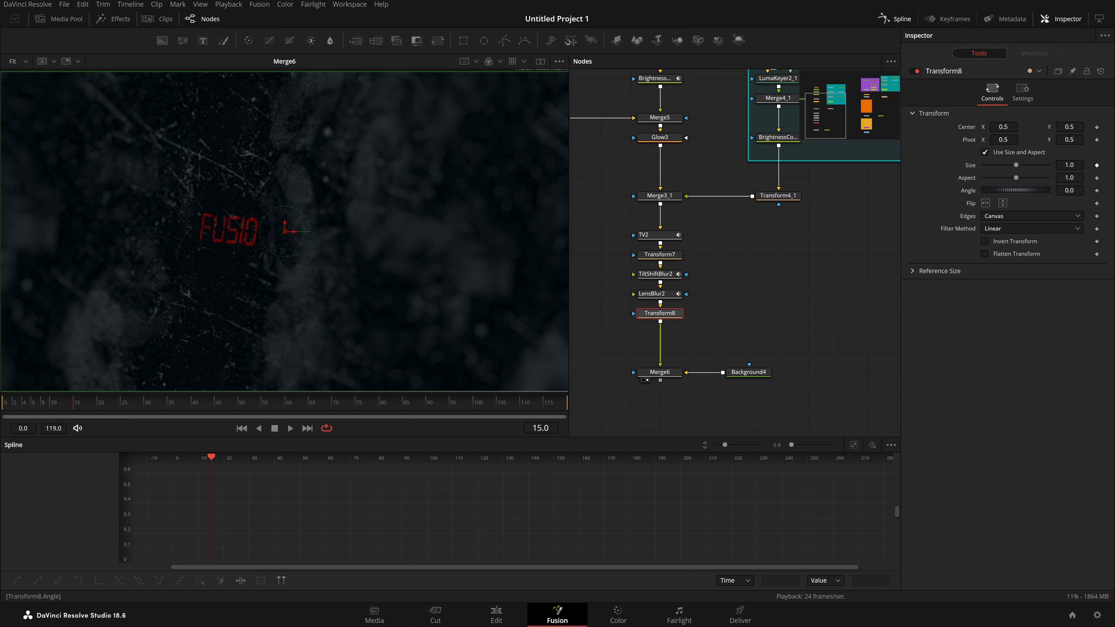
pyautogui.click(1097, 127)
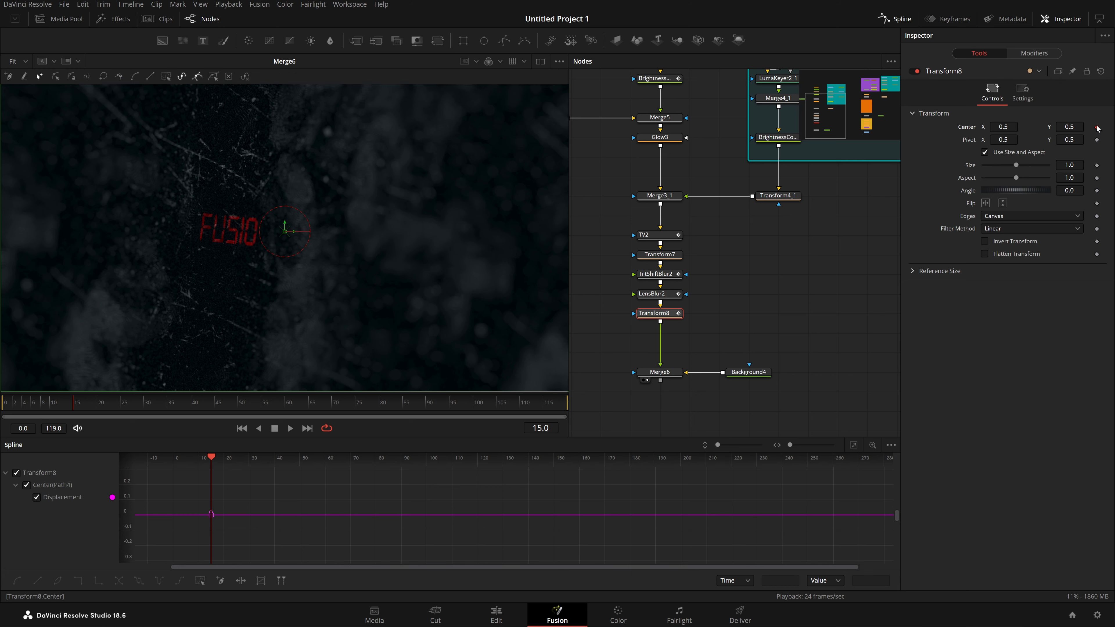
pyautogui.click(1097, 165)
pyautogui.click(81, 408)
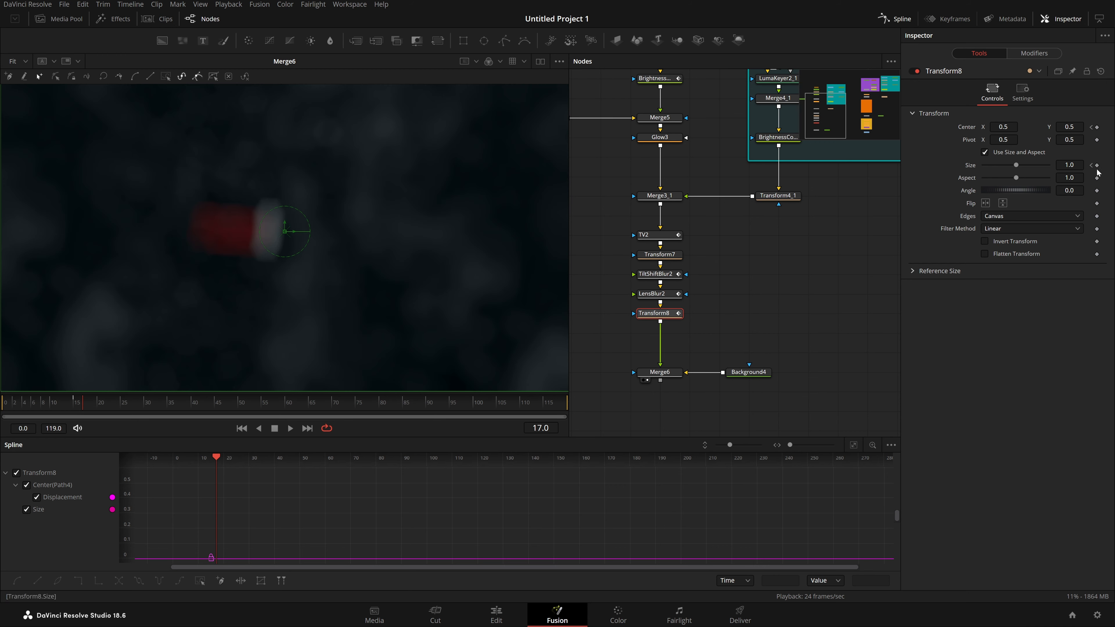
pyautogui.click(1097, 129)
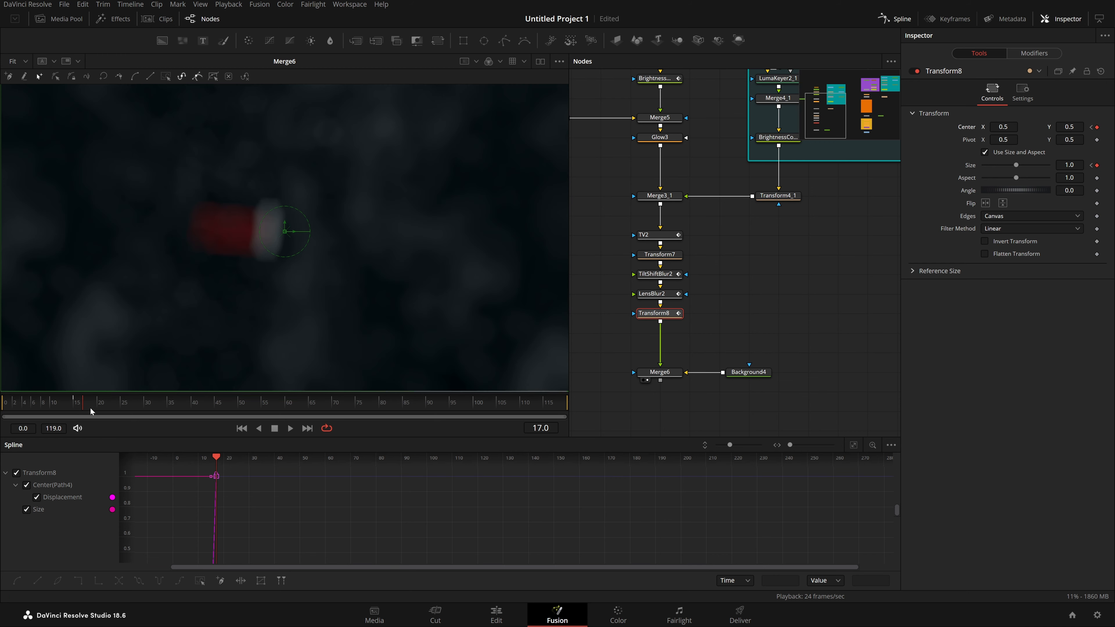
# Set Transform8's Size to 2.08 and Center to X 0.39, Y 0.549 at frame 20, and hold both with keyframes at frame 26.
pyautogui.moveTo(86, 408); pyautogui.dragTo(93, 408)
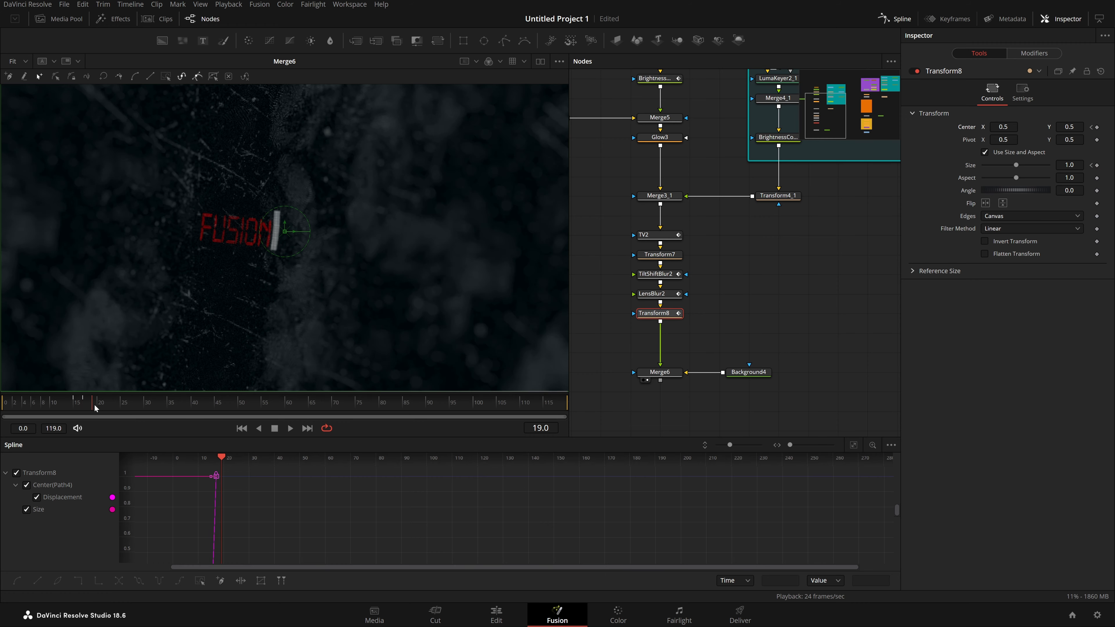
pyautogui.click(101, 407)
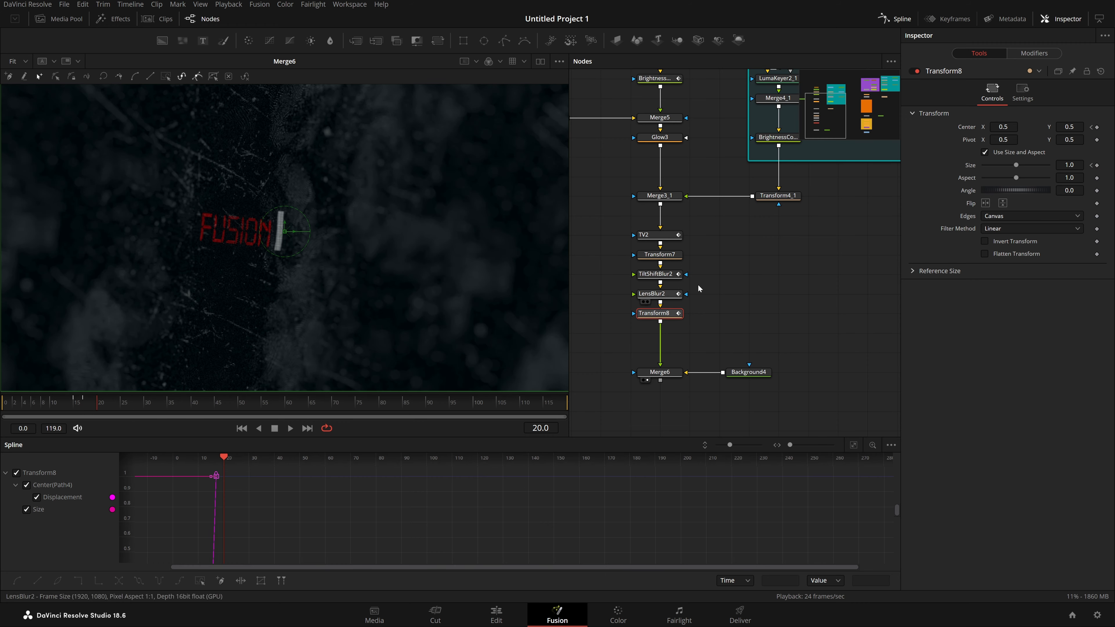
pyautogui.moveTo(1080, 162); pyautogui.dragTo(1109, 162)
pyautogui.moveTo(1004, 127); pyautogui.dragTo(997, 127)
pyautogui.moveTo(1069, 127); pyautogui.dragTo(1078, 127)
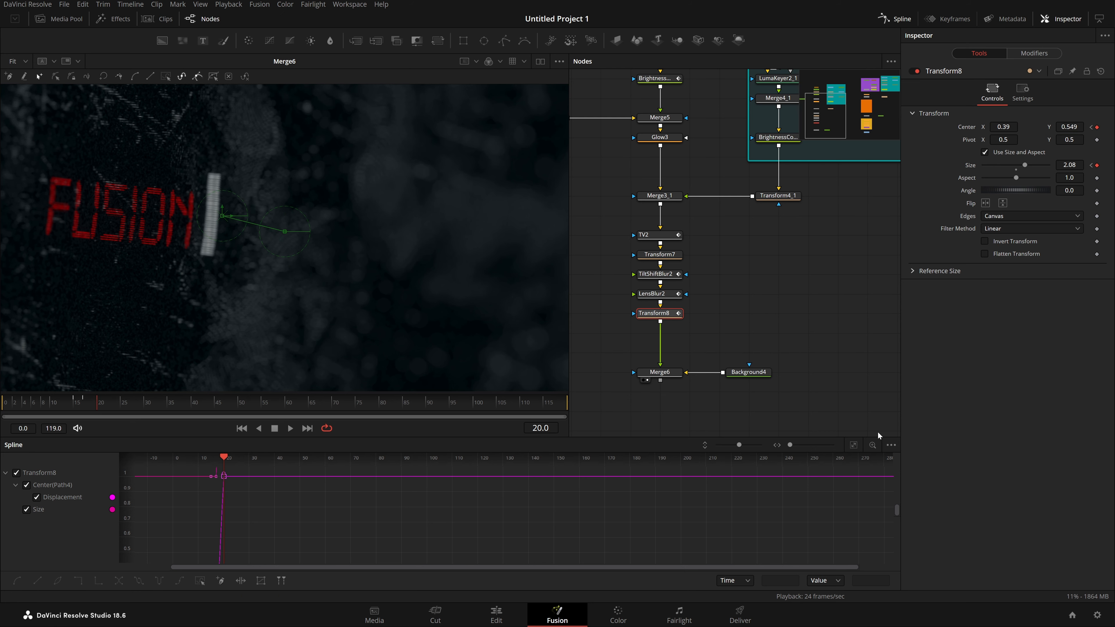
pyautogui.click(126, 417)
pyautogui.click(1096, 127)
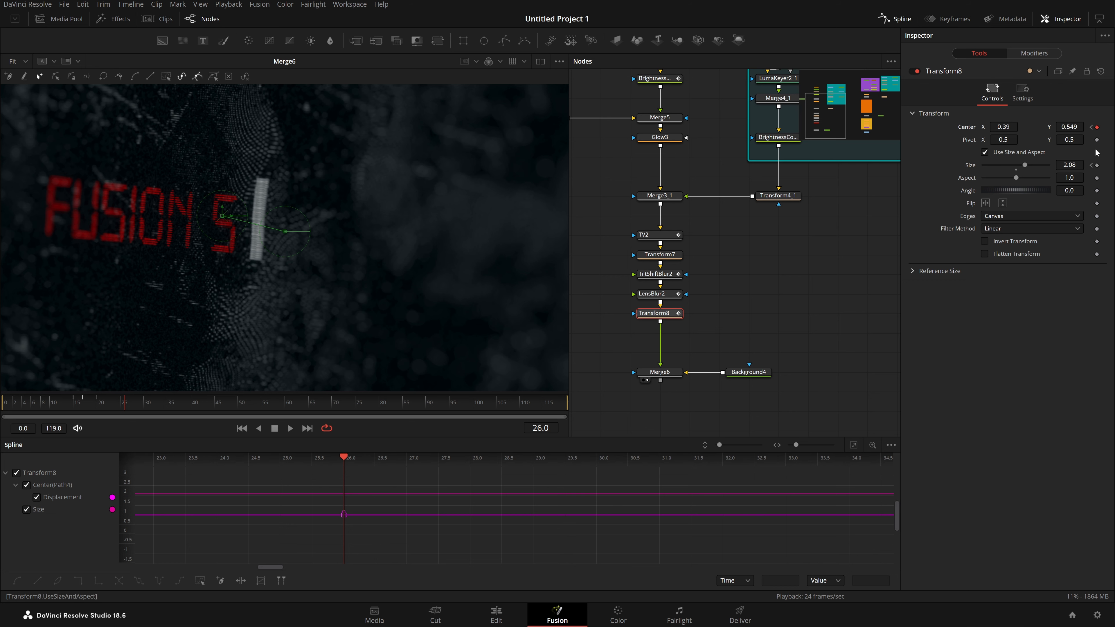
pyautogui.click(1097, 165)
# Return Transform8's Center to X 0.5, Y 0.5 and Size to 1.0 with keyframes at frame 28.
pyautogui.click(136, 412)
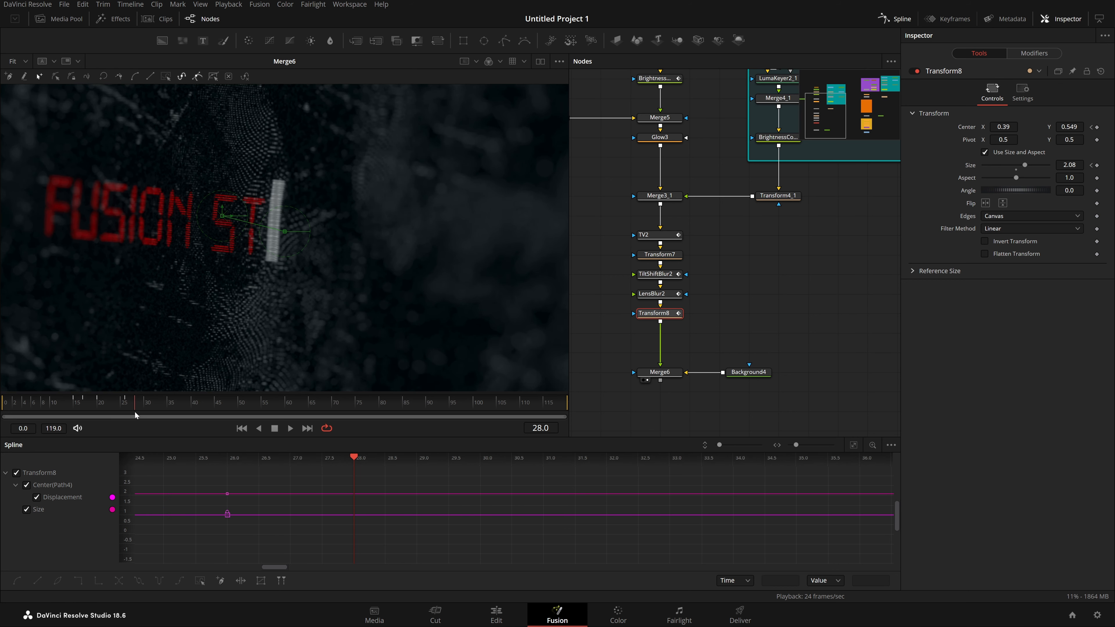
pyautogui.rightClick(966, 129)
pyautogui.click(981, 195)
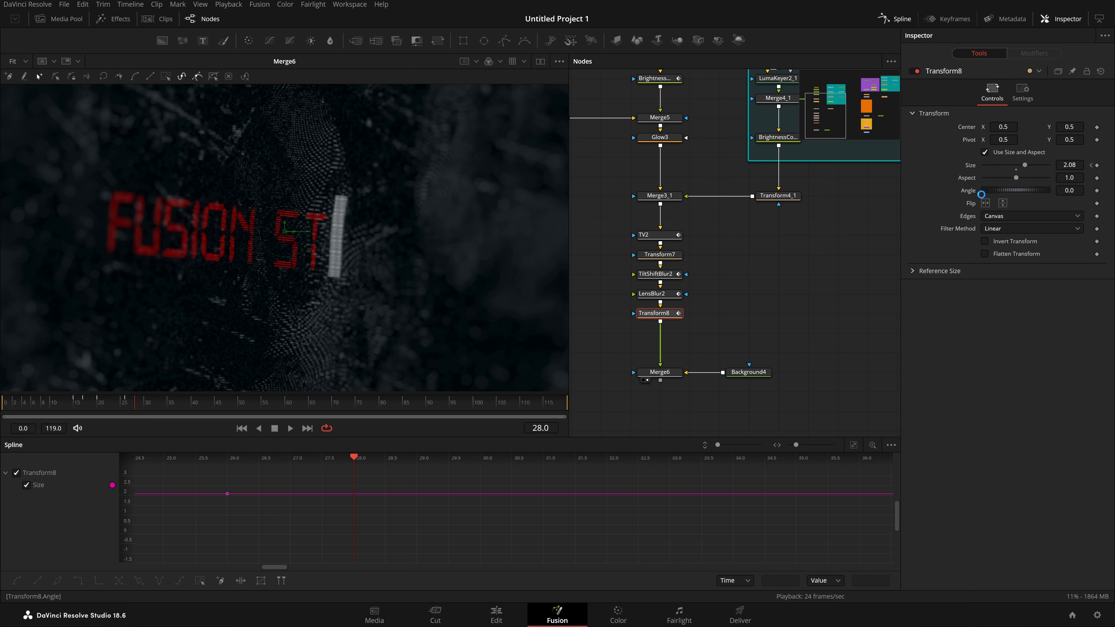
pyautogui.click(1096, 127)
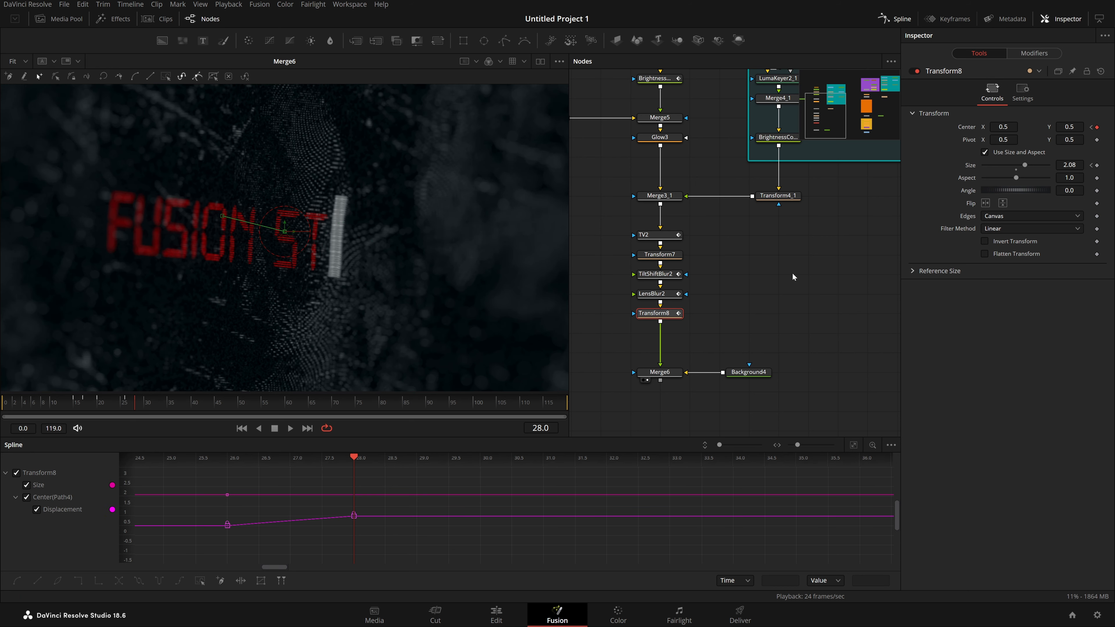
pyautogui.click(1016, 169)
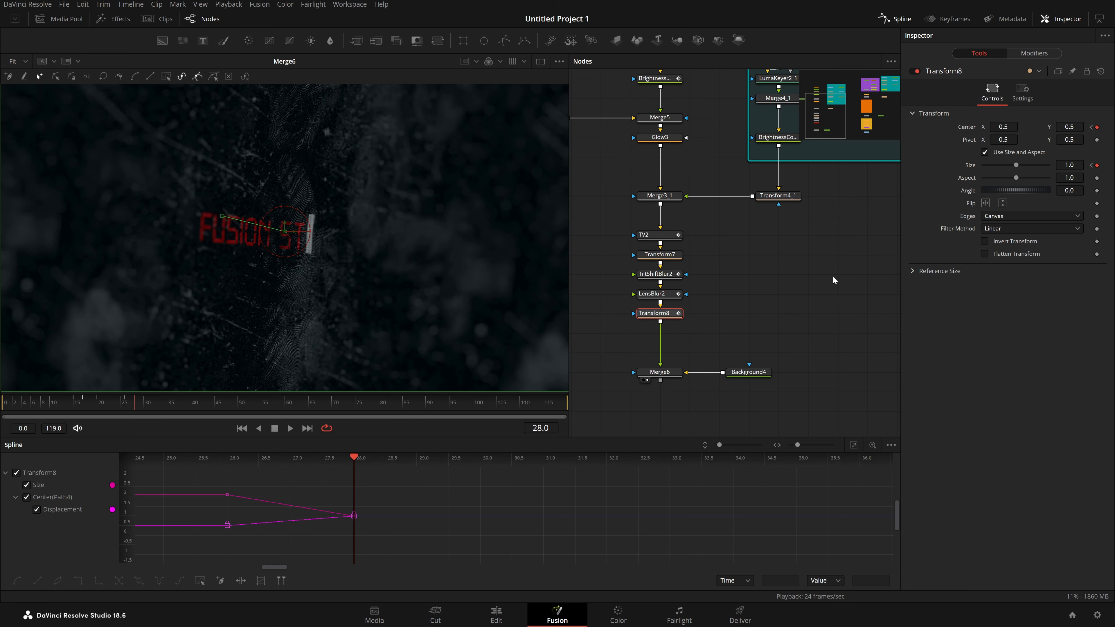
pyautogui.click(834, 279)
# Play the animation from the start to review Transform8's zoom and position keyframes.
pyautogui.moveTo(101, 403); pyautogui.dragTo(2, 402)
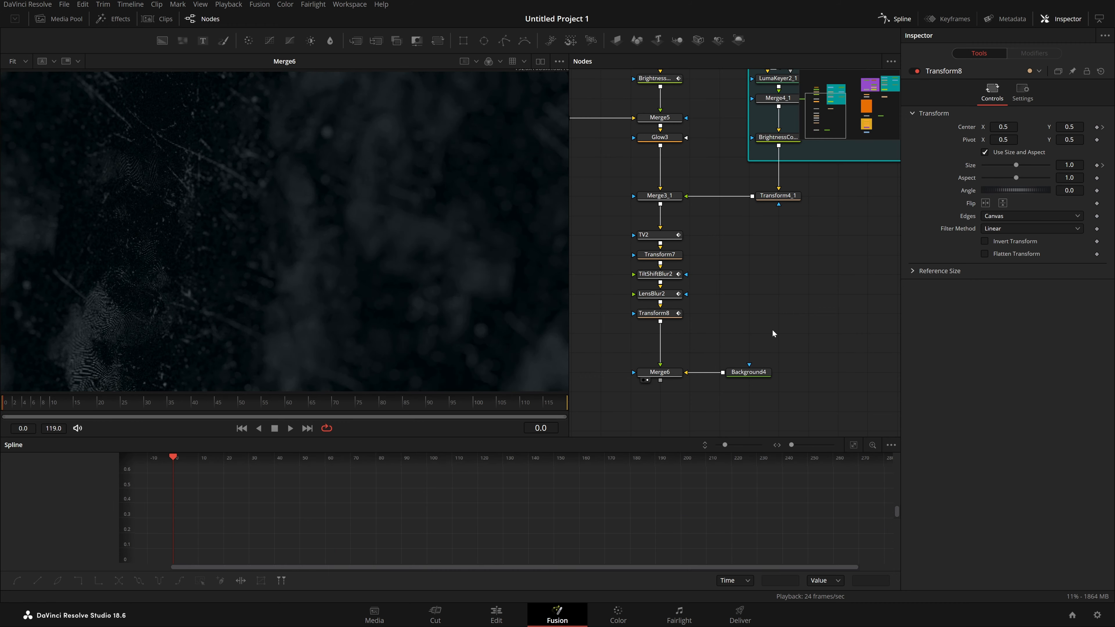
pyautogui.click(664, 317)
pyautogui.press('space')
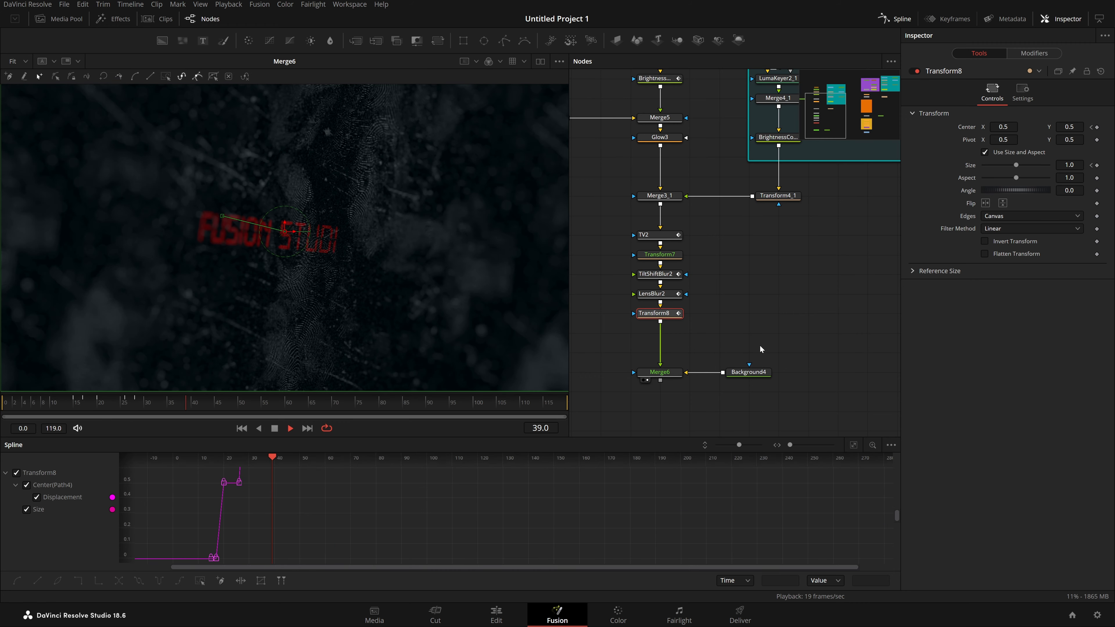
pyautogui.click(4, 403)
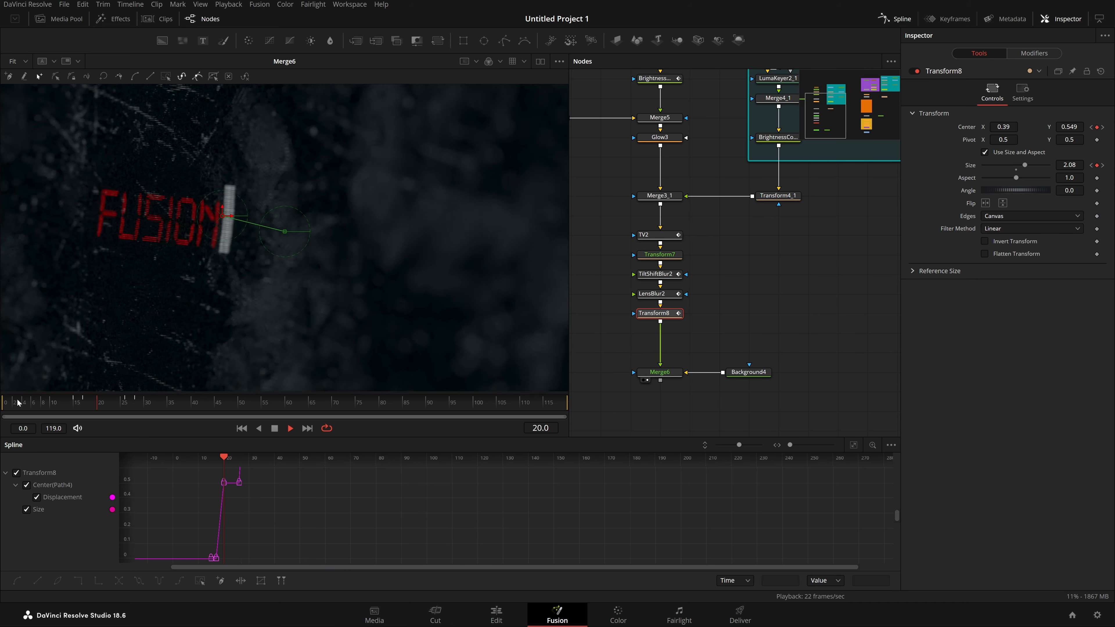
pyautogui.click(39, 402)
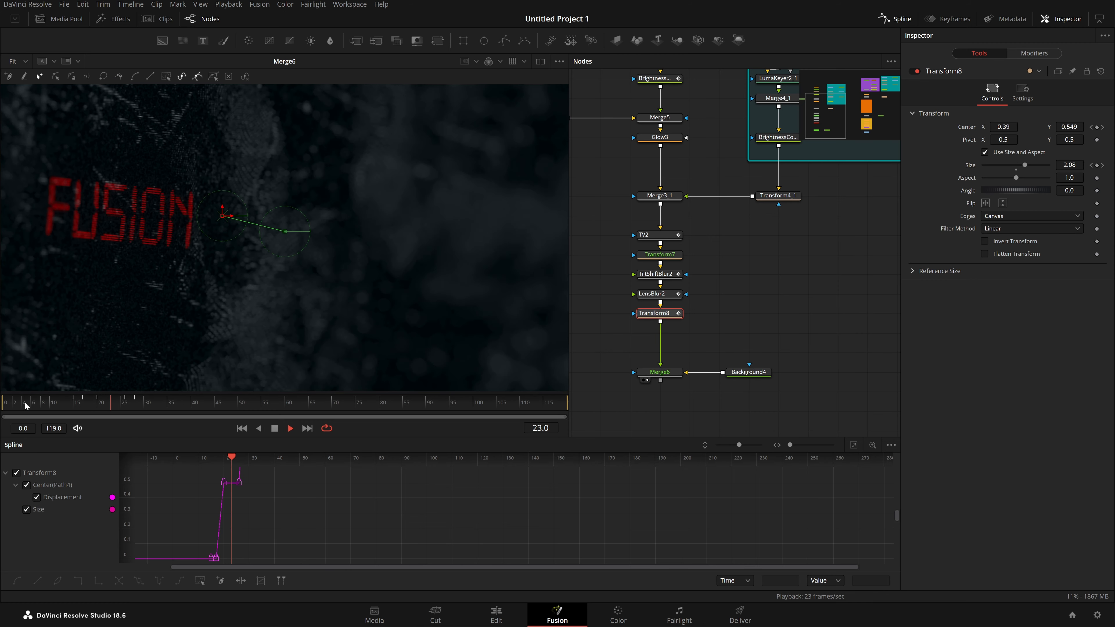
# Paste the copied Blur Size keyframes into LensBlur2's spline at frame 26 and play the animation from the start.
pyautogui.moveTo(4, 404); pyautogui.dragTo(128, 411)
pyautogui.click(663, 293)
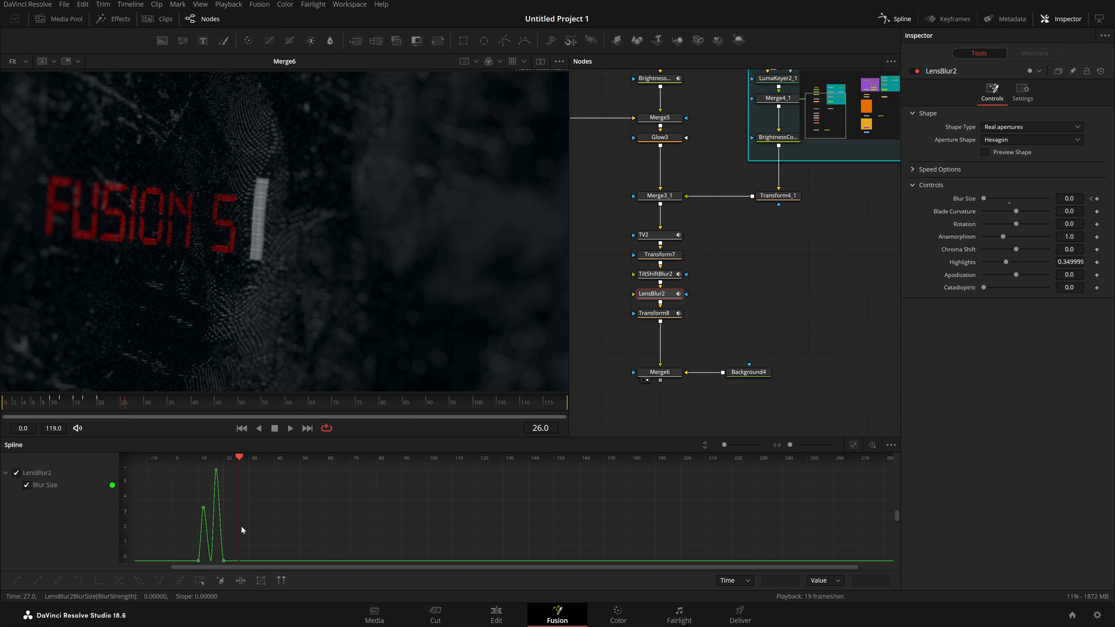
pyautogui.moveTo(240, 526); pyautogui.dragTo(244, 515)
pyautogui.moveTo(219, 550); pyautogui.dragTo(213, 459)
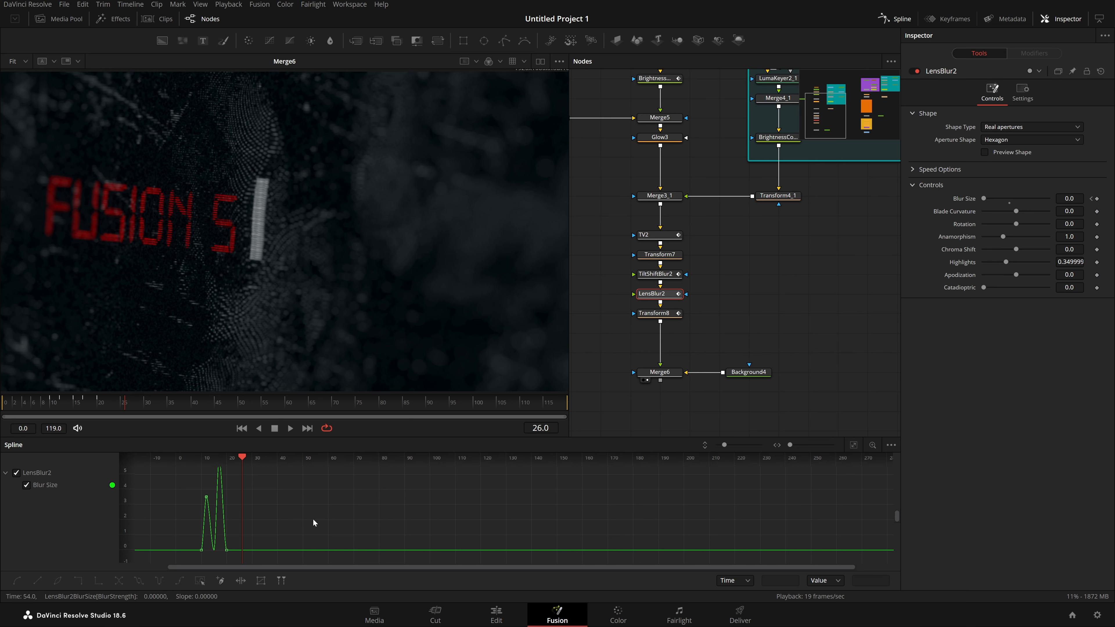
pyautogui.hotkey('ctrl', 'v')
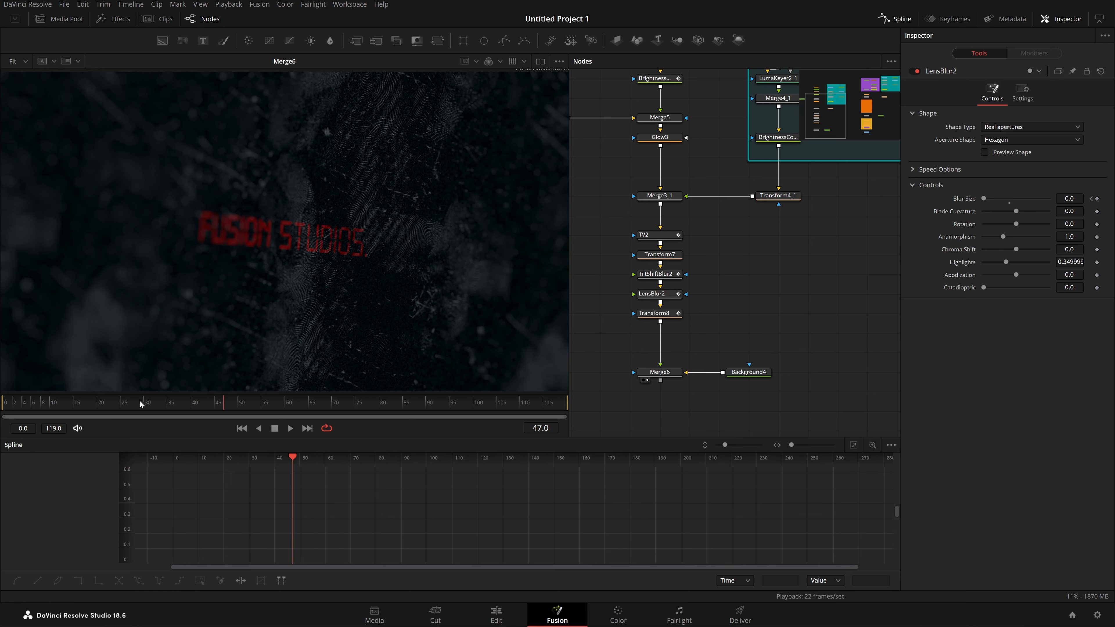
pyautogui.click(5, 403)
pyautogui.press('space')
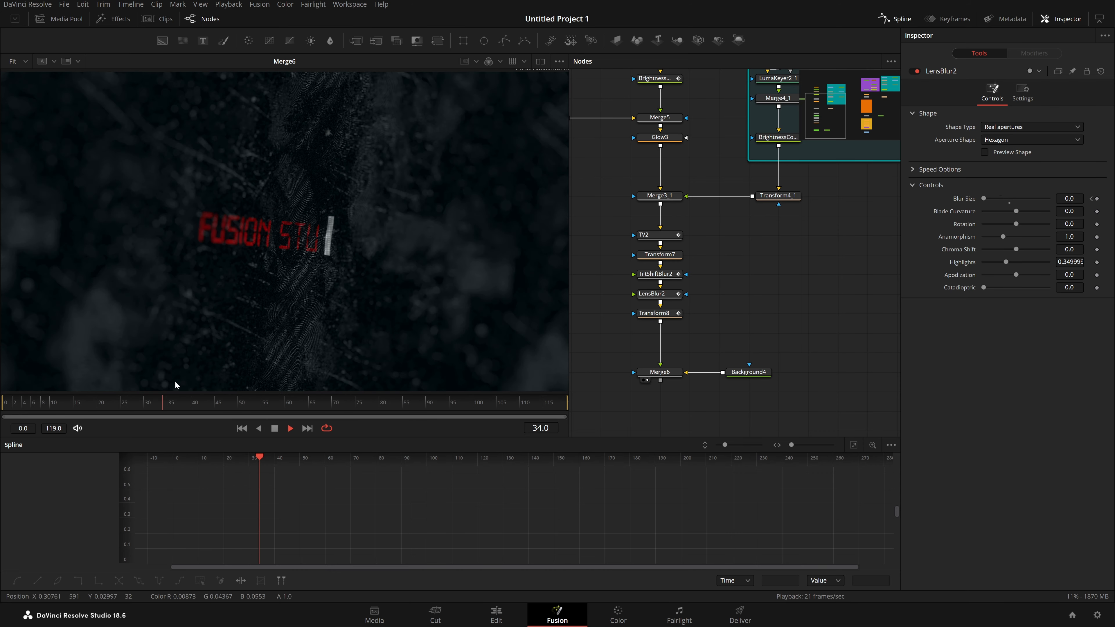
pyautogui.press('space')
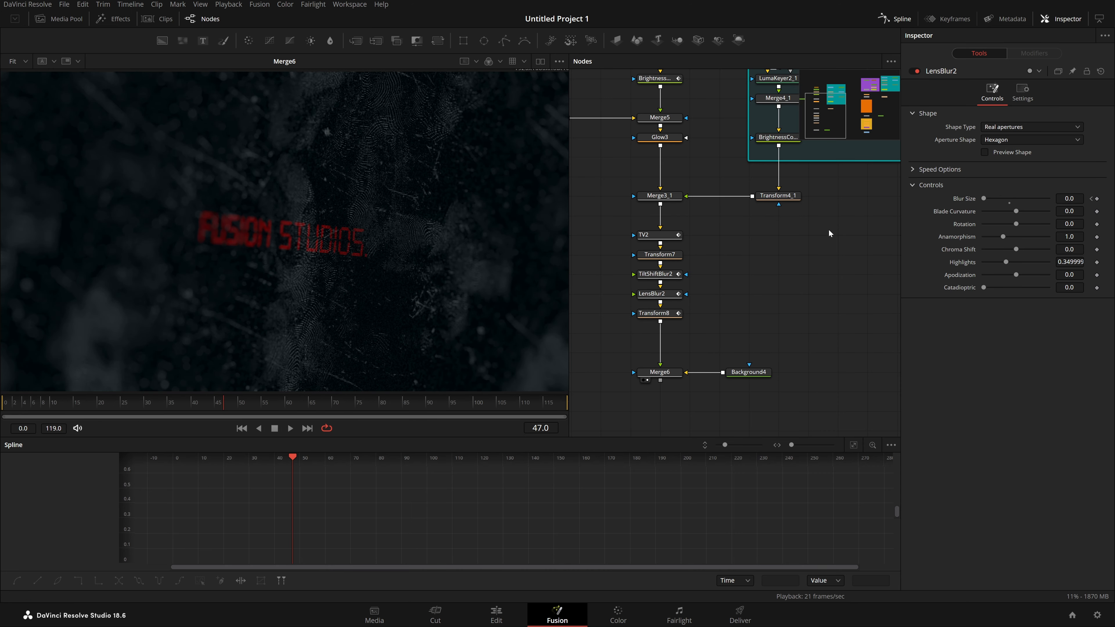
# Move the nodes from Transform7 through Transform8 down together to make room below TV2.
pyautogui.click(664, 312)
pyautogui.moveTo(829, 115)
pyautogui.mouseDown()
pyautogui.moveTo(869, 118)
pyautogui.moveTo(823, 116)
pyautogui.mouseUp()
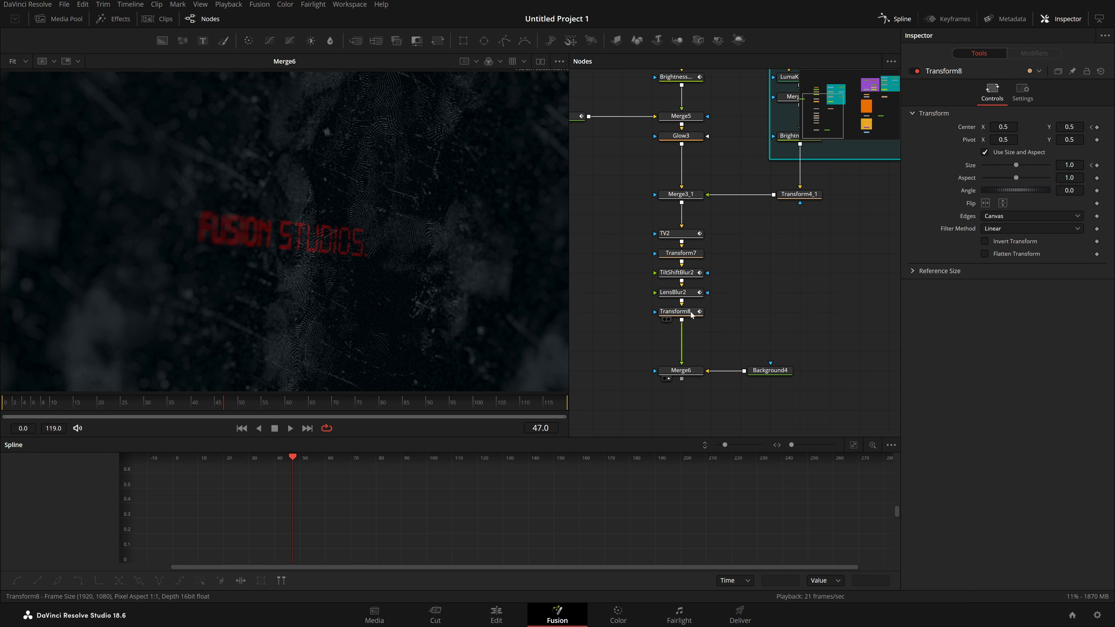
pyautogui.moveTo(723, 326); pyautogui.dragTo(674, 247)
pyautogui.moveTo(693, 252); pyautogui.dragTo(692, 271)
pyautogui.click(697, 254)
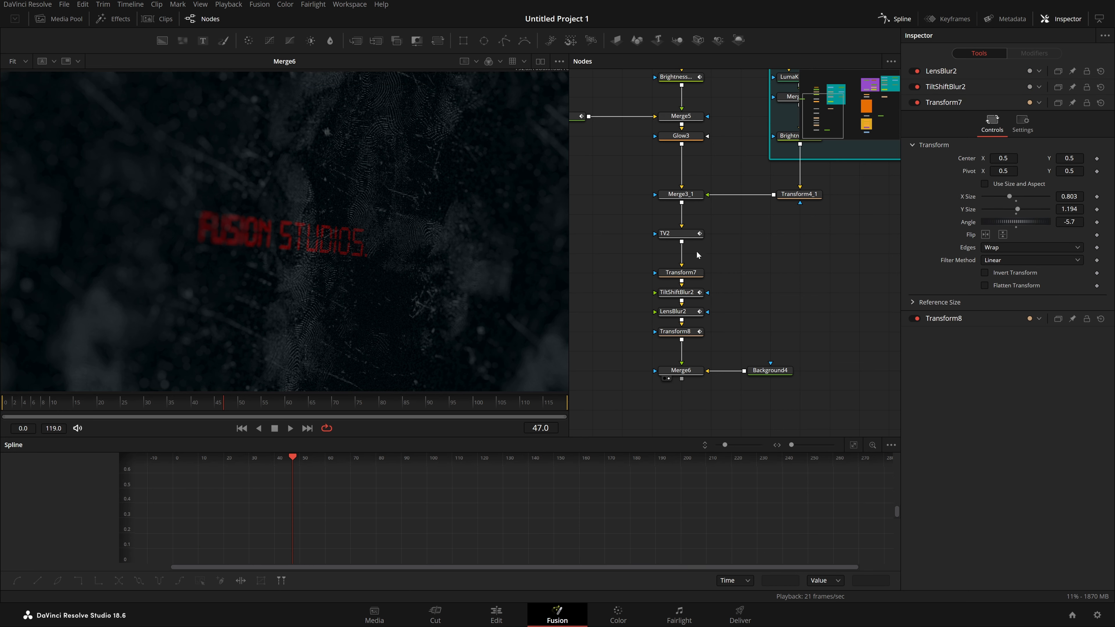
# Insert a Transform node directly after TV2 and modify its Center with Shake.
pyautogui.click(691, 234)
pyautogui.hotkey('shift', 'space')
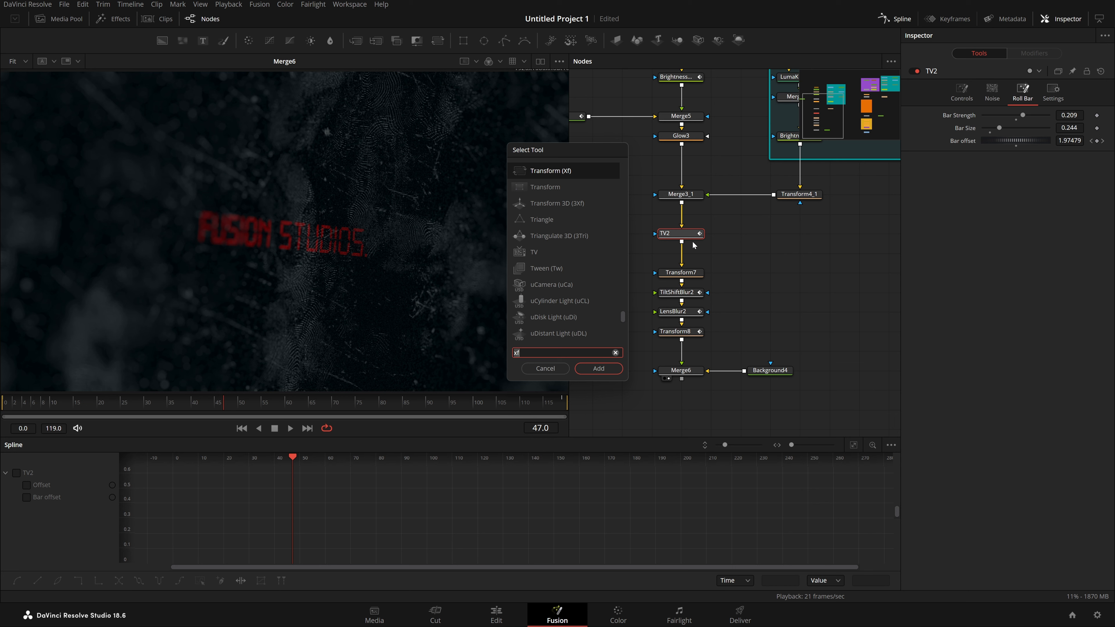
pyautogui.press('Return')
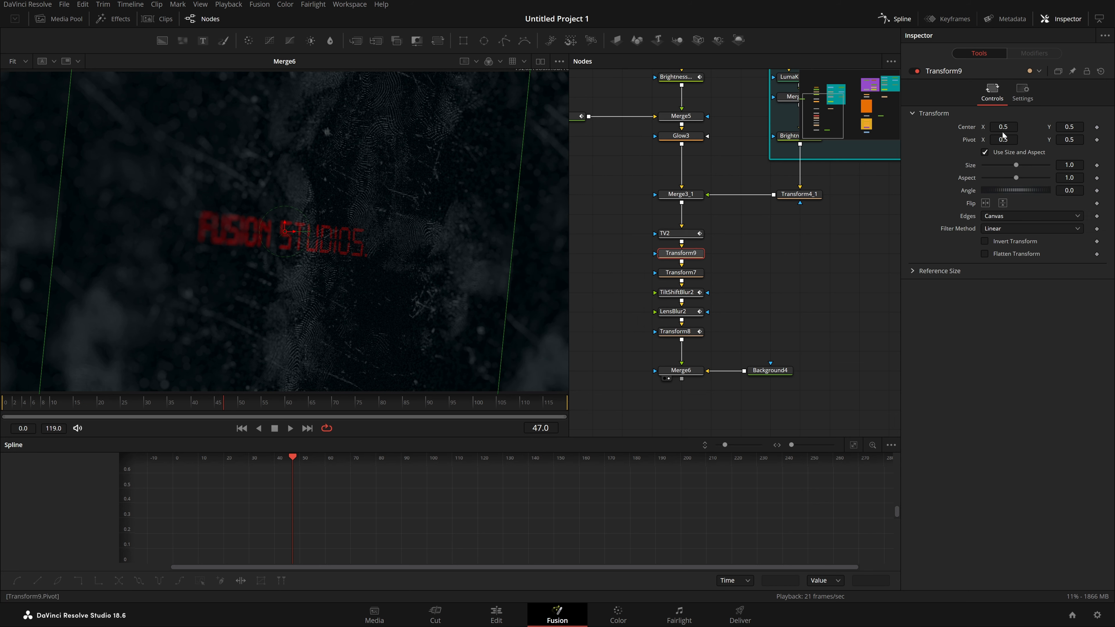
pyautogui.rightClick(972, 127)
pyautogui.moveTo(1007, 168)
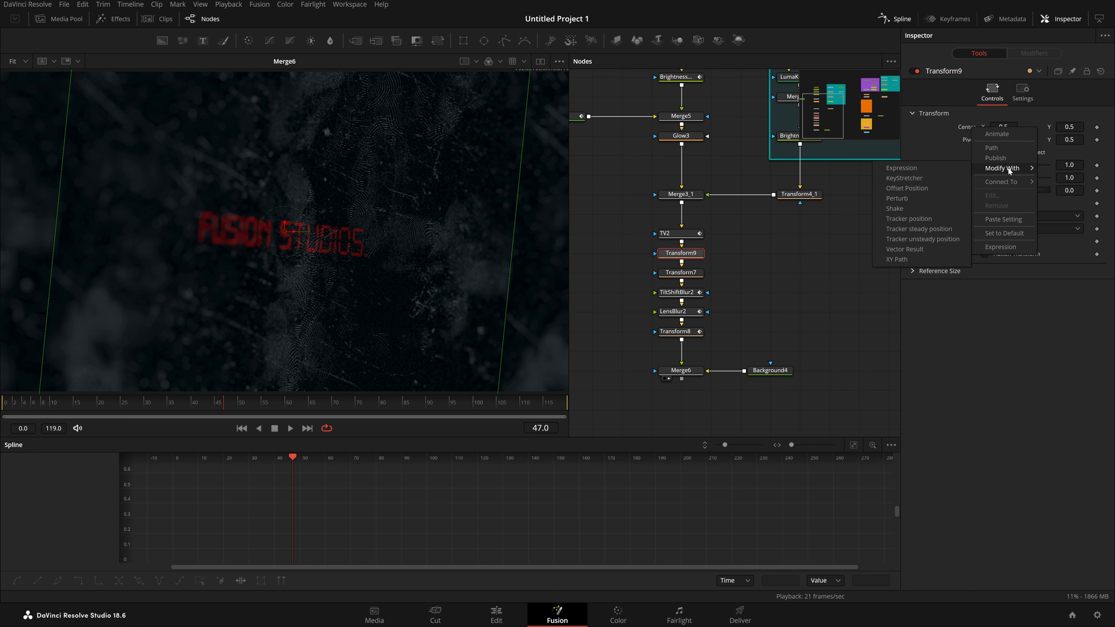
pyautogui.click(923, 208)
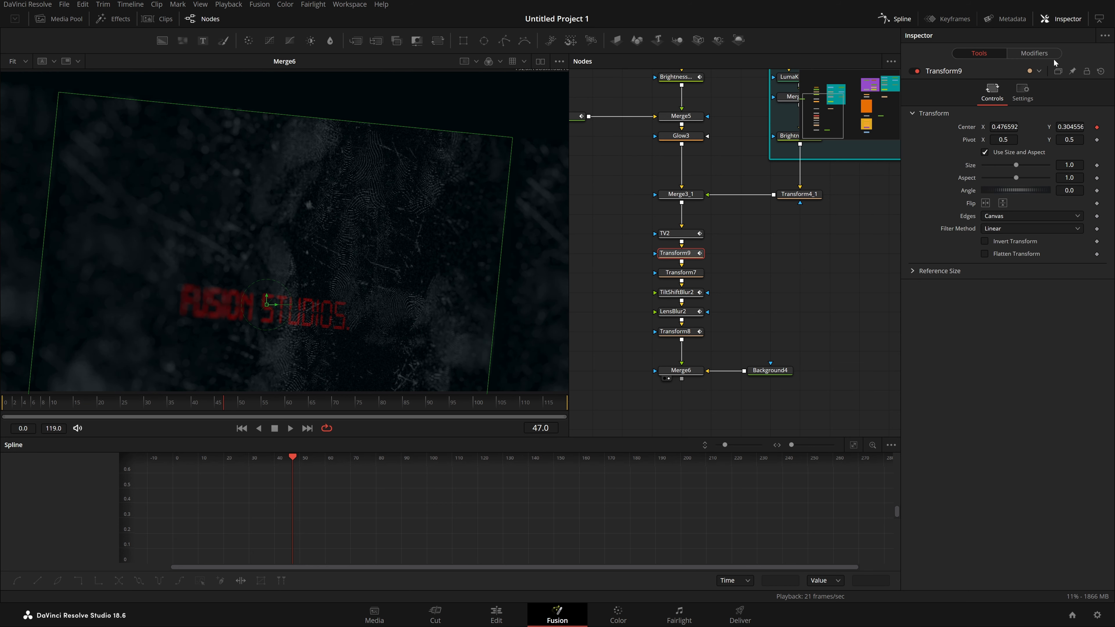
# Set Transform9's Shake modifier to Smoothness 10.0, Minimum 0.45 and Maximum 0.55, and play the animation.
pyautogui.moveTo(1010, 141)
pyautogui.mouseDown()
pyautogui.moveTo(1000, 144)
pyautogui.moveTo(1009, 144)
pyautogui.mouseUp()
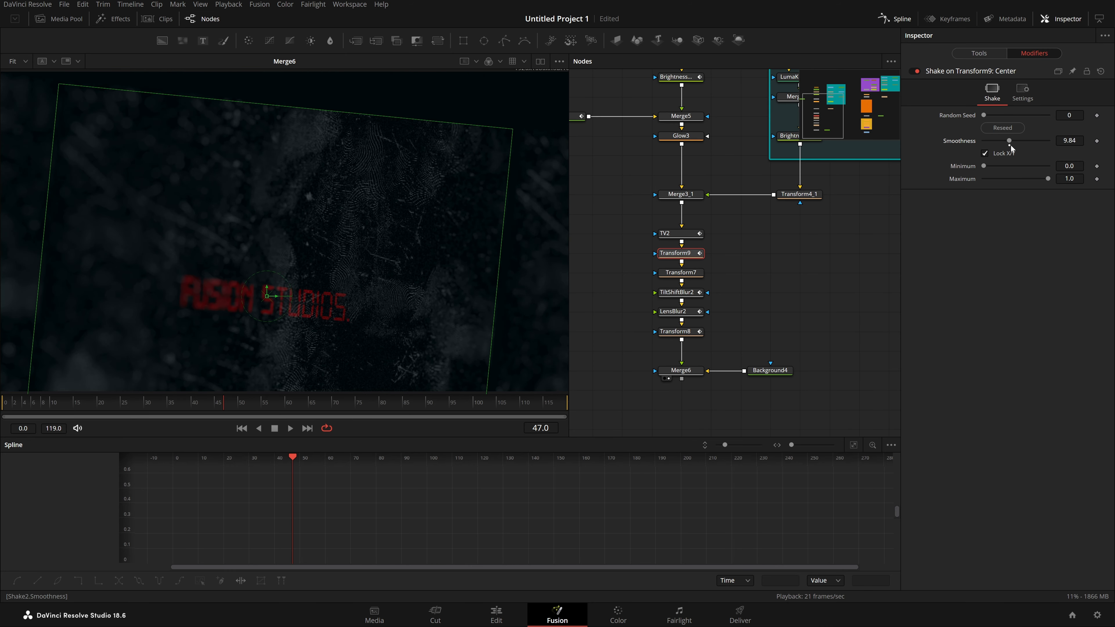
pyautogui.click(1009, 145)
pyautogui.doubleClick(1070, 166)
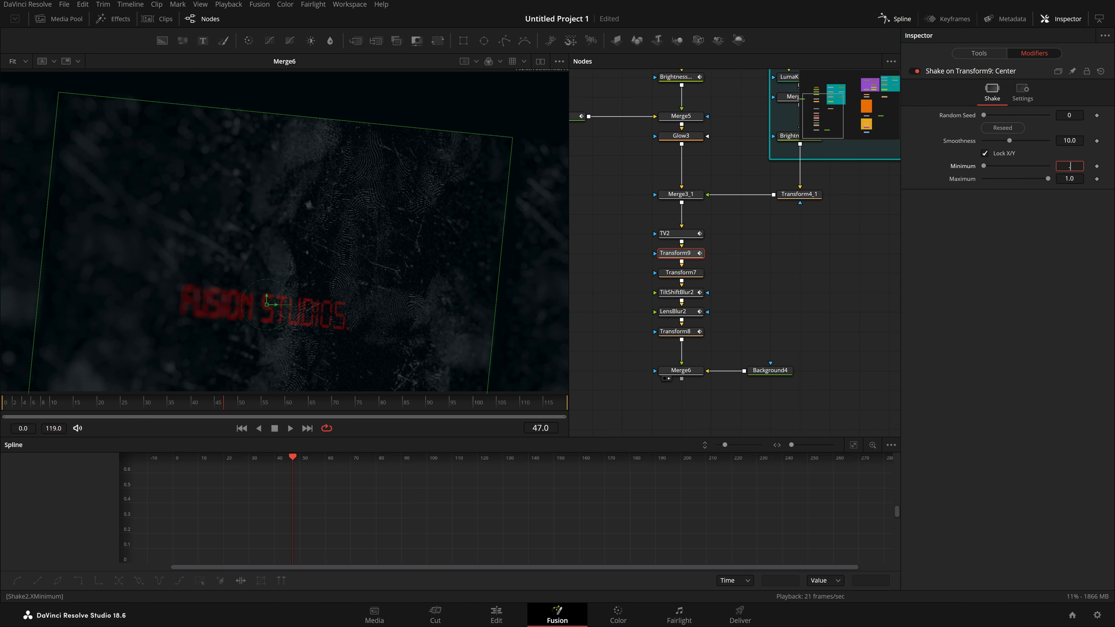
pyautogui.write('.45')
pyautogui.press('Tab')
pyautogui.write('.5')
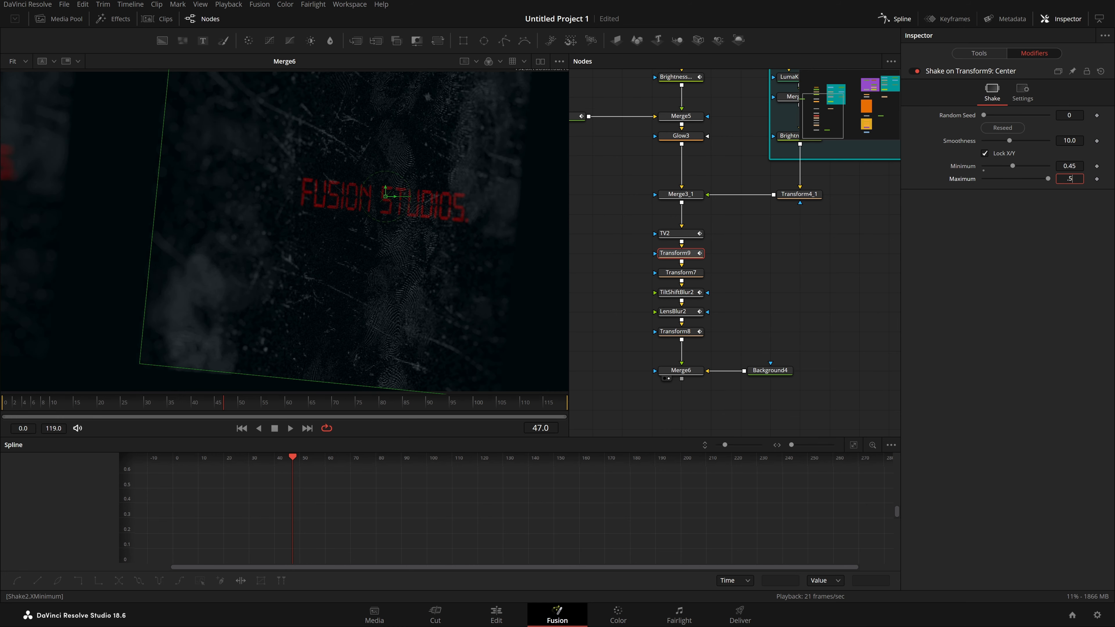
pyautogui.write('5')
pyautogui.press('Tab')
pyautogui.click(739, 358)
pyautogui.press('space')
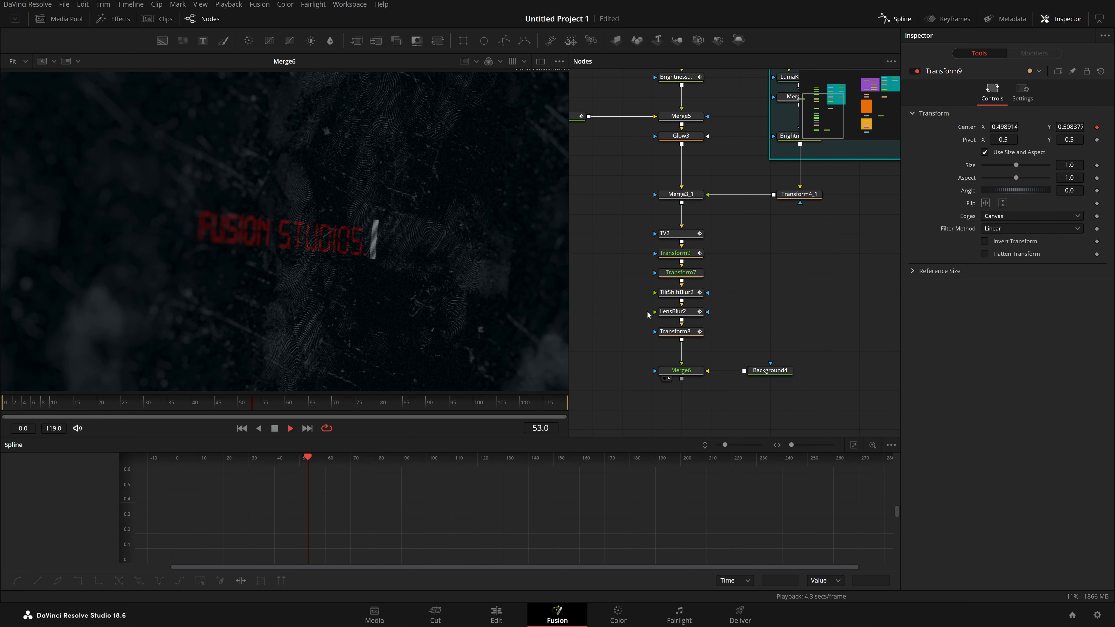
pyautogui.press('space')
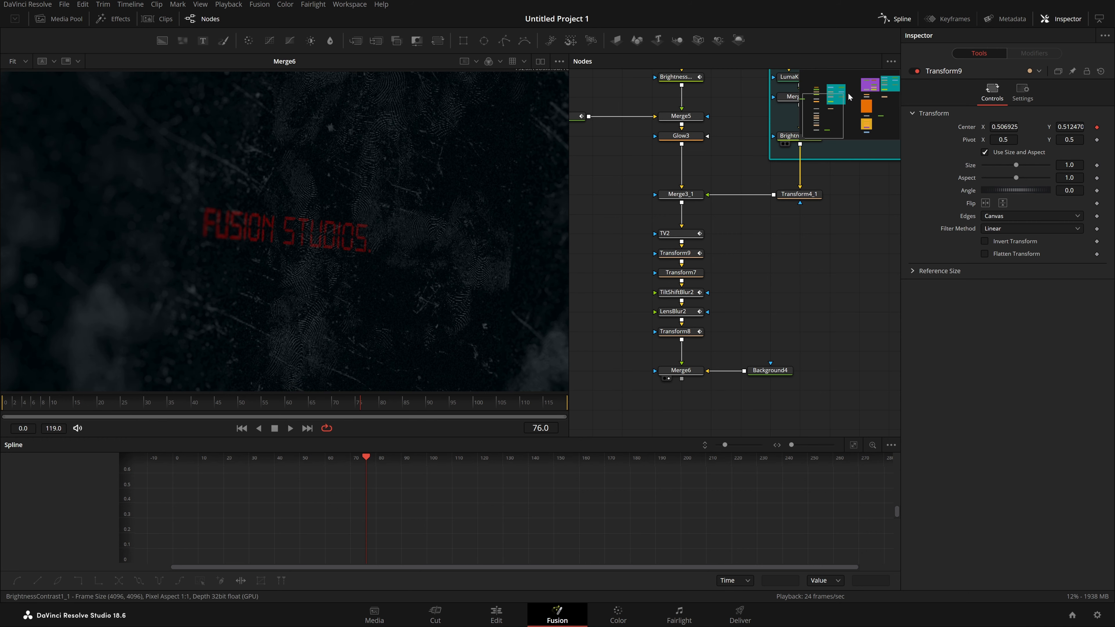
# Show the reference Transform2 node from the orange effects group in the viewer for comparison, and reselect Transform9.
pyautogui.moveTo(866, 97); pyautogui.dragTo(870, 110)
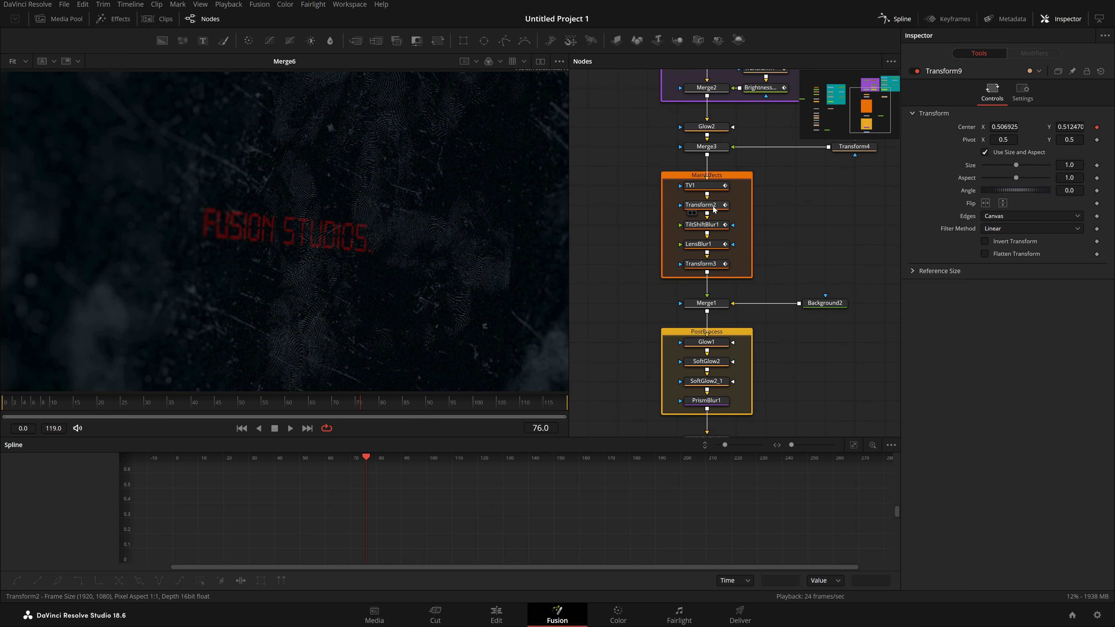
pyautogui.click(713, 210)
pyautogui.press('1')
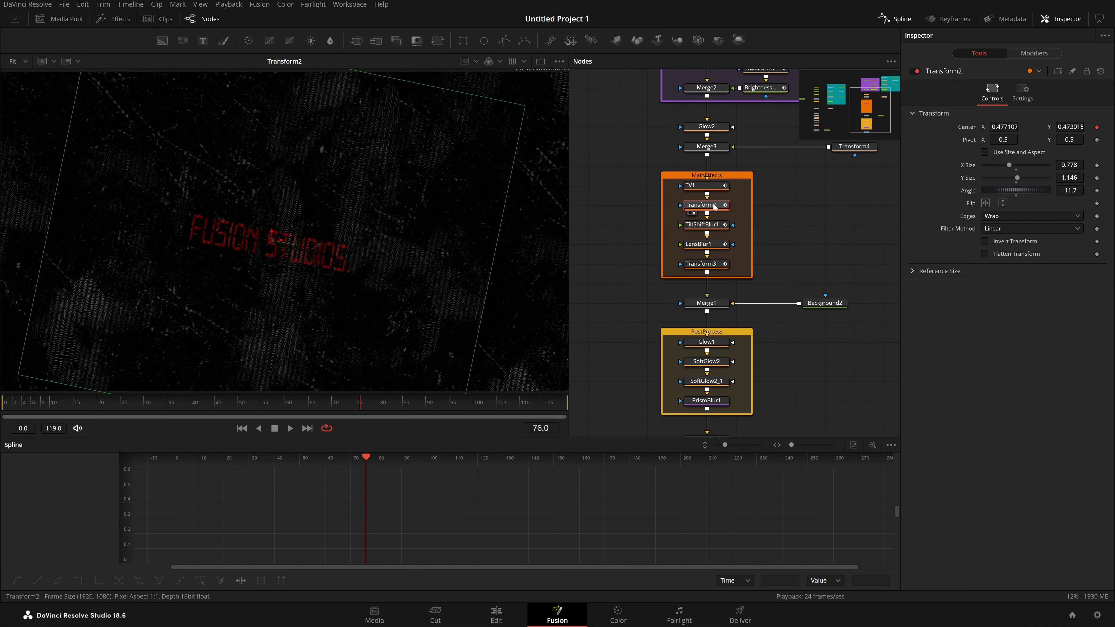
pyautogui.click(822, 111)
pyautogui.click(699, 295)
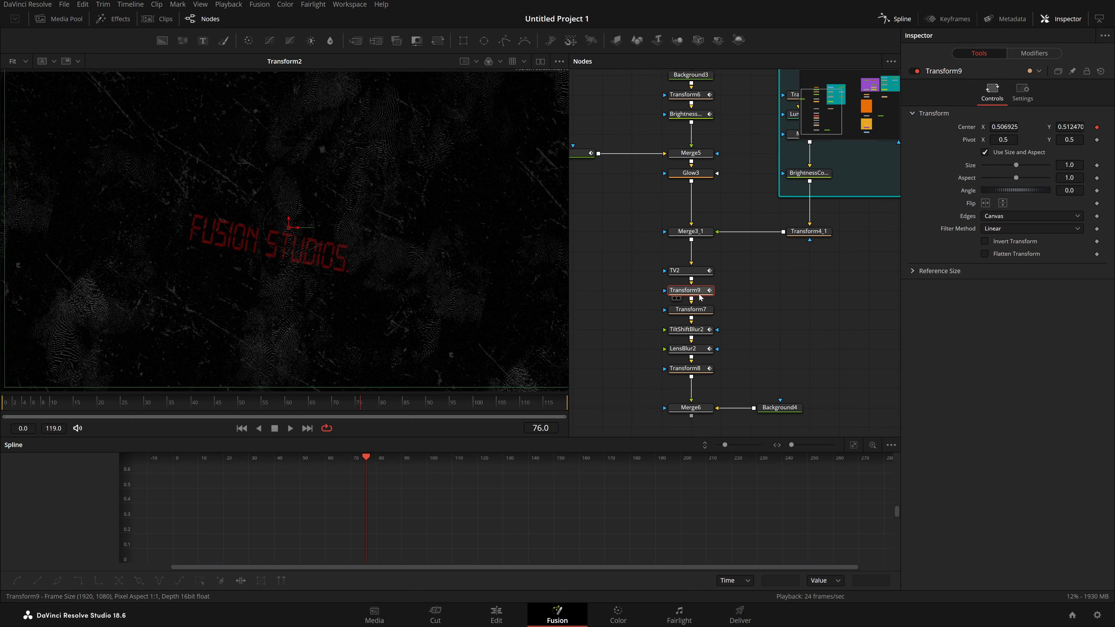
# Remove the separate Transform9 node and modify Transform7's Center with Shake instead, showing the new modifier's settings.
pyautogui.press('Delete')
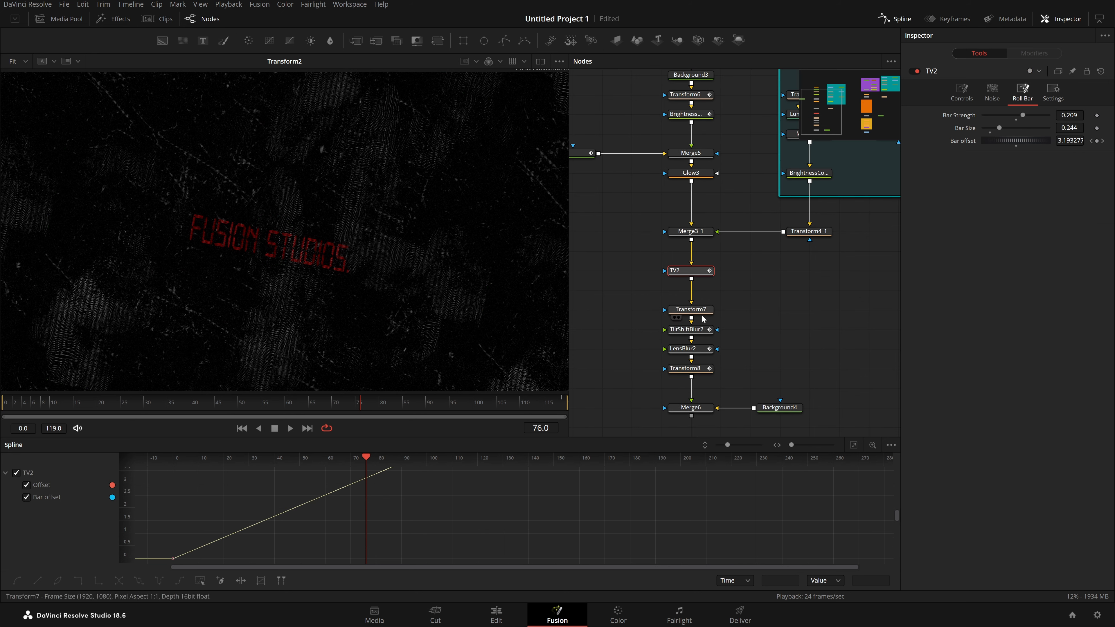
pyautogui.click(712, 309)
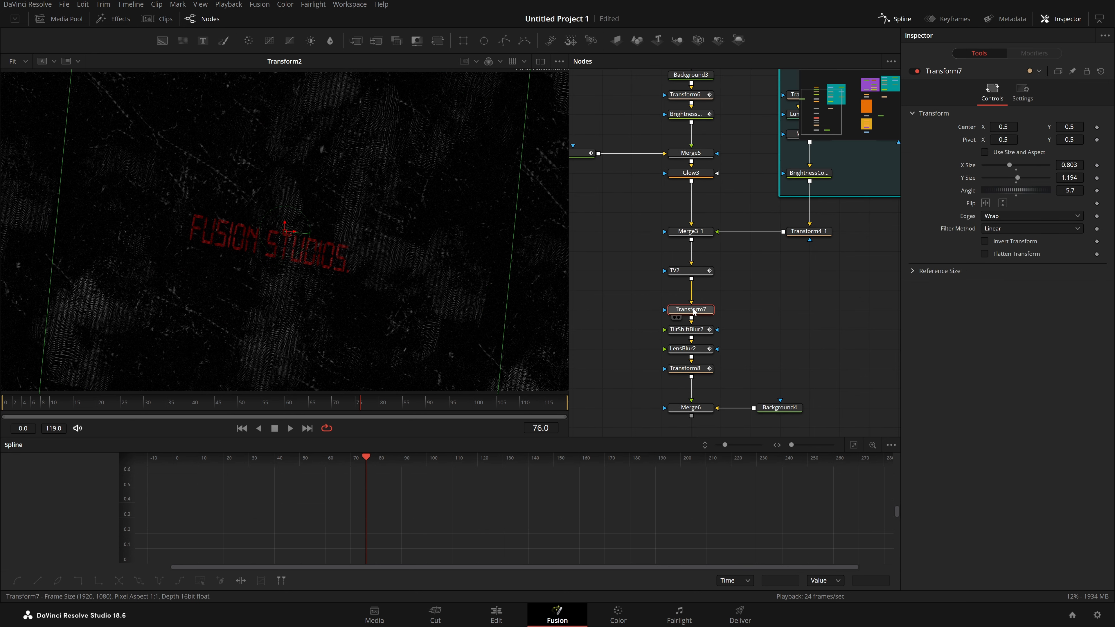
pyautogui.rightClick(968, 127)
pyautogui.moveTo(1000, 170)
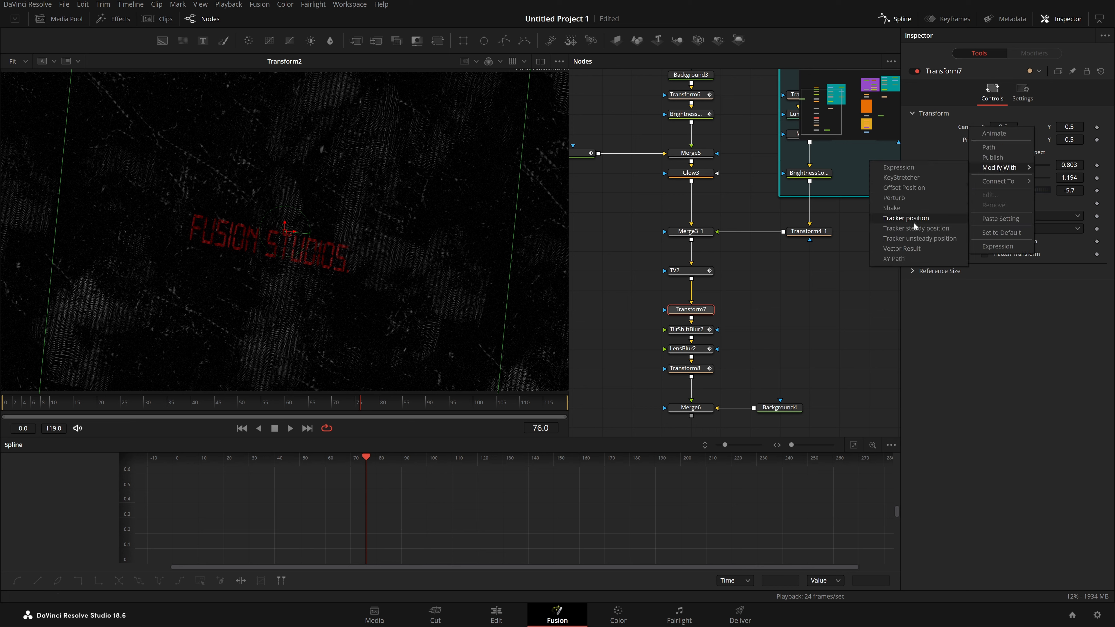
pyautogui.click(918, 209)
pyautogui.click(1028, 54)
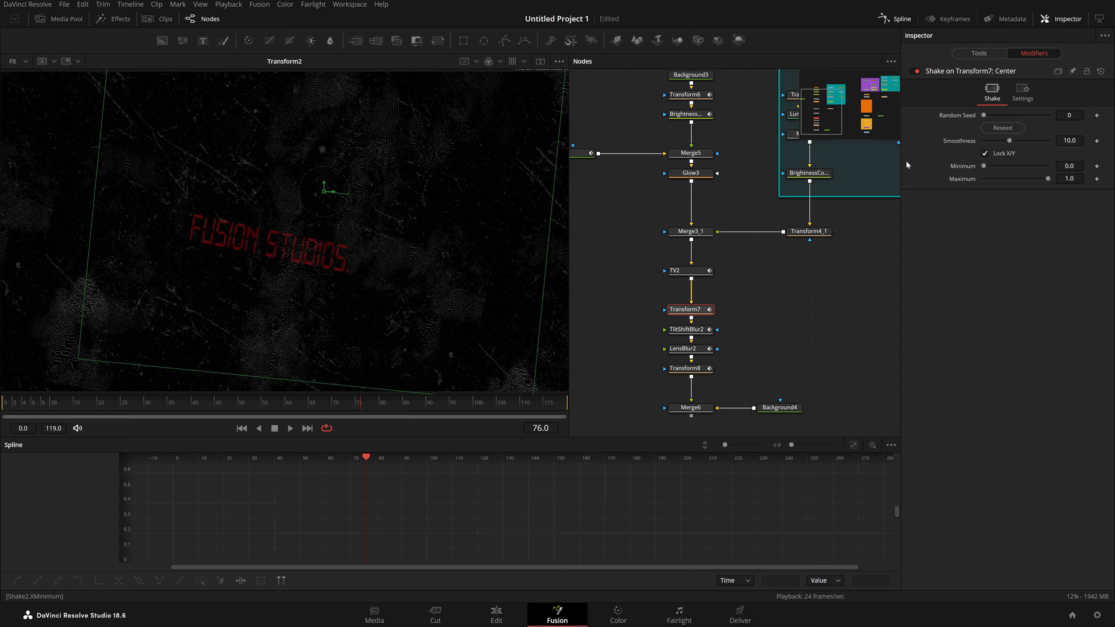
# Limit Transform7's Shake modifier to a Minimum of 0.45 and a Maximum of 0.55, and play the animation.
pyautogui.write('.45')
pyautogui.press('Tab')
pyautogui.write('.55')
pyautogui.press('Tab')
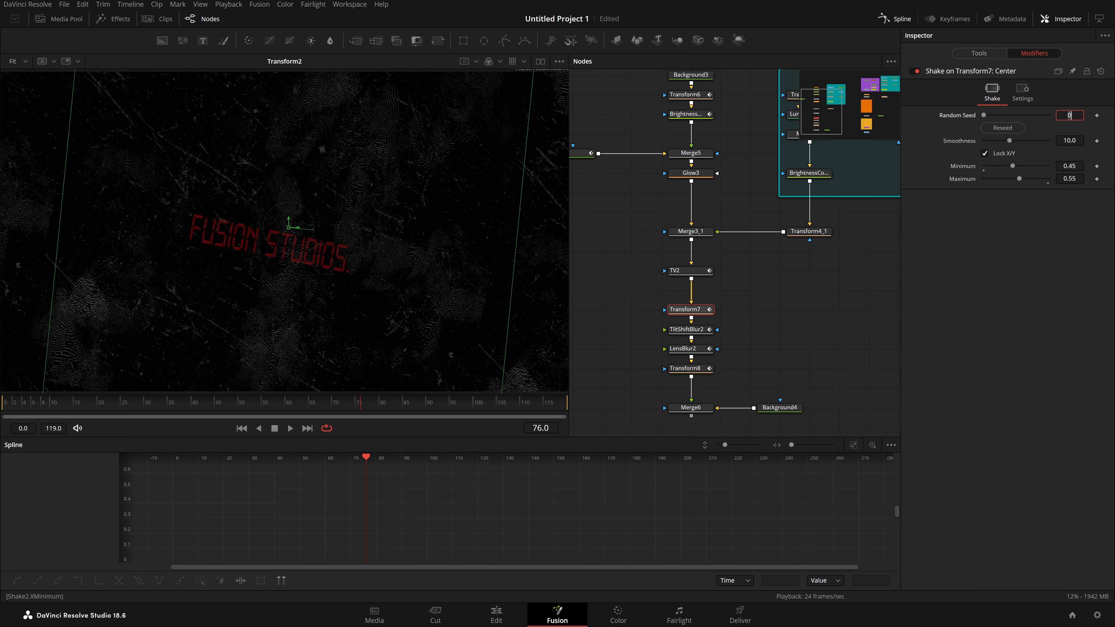
pyautogui.click(872, 250)
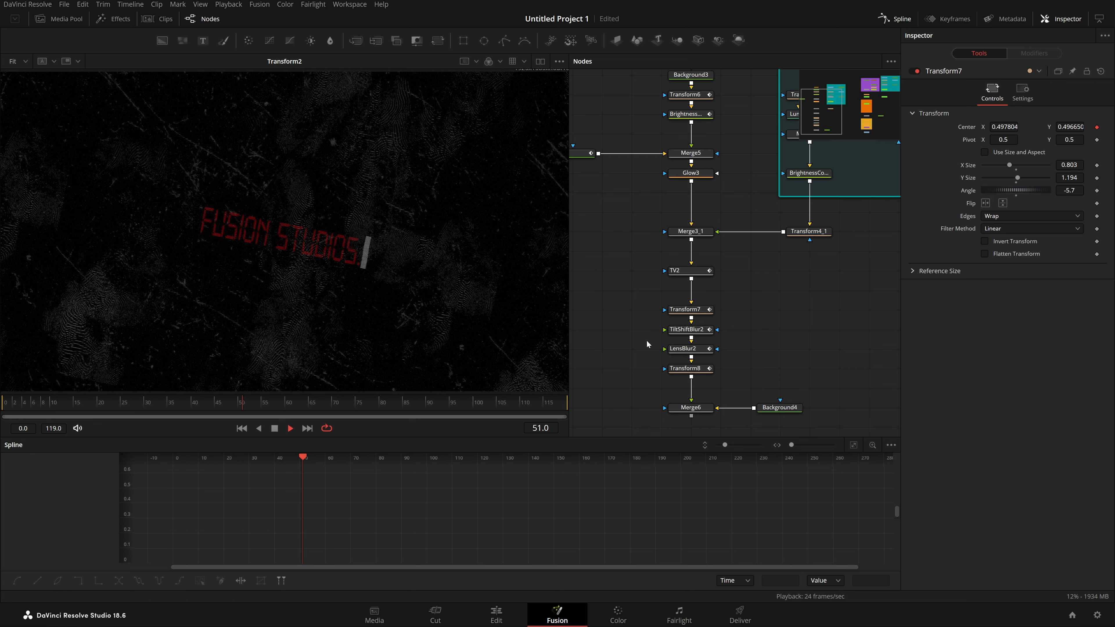
# Show Merge6 in the viewer and set the Smoothness of Transform7's Shake modifier to 15, checking the playback.
pyautogui.click(687, 309)
pyautogui.click(1035, 52)
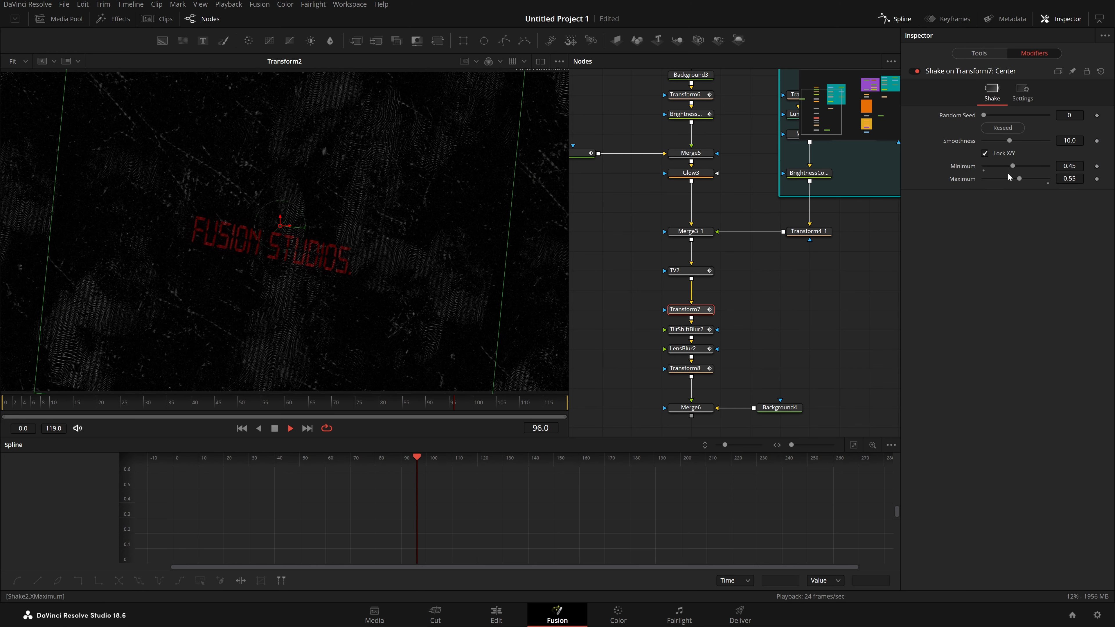
pyautogui.moveTo(987, 152); pyautogui.dragTo(991, 154)
pyautogui.click(676, 416)
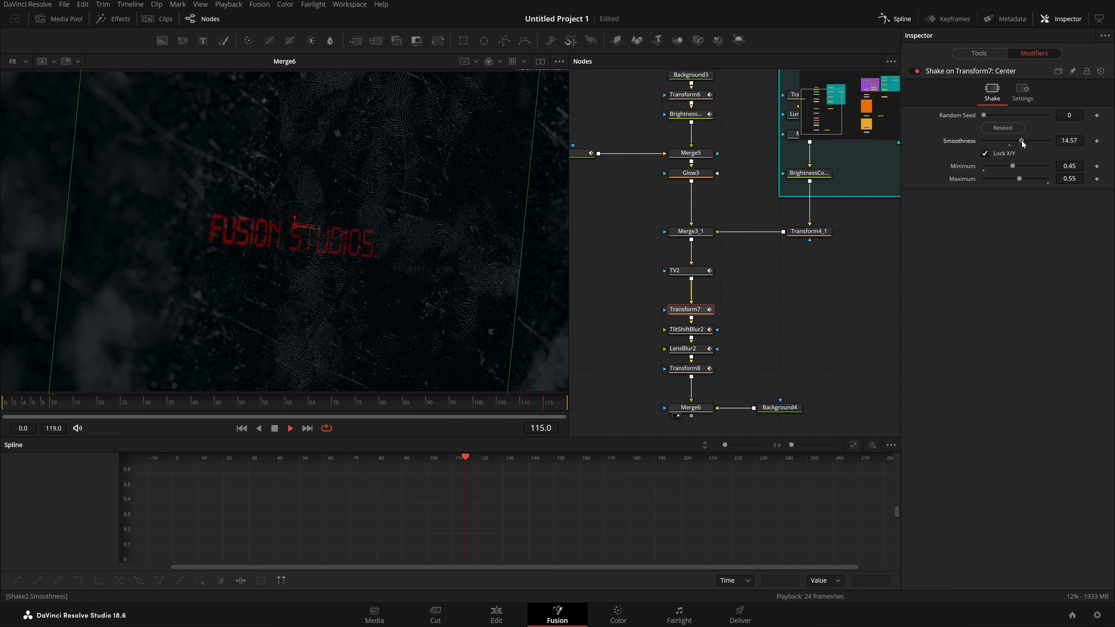
pyautogui.moveTo(993, 140); pyautogui.dragTo(1109, 144)
pyautogui.click(1070, 141)
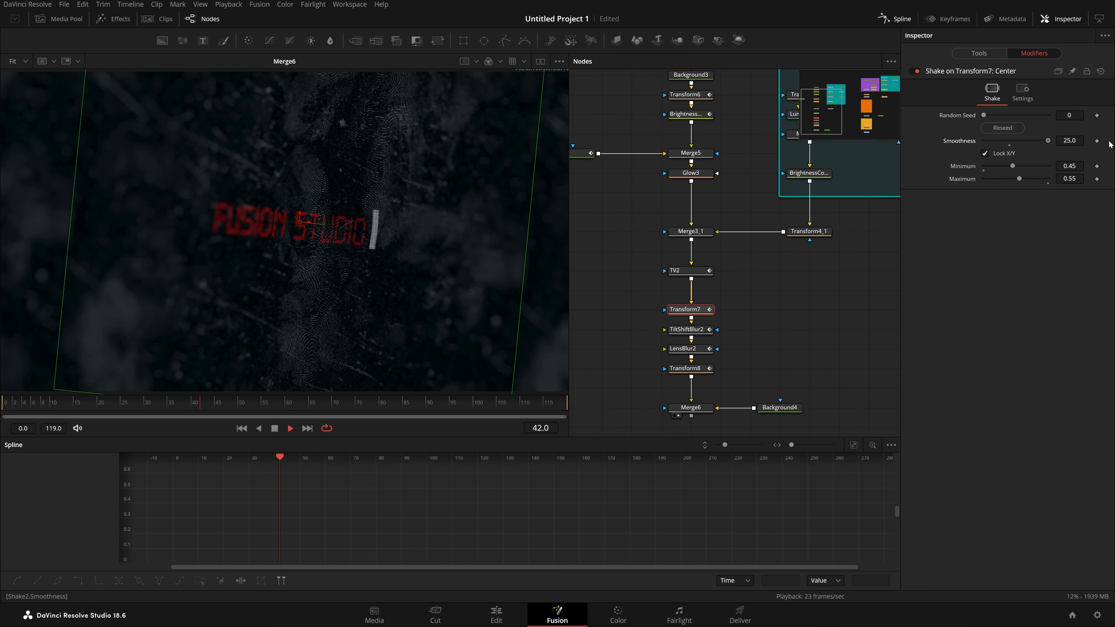
pyautogui.write('15')
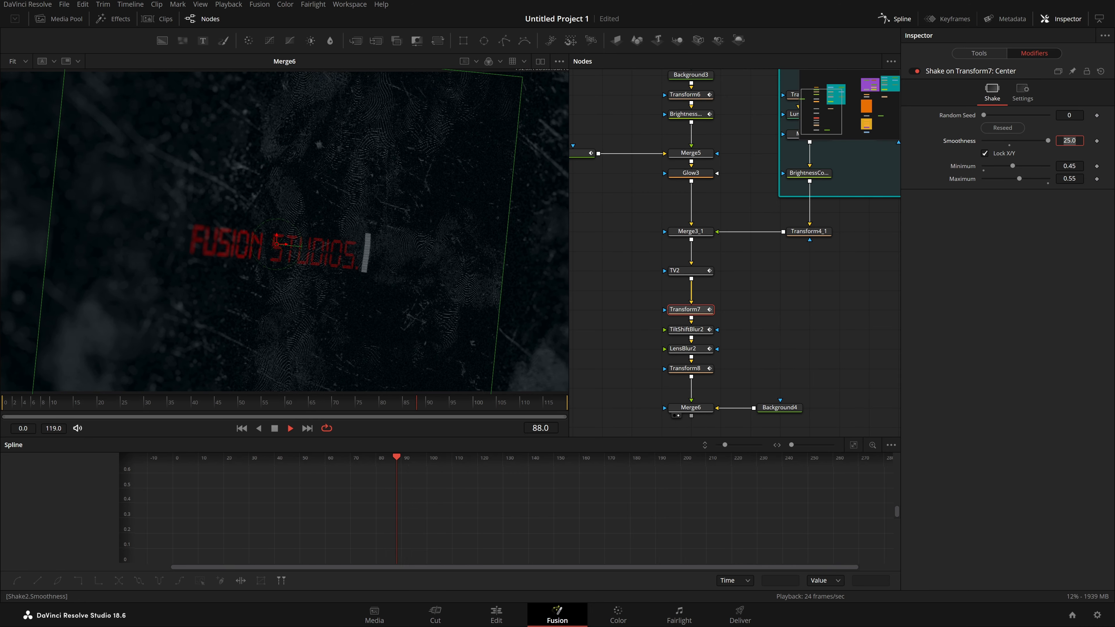
pyautogui.press('Tab')
pyautogui.click(805, 286)
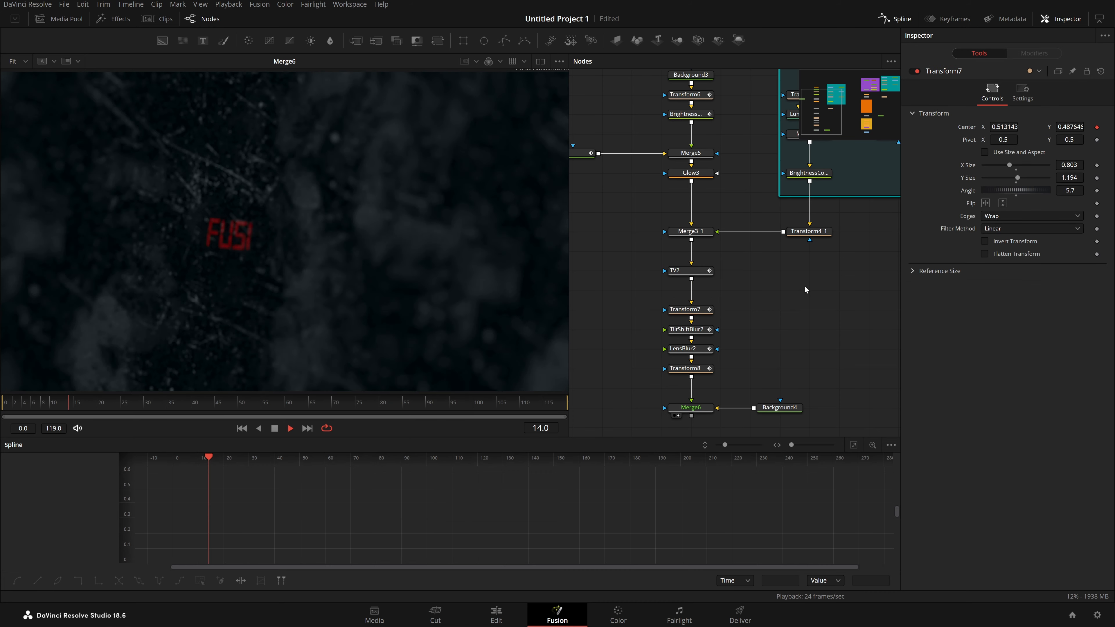
pyautogui.scroll(-2, 295, 279)
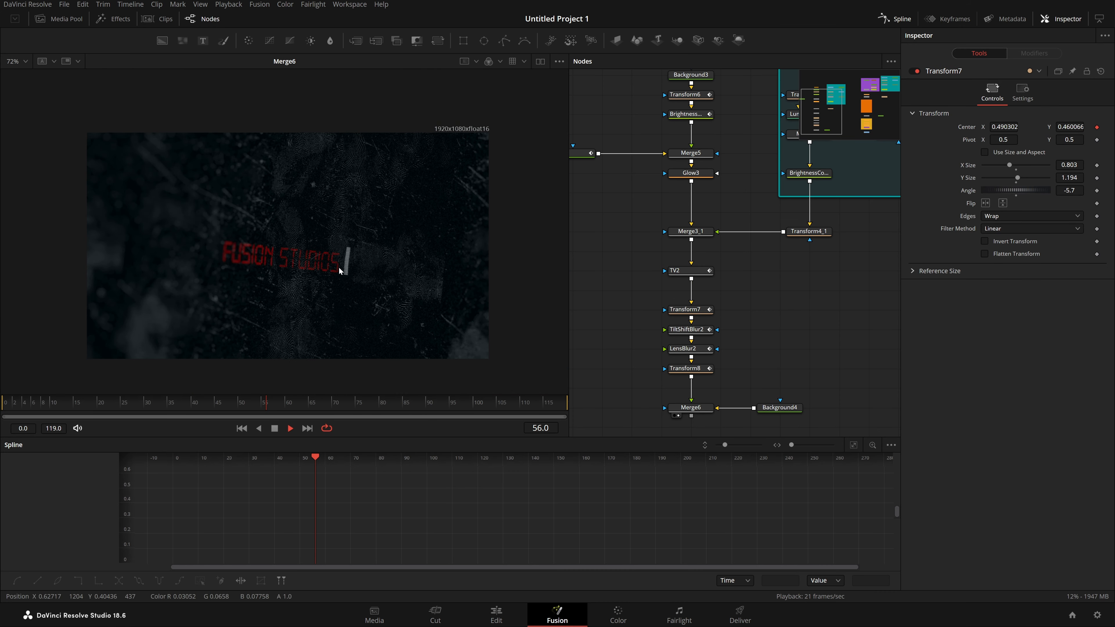
pyautogui.hotkey('ctrl', 'f')
pyautogui.scroll(-1, 343, 267)
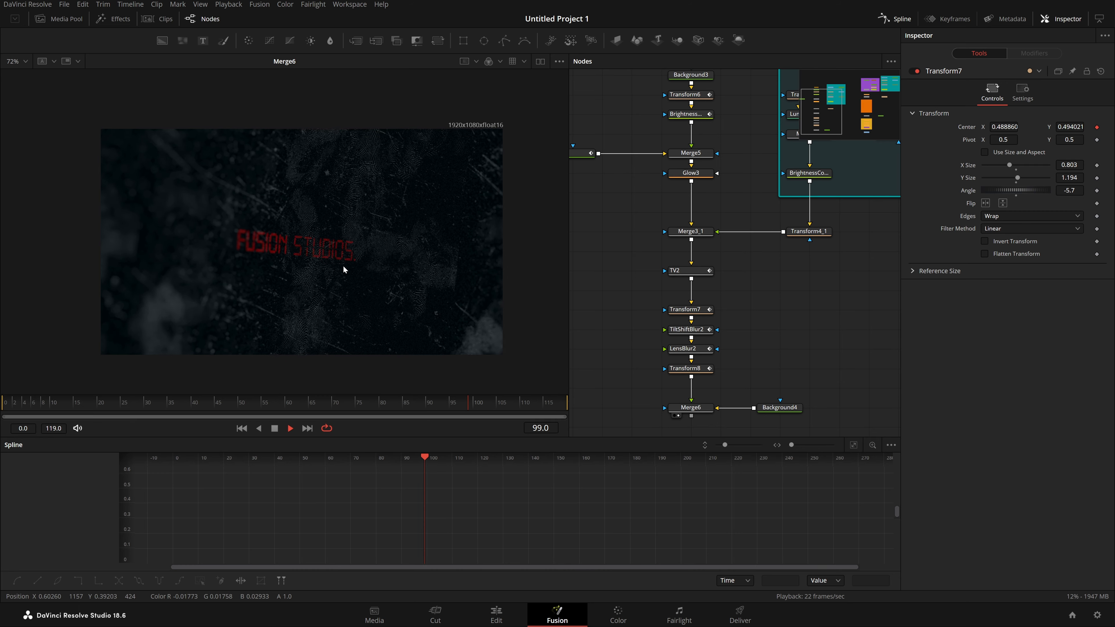
pyautogui.hotkey('ctrl', 'f')
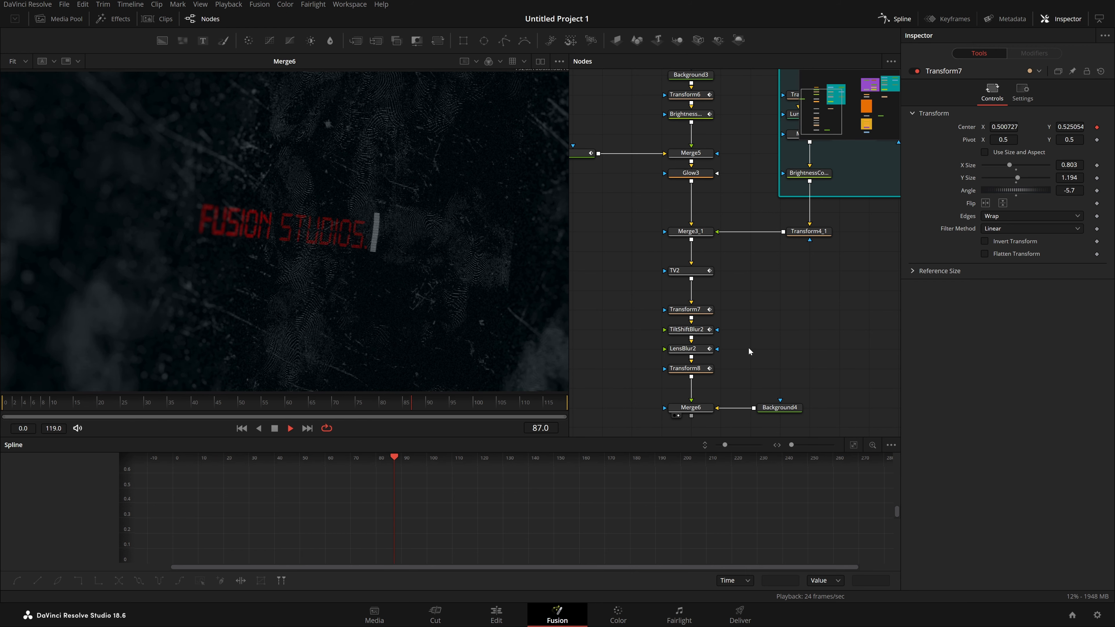
# Try to paste a copy of LensBlur2's first Blur Size pulse at frame 70.
pyautogui.click(687, 348)
pyautogui.click(283, 403)
pyautogui.click(289, 404)
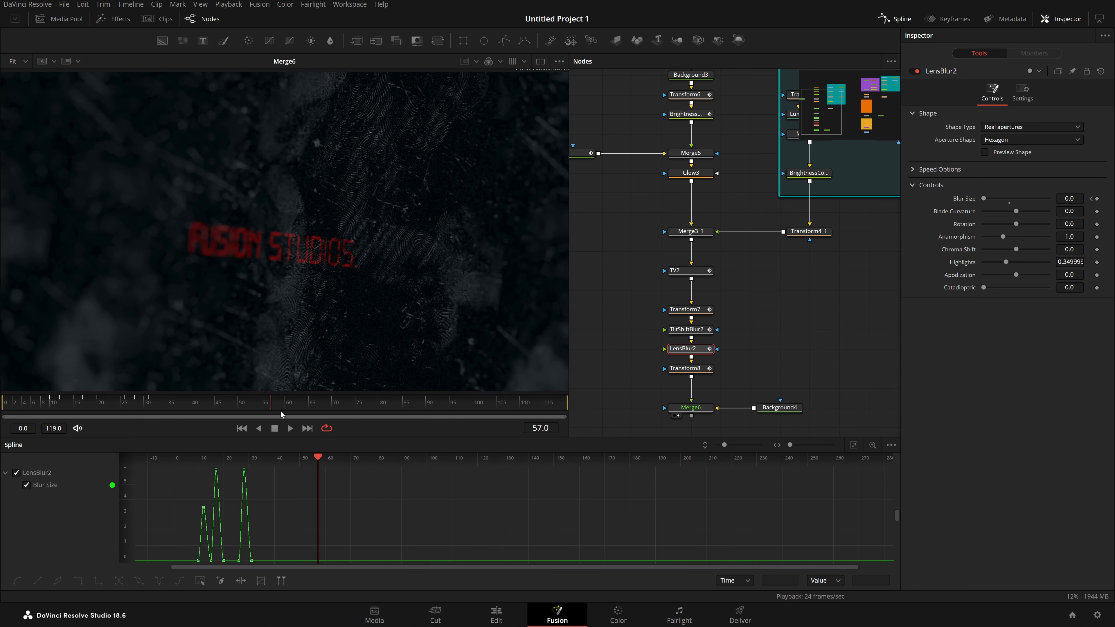
pyautogui.scroll(1, 188, 472)
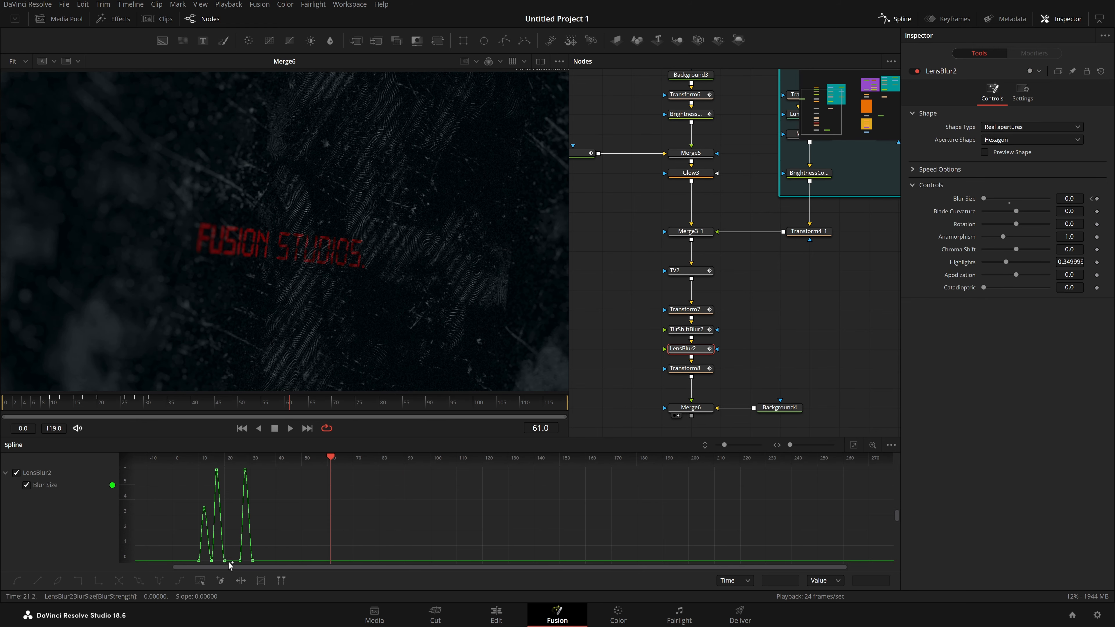
pyautogui.moveTo(226, 532); pyautogui.dragTo(232, 558)
pyautogui.moveTo(188, 472); pyautogui.dragTo(186, 453)
pyautogui.click(399, 507)
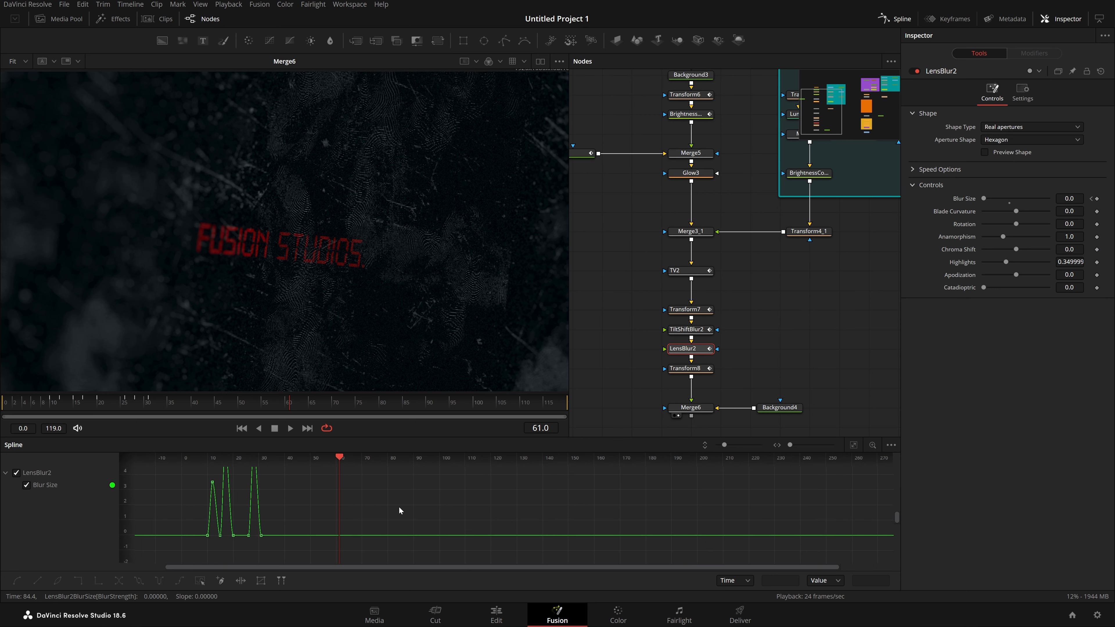
pyautogui.click(332, 403)
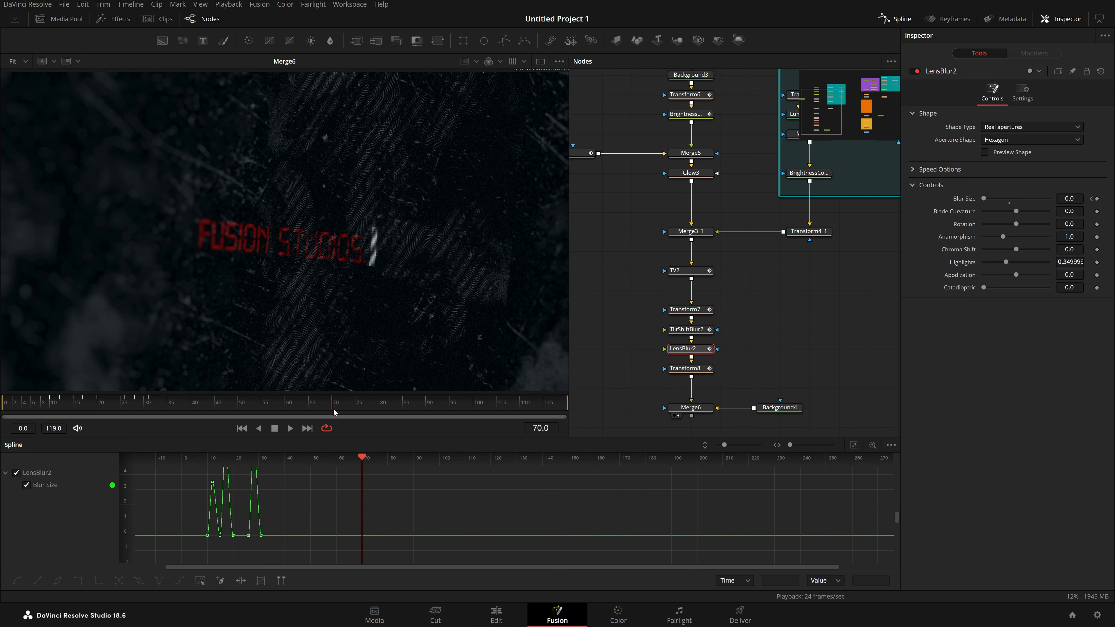
pyautogui.hotkey('ctrl', 'v')
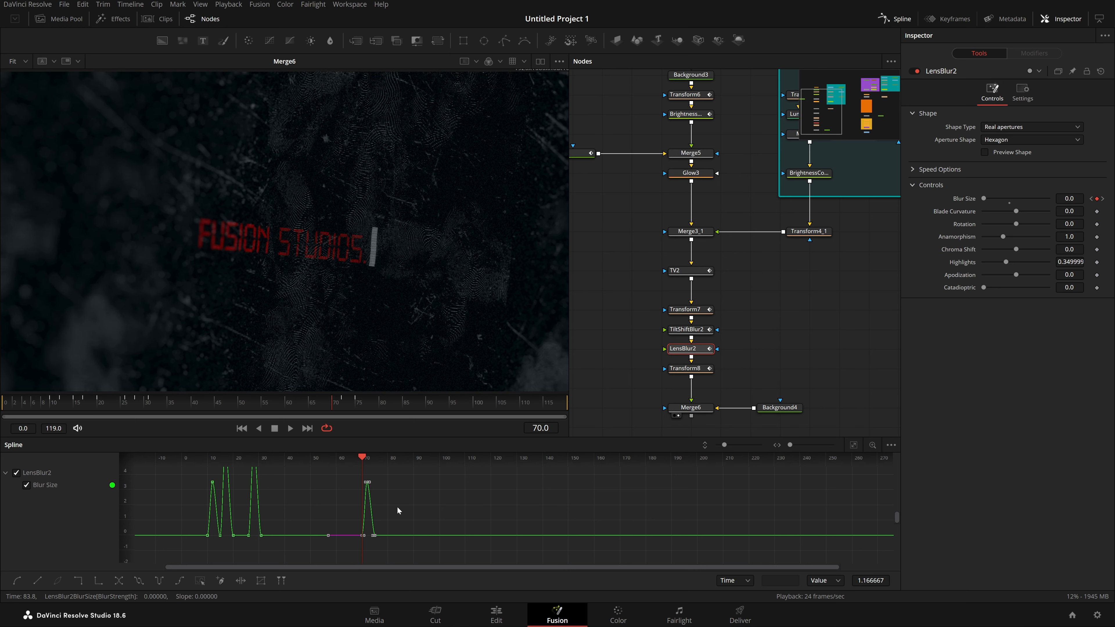
pyautogui.press('Delete')
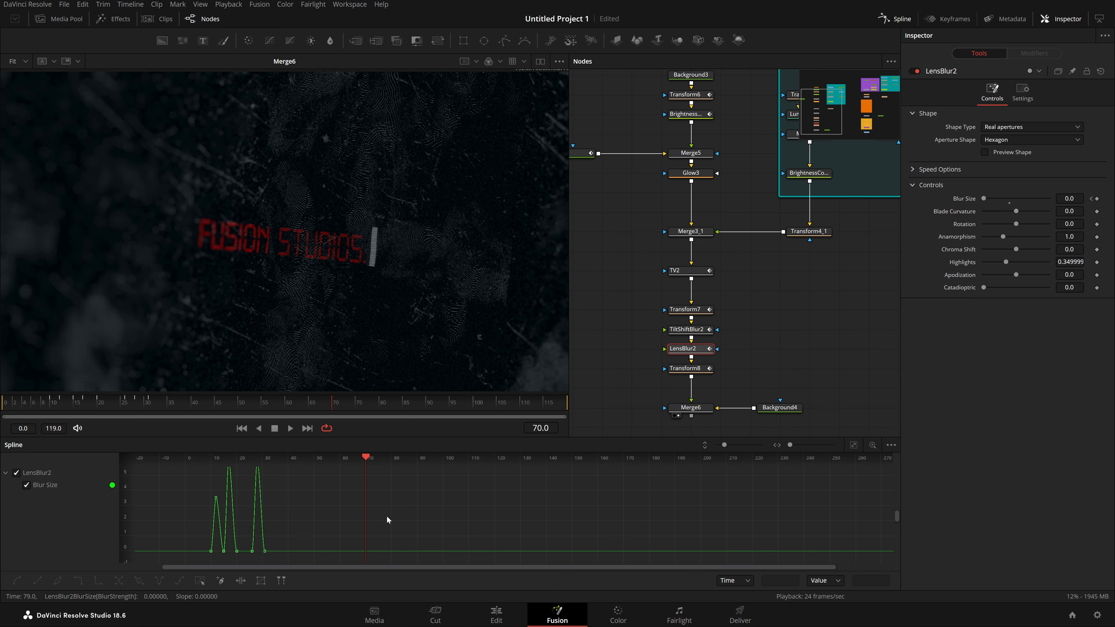
# Copy LensBlur2's first two Blur Size pulses and paste them at frame 70.
pyautogui.moveTo(239, 556); pyautogui.dragTo(180, 450)
pyautogui.moveTo(342, 498)
pyautogui.mouseDown()
pyautogui.moveTo(342, 536)
pyautogui.moveTo(341, 496)
pyautogui.mouseUp()
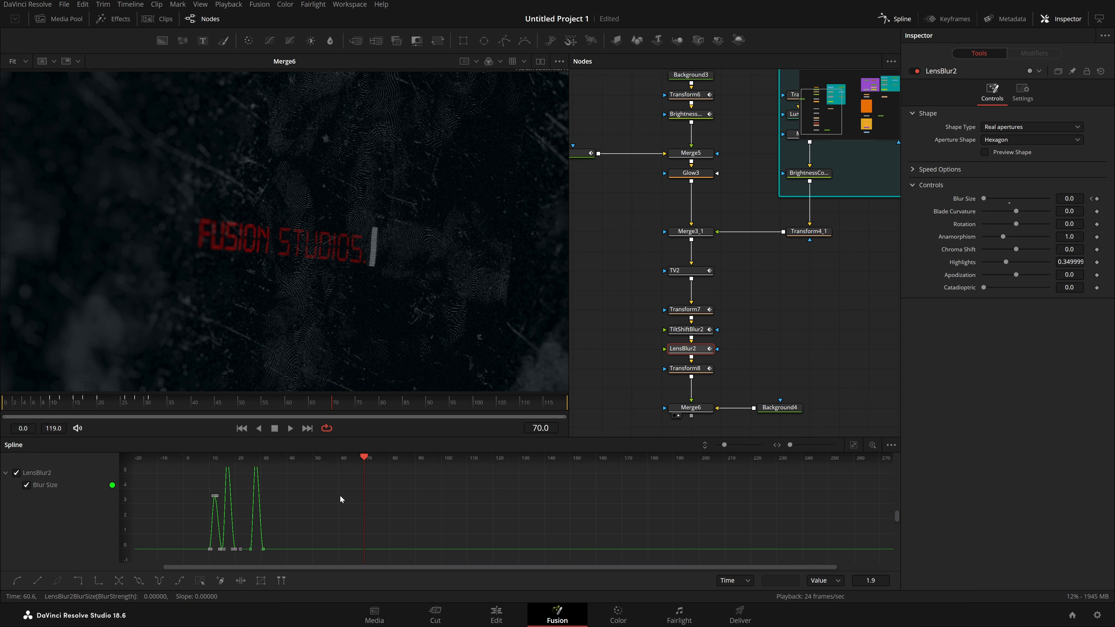
pyautogui.hotkey('ctrl', 'v')
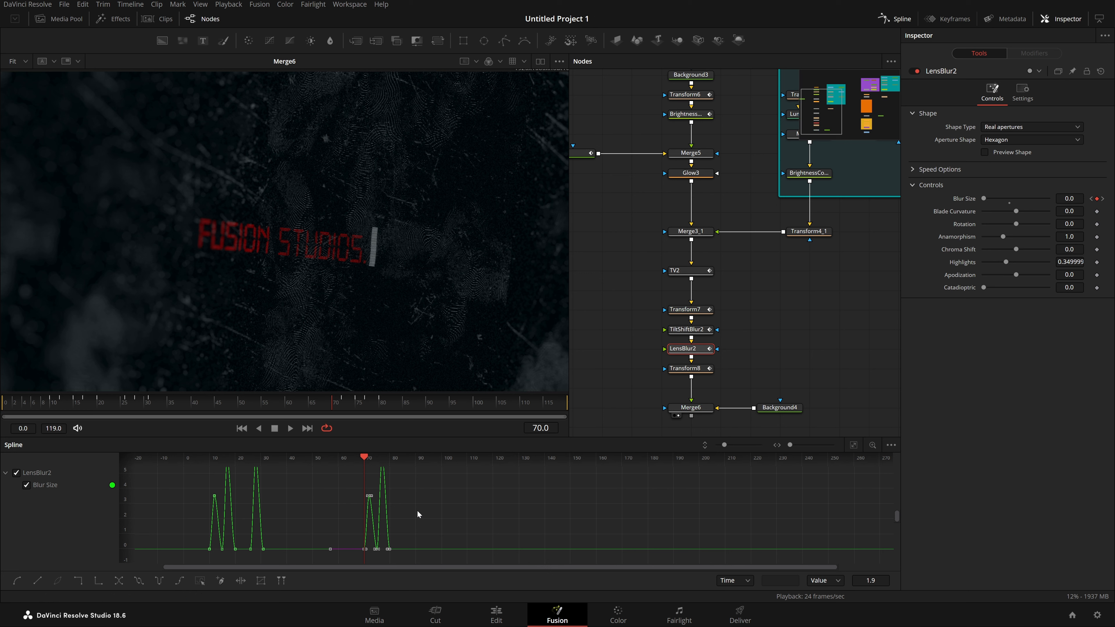
# Reverse the two pasted Blur Size pulses in time and play the animation.
pyautogui.moveTo(413, 501)
pyautogui.mouseDown()
pyautogui.moveTo(399, 522)
pyautogui.moveTo(397, 500)
pyautogui.mouseUp()
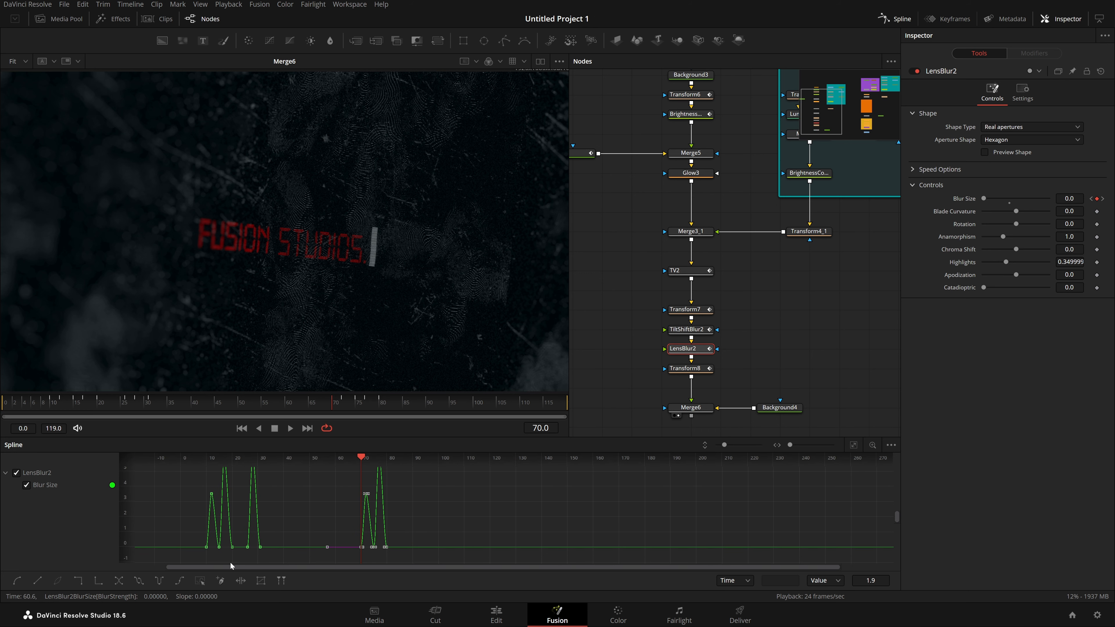
pyautogui.click(118, 584)
pyautogui.click(429, 512)
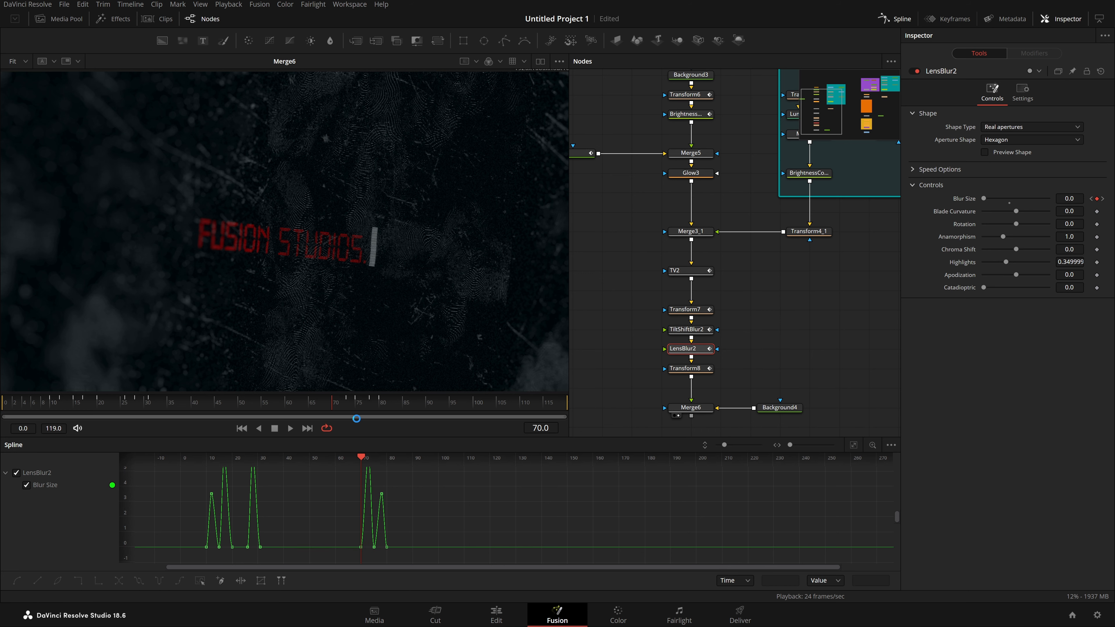
pyautogui.press('space')
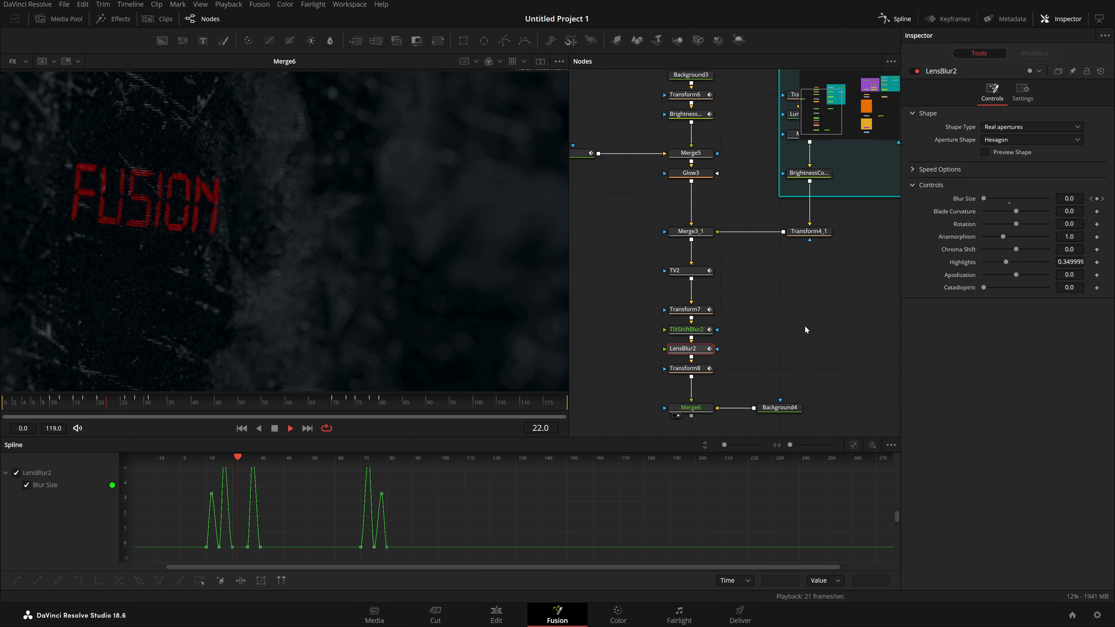
pyautogui.click(805, 327)
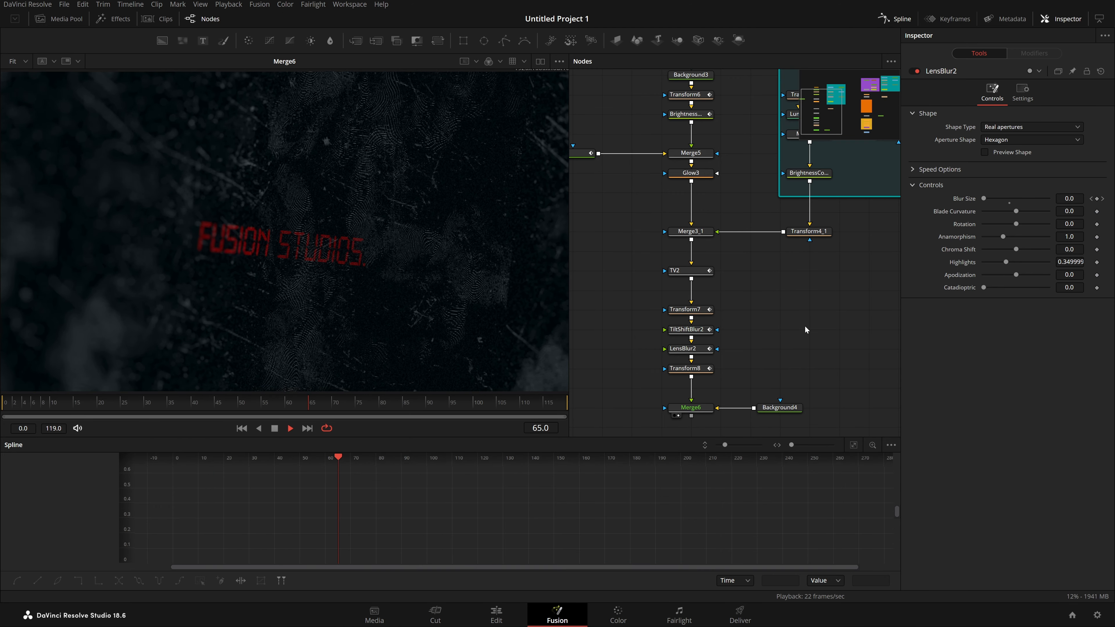
pyautogui.press('space')
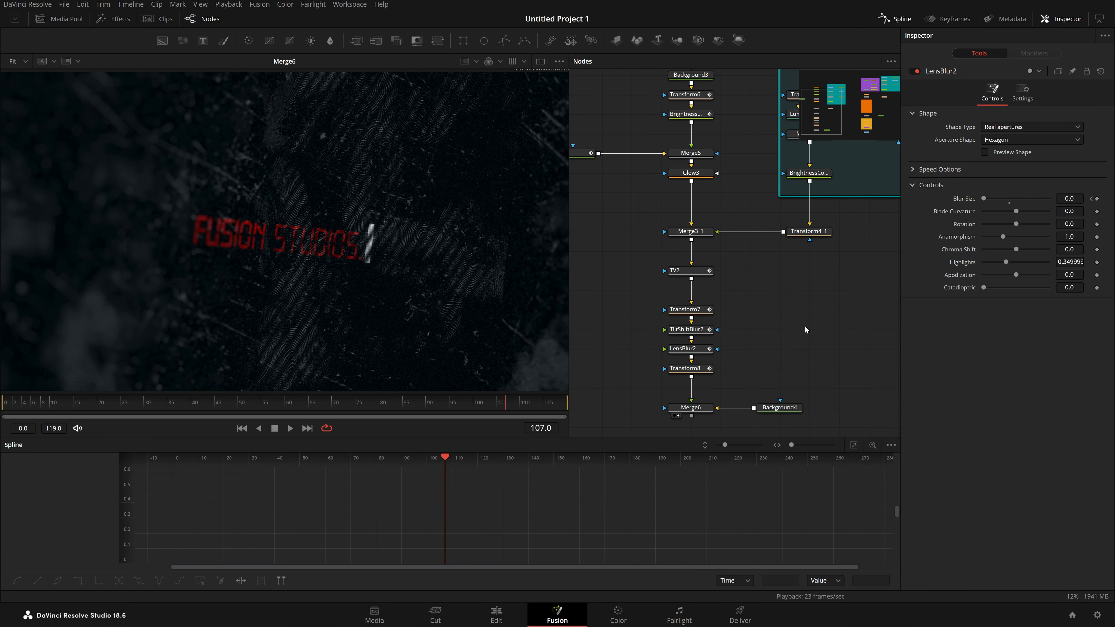
# Keyframe Transform8's Size at frame 71, just before the peak of LensBlur2's first pasted blur pulse.
pyautogui.click(697, 375)
pyautogui.moveTo(390, 406); pyautogui.dragTo(346, 410)
pyautogui.click(687, 348)
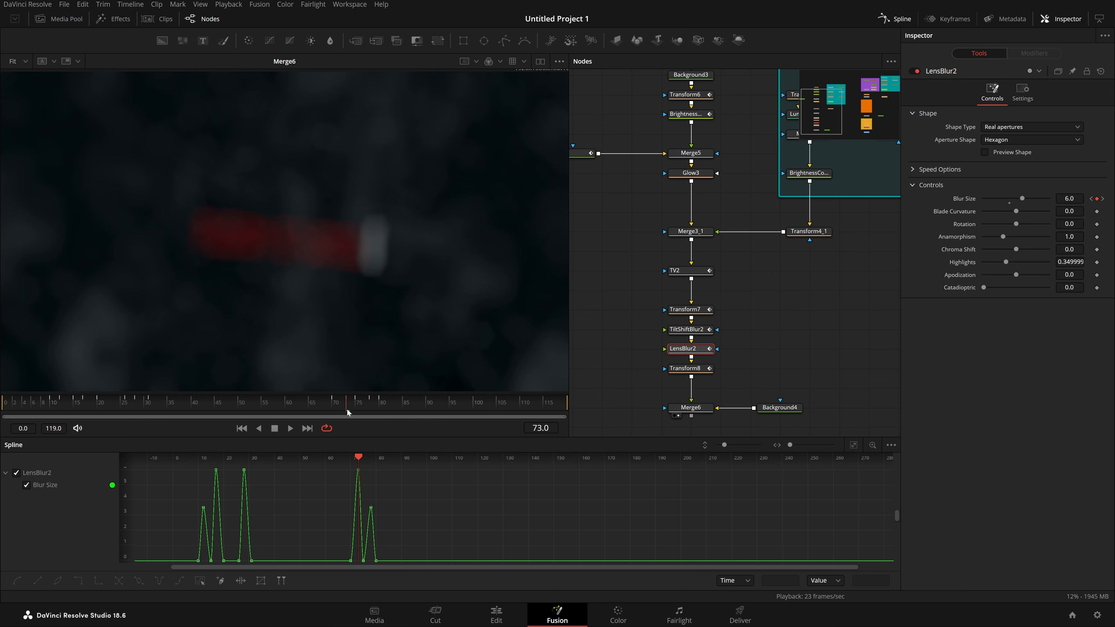
pyautogui.click(701, 368)
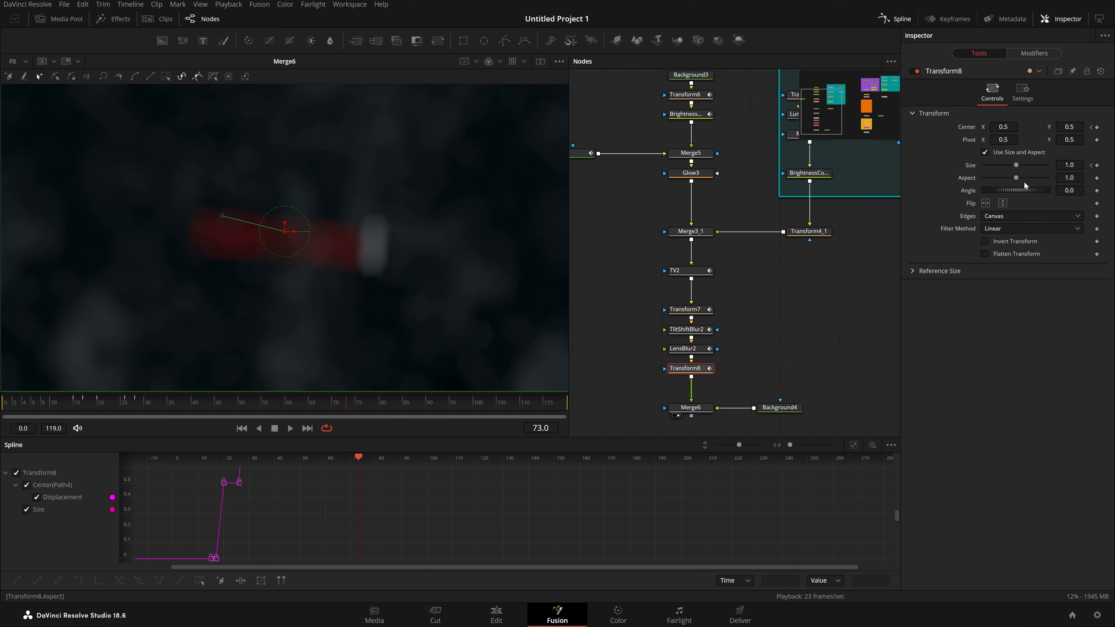
pyautogui.press('Left')
pyautogui.press('Left')
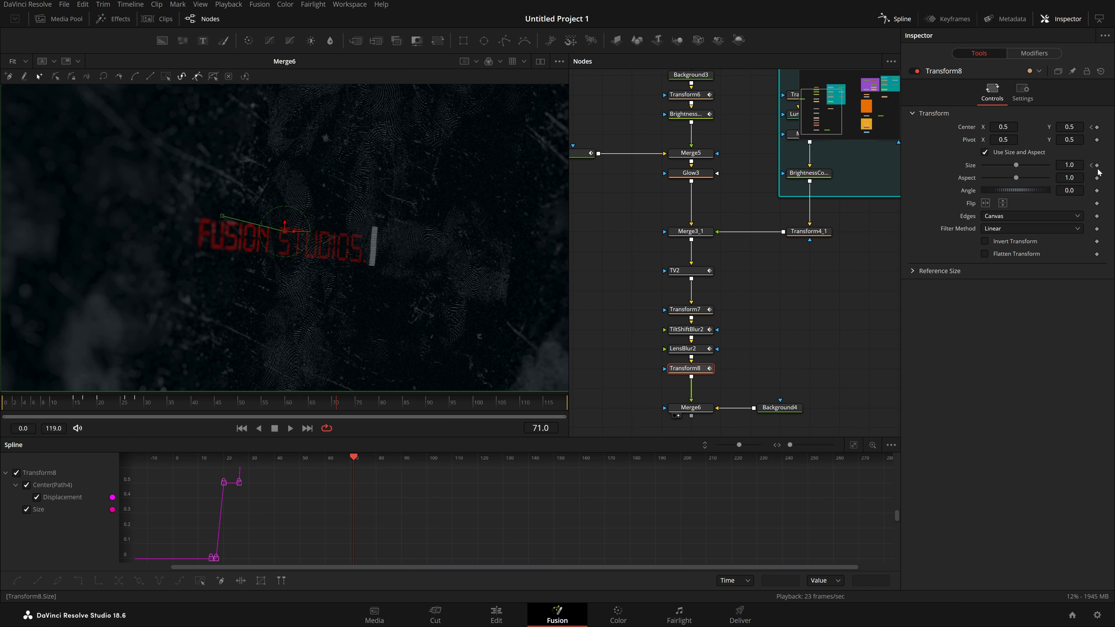
# Set Transform8's Size to 1.5 at frame 75 and scrub the timeline to check the zoom.
pyautogui.press('Right')
pyautogui.press('Right')
pyautogui.press('Right')
pyautogui.press('Right')
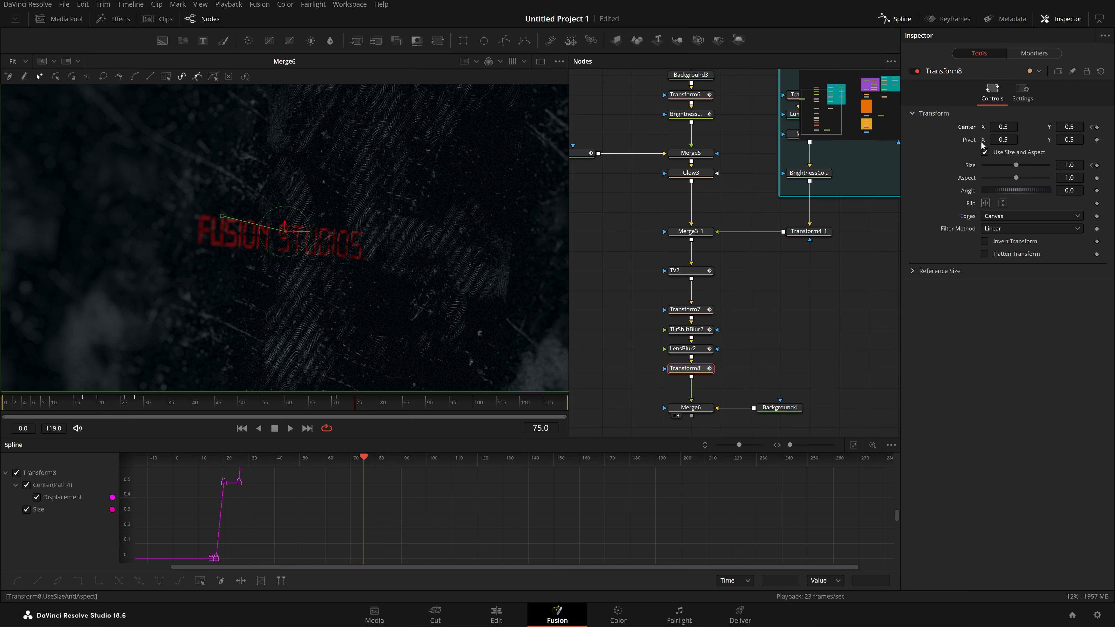
pyautogui.moveTo(1069, 165); pyautogui.dragTo(1082, 166)
pyautogui.doubleClick(1071, 165)
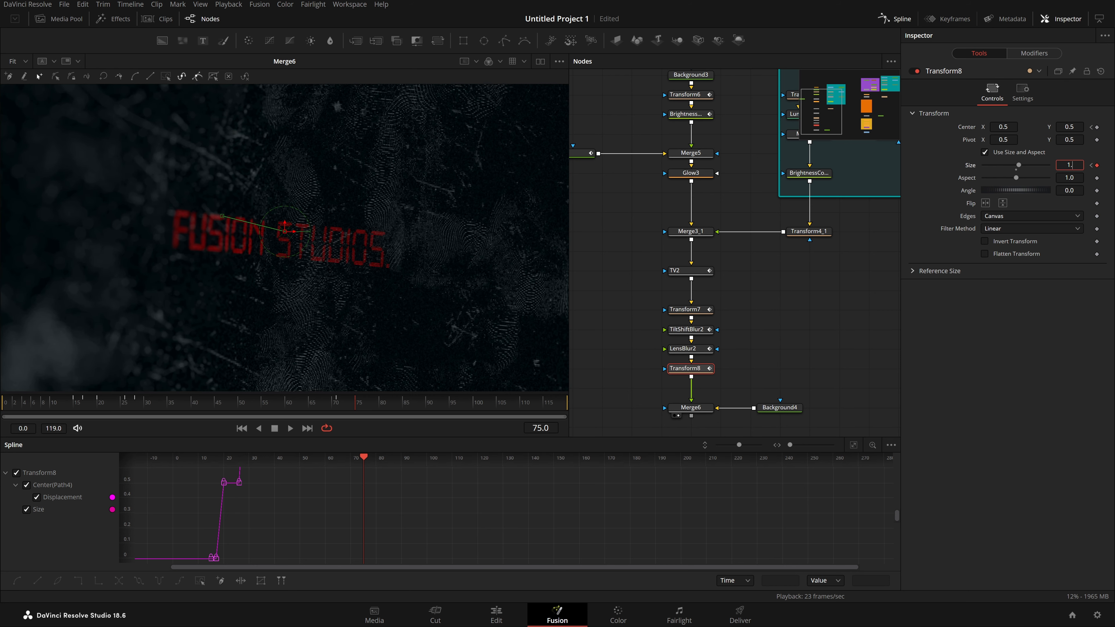
pyautogui.press('Tab')
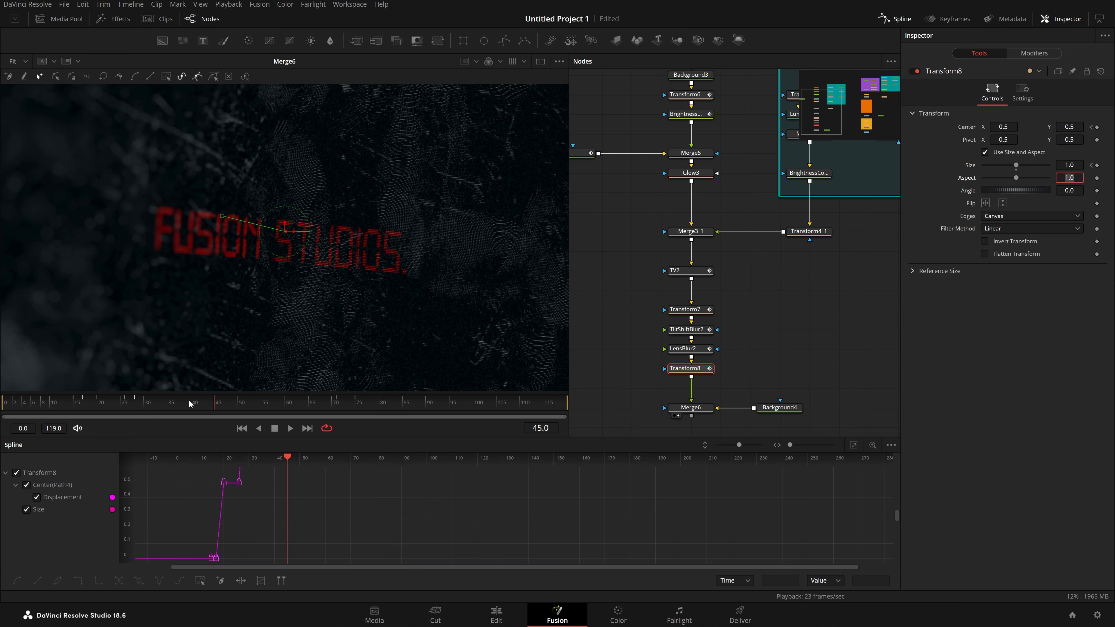
pyautogui.moveTo(190, 405); pyautogui.dragTo(101, 406)
pyautogui.click(370, 415)
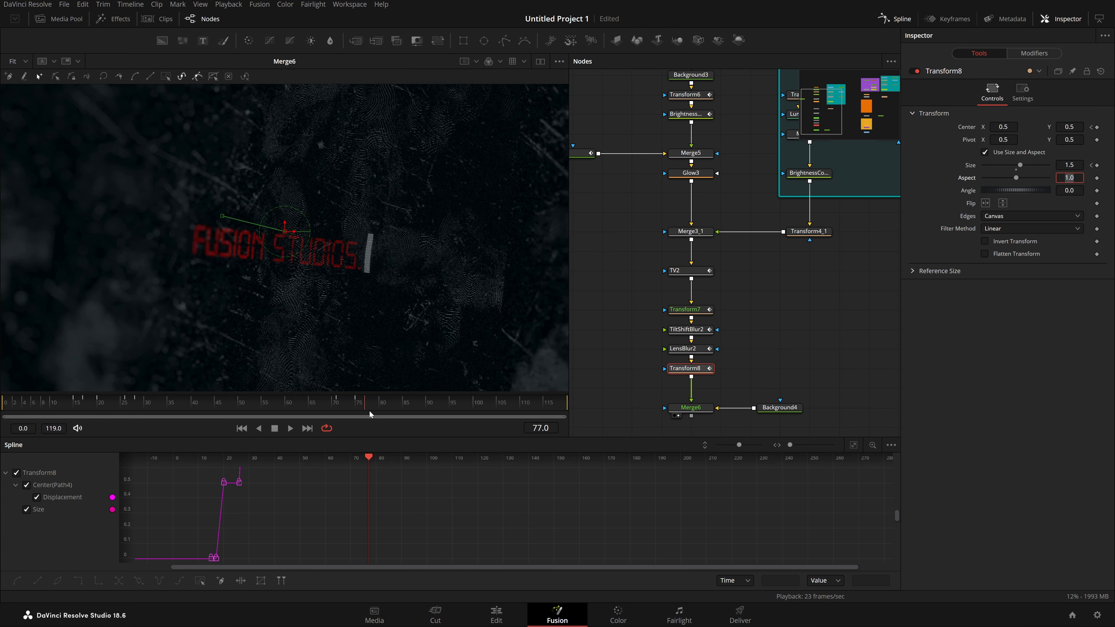
pyautogui.moveTo(370, 412); pyautogui.dragTo(356, 411)
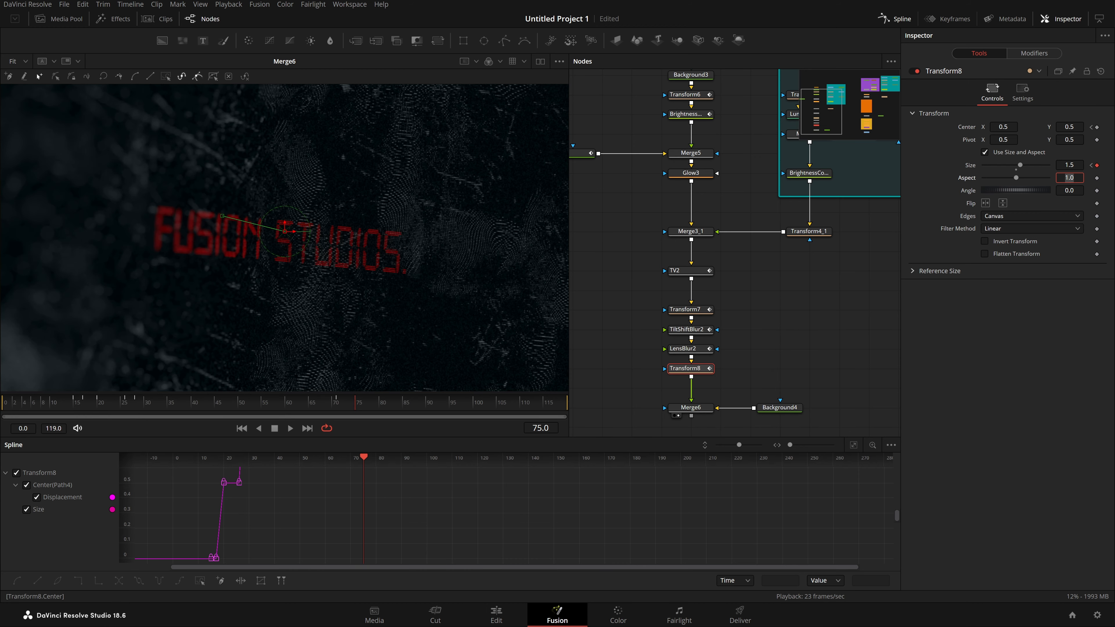
# Move Transform8's Center to X 0.454, Y 0.257 at frame 75 and hold the position and zoom with keyframes at frame 80.
pyautogui.moveTo(1069, 126); pyautogui.dragTo(993, 127)
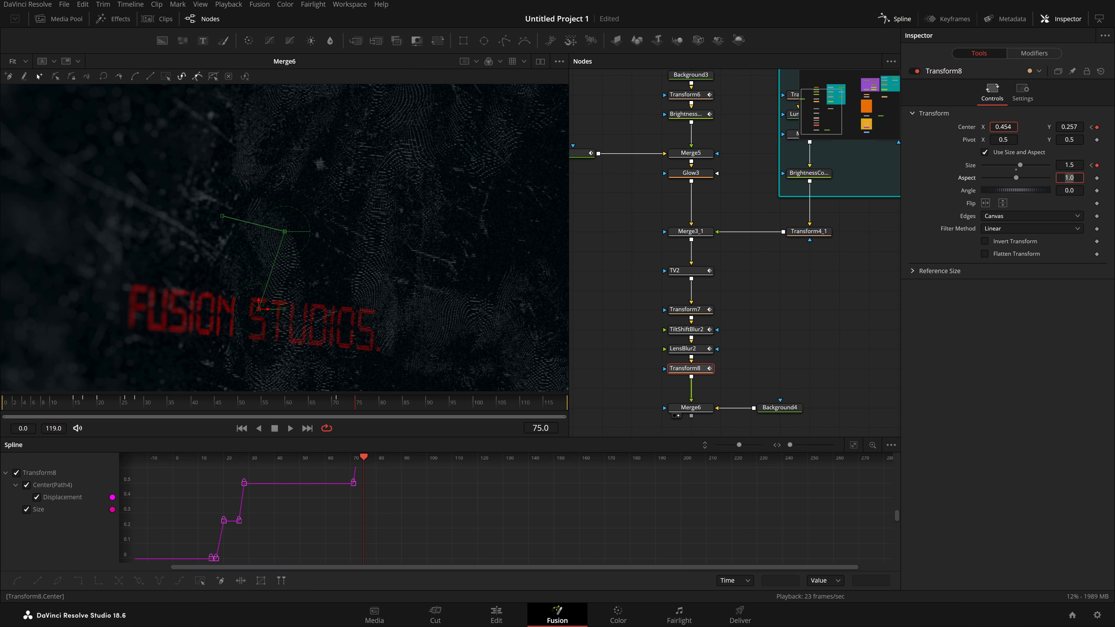
pyautogui.moveTo(346, 406); pyautogui.dragTo(381, 410)
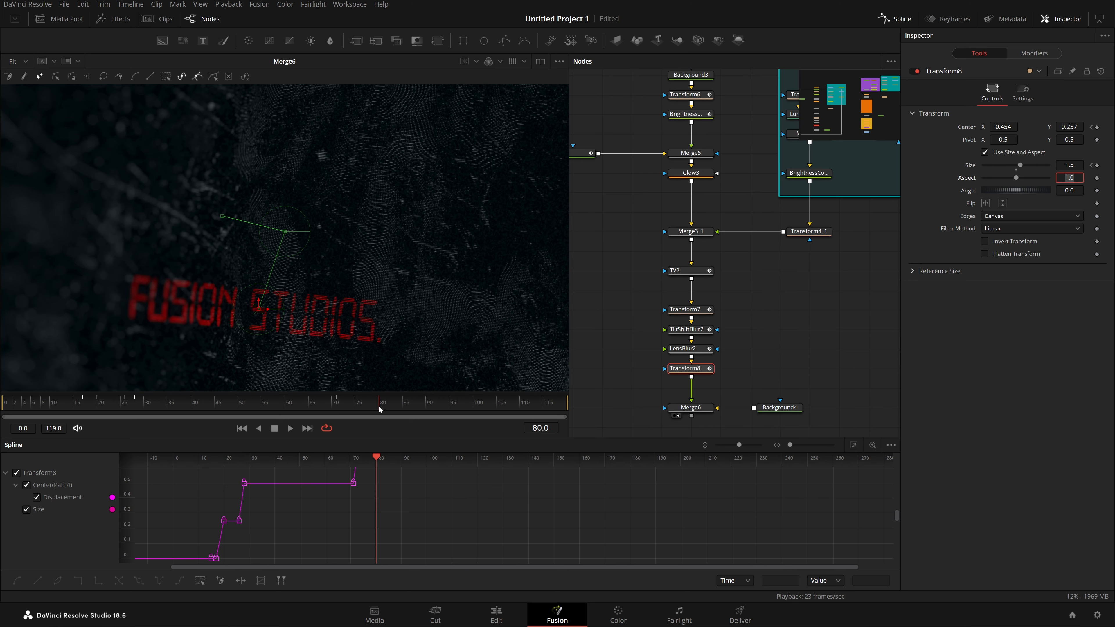
pyautogui.click(1097, 165)
# Return Transform8 to Size 1.0 and Center 0.5, 0.5 at frame 82, and play the animation.
pyautogui.moveTo(380, 405); pyautogui.dragTo(394, 408)
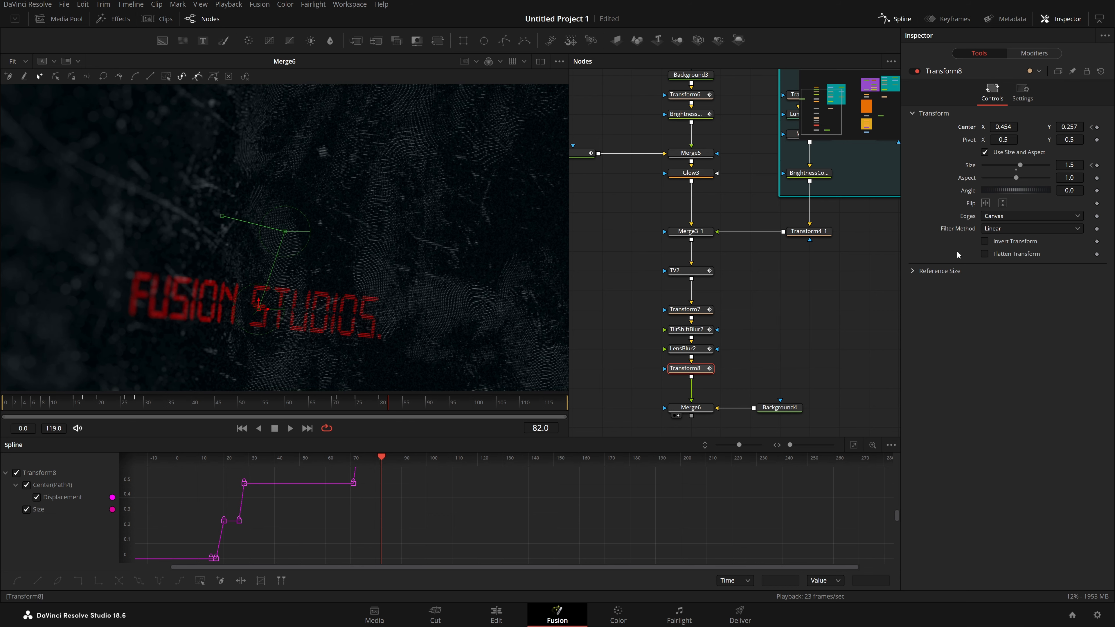
pyautogui.click(1016, 170)
pyautogui.click(1097, 127)
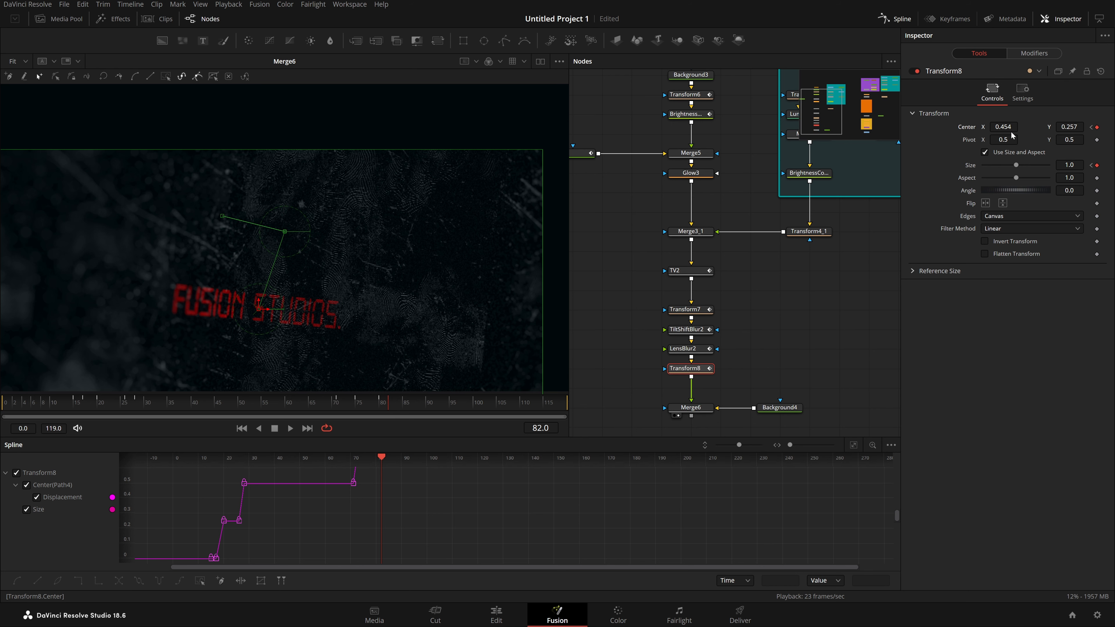
pyautogui.write('.5')
pyautogui.press('Tab')
pyautogui.write('.5')
pyautogui.press('Tab')
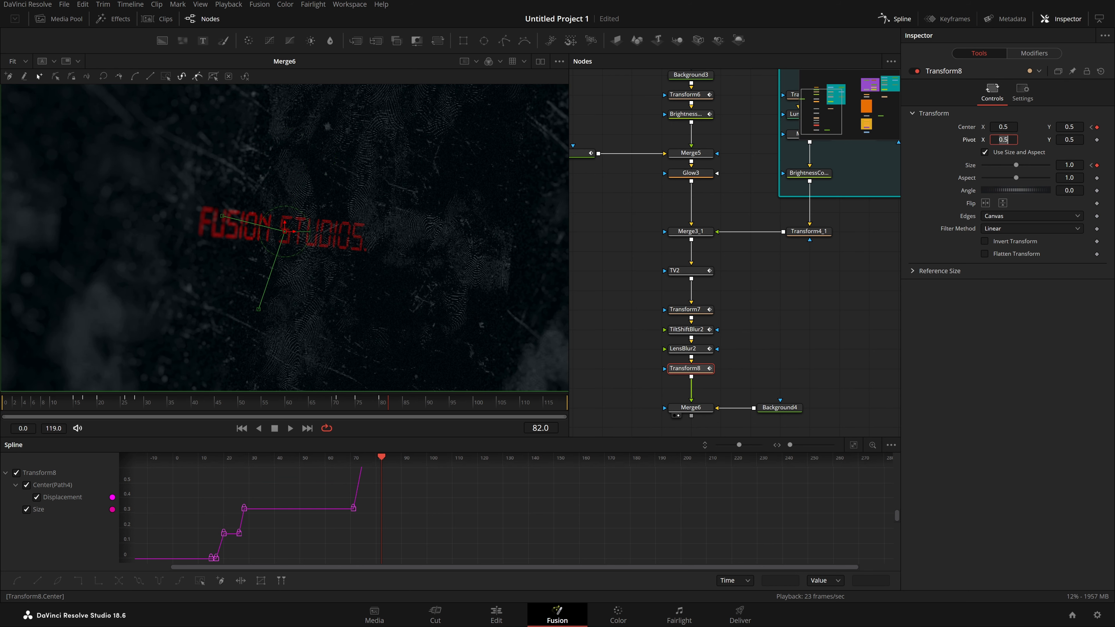
pyautogui.click(812, 313)
pyautogui.press('space')
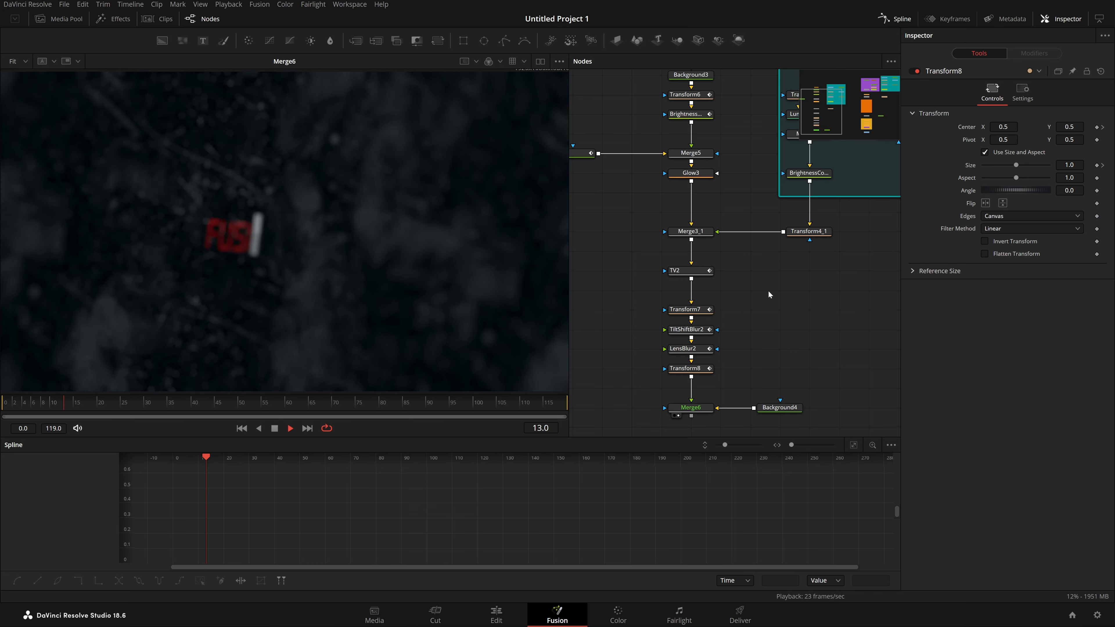
pyautogui.press('space')
# Keyframe Transform8 at frame 81 with Size 1.0 and Center 0.5, 0.5, and replay the animation.
pyautogui.click(686, 368)
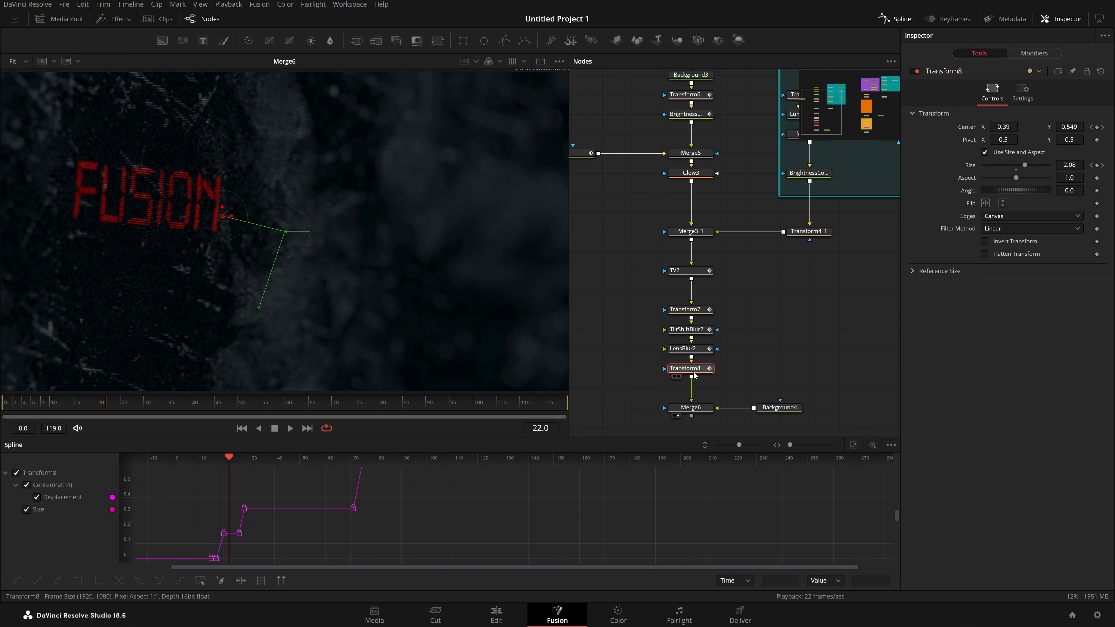
pyautogui.click(385, 409)
pyautogui.moveTo(384, 408); pyautogui.dragTo(386, 408)
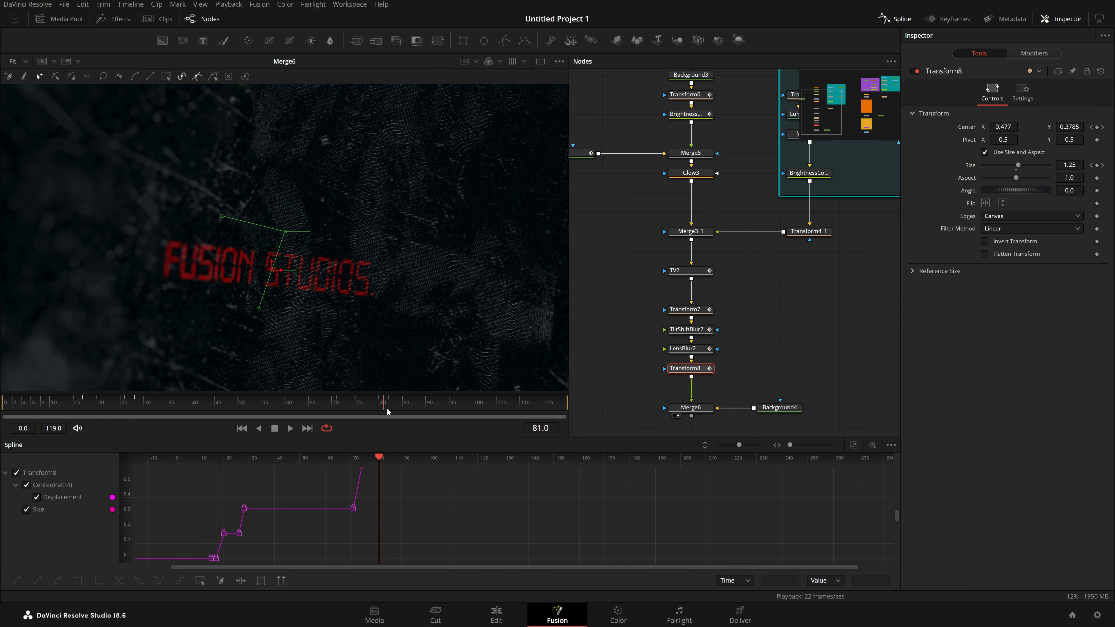
pyautogui.click(1102, 166)
pyautogui.click(1097, 166)
pyautogui.click(1096, 128)
pyautogui.click(1091, 128)
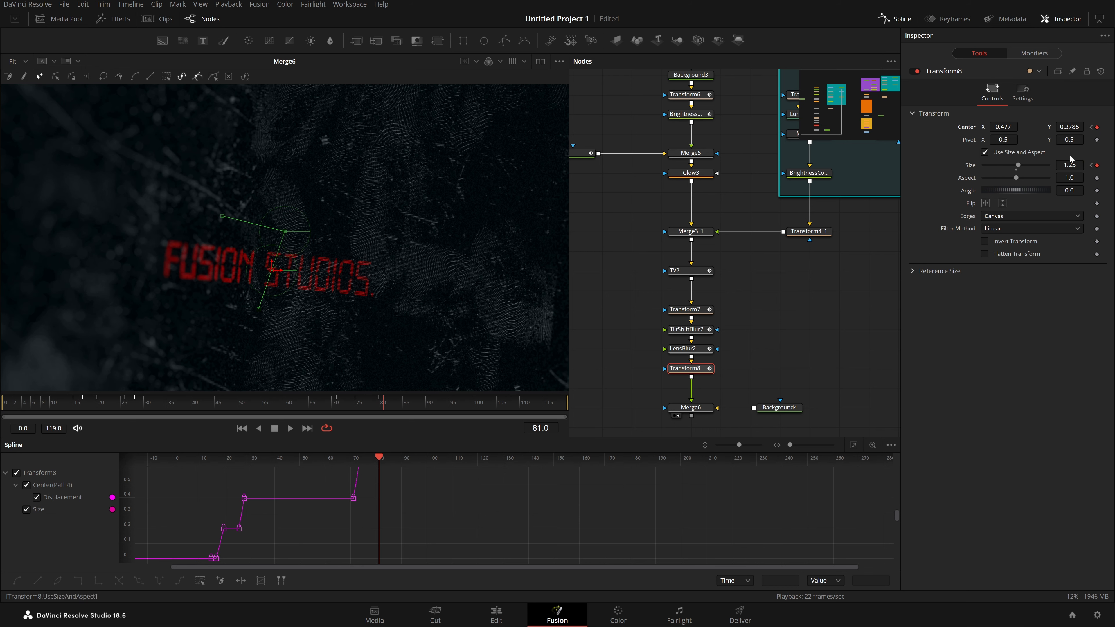
pyautogui.click(1016, 170)
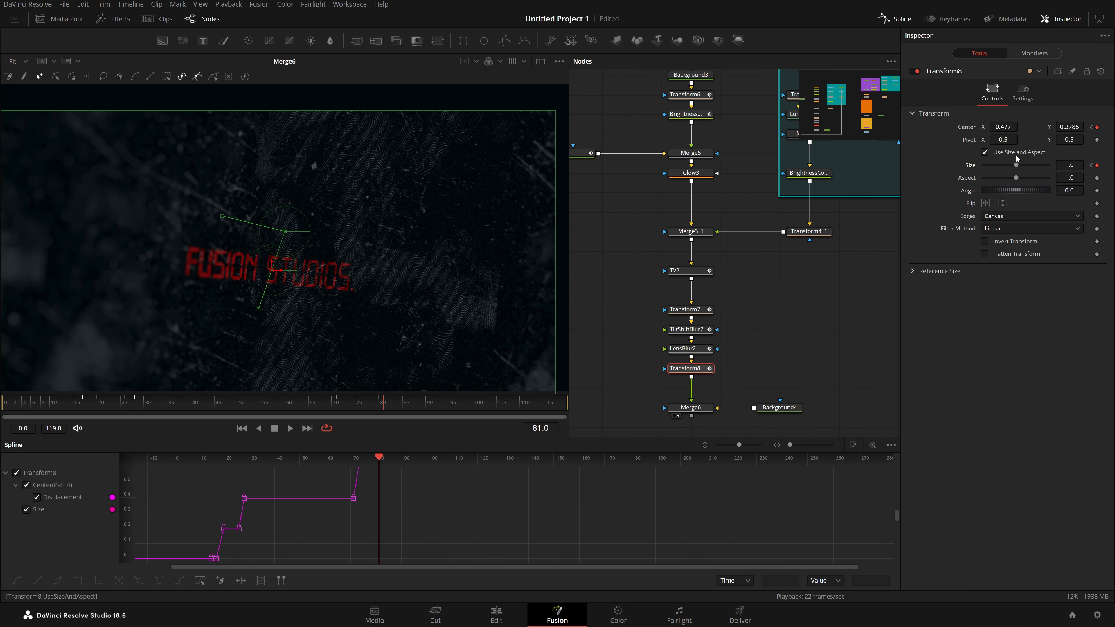
pyautogui.doubleClick(1004, 127)
pyautogui.write('0.5')
pyautogui.press('Tab')
pyautogui.write('0.5')
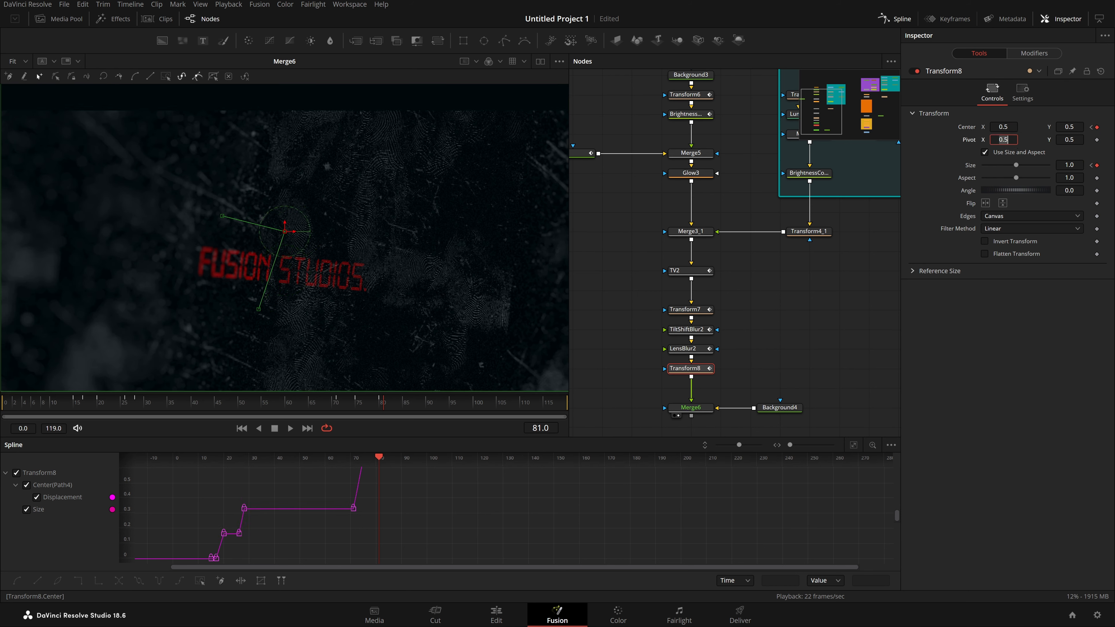
pyautogui.press('Return')
pyautogui.click(865, 257)
pyautogui.press('space')
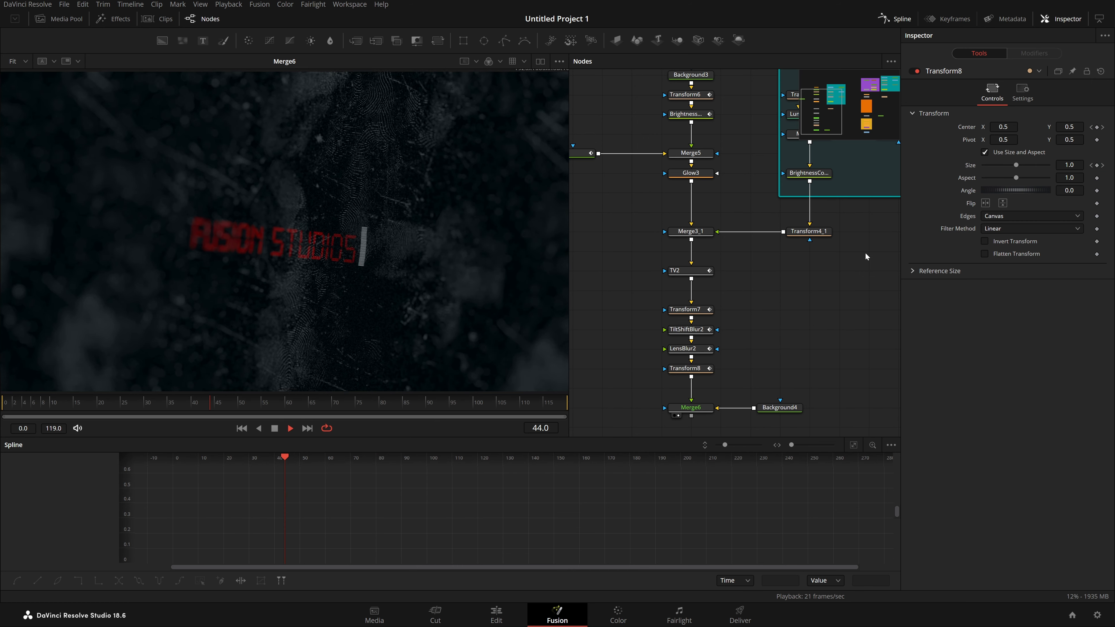
# Shift Transform8's Displacement keyframe from frame 71 to frame 73 in the spline curve and replay the animation.
pyautogui.click(686, 369)
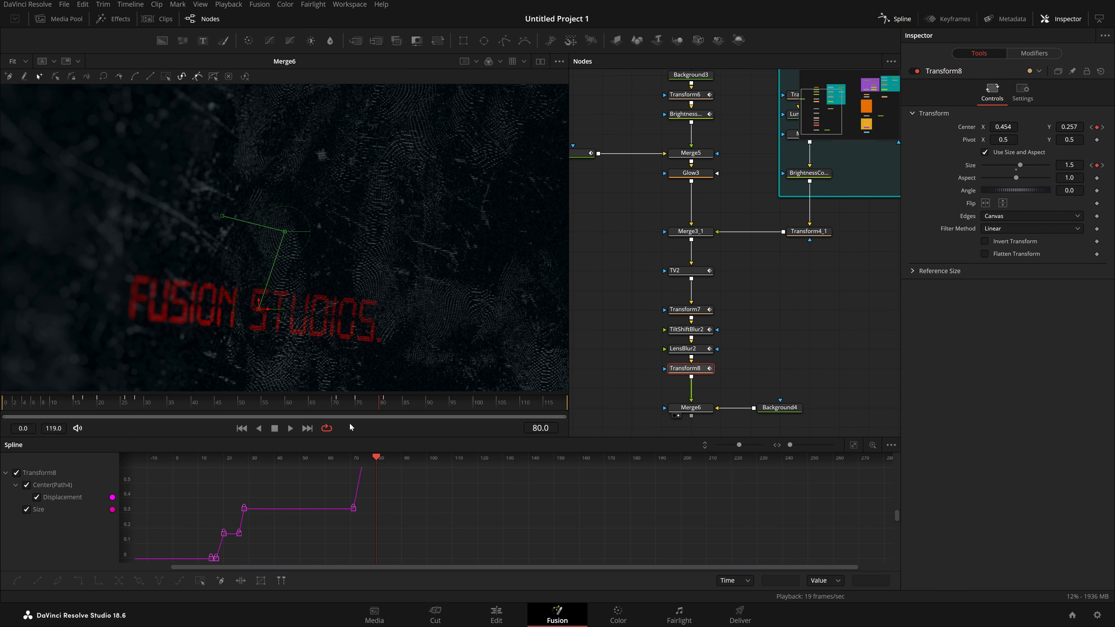
pyautogui.moveTo(355, 405); pyautogui.dragTo(336, 409)
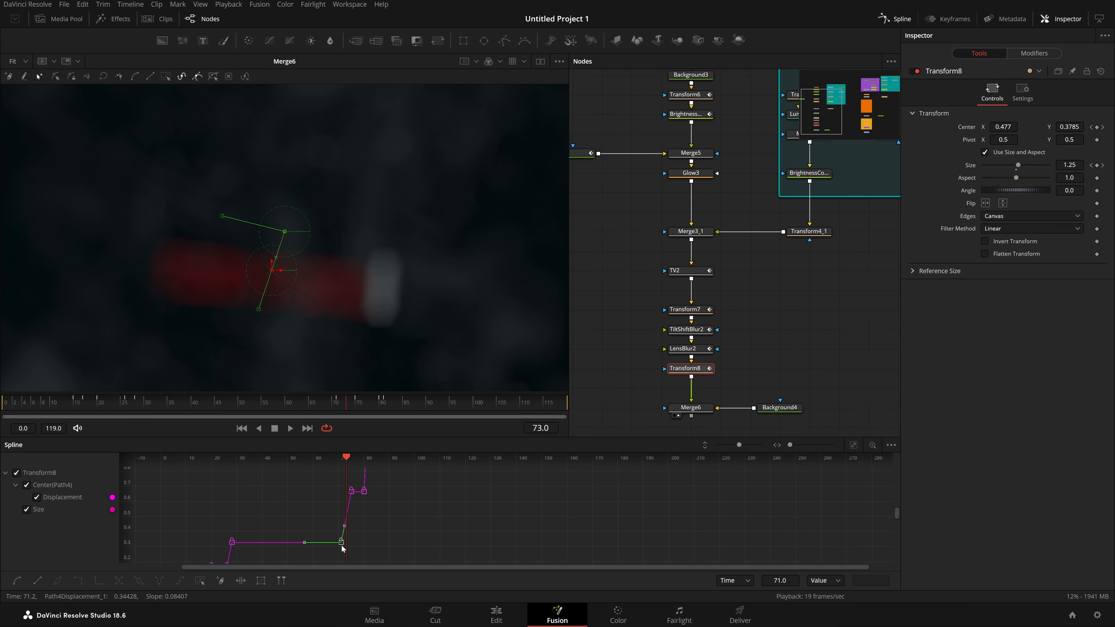
pyautogui.moveTo(340, 545); pyautogui.dragTo(346, 546)
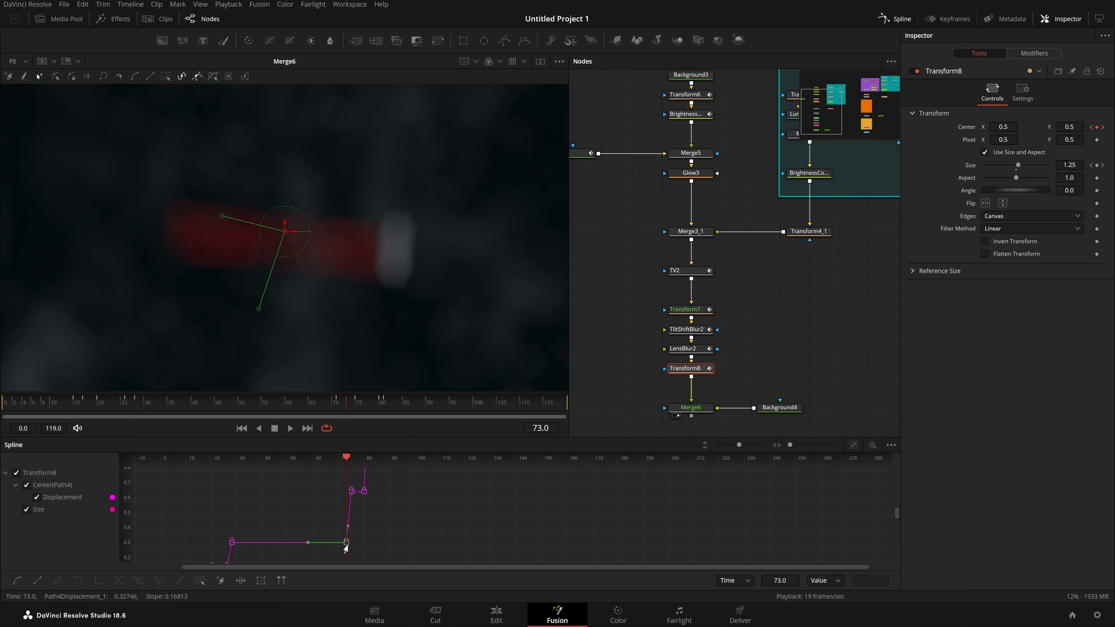
pyautogui.click(405, 534)
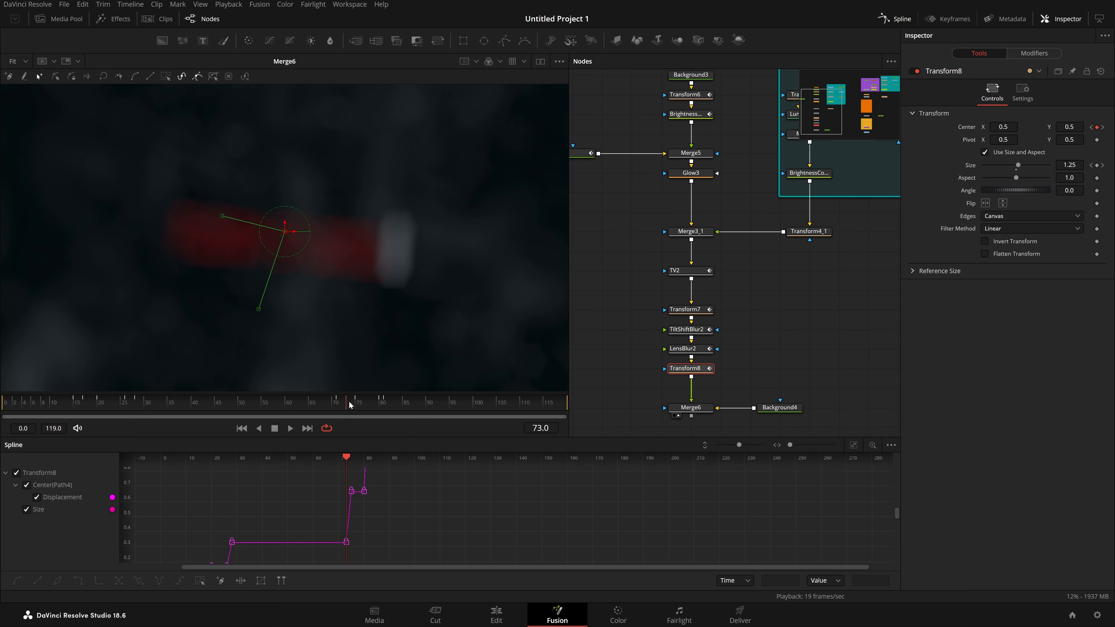
pyautogui.press('space')
pyautogui.click(845, 330)
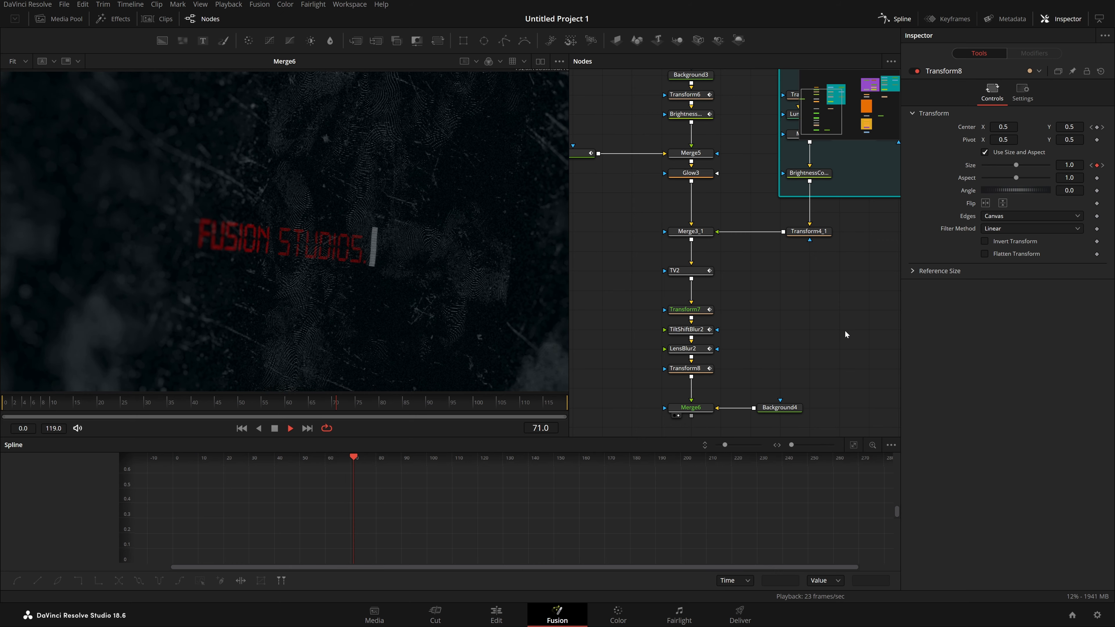
# Stop playback and add a Glow node after Merge6.
pyautogui.scroll(-1, 845, 331)
pyautogui.scroll(1, 845, 331)
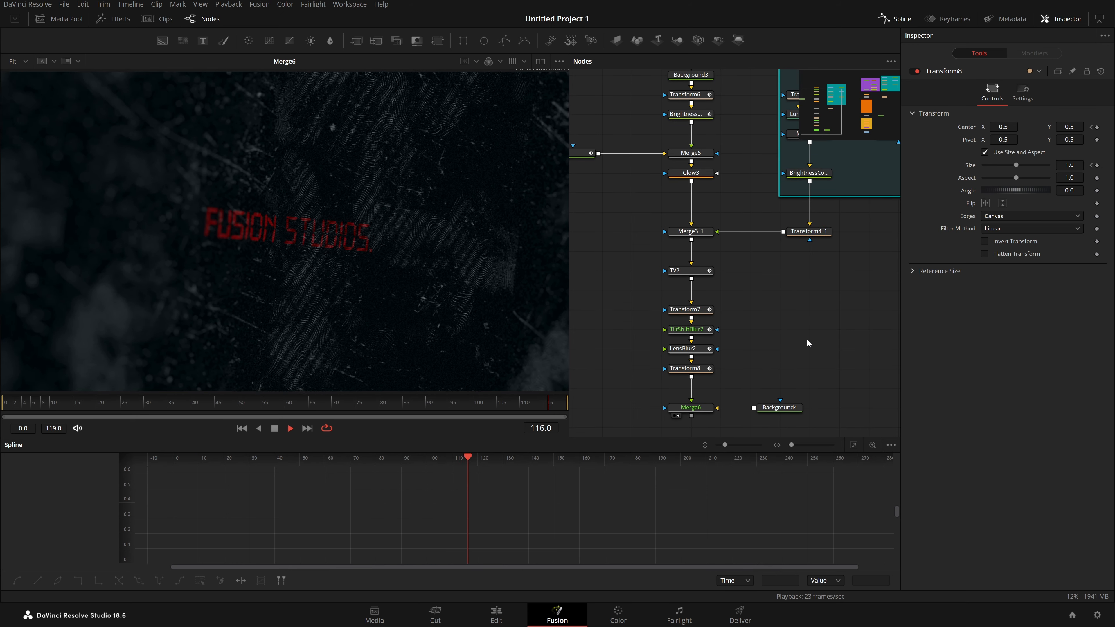
pyautogui.scroll(-1, 806, 339)
pyautogui.scroll(-2, 807, 339)
pyautogui.press('space')
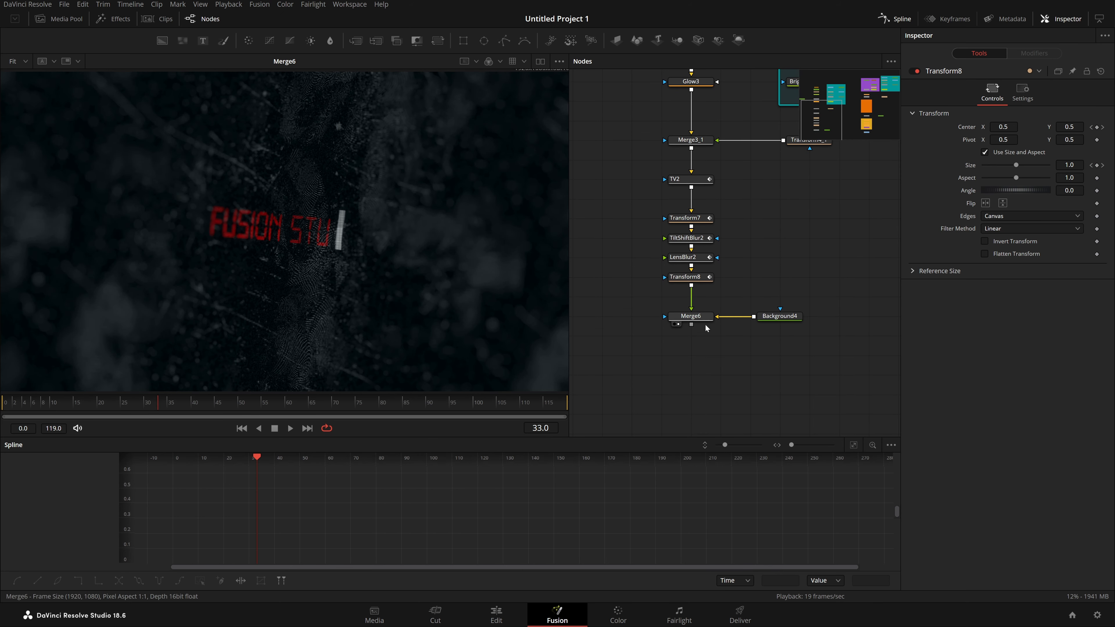
pyautogui.click(704, 319)
pyautogui.hotkey('shift', 'space')
pyautogui.write('xf')
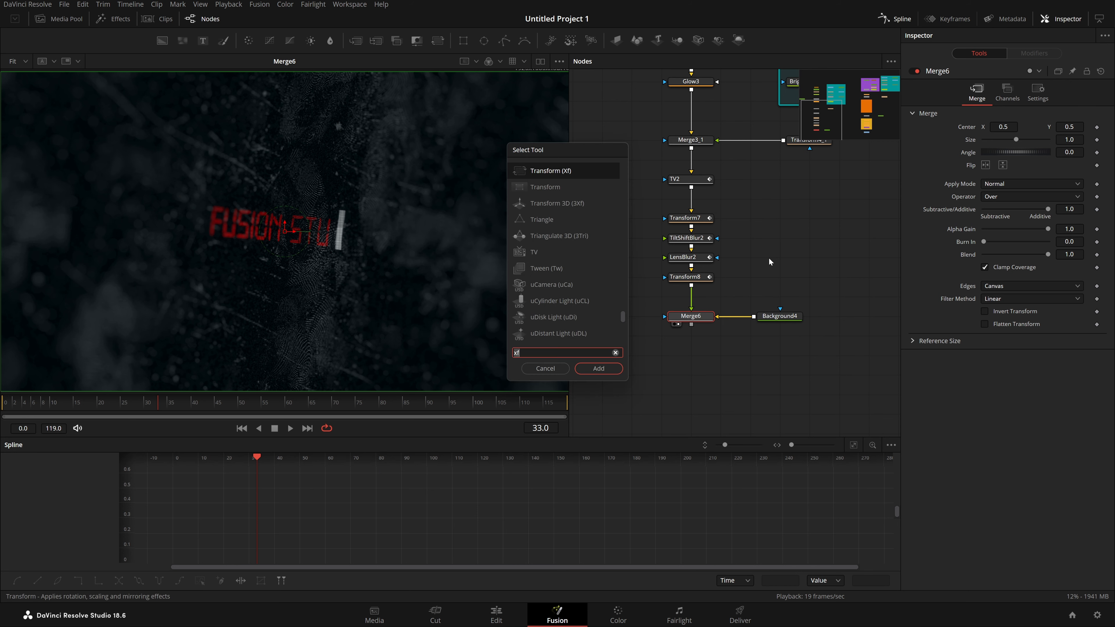
pyautogui.press('BackSpace')
pyautogui.press('BackSpace')
pyautogui.write('glow')
pyautogui.press('Return')
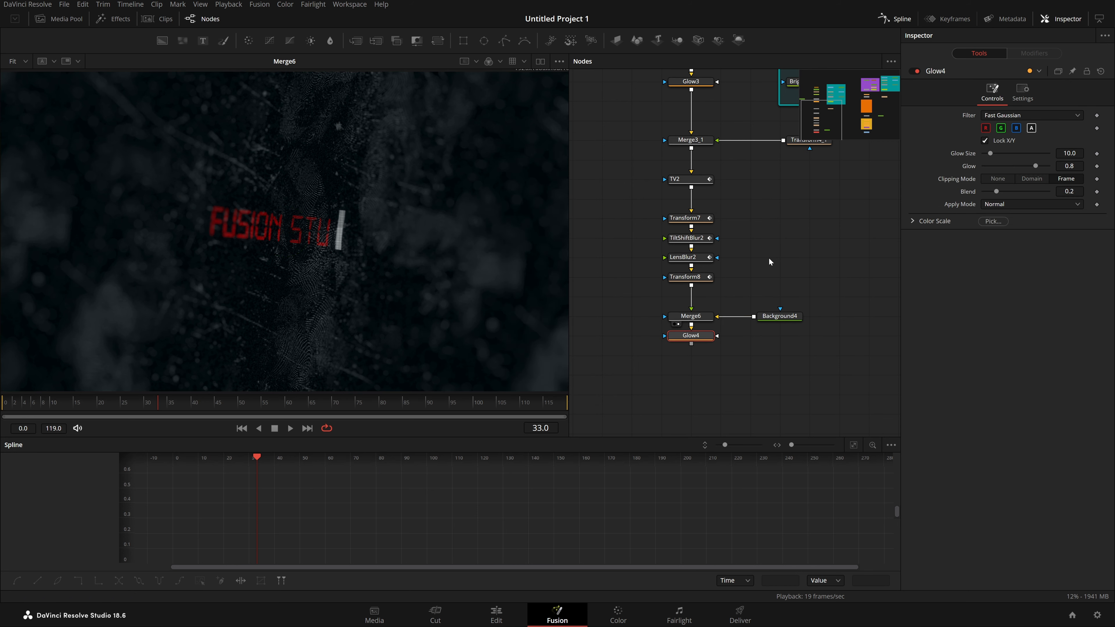
# Save the project, then preview Glow4 in the viewer and space it further below Merge6.
pyautogui.hotkey('ctrl', 's')
pyautogui.moveTo(709, 335); pyautogui.dragTo(372, 294)
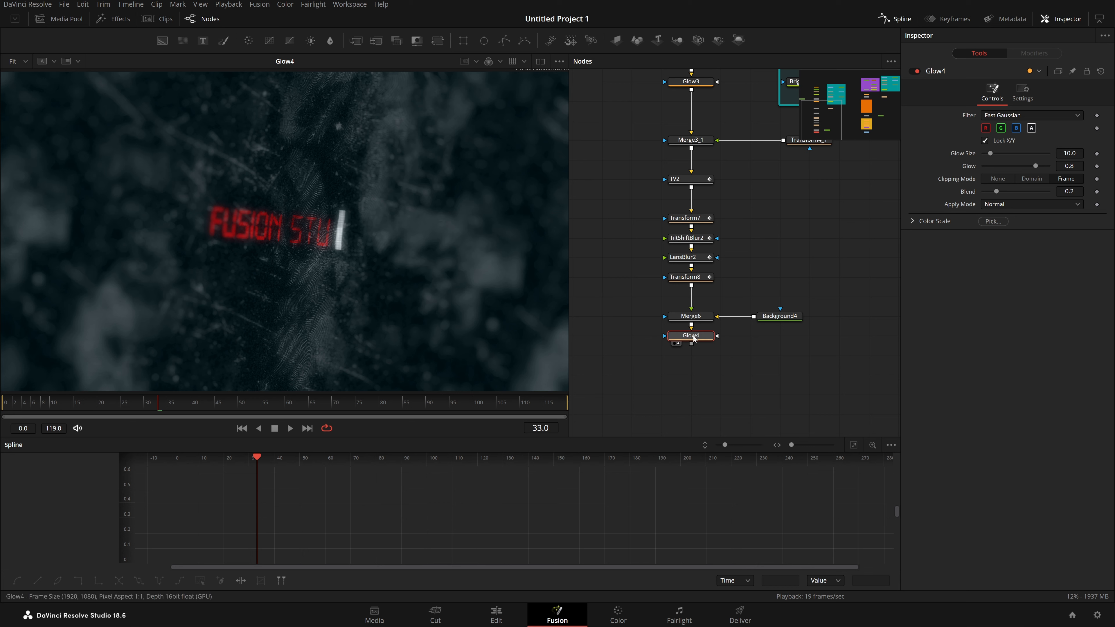
pyautogui.moveTo(694, 338); pyautogui.dragTo(694, 359)
pyautogui.click(731, 397)
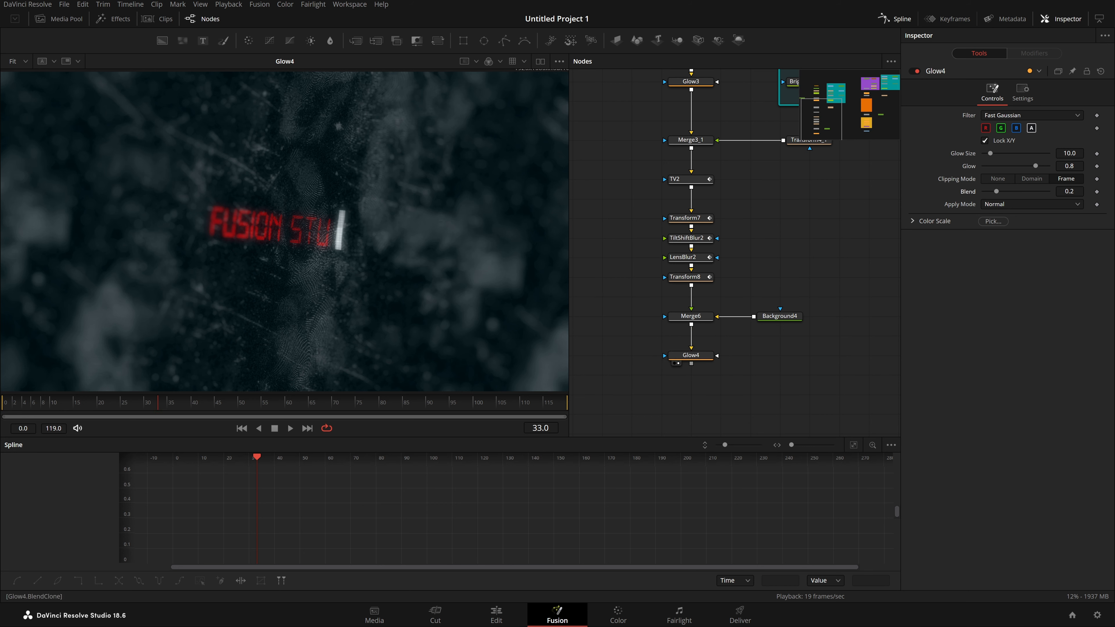
# Set Glow4's Blend to 0.1 and Glow to 0.4, and save the project.
pyautogui.press('Tab')
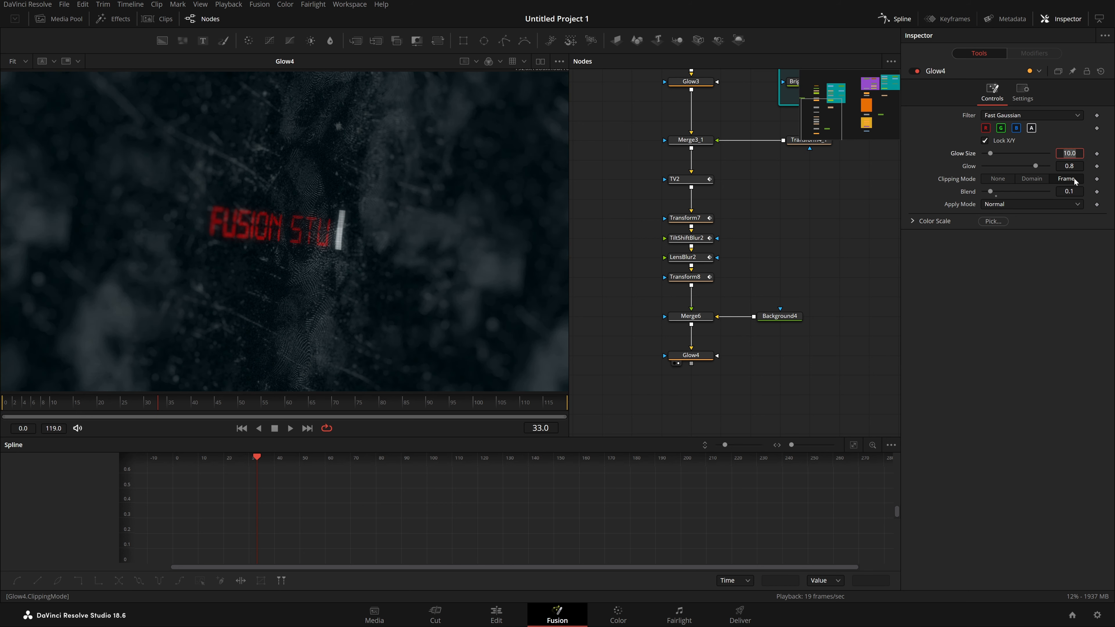
pyautogui.press('Tab')
pyautogui.write('.4')
pyautogui.press('Tab')
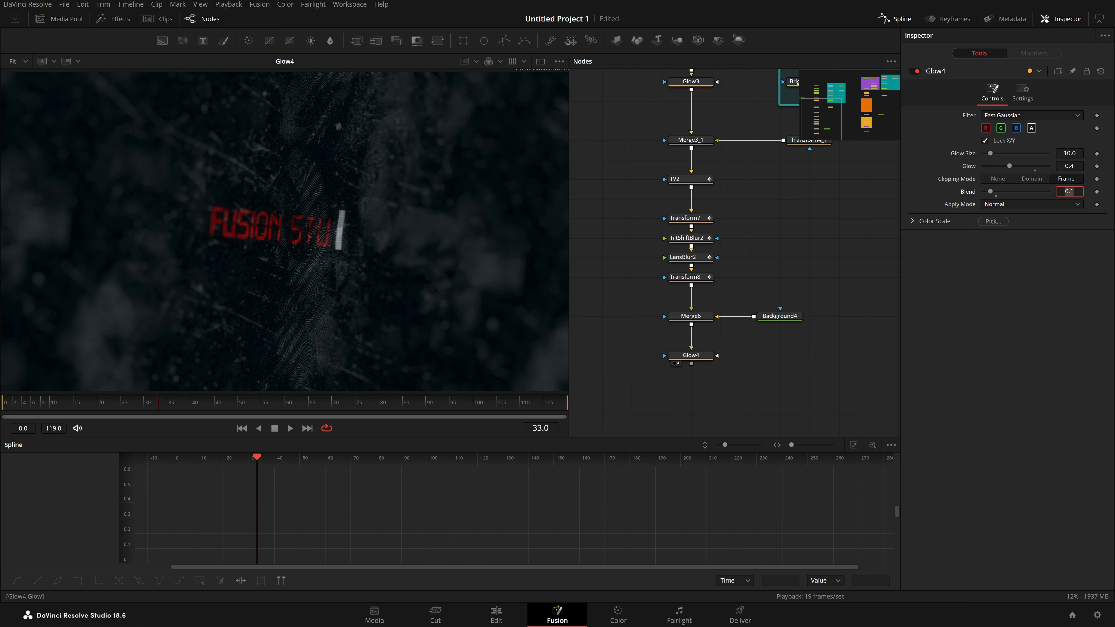
pyautogui.click(878, 246)
pyautogui.hotkey('ctrl', 's')
# Add a Soft Glow node after Glow4 and paste a copy of it directly below.
pyautogui.click(686, 357)
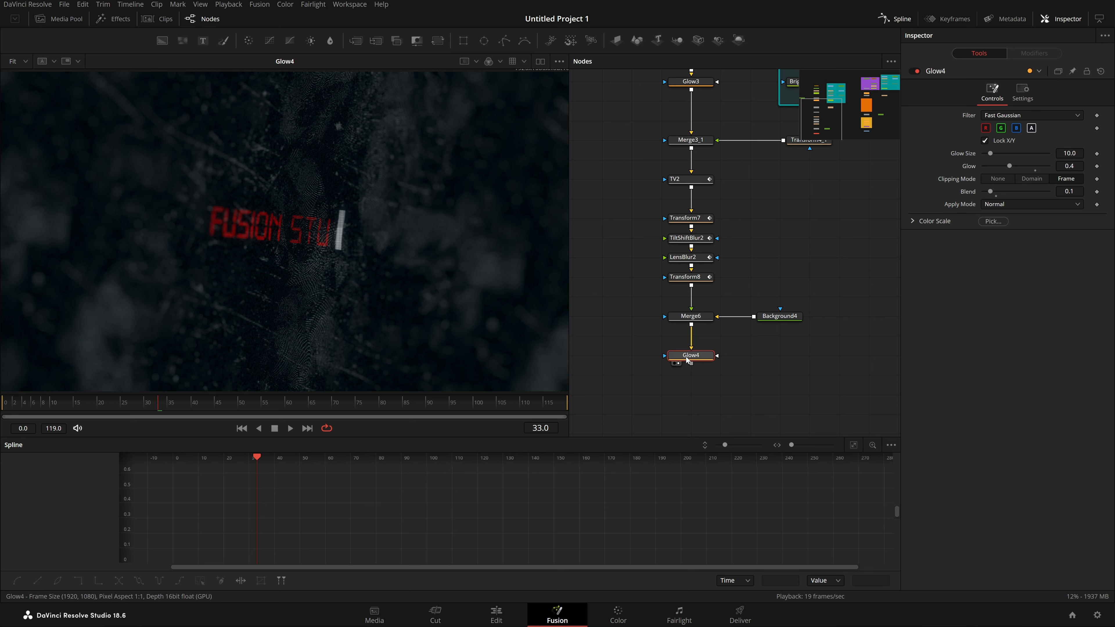
pyautogui.hotkey('shift', 'space')
pyautogui.write('soft')
pyautogui.press('Return')
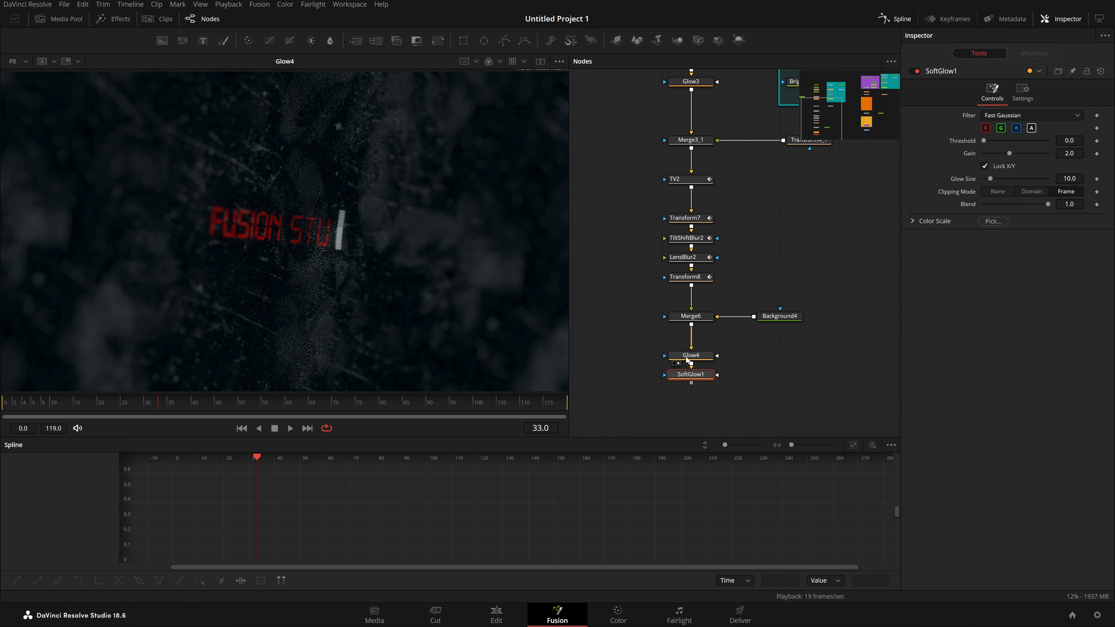
pyautogui.hotkey('ctrl', 'c')
pyautogui.hotkey('ctrl', 'v')
# Add a Prism Blur node after the second Soft Glow and show it in the viewer.
pyautogui.hotkey('shift', 'space')
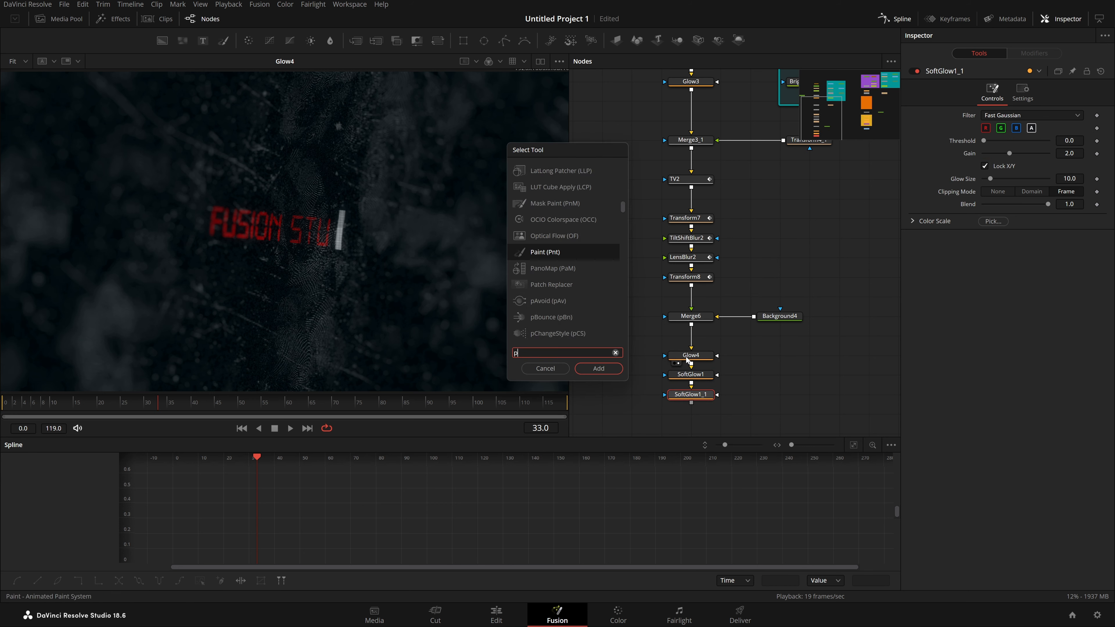
pyautogui.write('prism')
pyautogui.press('Return')
pyautogui.scroll(-3, 756, 380)
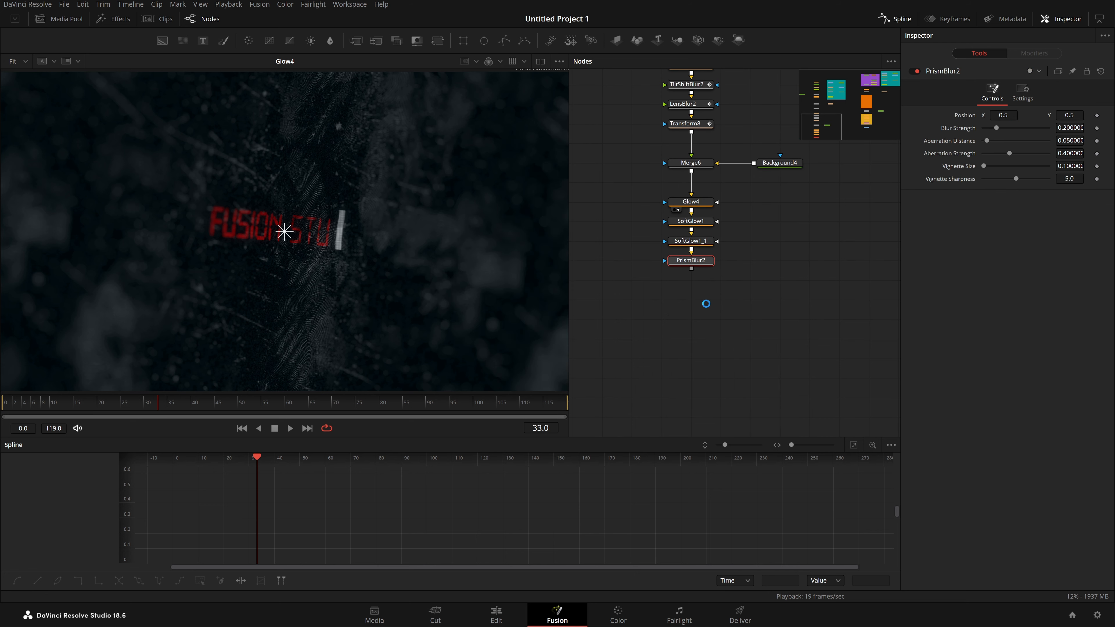
pyautogui.press('1')
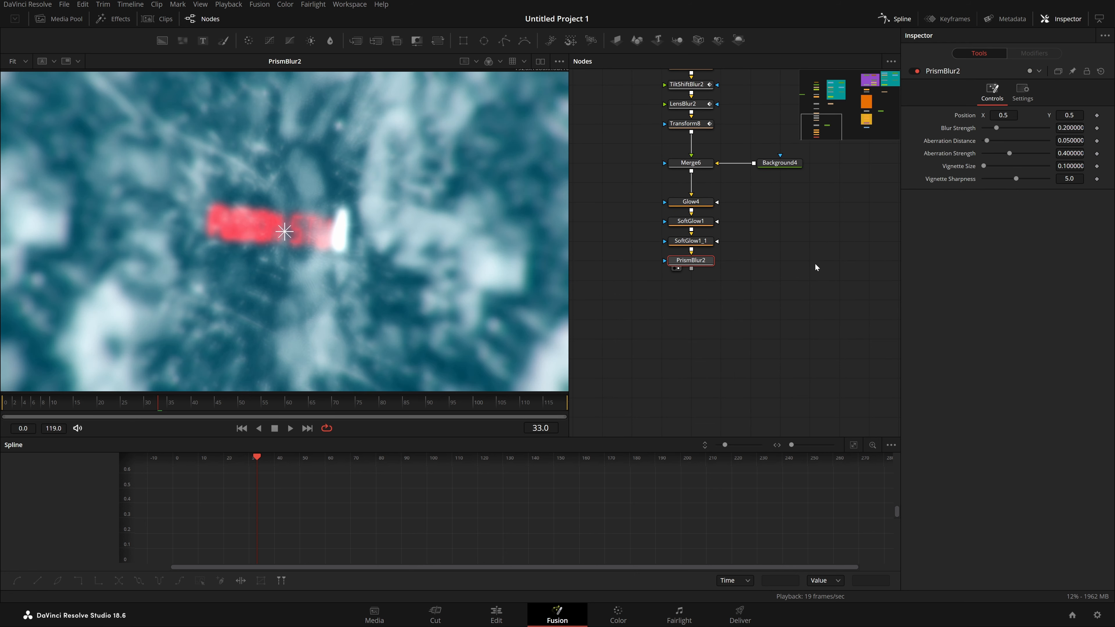
# Preview SoftGlow1 and set its Threshold to about 0.22, Glow Size to 2 and Gain to about 1.6.
pyautogui.moveTo(691, 222); pyautogui.dragTo(358, 223)
pyautogui.click(702, 221)
pyautogui.moveTo(984, 141); pyautogui.dragTo(1006, 142)
pyautogui.click(1070, 178)
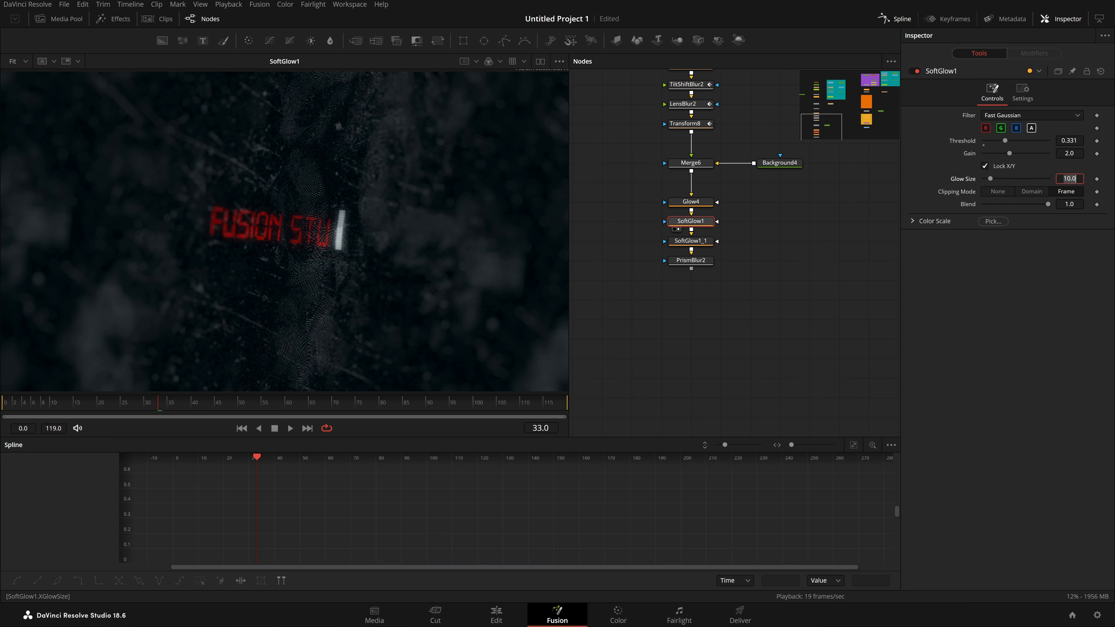
pyautogui.write('2')
pyautogui.click(1070, 204)
pyautogui.moveTo(1014, 145); pyautogui.dragTo(996, 163)
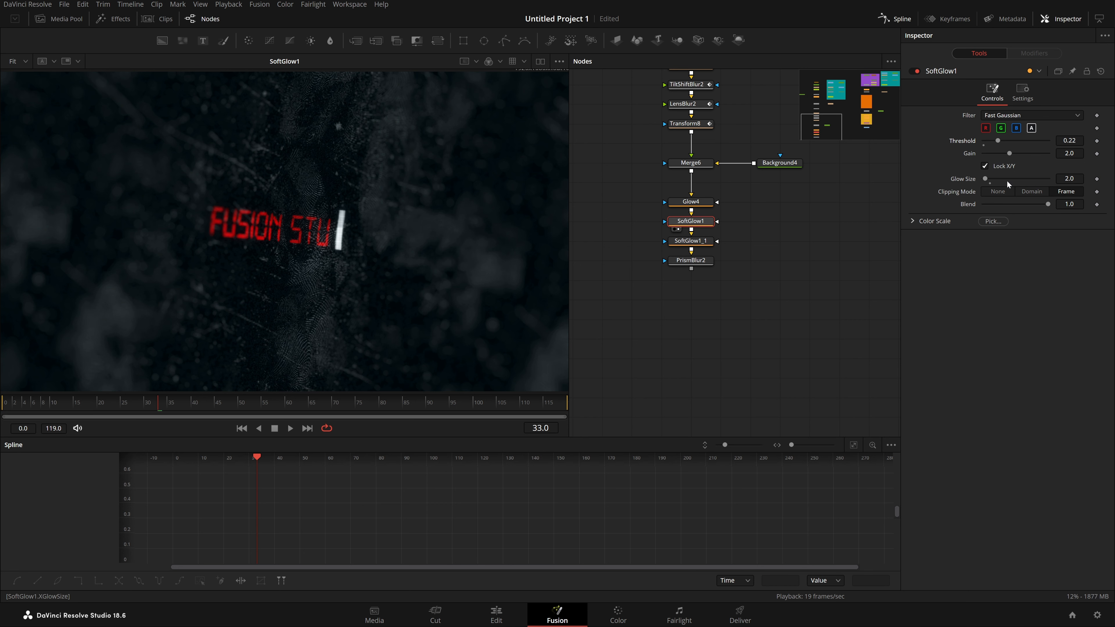
pyautogui.click(913, 221)
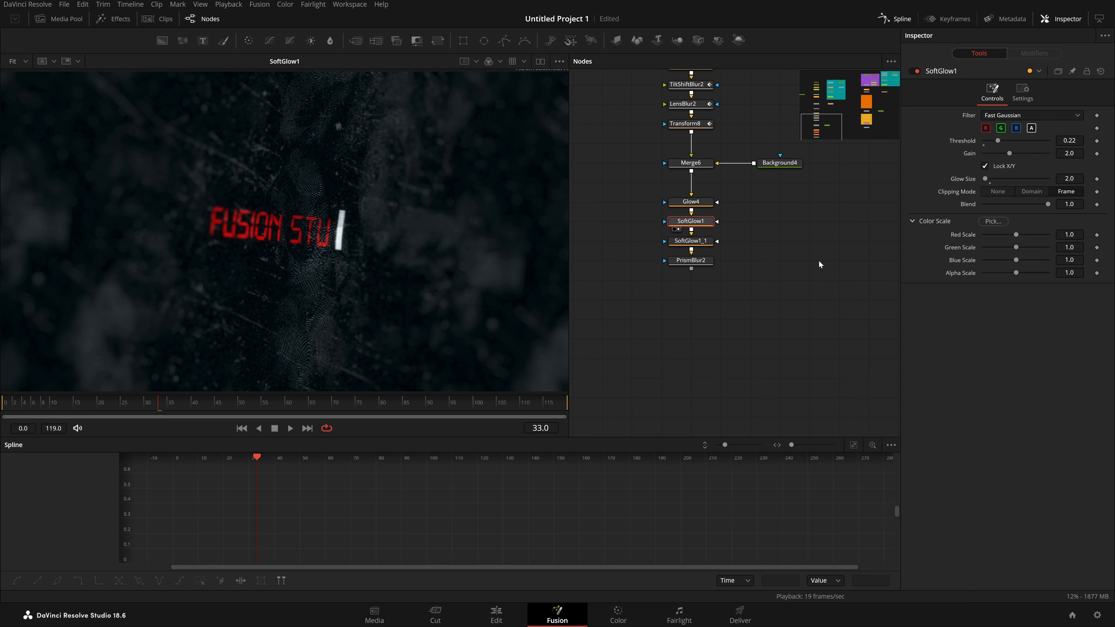
pyautogui.moveTo(1010, 153); pyautogui.dragTo(1003, 153)
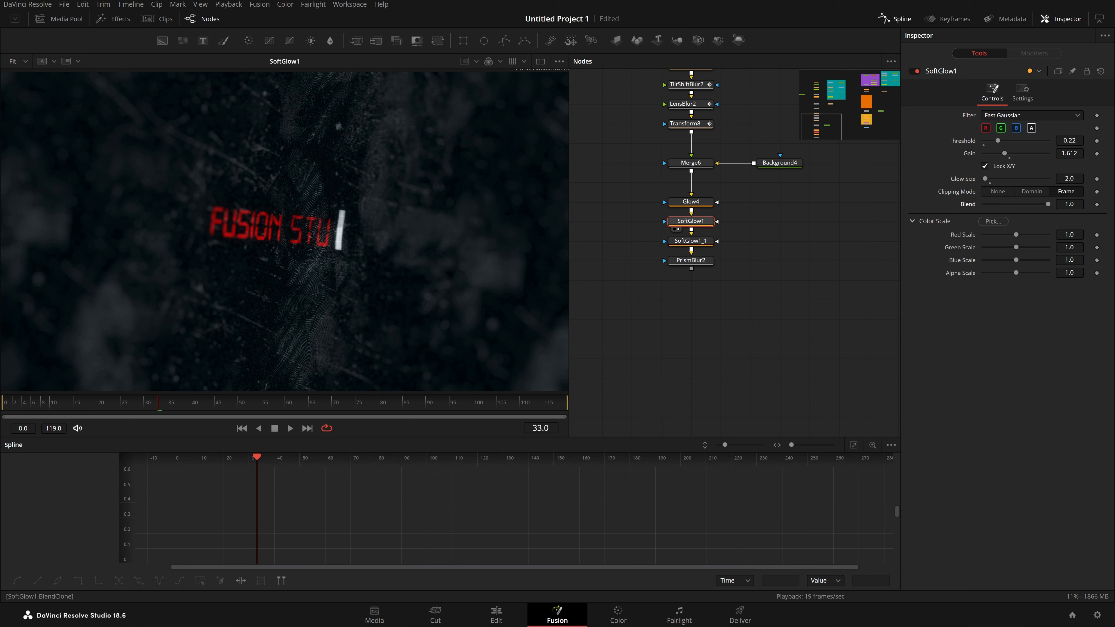
# Preview SoftGlow1_1 and set its Threshold to about 0.52 and Glow Size to 50.
pyautogui.click(698, 243)
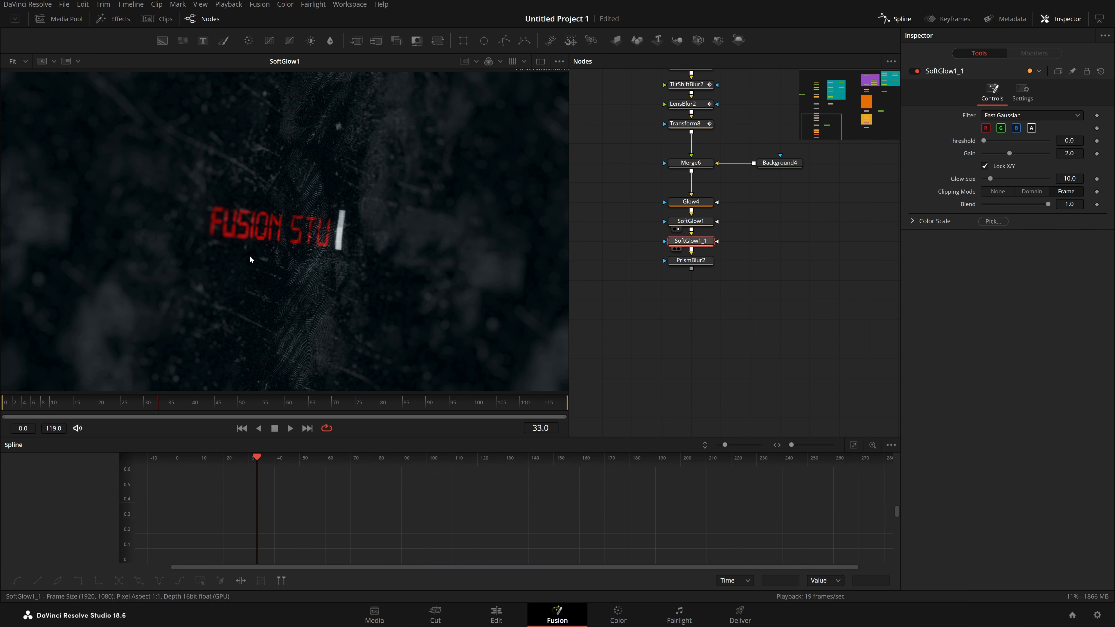
pyautogui.press('1')
pyautogui.click(1017, 141)
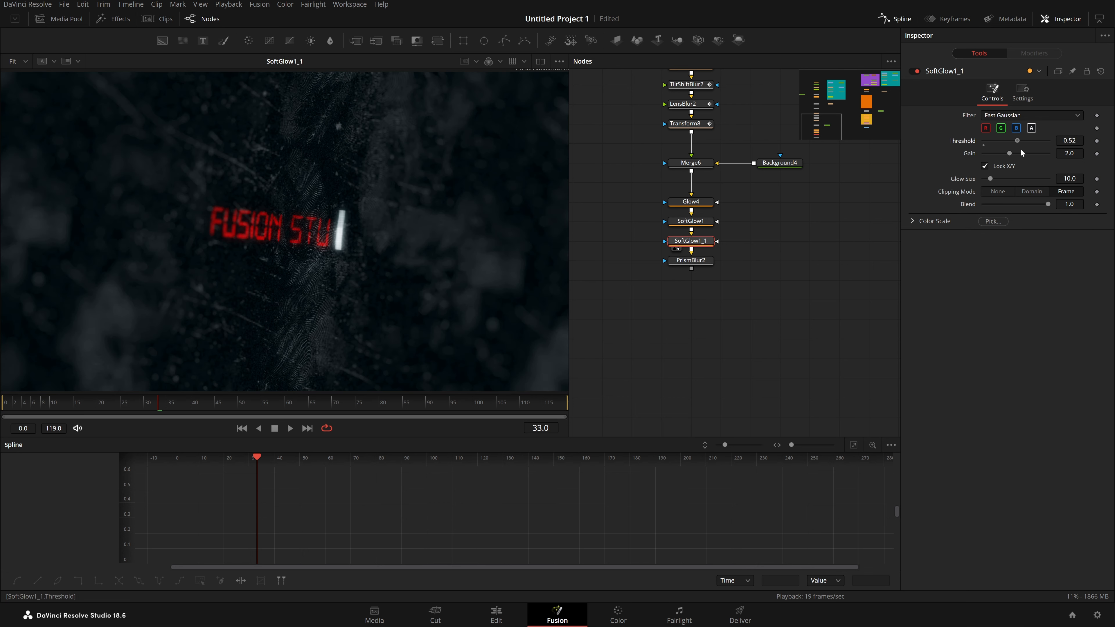
pyautogui.press('Tab')
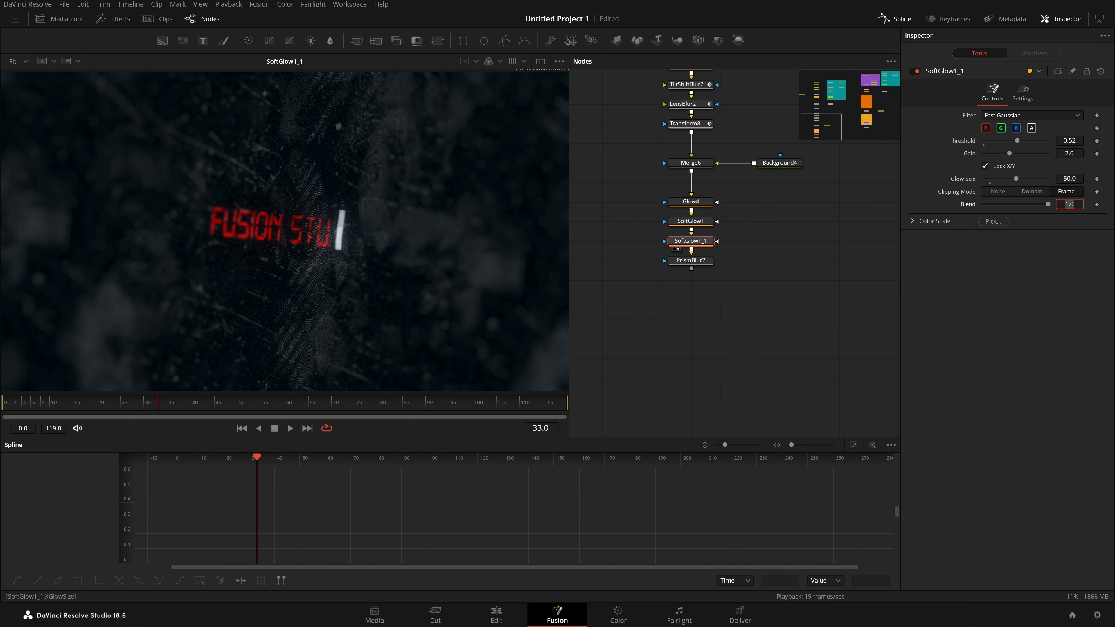
# Show PrismBlur2 and set Blur Strength to 0, Aberration Distance to 0.04, Aberration Strength to 1, Vignette Size to about 0.24 and Vignette Sharpness to about 2.1.
pyautogui.click(693, 260)
pyautogui.press('1')
pyautogui.click(690, 266)
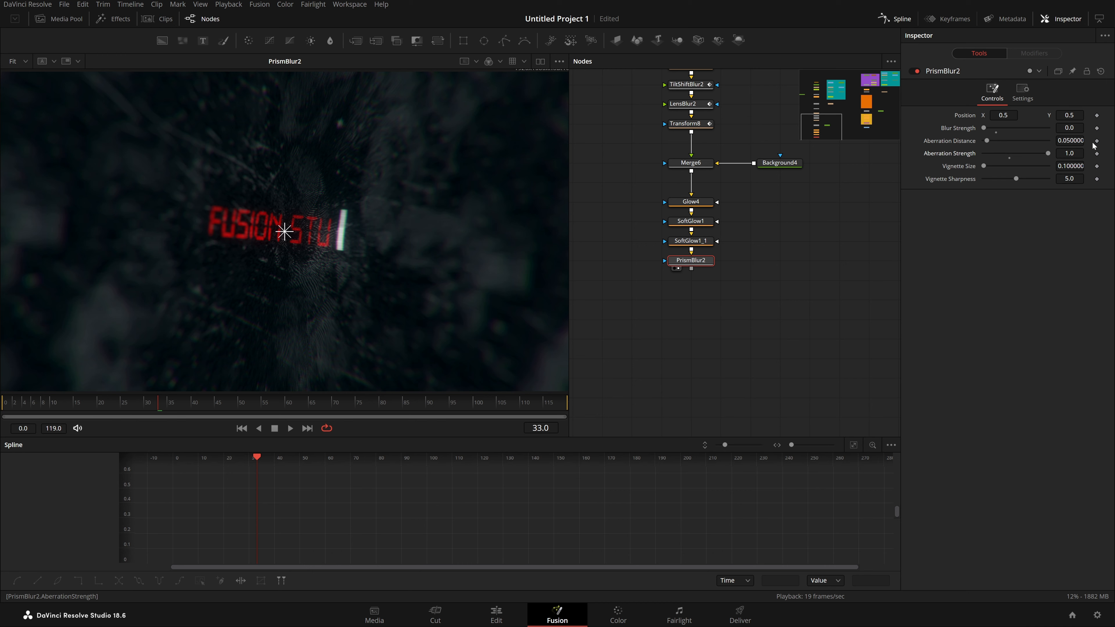
pyautogui.moveTo(1069, 141); pyautogui.dragTo(1054, 140)
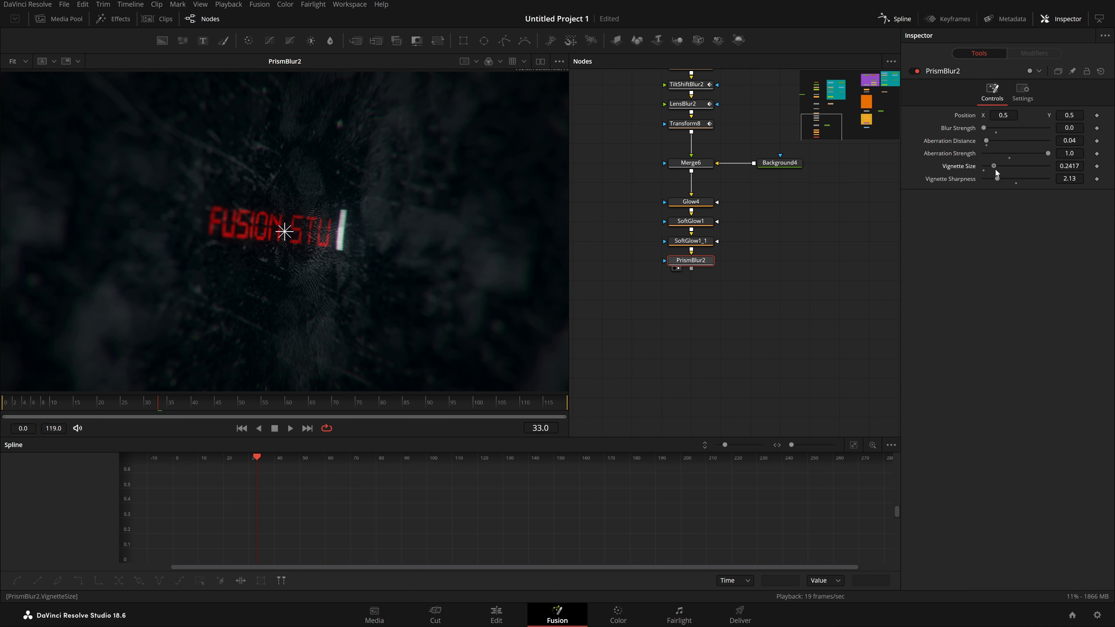
pyautogui.moveTo(995, 170)
pyautogui.mouseDown()
pyautogui.moveTo(982, 179)
pyautogui.moveTo(999, 179)
pyautogui.mouseUp()
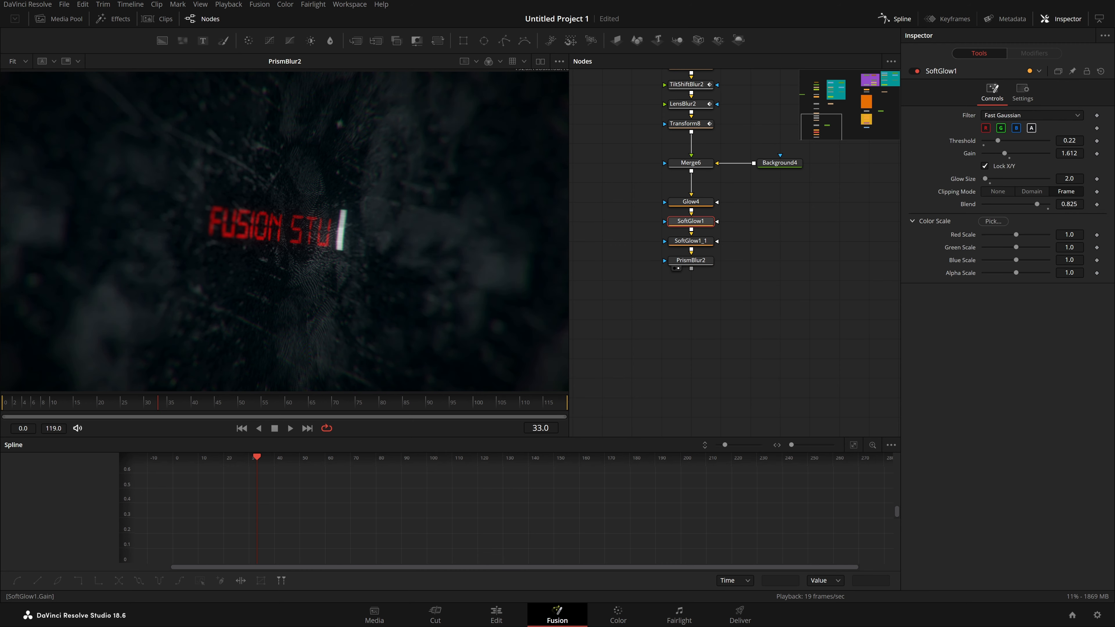
# Set SoftGlow1's Blend to about 0.825 and Gain to about 2.5, and play the title from the start.
pyautogui.moveTo(1021, 153); pyautogui.dragTo(1013, 153)
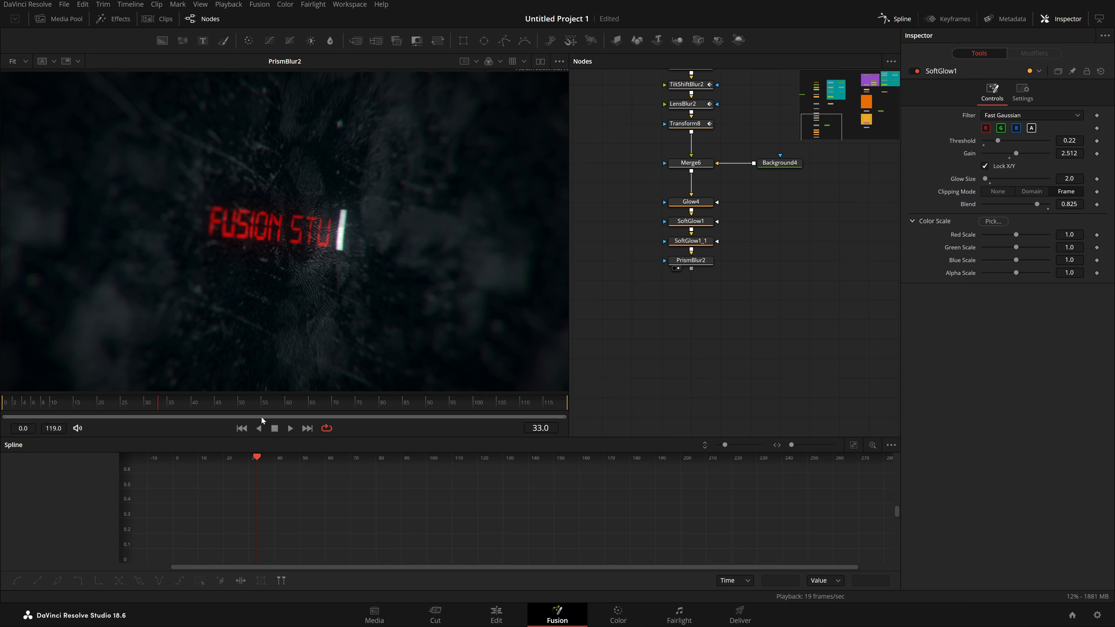
pyautogui.click(241, 429)
pyautogui.click(287, 429)
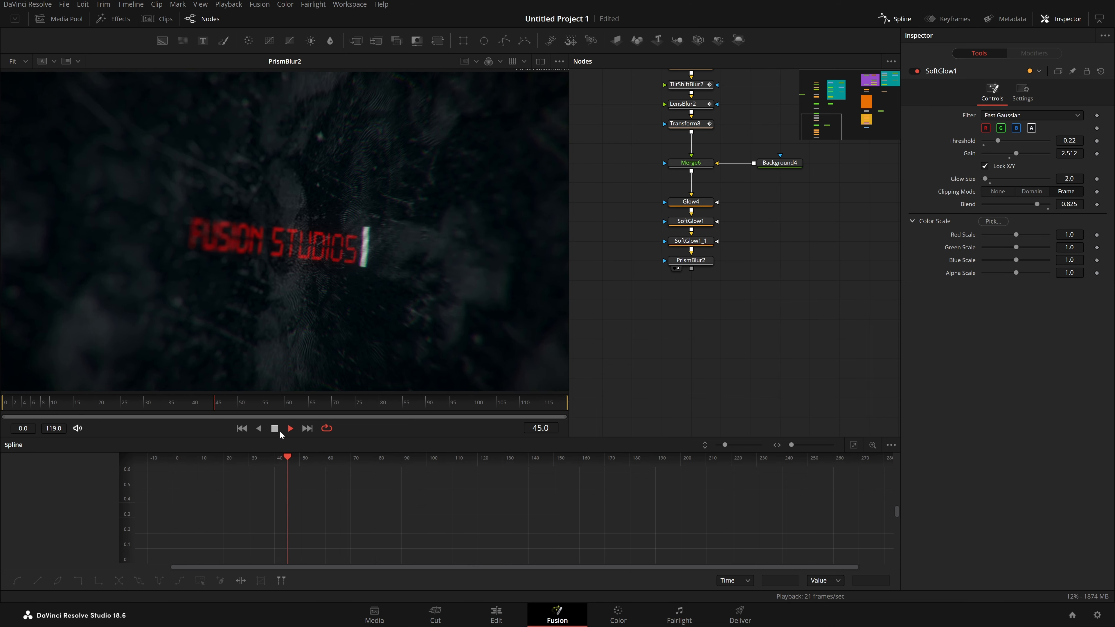
pyautogui.click(280, 430)
# Set SoftGlow1's Threshold to about 0.15 and Gain to about 2.87, and move SoftGlow1_1 and PrismBlur2 slightly lower in the node tree.
pyautogui.moveTo(241, 404); pyautogui.dragTo(102, 412)
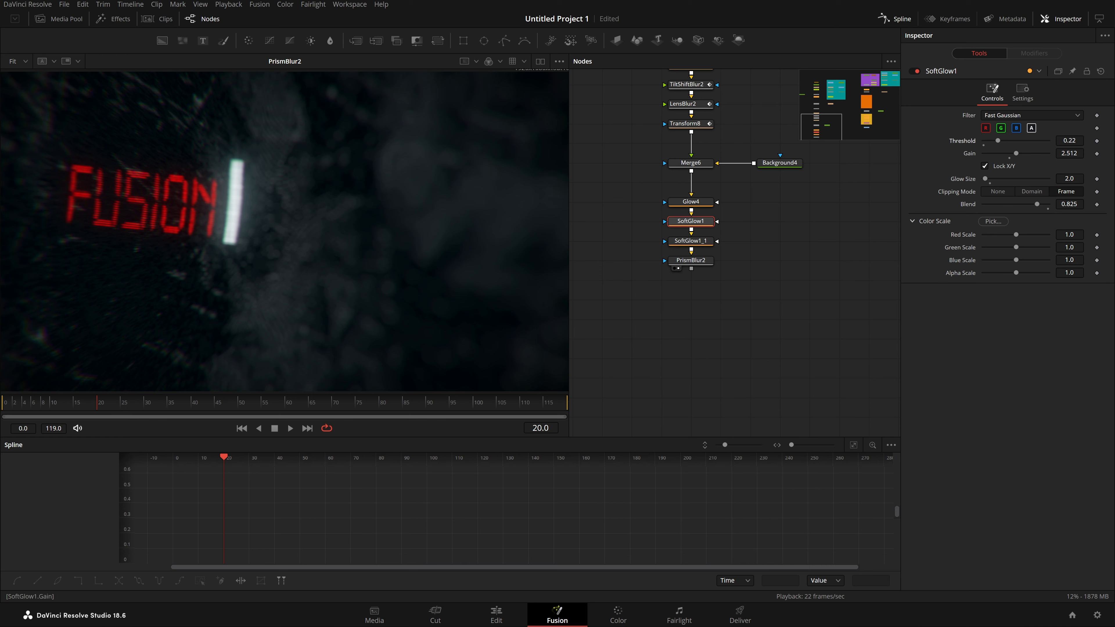
pyautogui.moveTo(997, 141)
pyautogui.mouseDown()
pyautogui.moveTo(1010, 140)
pyautogui.moveTo(993, 141)
pyautogui.mouseUp()
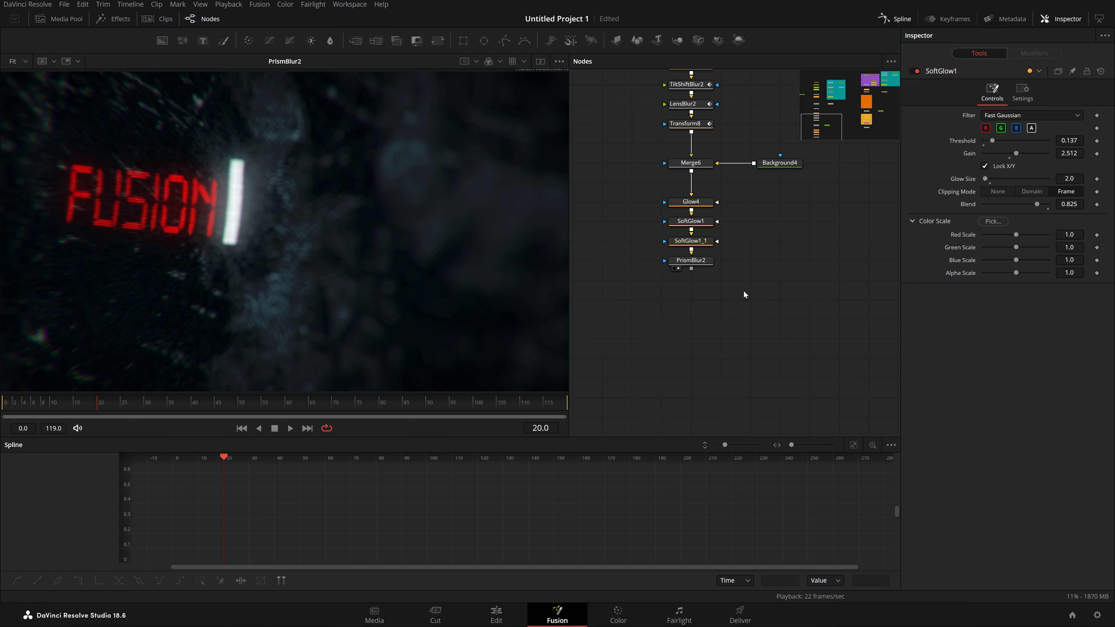
pyautogui.press('space')
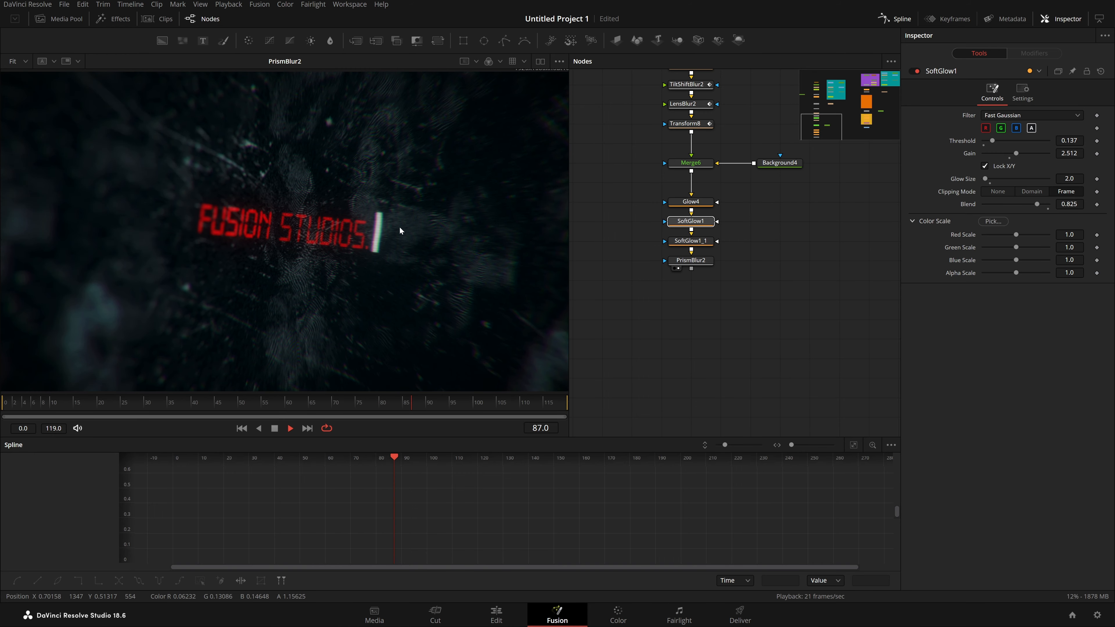
pyautogui.moveTo(718, 273)
pyautogui.mouseDown()
pyautogui.moveTo(703, 241)
pyautogui.moveTo(703, 261)
pyautogui.mouseUp()
pyautogui.click(691, 221)
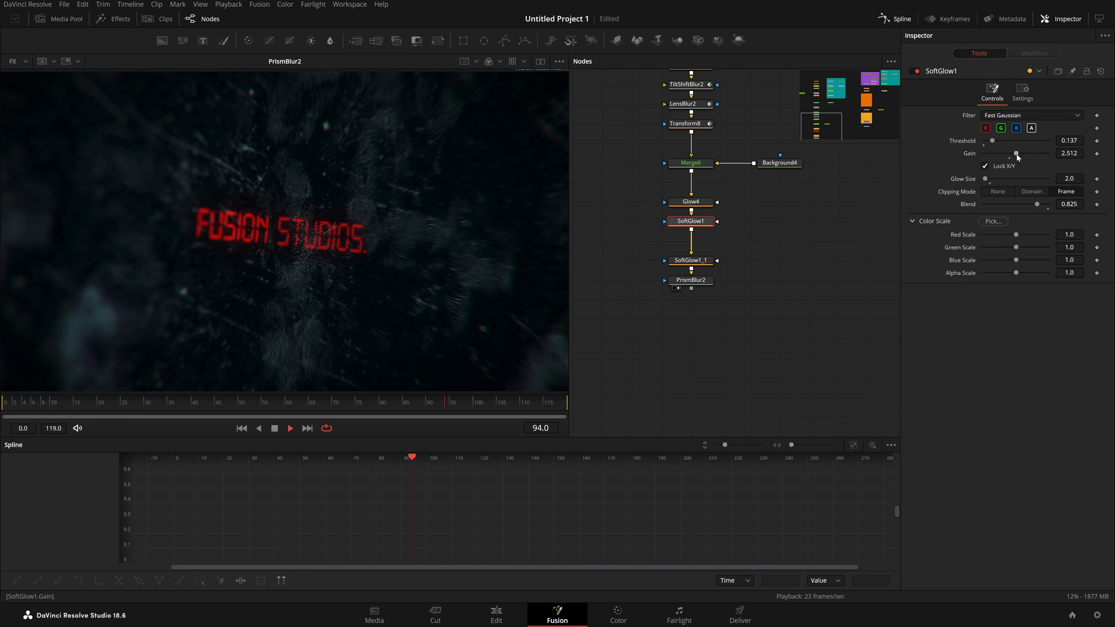
pyautogui.moveTo(1016, 154); pyautogui.dragTo(994, 141)
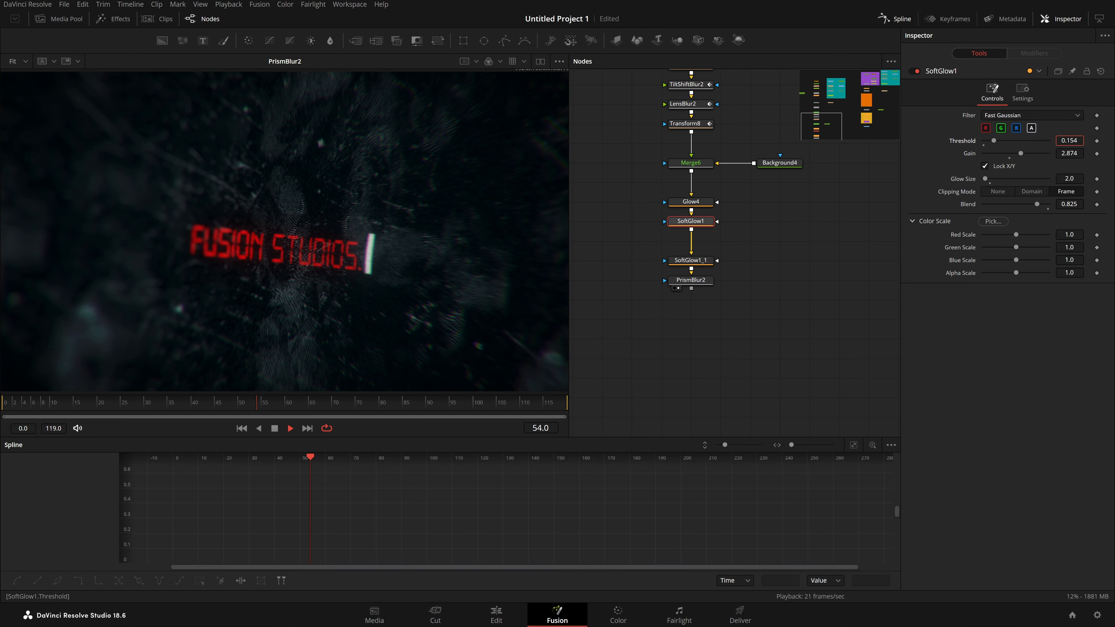
# Set SoftGlow1_1's Threshold to 0.15 and Blend to about 0.78, and move the node back directly below SoftGlow1.
pyautogui.click(687, 259)
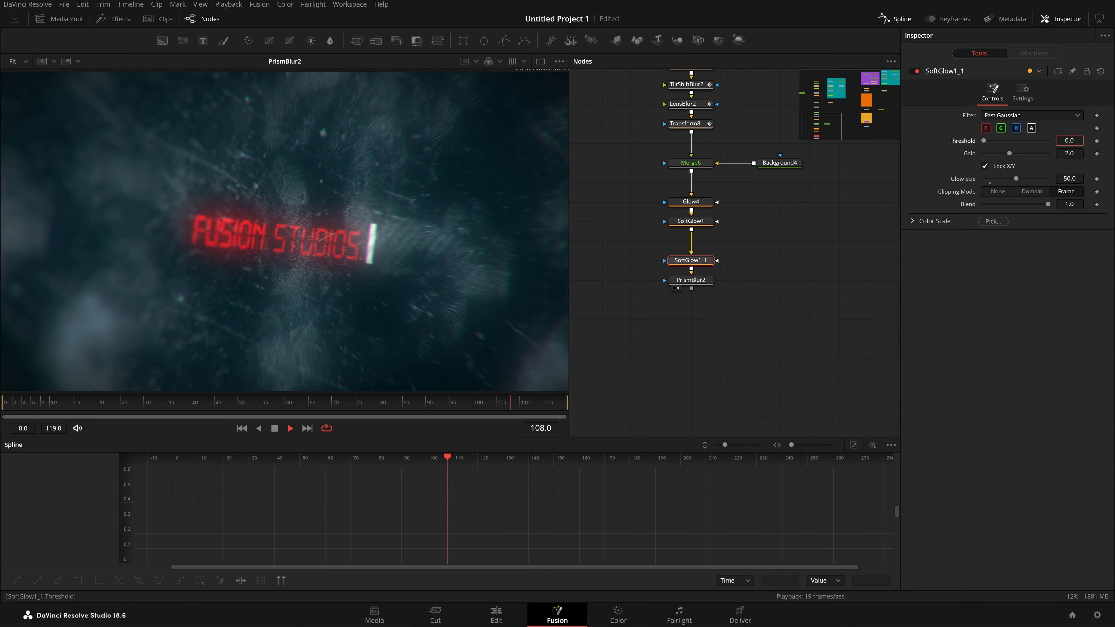
pyautogui.moveTo(983, 141); pyautogui.dragTo(990, 141)
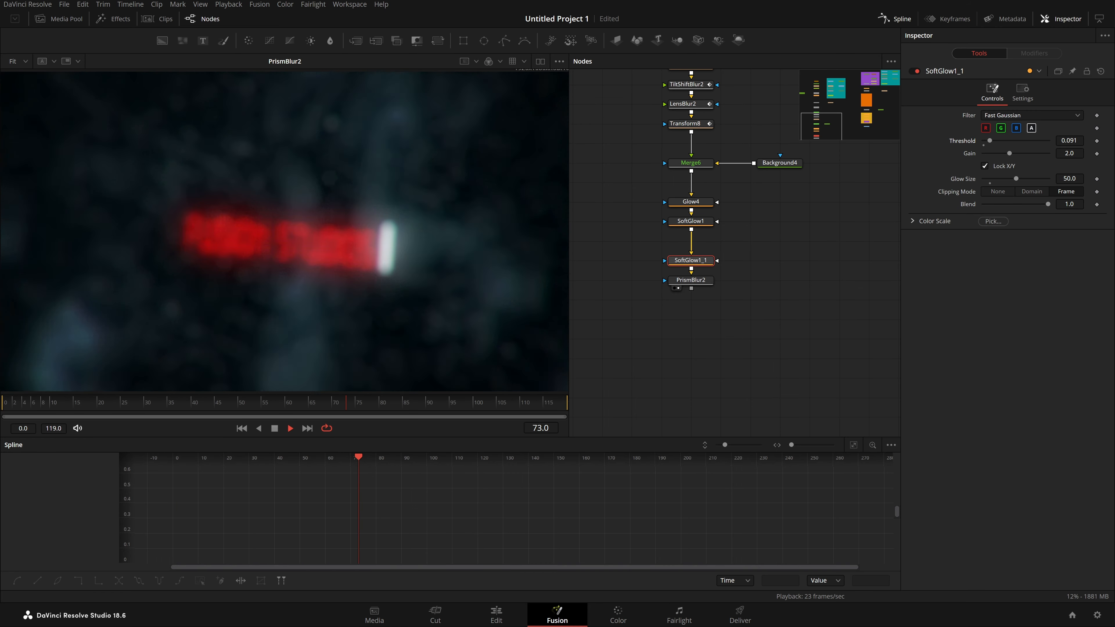
pyautogui.doubleClick(1069, 140)
pyautogui.write('.15')
pyautogui.press('Tab')
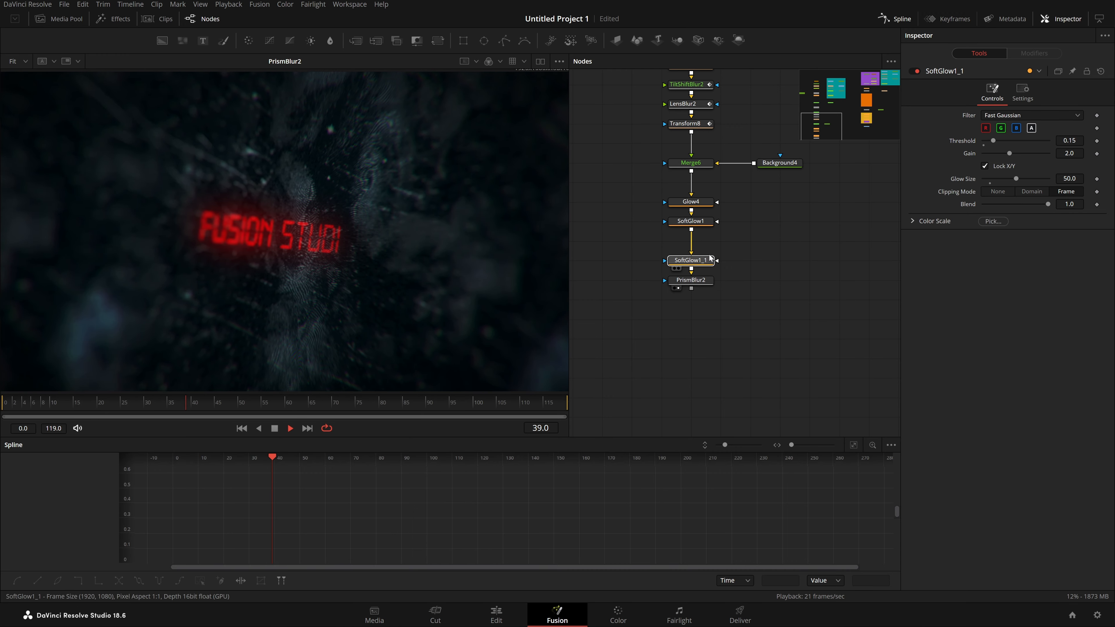
pyautogui.moveTo(711, 259); pyautogui.dragTo(711, 239)
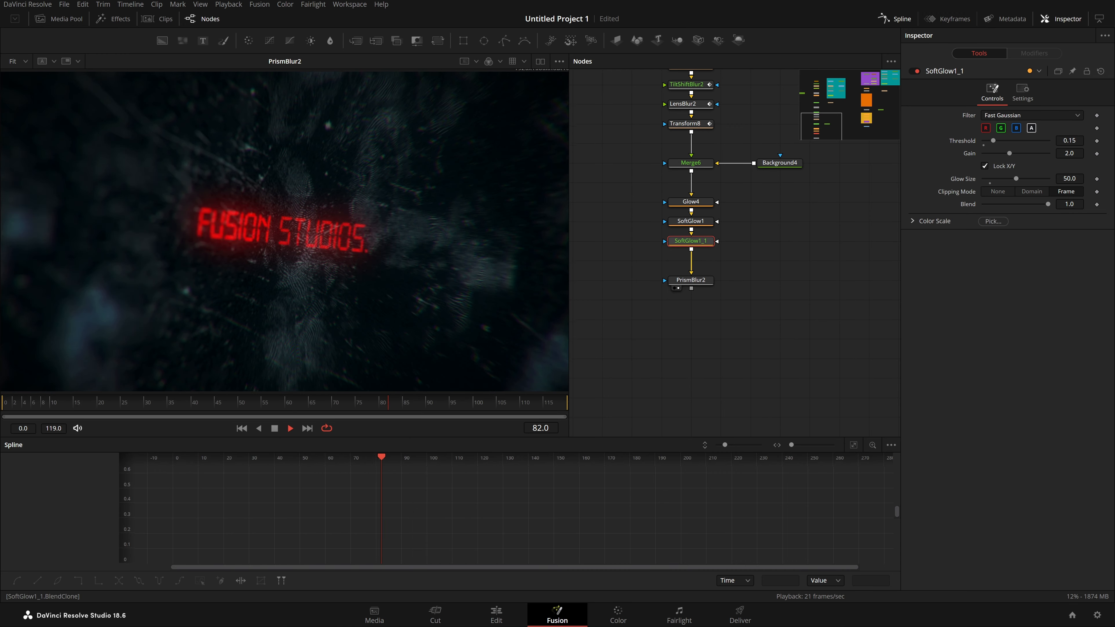
pyautogui.moveTo(1048, 204); pyautogui.dragTo(1033, 204)
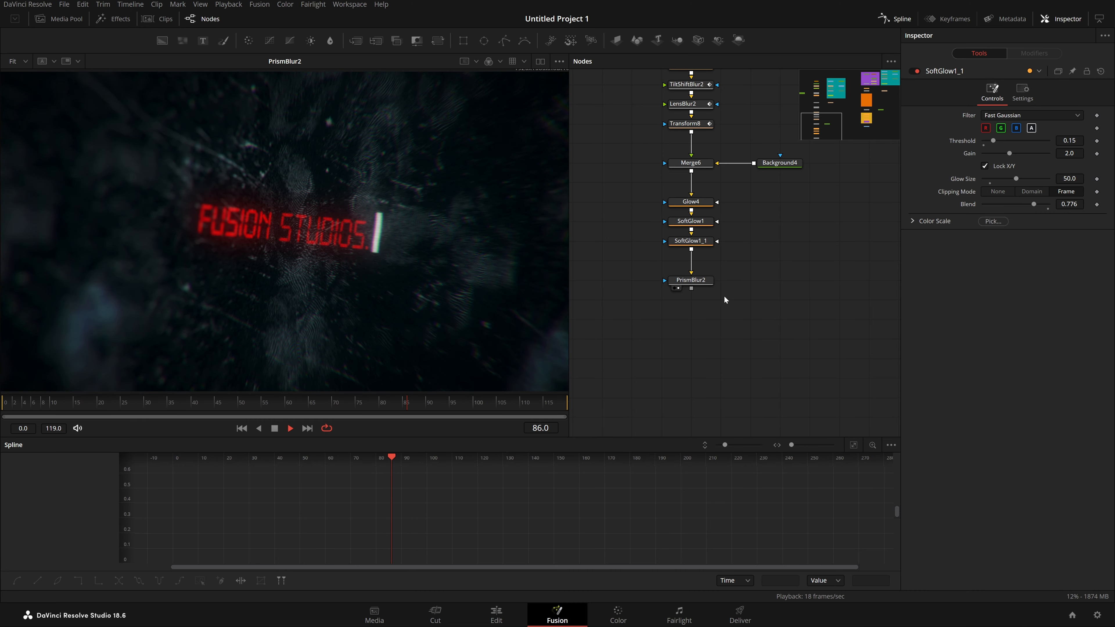
# Play the finished reference composition from MediaOut1 and compare it with the PrismBlur2 output of the new node tree.
pyautogui.press('space')
pyautogui.moveTo(853, 130); pyautogui.dragTo(873, 122)
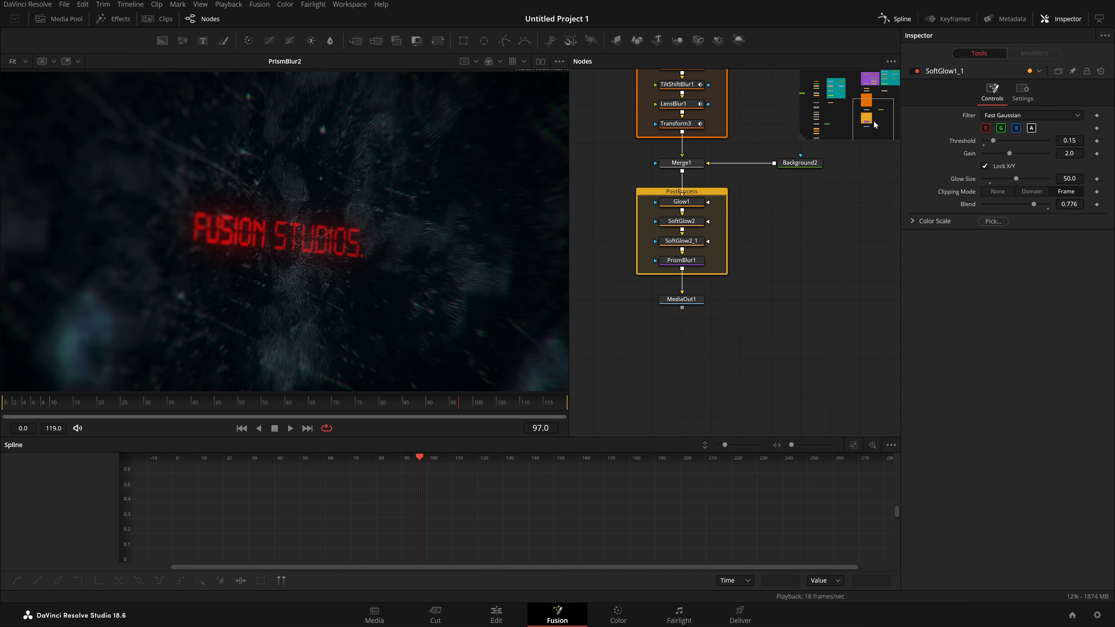
pyautogui.moveTo(380, 293); pyautogui.dragTo(382, 296)
pyautogui.press('space')
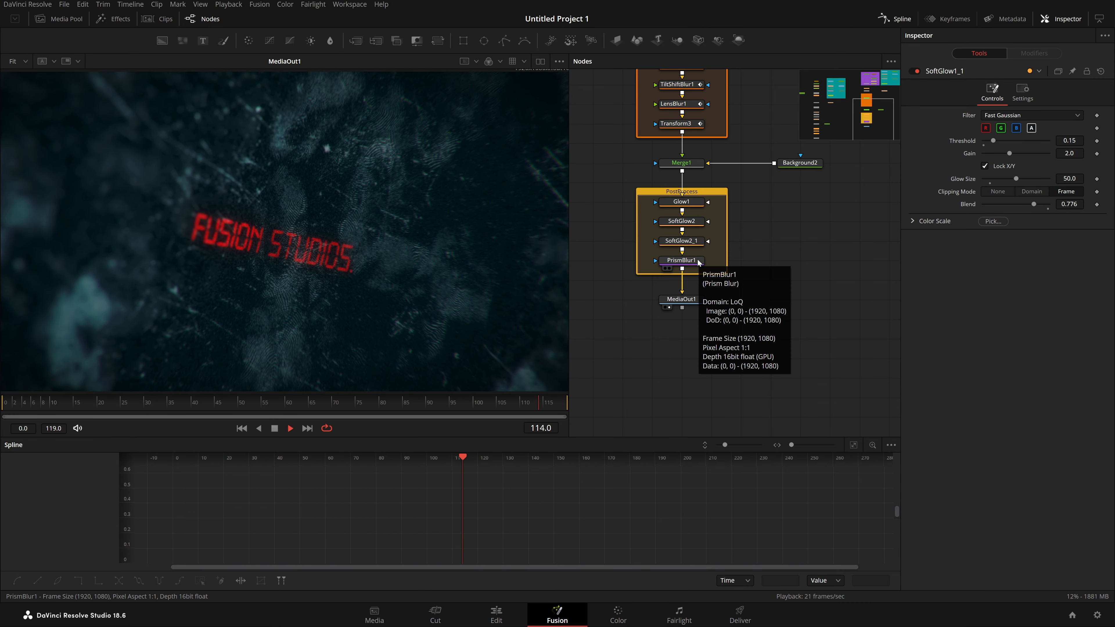
pyautogui.moveTo(859, 115); pyautogui.dragTo(819, 129)
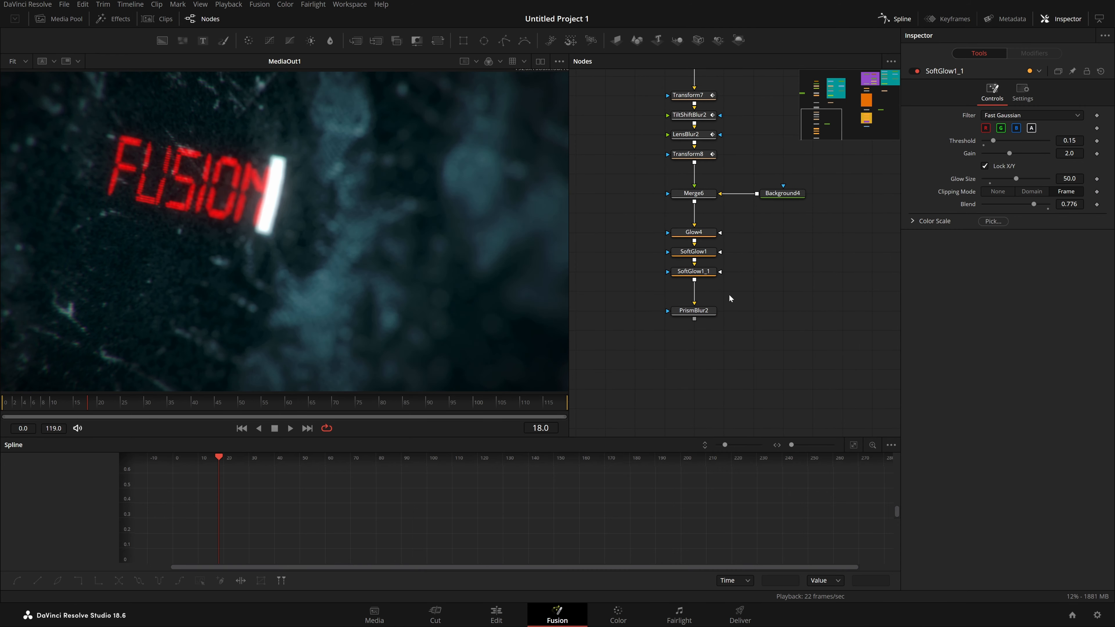
pyautogui.press('space')
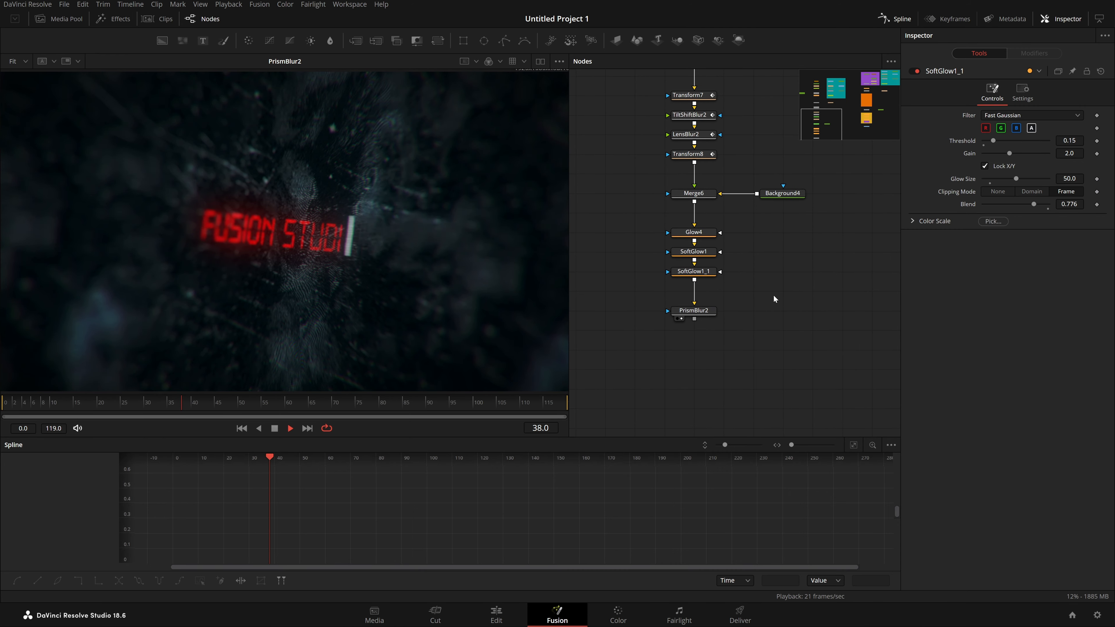
# Set Transform7's Angle to about -14.8 to tilt the title further, and save the project.
pyautogui.scroll(4, 746, 285)
pyautogui.click(702, 239)
pyautogui.click(712, 217)
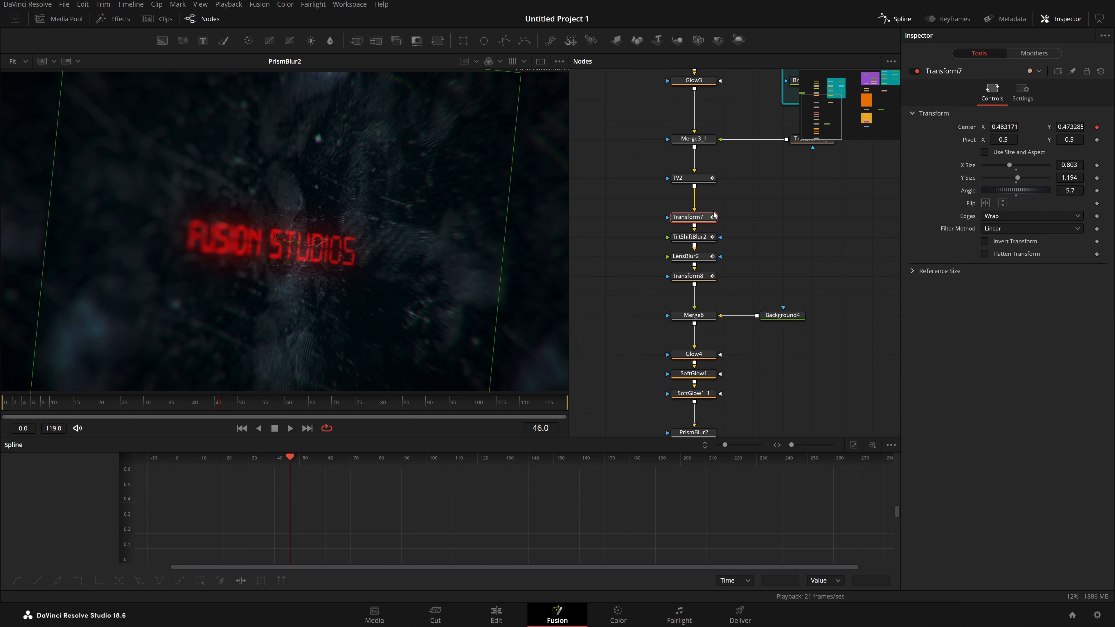
pyautogui.moveTo(1016, 191); pyautogui.dragTo(989, 191)
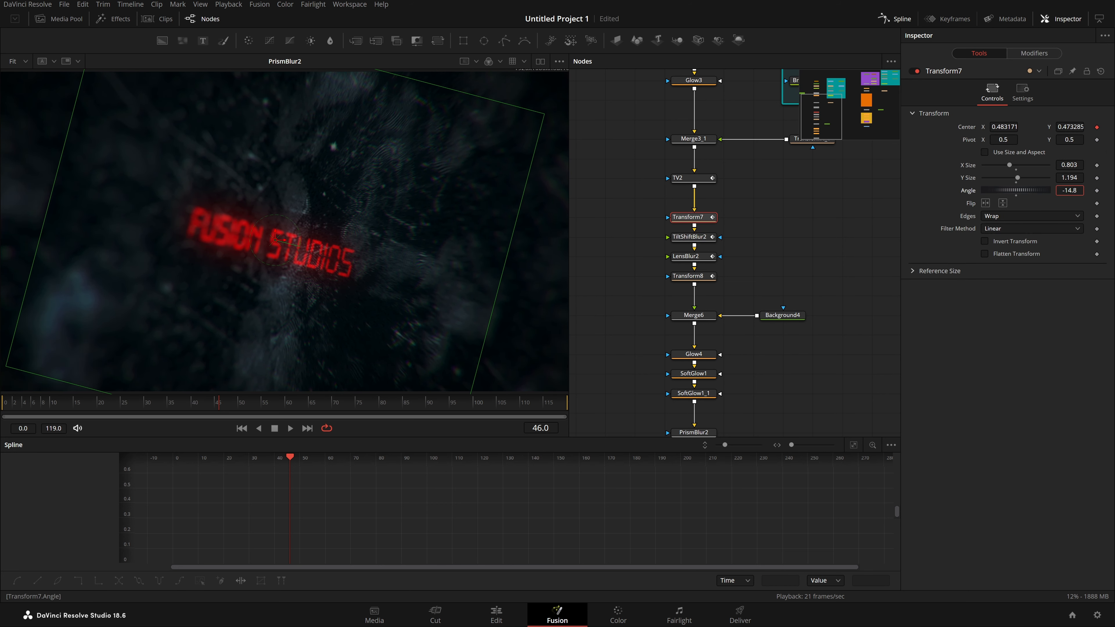
pyautogui.hotkey('ctrl', 's')
pyautogui.click(837, 236)
# Set TiltShiftBlur2's Angle to about -74.7 to follow the tilt of the title.
pyautogui.click(685, 256)
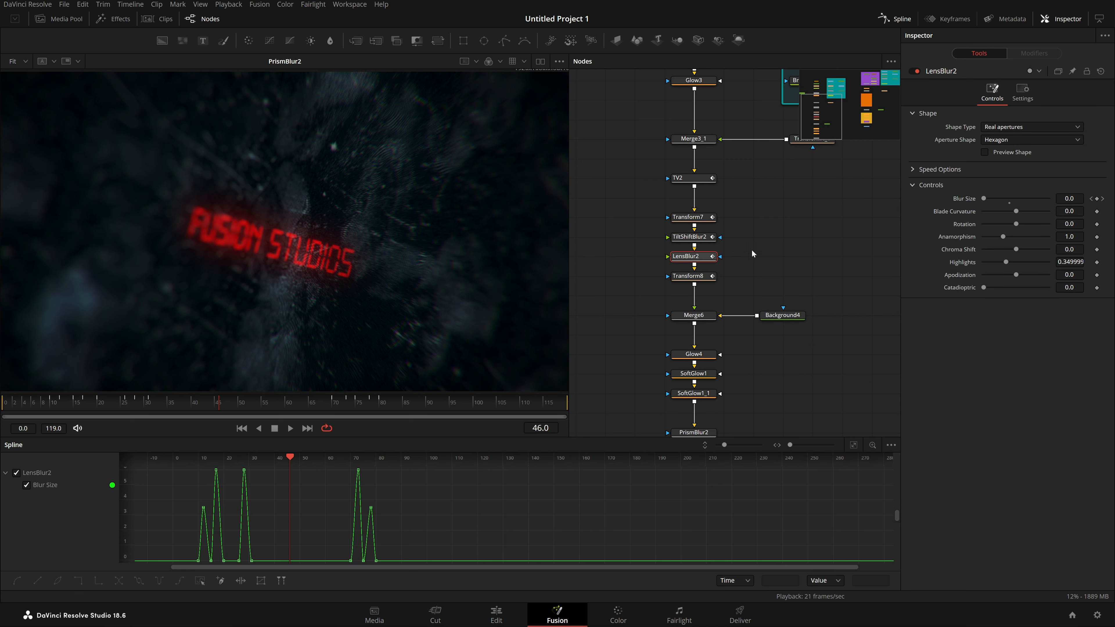
pyautogui.click(701, 245)
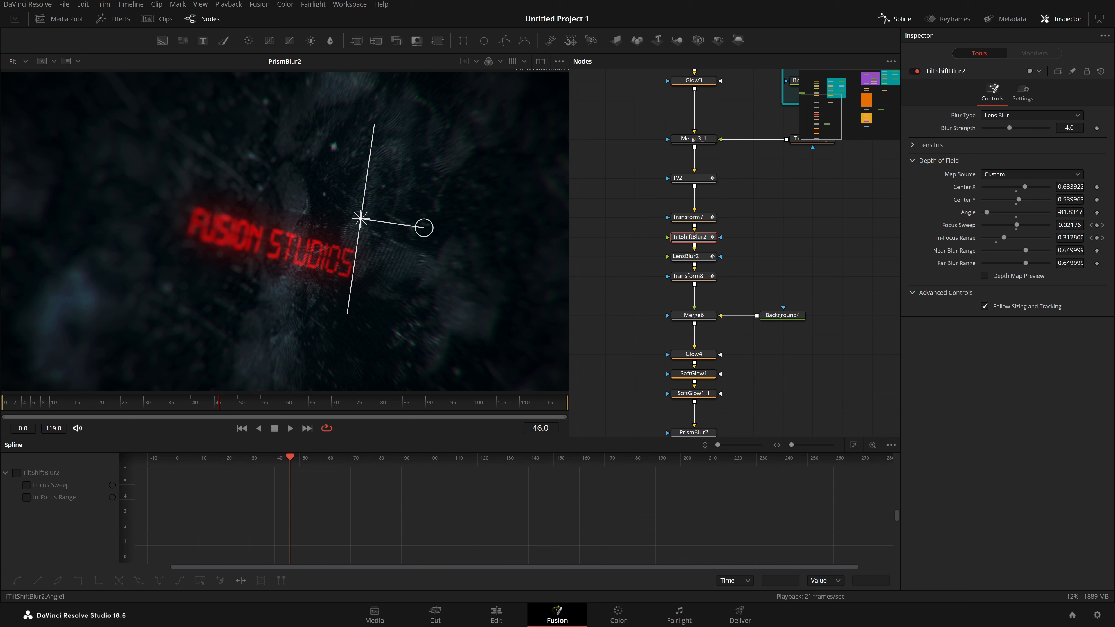
pyautogui.moveTo(1070, 213); pyautogui.dragTo(1057, 212)
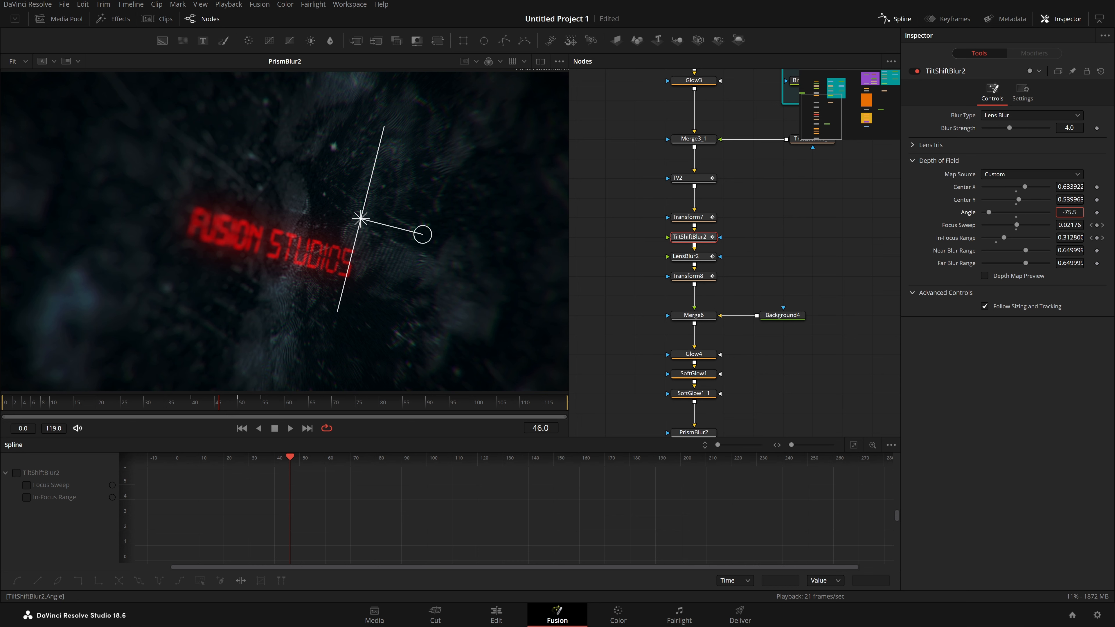
pyautogui.click(809, 240)
# At frame 20, lower Transform8's Center Y to about 0.51 and save the project.
pyautogui.scroll(-2, 809, 240)
pyautogui.moveTo(218, 402); pyautogui.dragTo(116, 430)
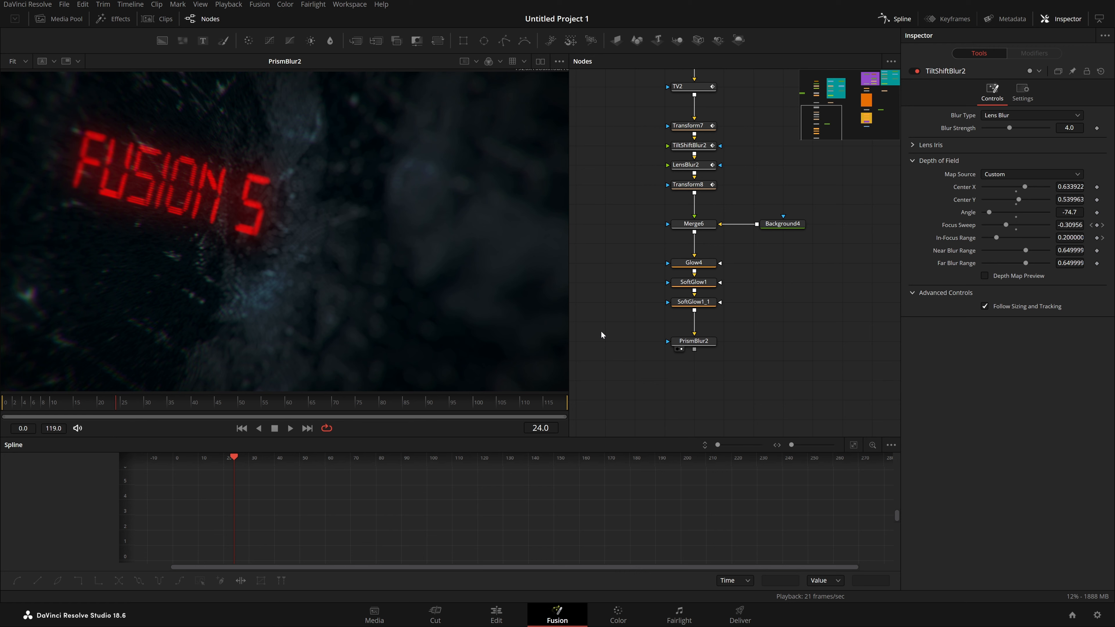
pyautogui.scroll(1, 679, 285)
pyautogui.click(702, 246)
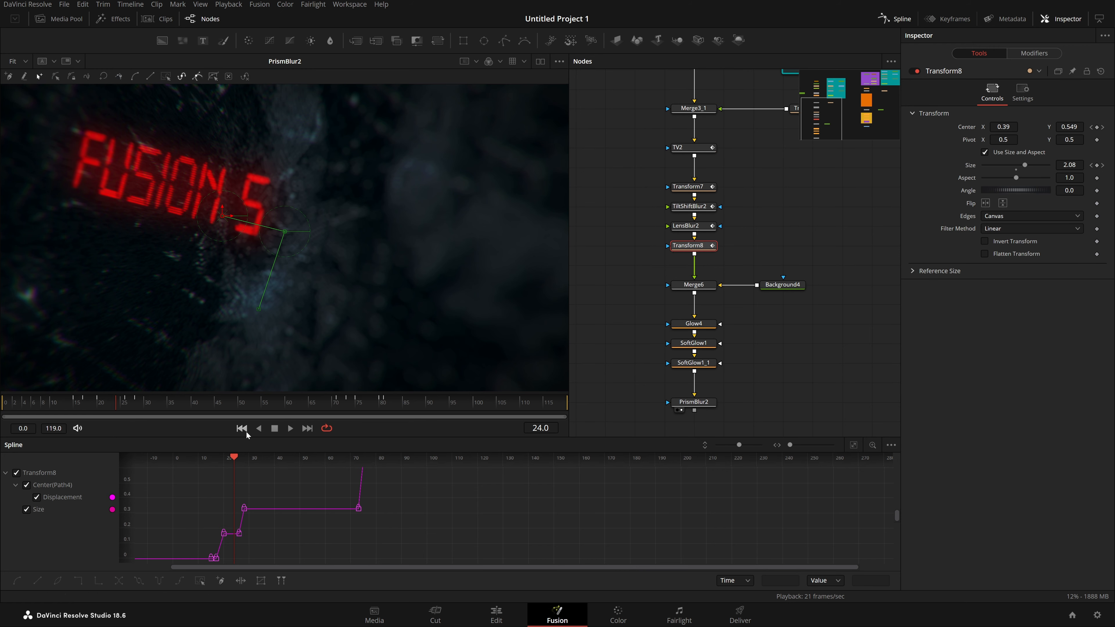
pyautogui.click(96, 412)
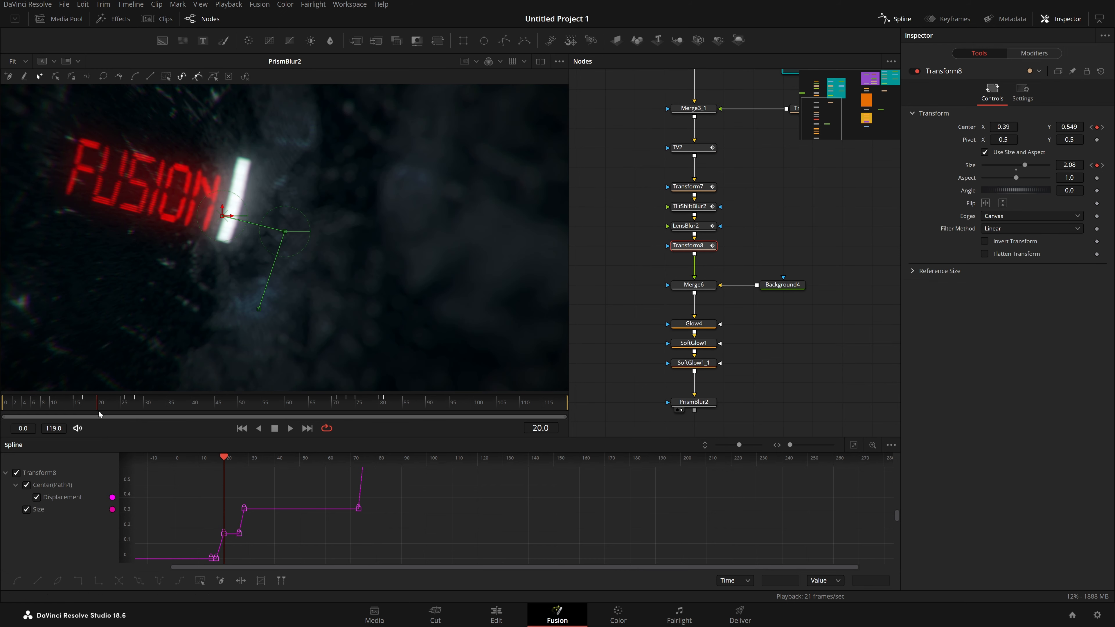
pyautogui.moveTo(1070, 127); pyautogui.dragTo(1053, 127)
pyautogui.hotkey('ctrl', 's')
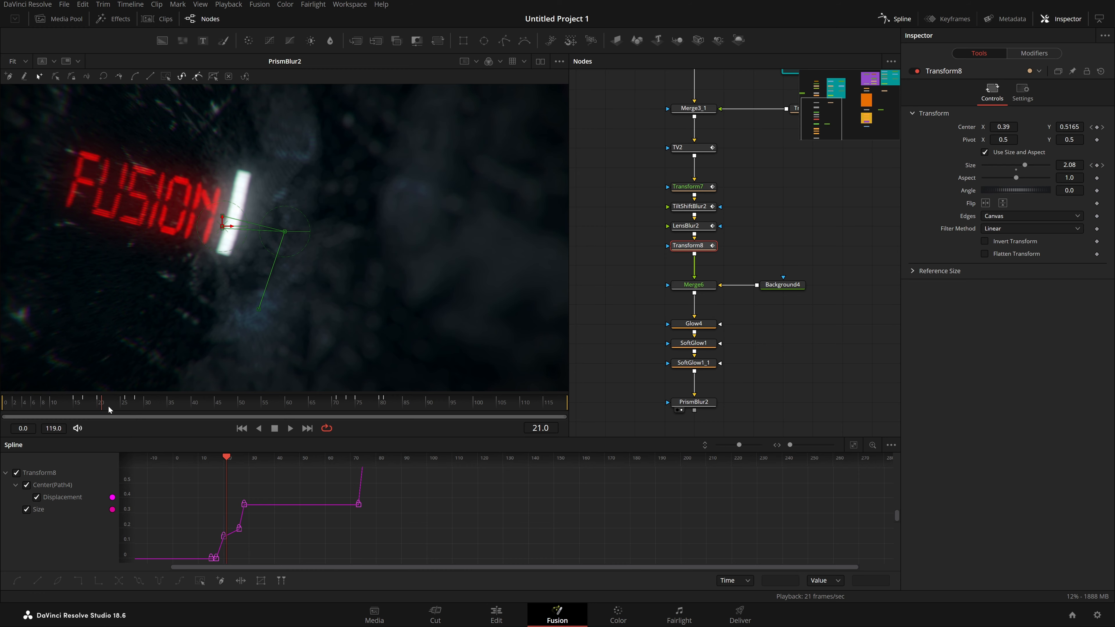
# At frame 26, set Transform8's Center Y to 0.51 to match the frame 20 keyframe.
pyautogui.moveTo(108, 410)
pyautogui.mouseDown()
pyautogui.moveTo(161, 408)
pyautogui.moveTo(128, 413)
pyautogui.mouseUp()
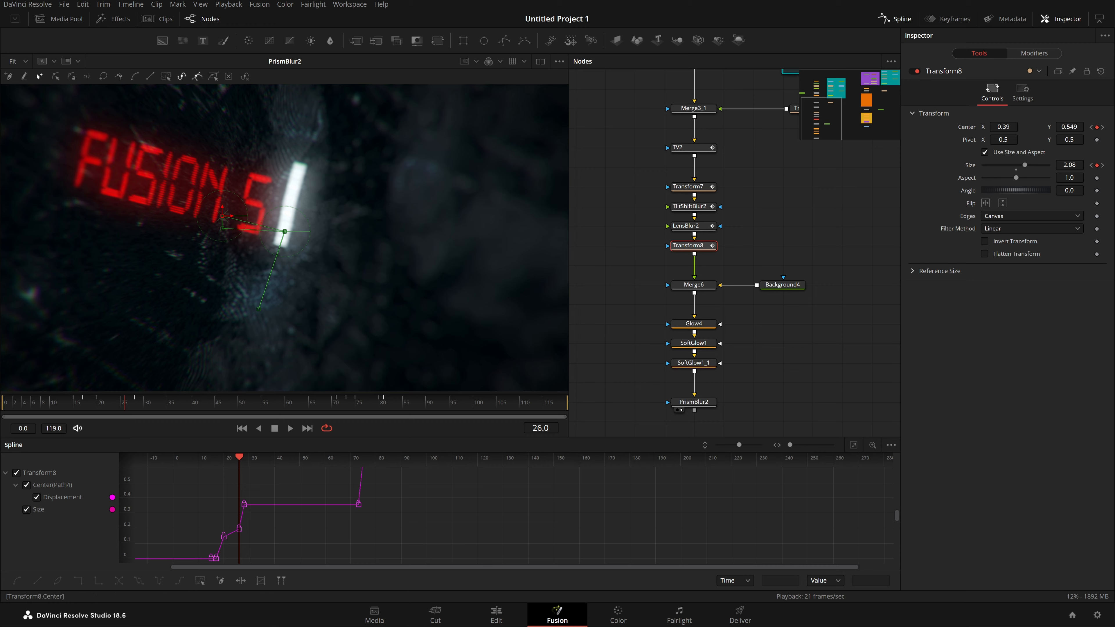
pyautogui.press('space')
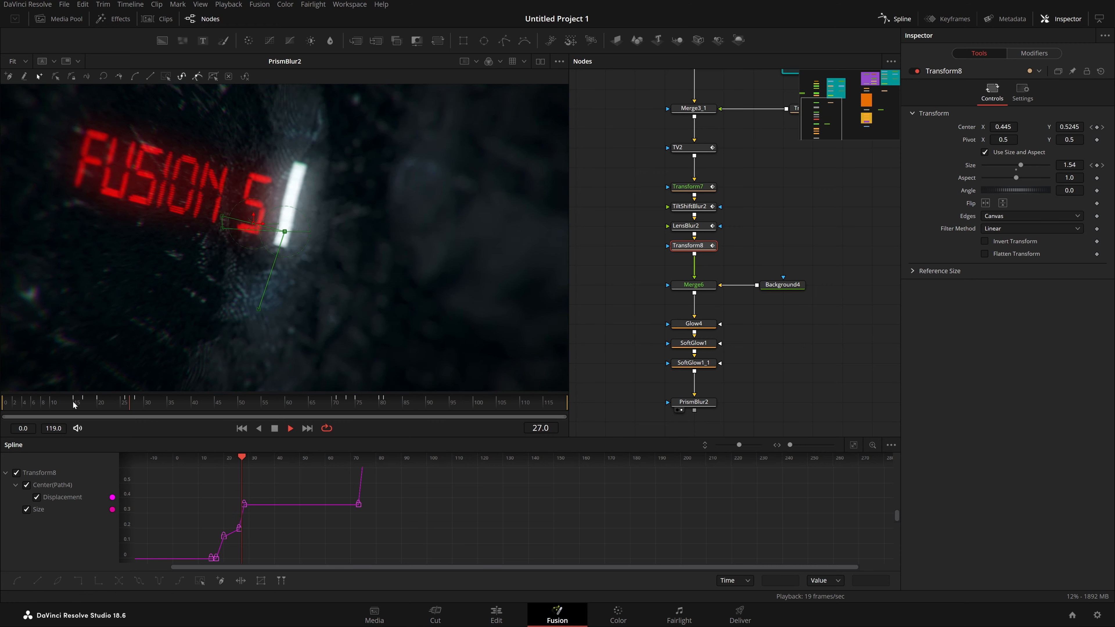
pyautogui.moveTo(125, 406); pyautogui.dragTo(126, 406)
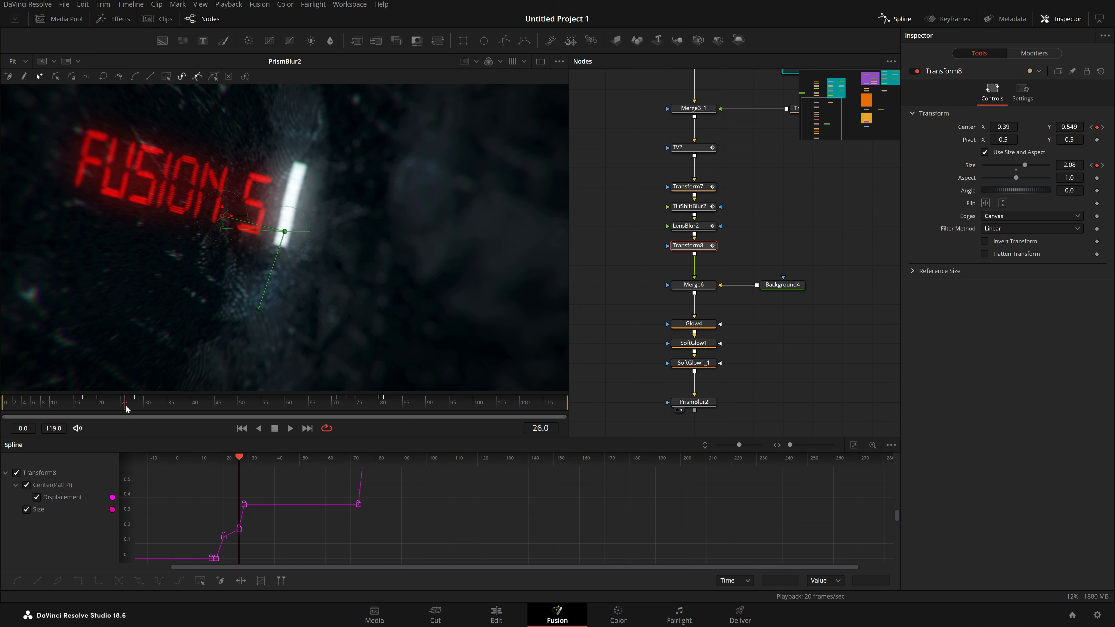
pyautogui.click(1091, 127)
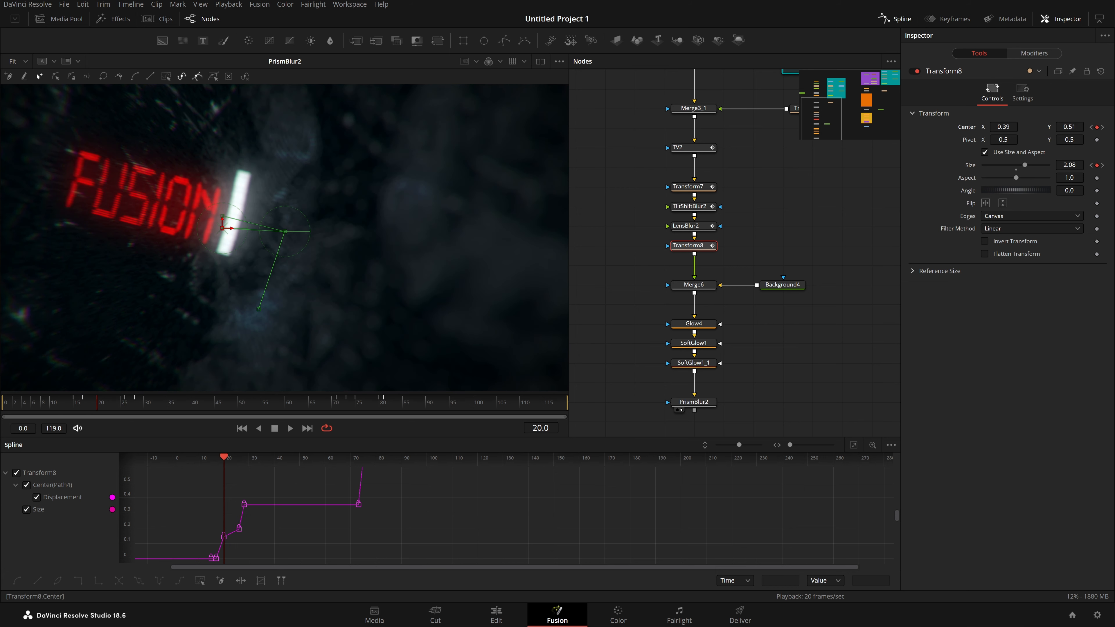
pyautogui.click(1103, 127)
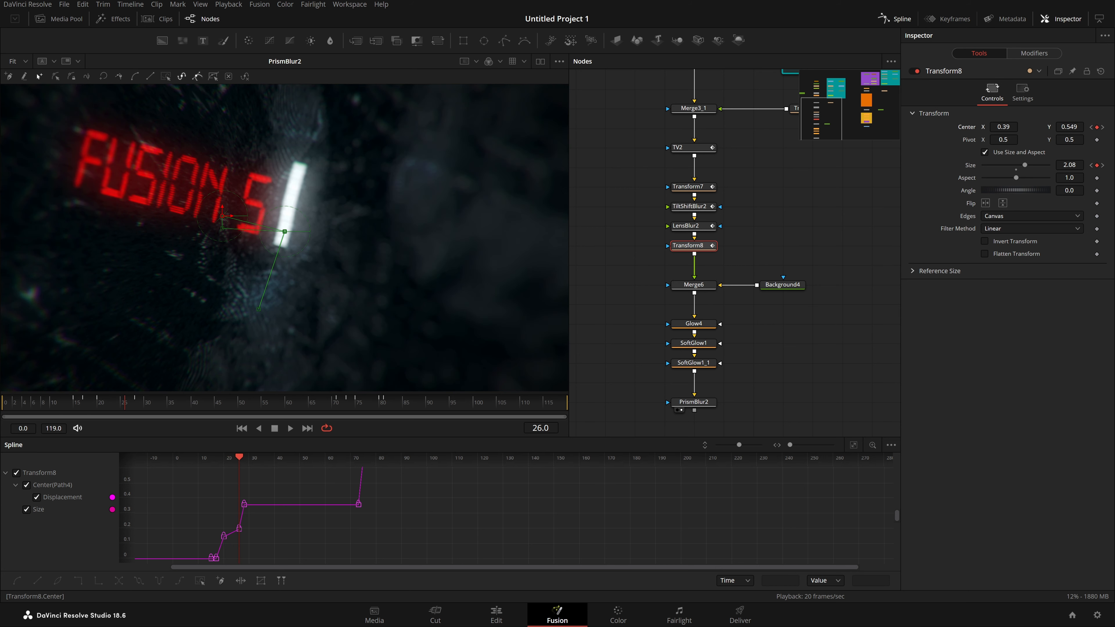
pyautogui.click(859, 225)
# At frame 75, move Transform8's Center to about X 0.556 and Y 0.318.
pyautogui.click(385, 410)
pyautogui.press('Left')
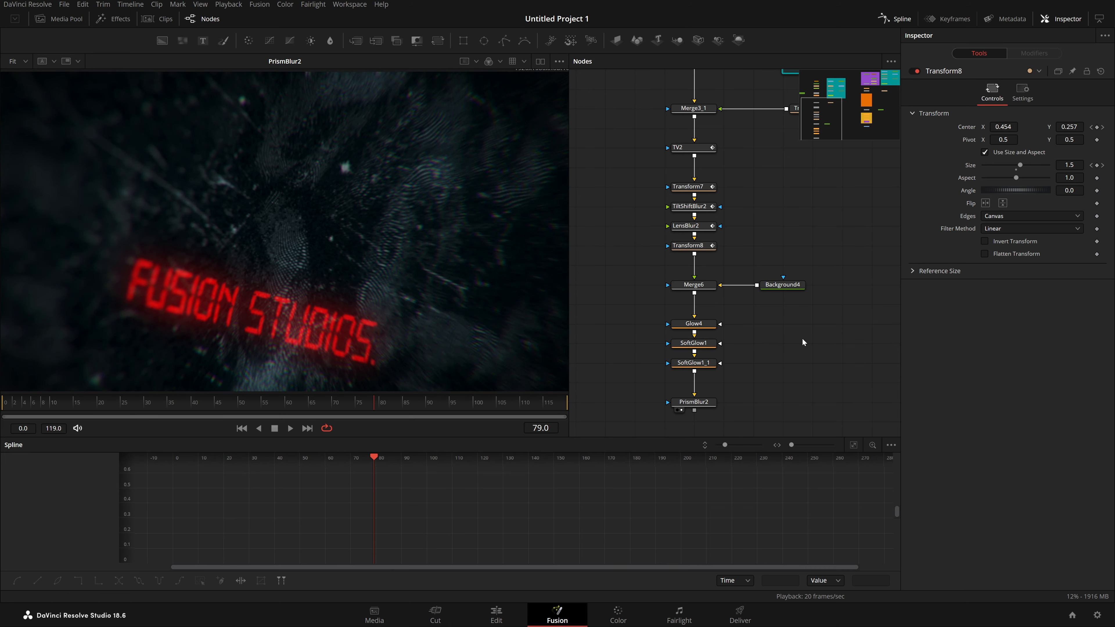
pyautogui.click(701, 248)
pyautogui.click(358, 405)
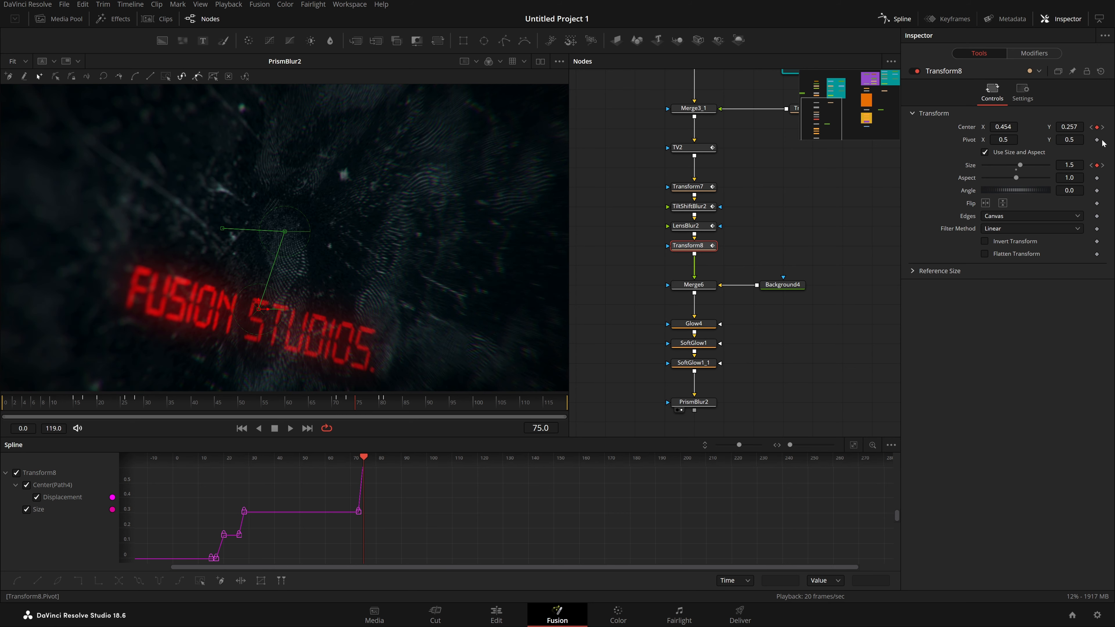
pyautogui.moveTo(1069, 127); pyautogui.dragTo(1099, 127)
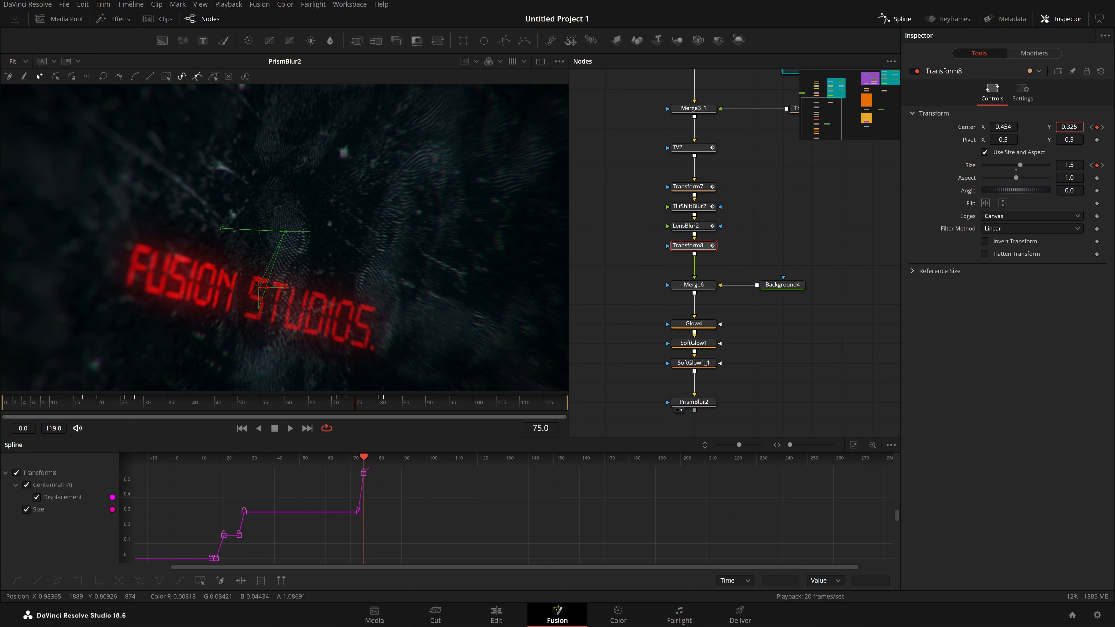
pyautogui.moveTo(1003, 126); pyautogui.dragTo(1068, 127)
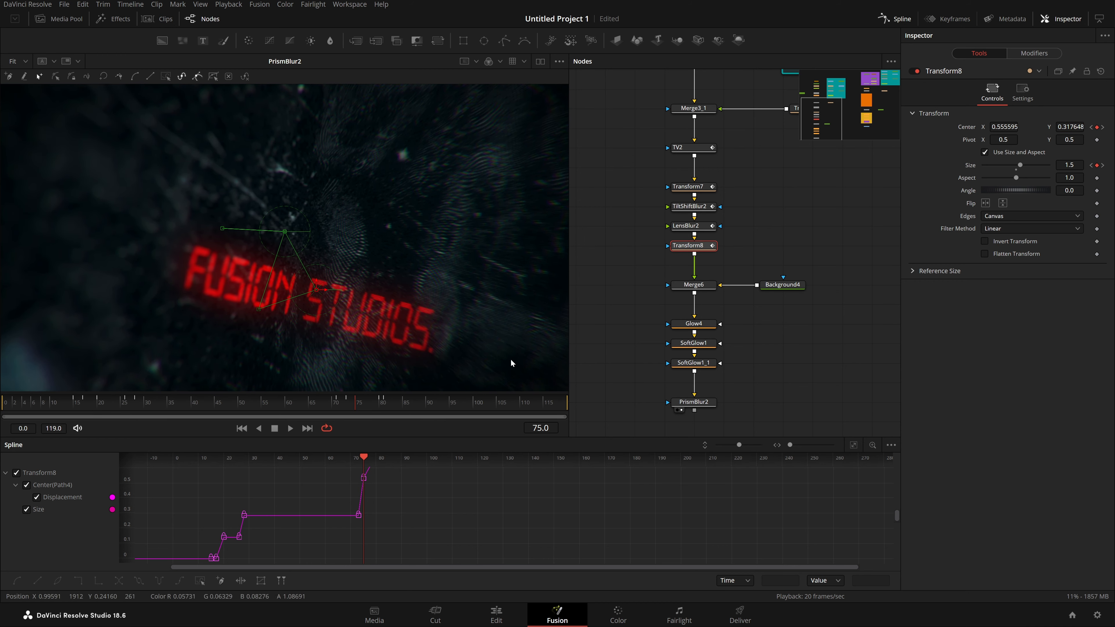
# Copy Transform8's frame 75 Center values, X 0.555595 and Y 0.317648, to its frame 80 keyframe and play the animation.
pyautogui.press('space')
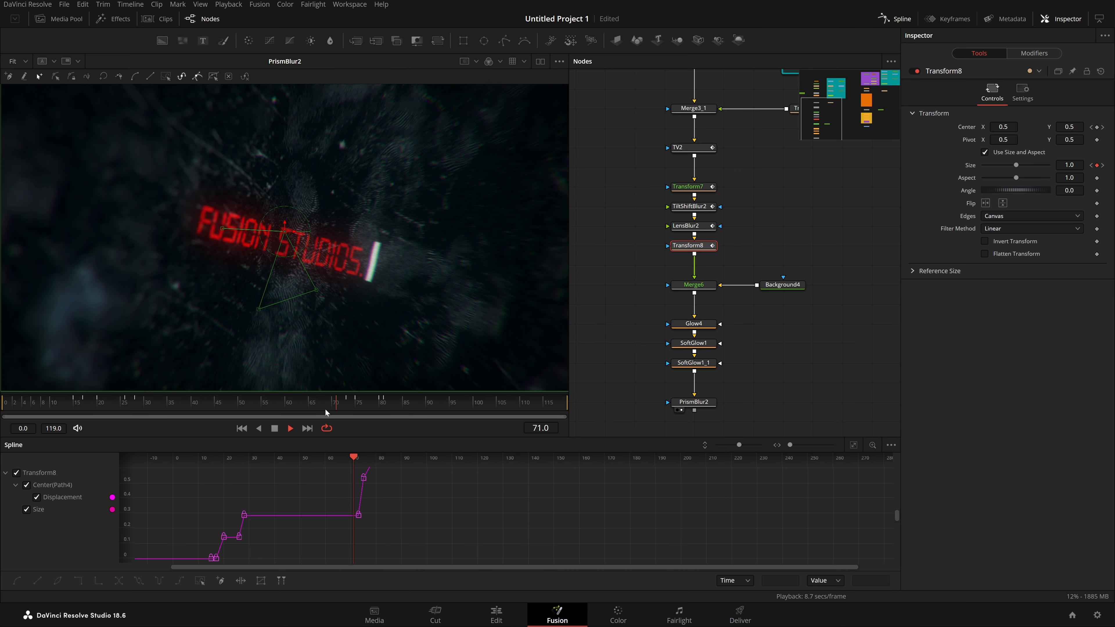
pyautogui.press('space')
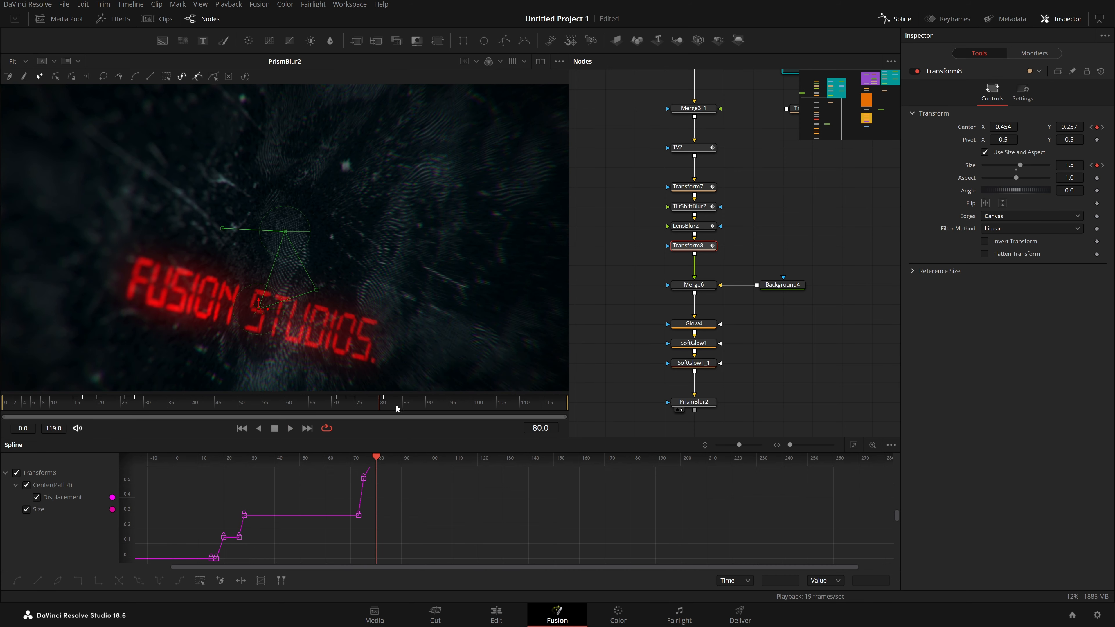
pyautogui.click(1091, 127)
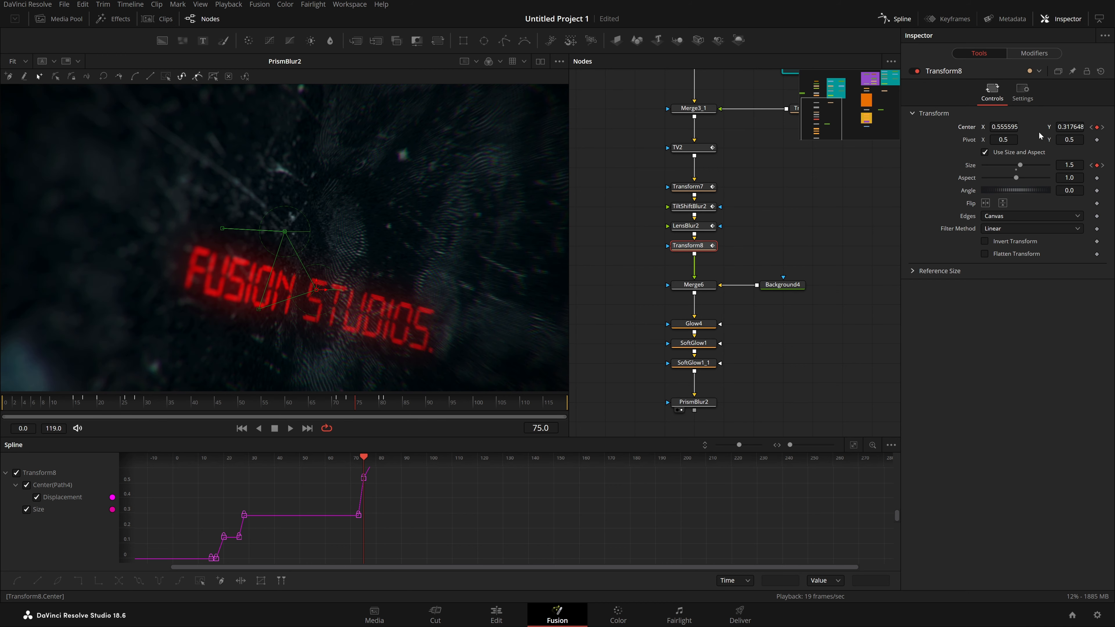
pyautogui.click(1102, 127)
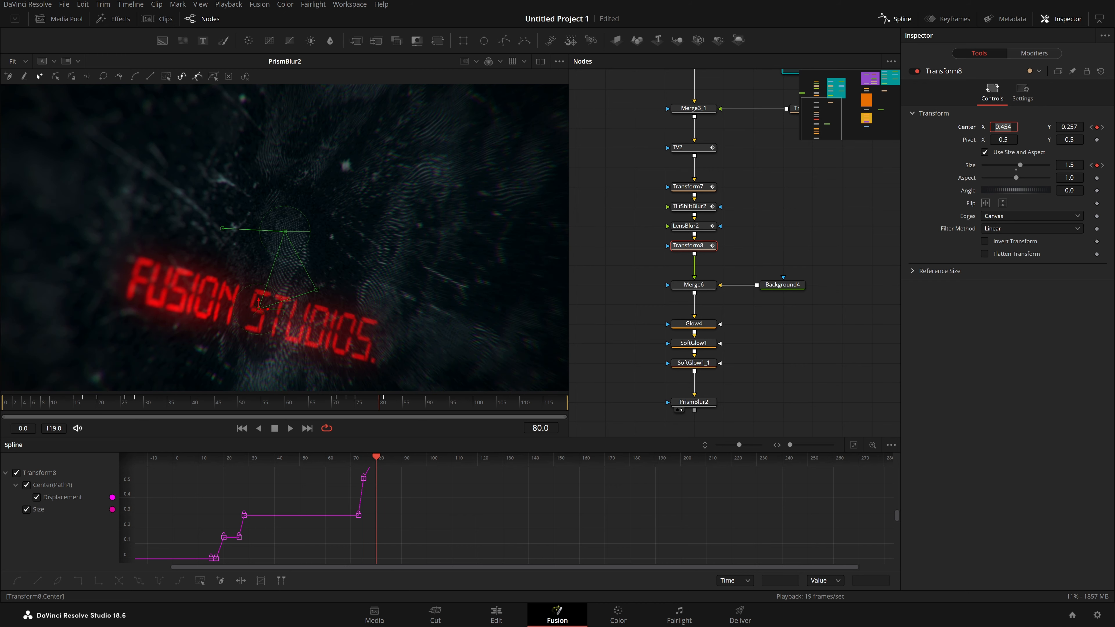
pyautogui.click(1092, 127)
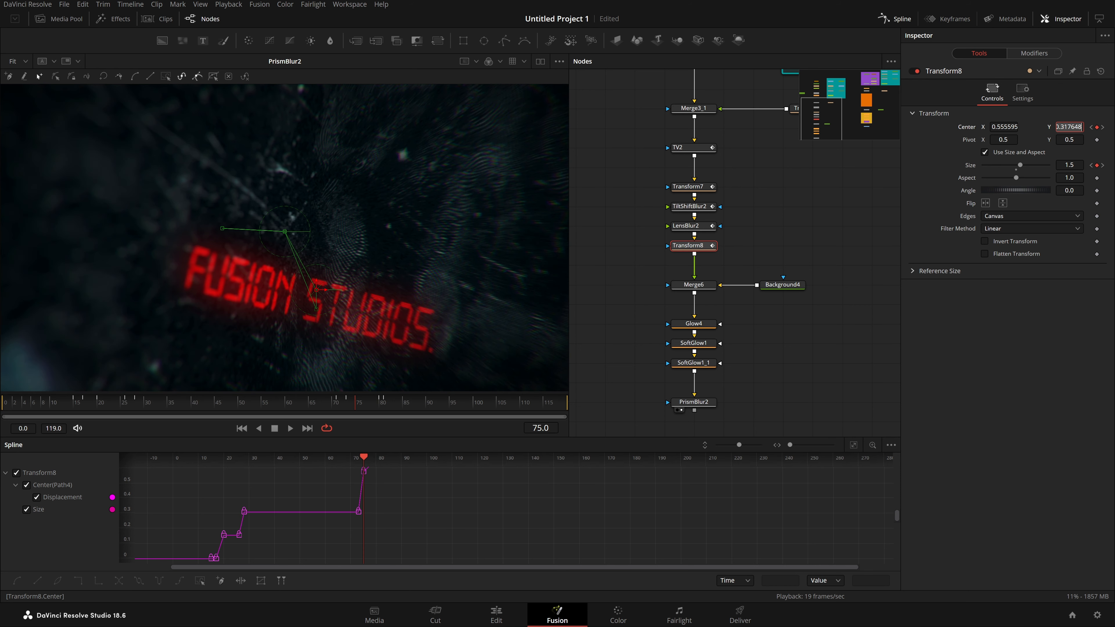
pyautogui.click(1102, 127)
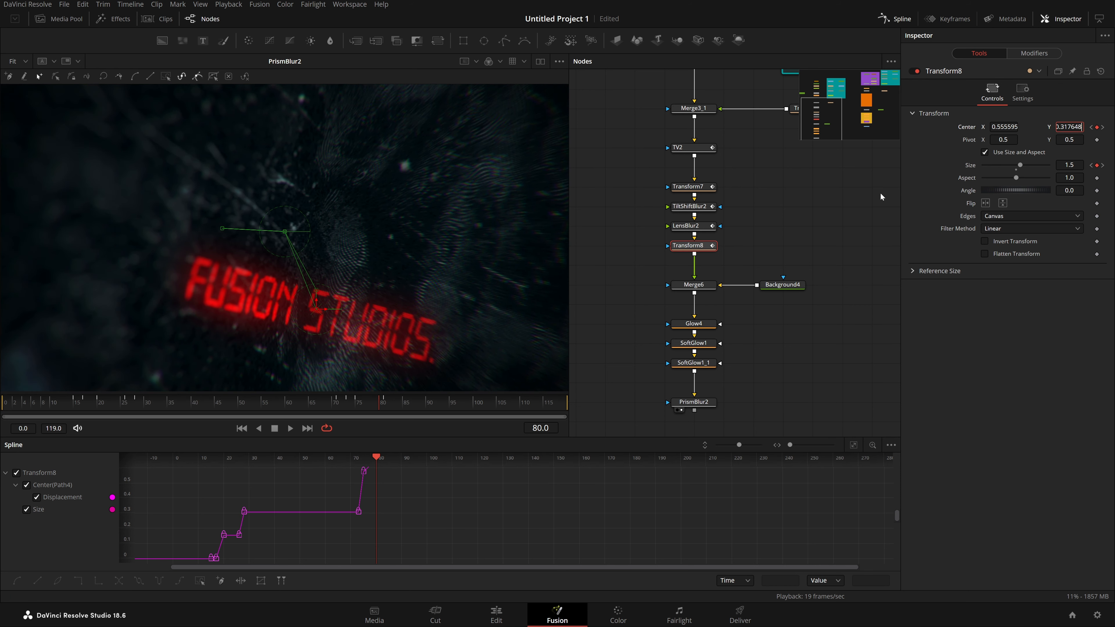
pyautogui.press('Return')
pyautogui.moveTo(367, 410); pyautogui.dragTo(3, 437)
pyautogui.click(755, 317)
pyautogui.press('space')
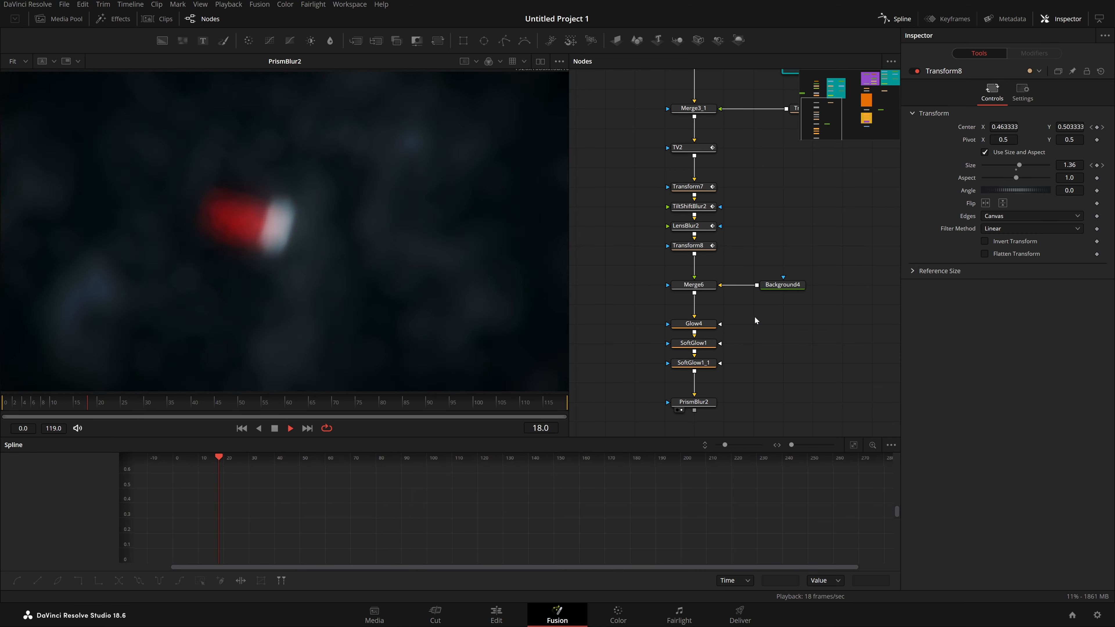
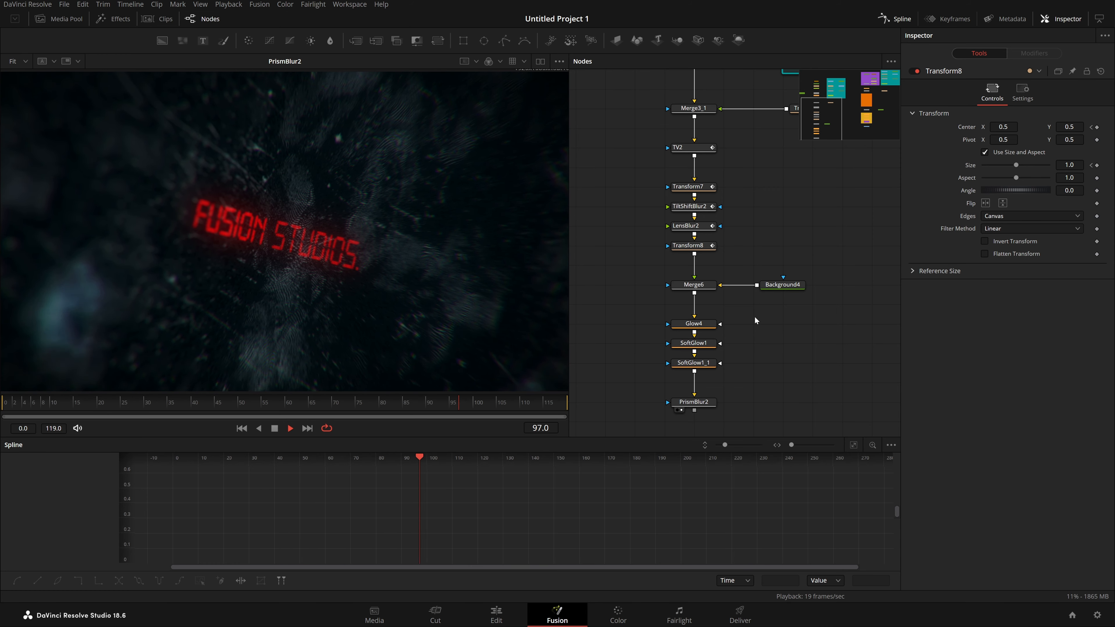
pyautogui.press('space')
# Time-stretch Transform8's second group of zoom keyframes, starting at frame 71, to end at about frame 90, and play the result.
pyautogui.click(702, 245)
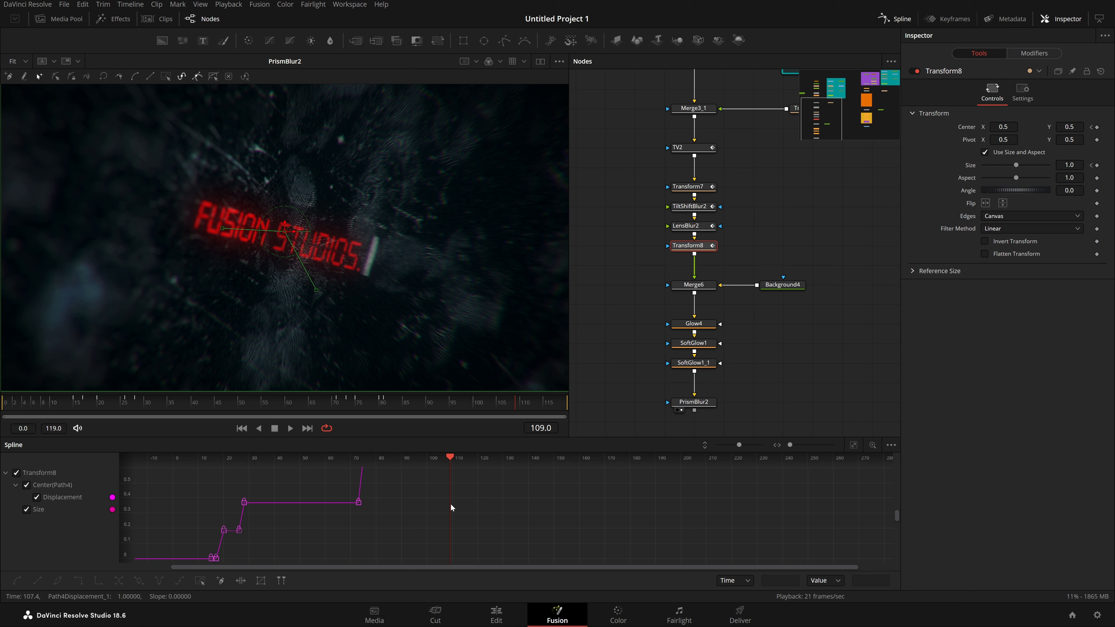
pyautogui.scroll(-2, 469, 504)
pyautogui.moveTo(437, 500); pyautogui.dragTo(401, 530)
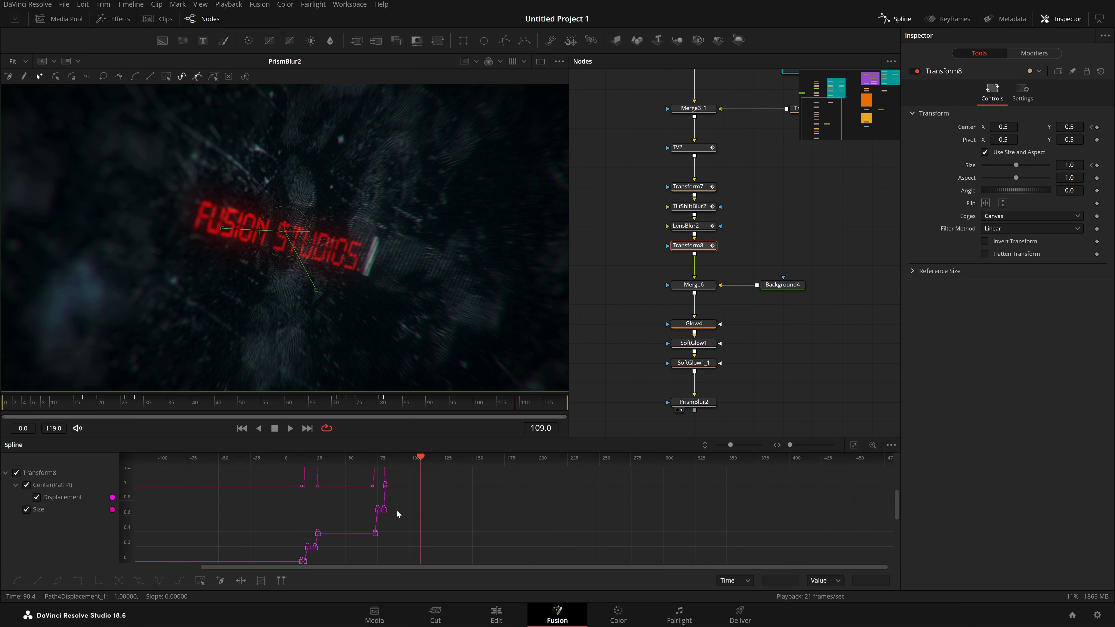
pyautogui.click(852, 447)
pyautogui.click(344, 402)
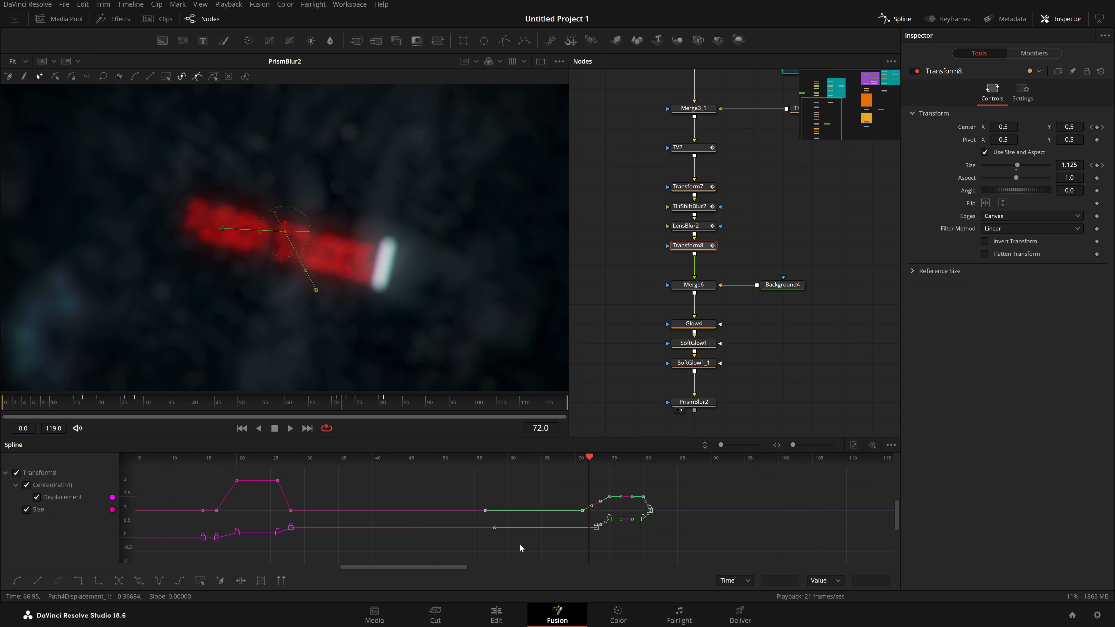
pyautogui.click(241, 581)
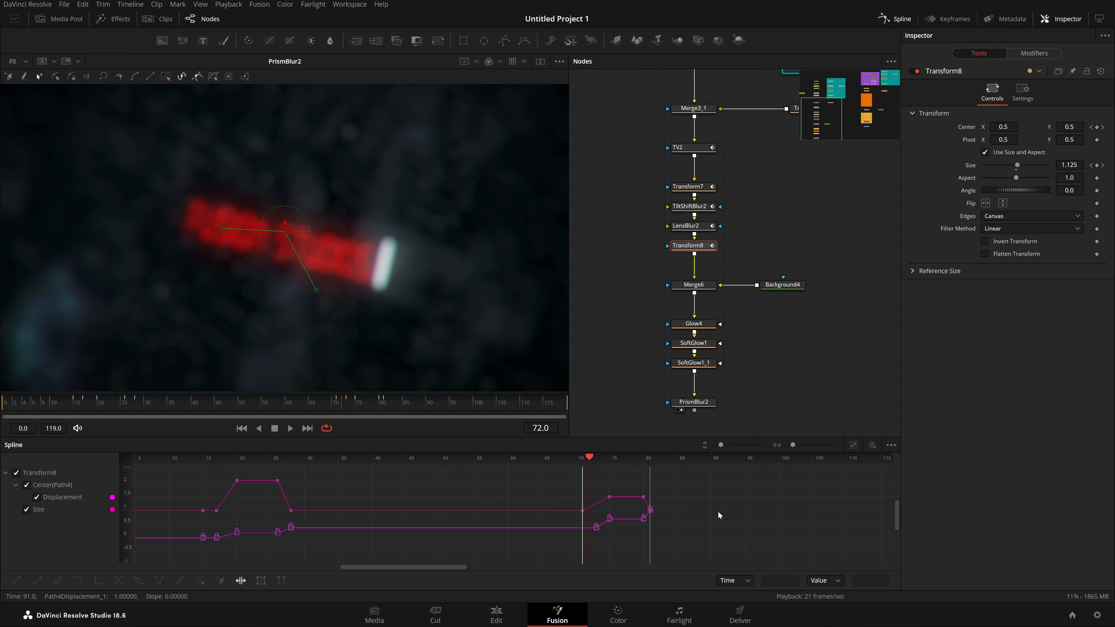
pyautogui.moveTo(666, 542); pyautogui.dragTo(698, 543)
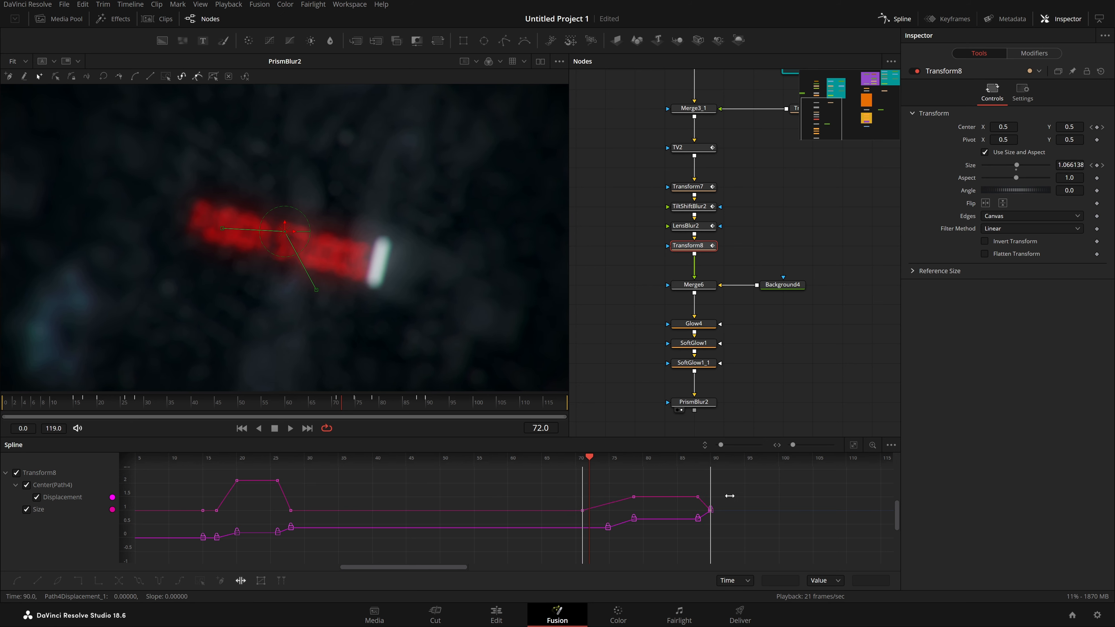
pyautogui.click(781, 402)
pyautogui.press('space')
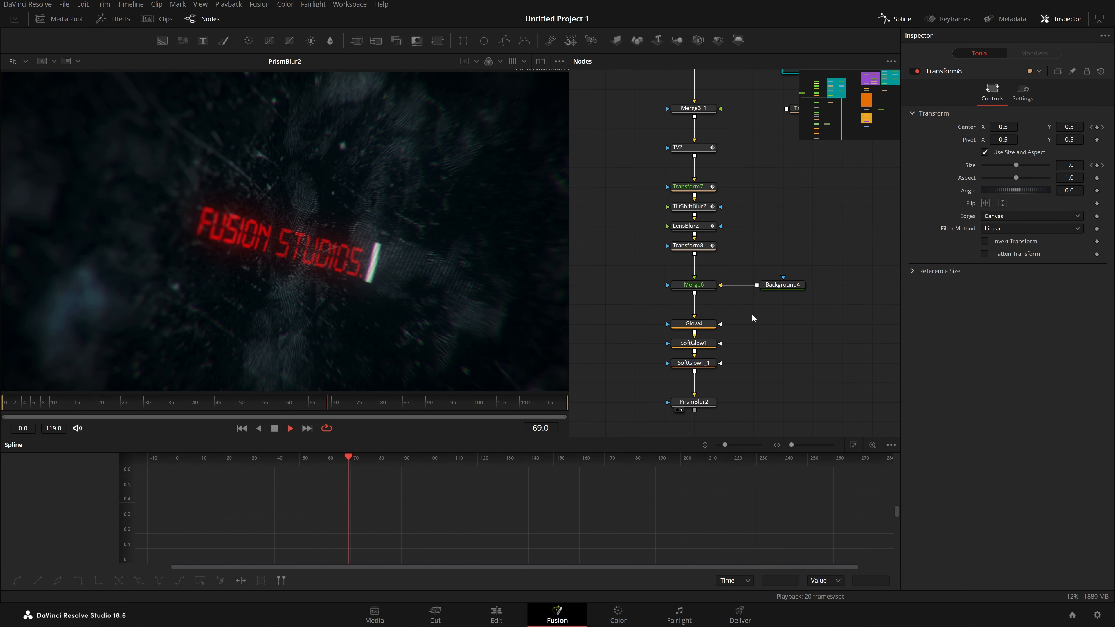
# Time-stretch Transform8's second group of Center and Size keyframes to end at about frame 84, and play the result.
pyautogui.click(705, 249)
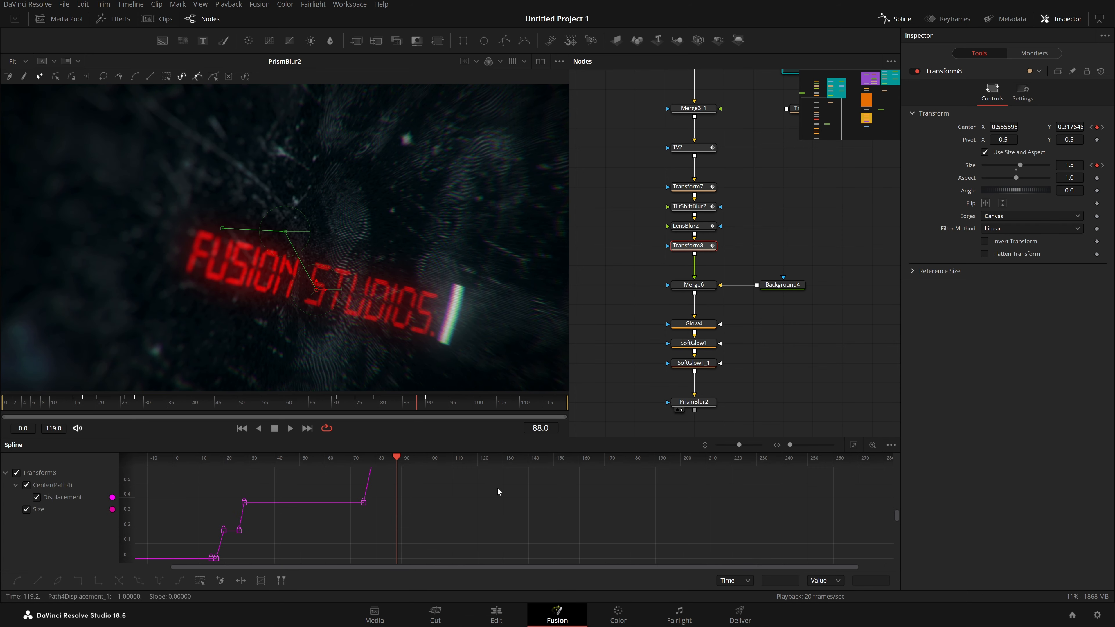
pyautogui.click(853, 445)
pyautogui.moveTo(849, 475); pyautogui.dragTo(570, 564)
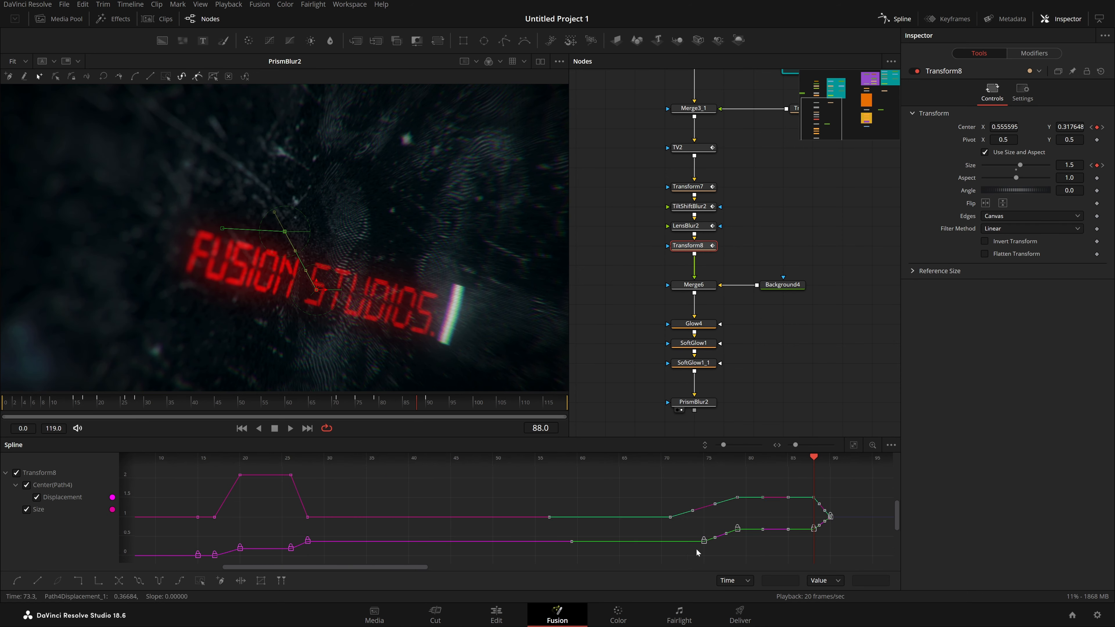
pyautogui.click(243, 582)
pyautogui.moveTo(828, 493); pyautogui.dragTo(777, 503)
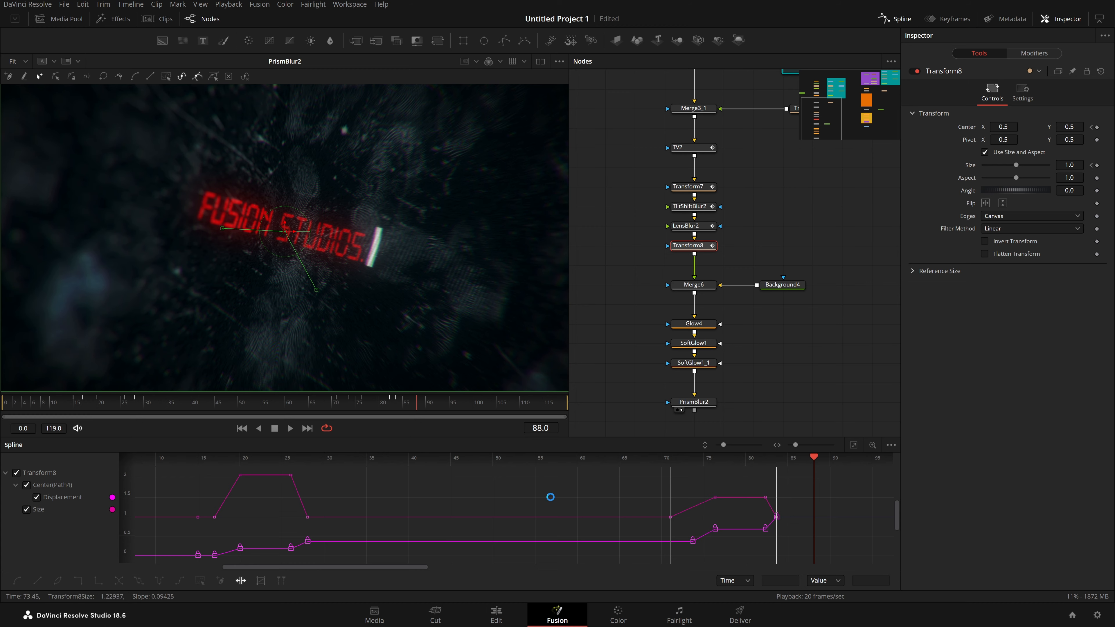
pyautogui.click(314, 404)
pyautogui.press('space')
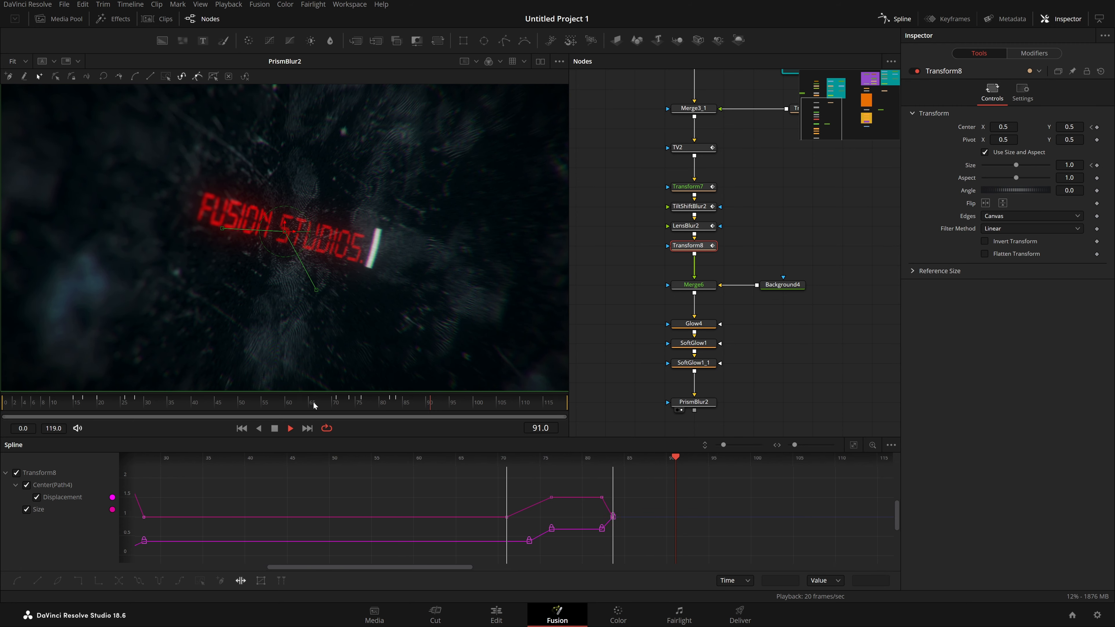
pyautogui.press('space')
# Extend the time-stretched zoom keyframes of Transform8 to end at about frame 86.5, and check the timing in playback.
pyautogui.moveTo(592, 498); pyautogui.dragTo(616, 502)
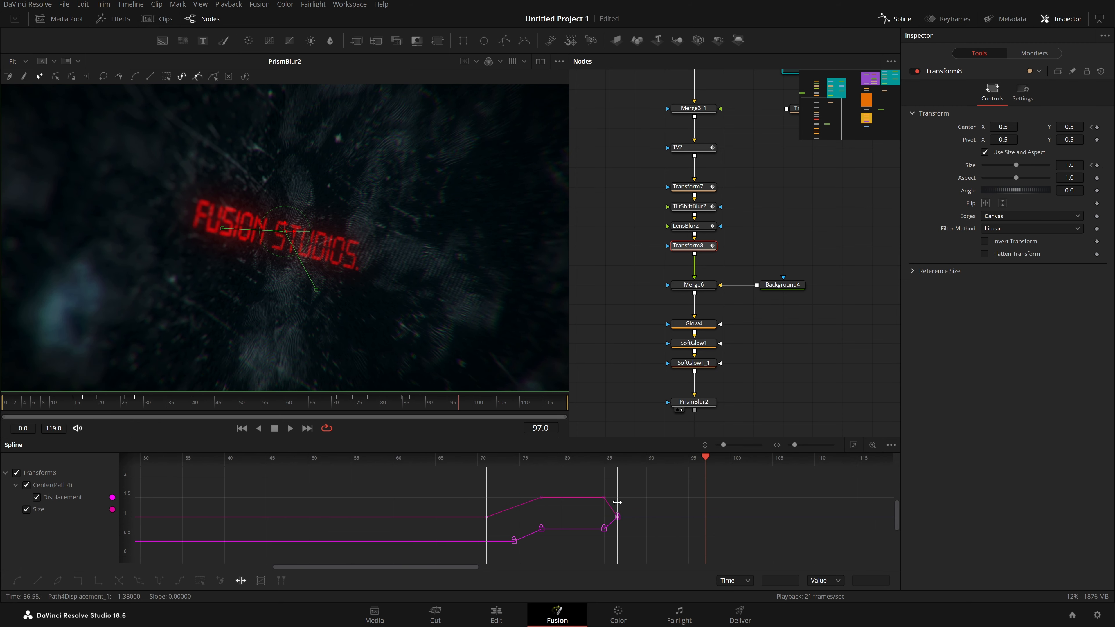
pyautogui.click(315, 405)
pyautogui.press('space')
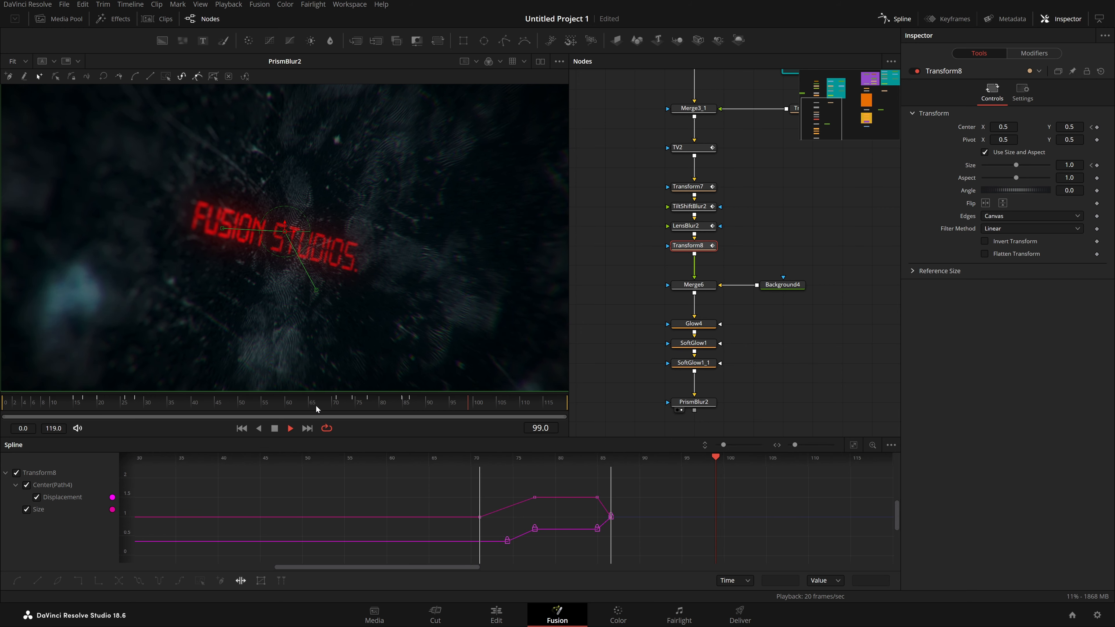
pyautogui.press('space')
# Time-stretch the zoom-in keyframes of Transform8's second zoom to start at about frame 73, keeping their end near frame 78.
pyautogui.moveTo(315, 405); pyautogui.dragTo(356, 411)
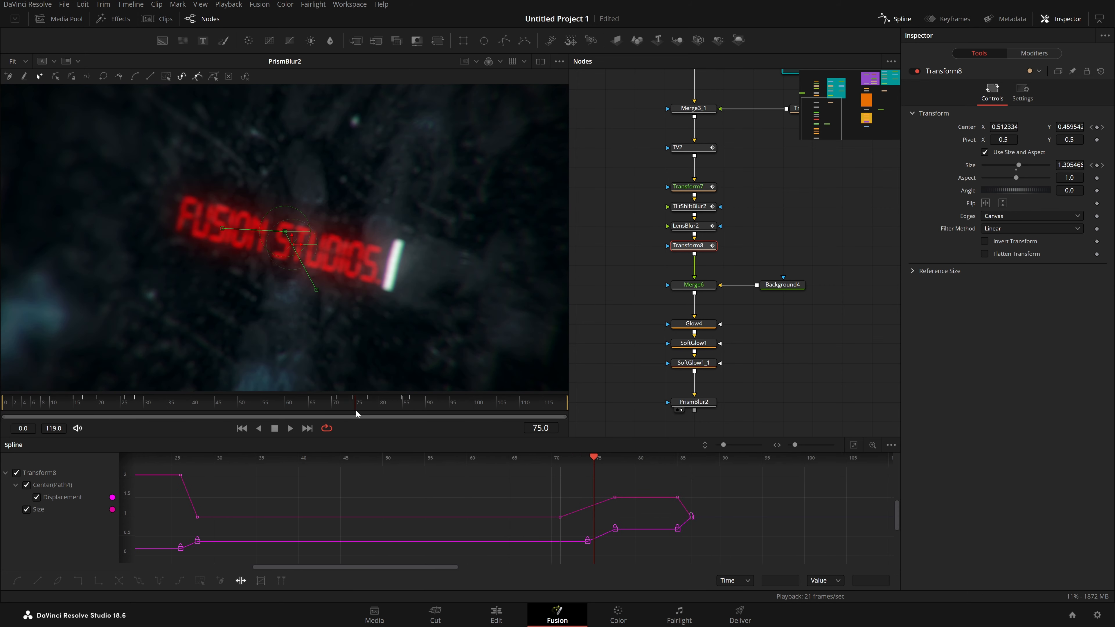
pyautogui.hotkey('ctrl', 'z')
pyautogui.click(240, 581)
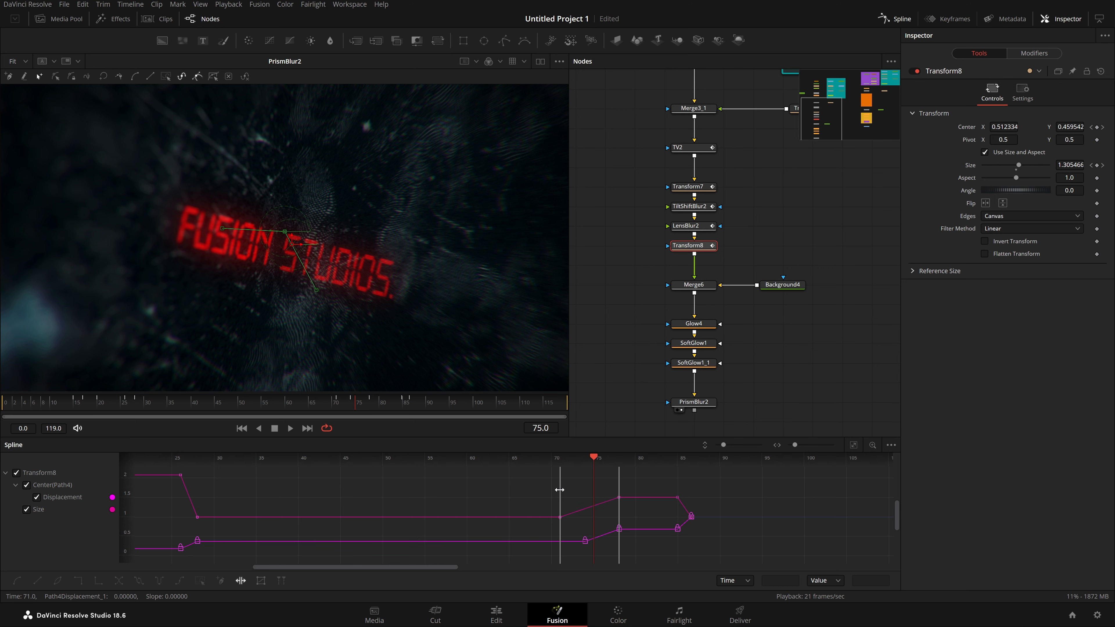
pyautogui.moveTo(559, 490); pyautogui.dragTo(574, 495)
# Play the retimed title animation with the image fitted to the viewer, and go to the finished reference nodes around MediaOut1.
pyautogui.press('space')
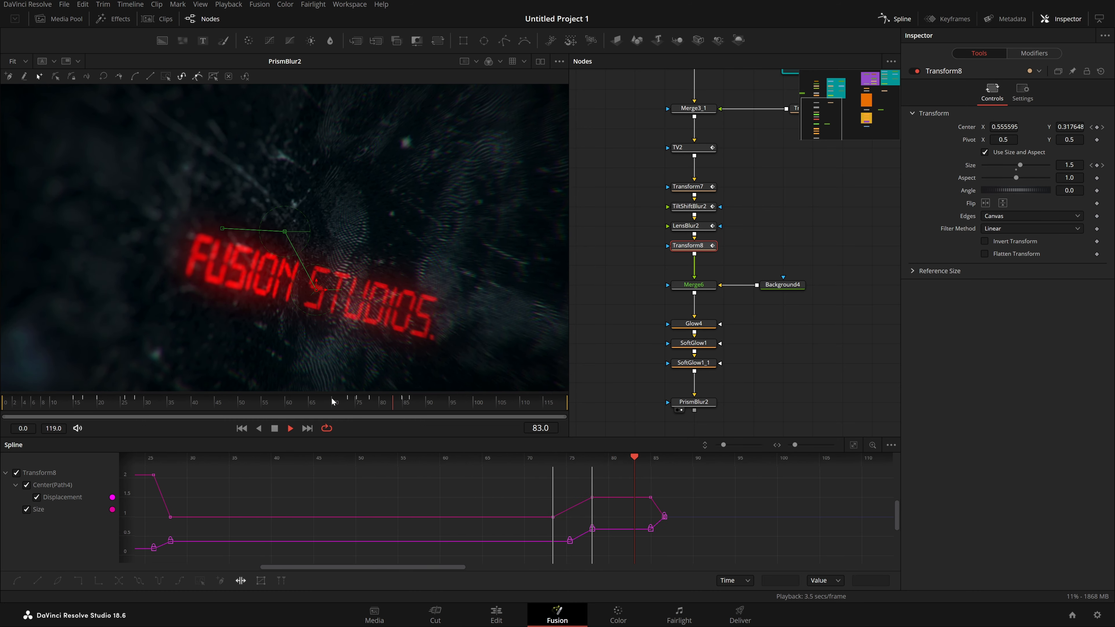
pyautogui.click(779, 368)
pyautogui.scroll(-2, 538, 339)
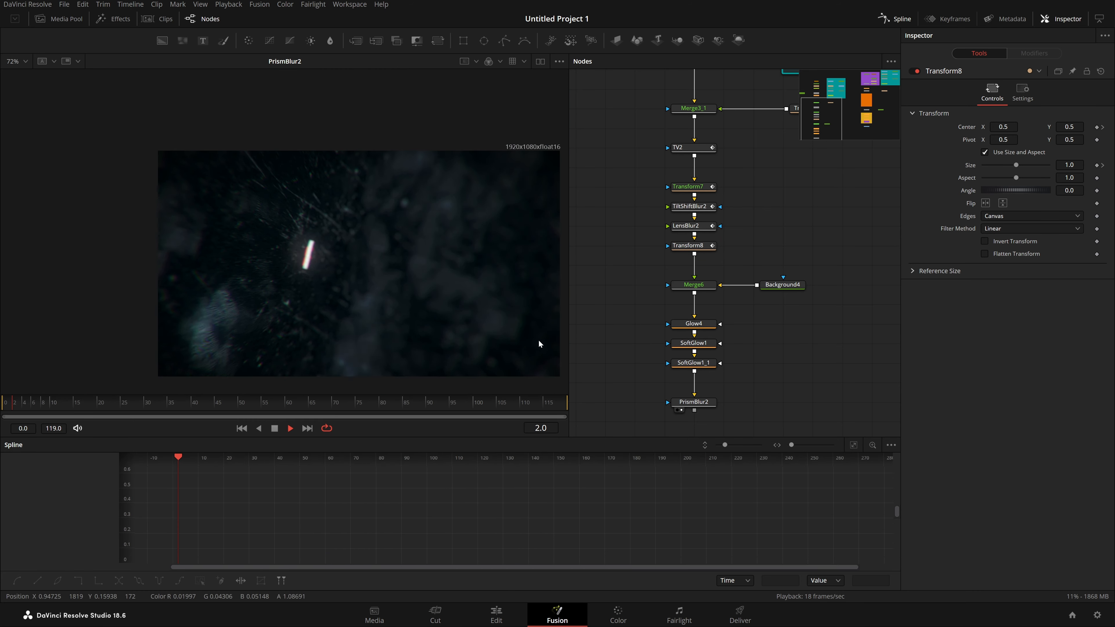
pyautogui.hotkey('ctrl', 'f')
pyautogui.press('space')
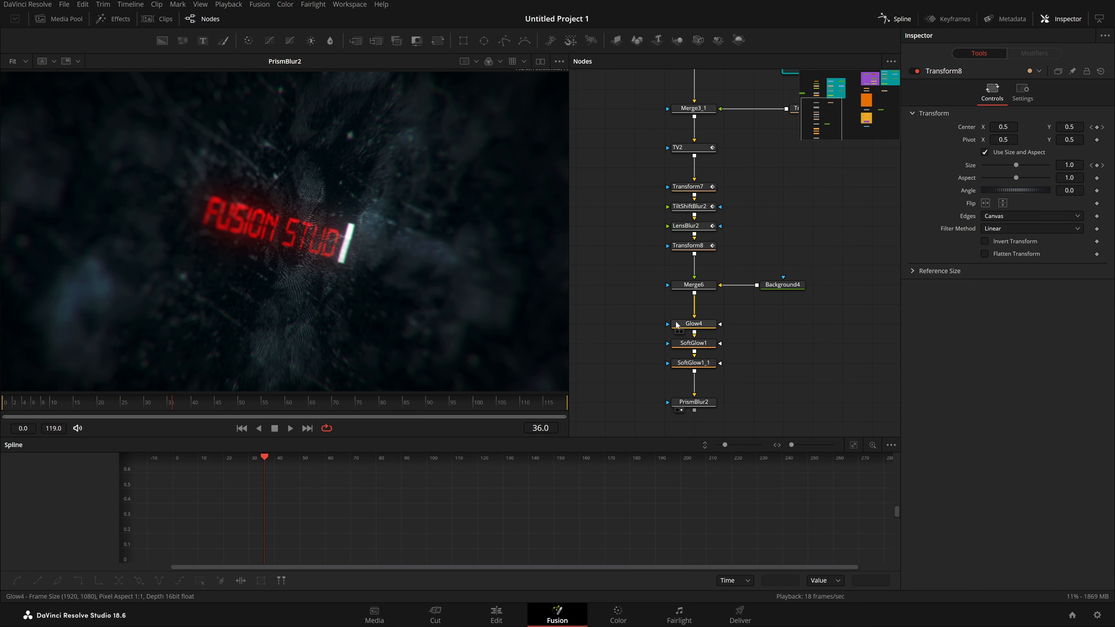
pyautogui.moveTo(840, 112); pyautogui.dragTo(856, 110)
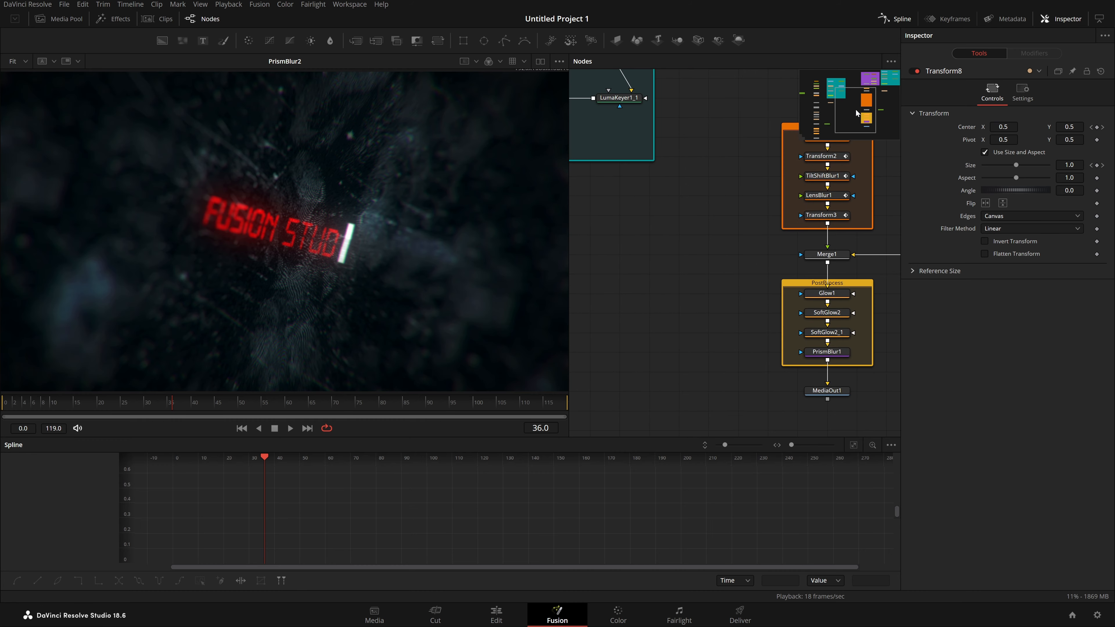
# Compare the reference MediaOut1 with PrismBlur2 in the viewer at frame 46, and brighten Background4's color to the dark teal #001618.
pyautogui.moveTo(825, 391); pyautogui.dragTo(378, 330)
pyautogui.click(218, 407)
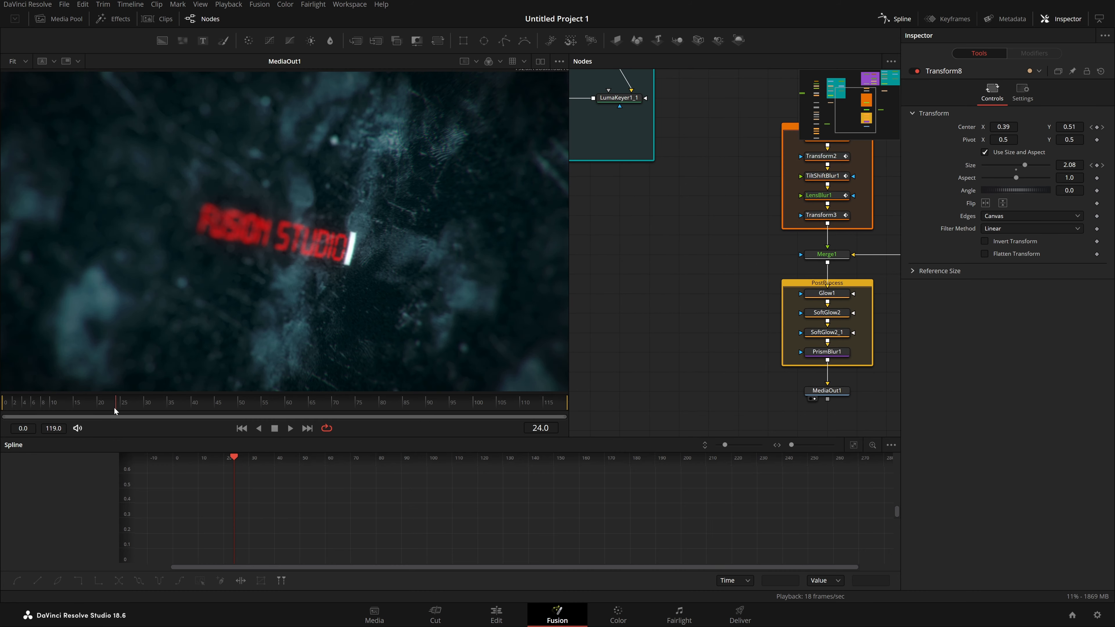
pyautogui.moveTo(854, 122); pyautogui.dragTo(818, 137)
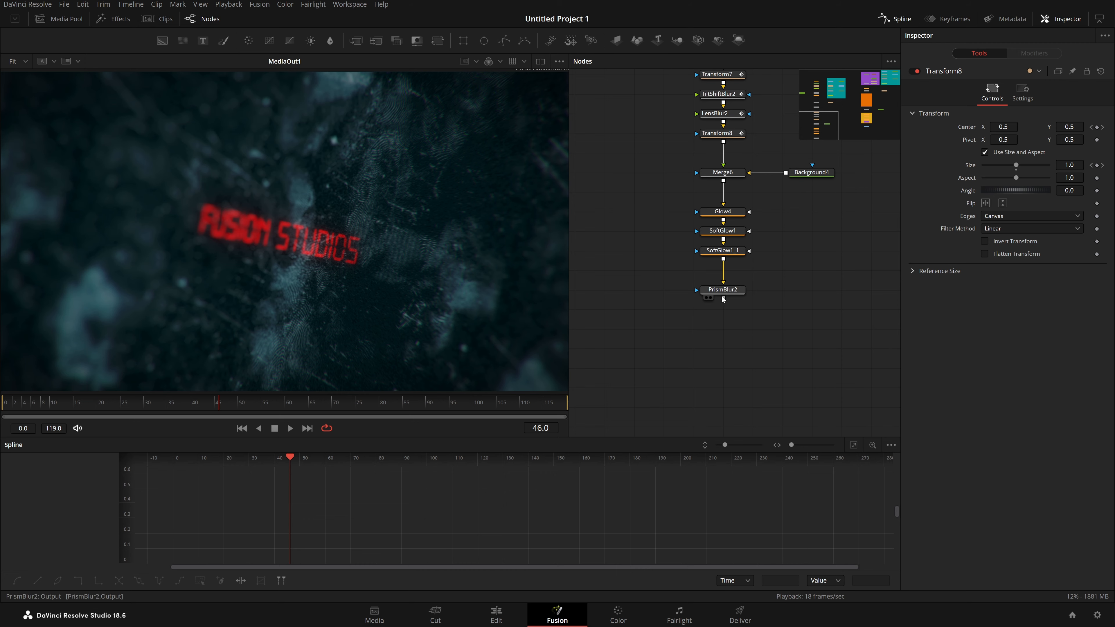
pyautogui.press('1')
pyautogui.click(811, 172)
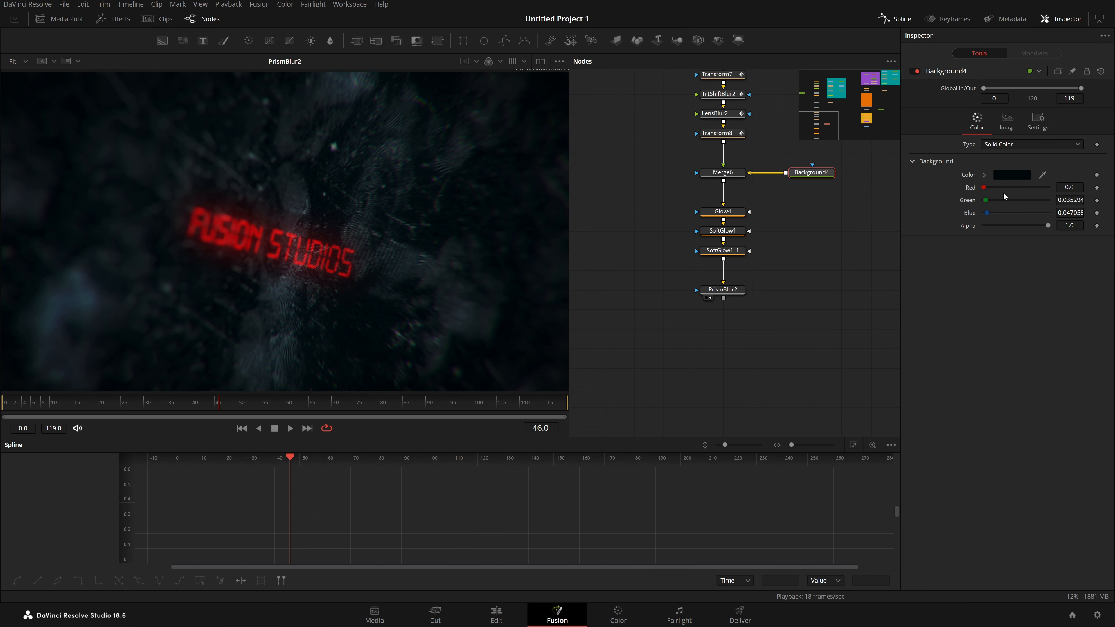
pyautogui.click(1011, 176)
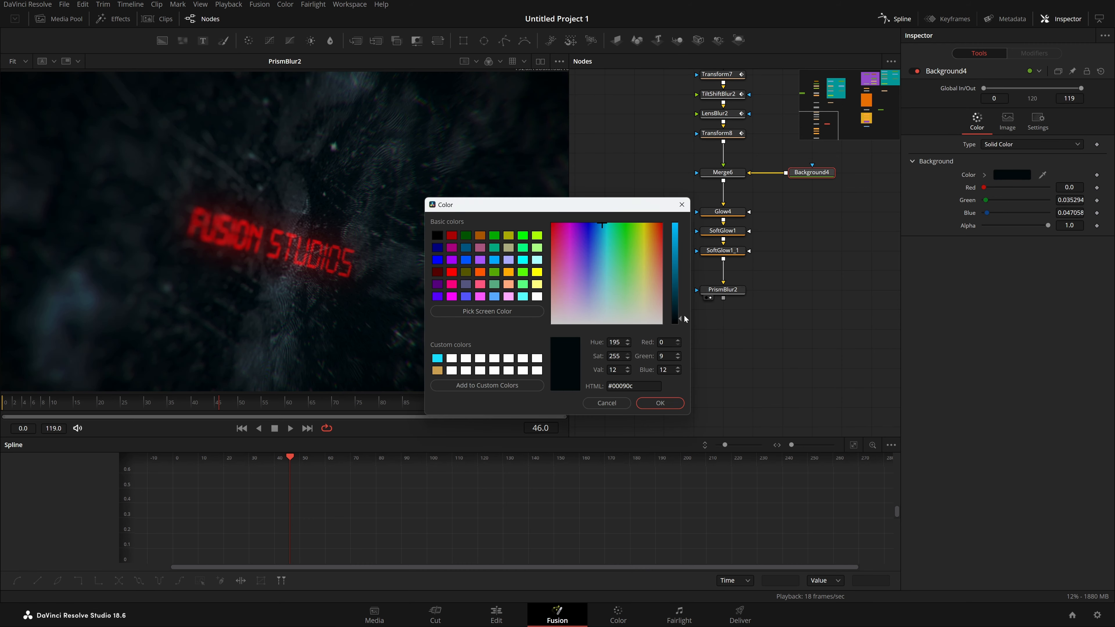
pyautogui.moveTo(685, 319); pyautogui.dragTo(680, 315)
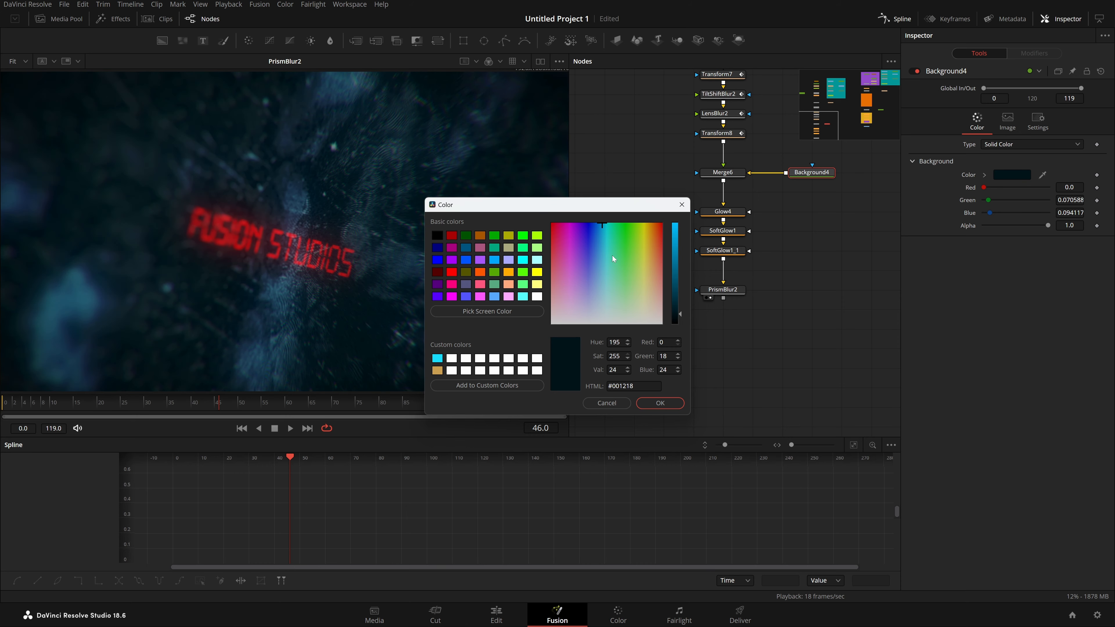
pyautogui.moveTo(601, 225); pyautogui.dragTo(696, 331)
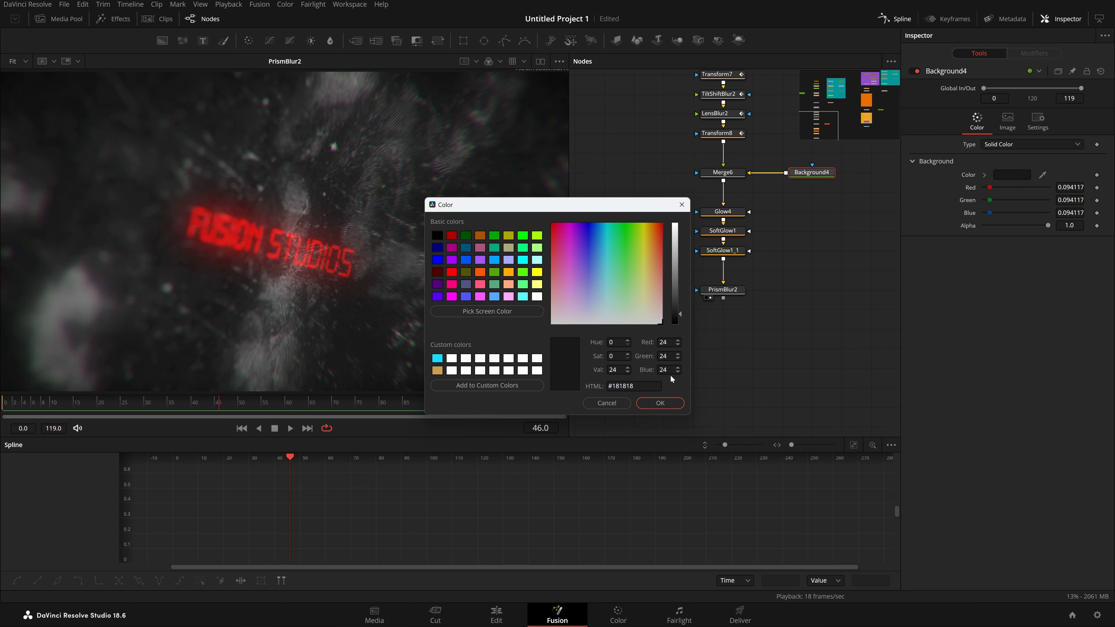
pyautogui.moveTo(513, 393); pyautogui.dragTo(606, 212)
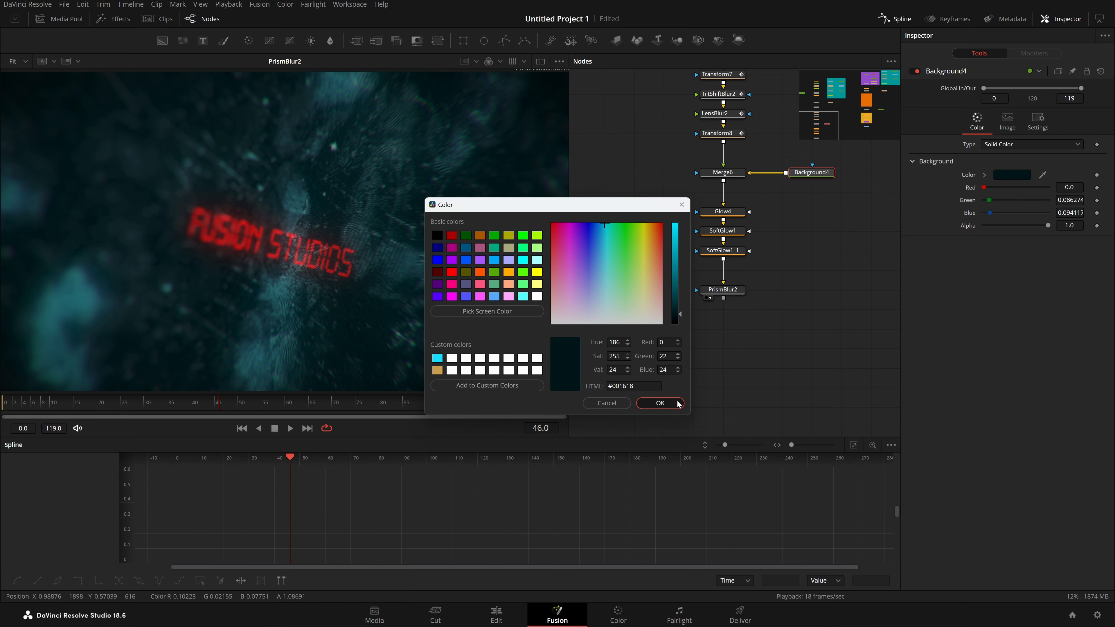
pyautogui.click(659, 403)
# Recheck PrismBlur2 against the reference MediaOut1, and shift Background4's color slightly toward blue with Red 0.0, Green 0.078431 and Blue 0.094117.
pyautogui.scroll(-5, 779, 281)
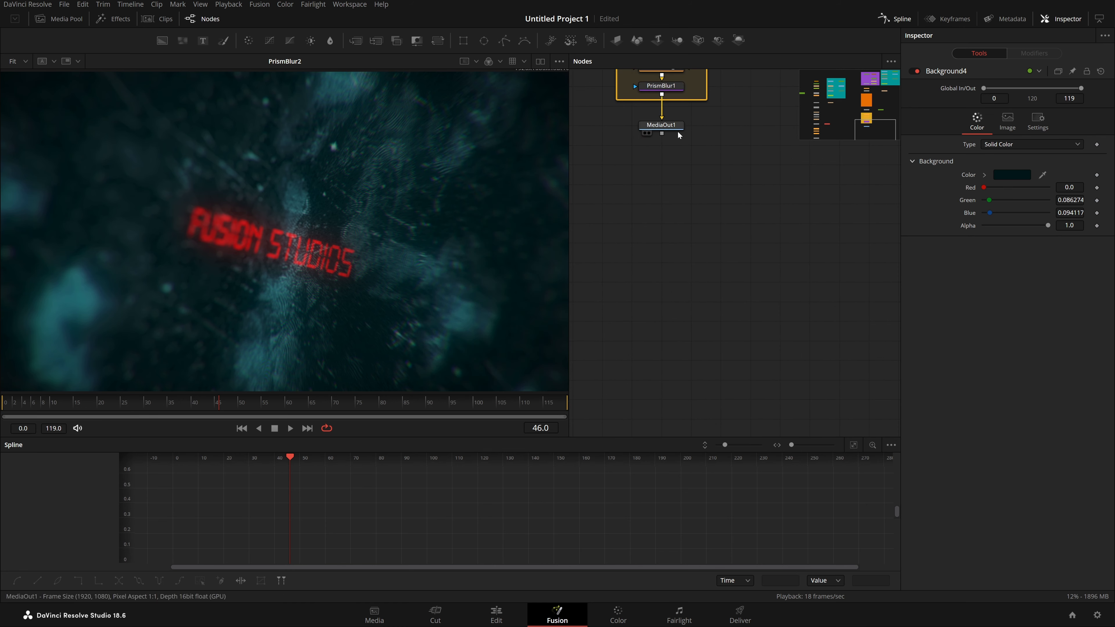
pyautogui.press('1')
pyautogui.moveTo(722, 280); pyautogui.dragTo(1052, 324)
pyautogui.moveTo(708, 247); pyautogui.dragTo(775, 260)
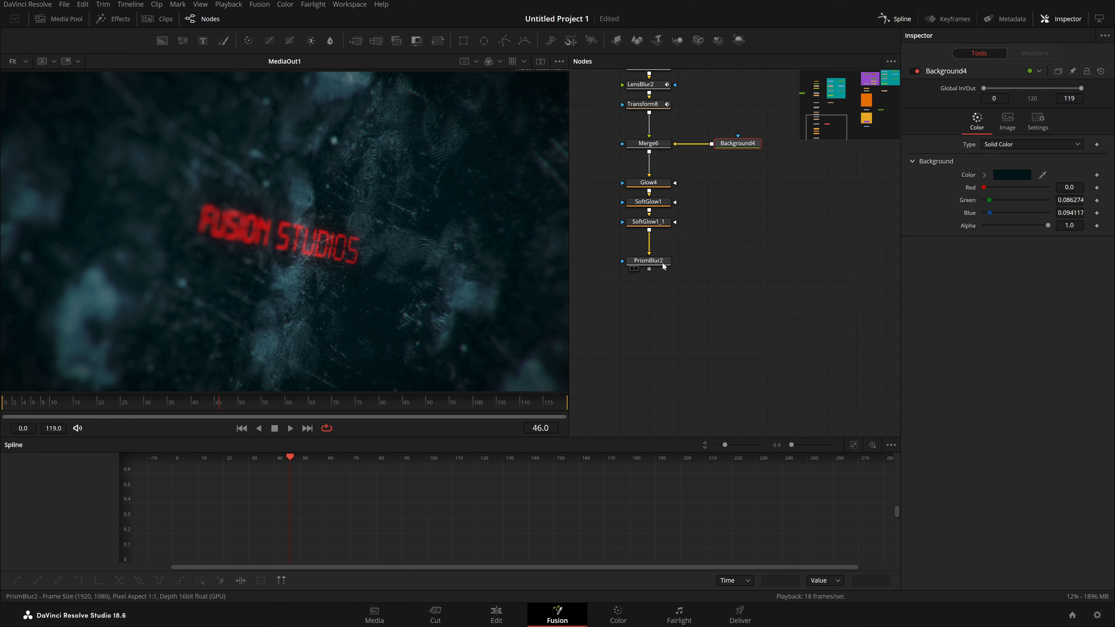
pyautogui.press('1')
pyautogui.click(1021, 177)
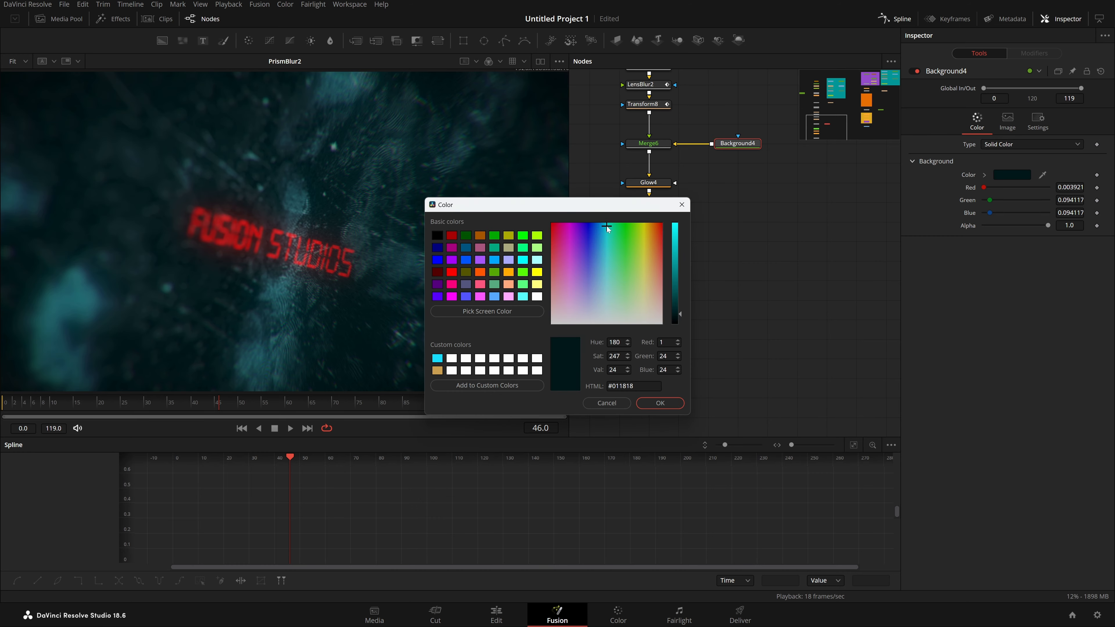
pyautogui.moveTo(606, 226); pyautogui.dragTo(602, 217)
pyautogui.click(655, 401)
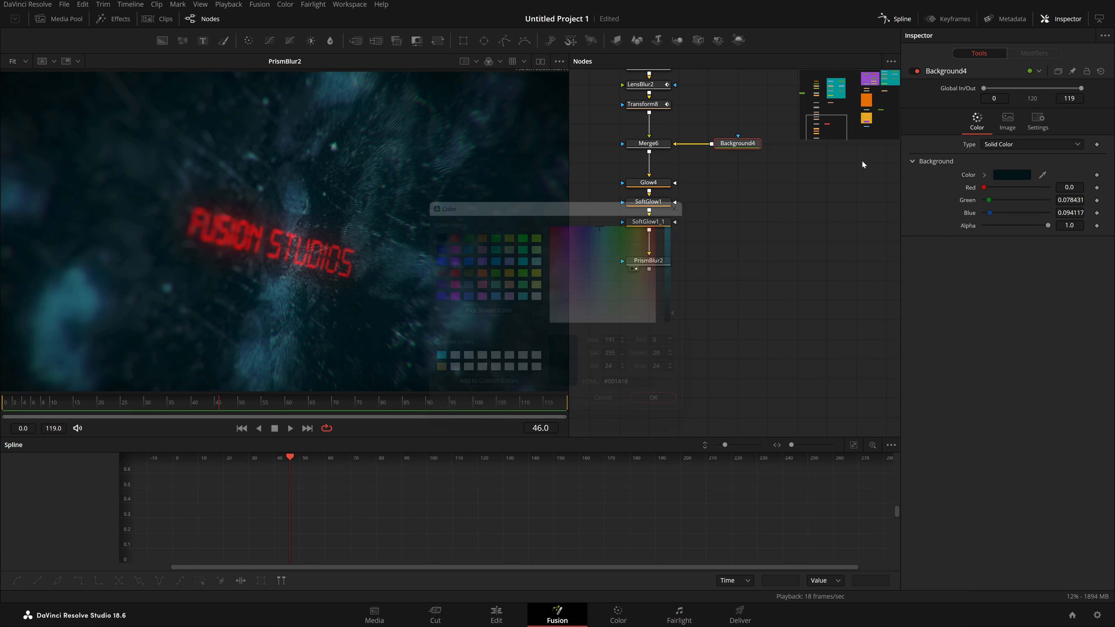